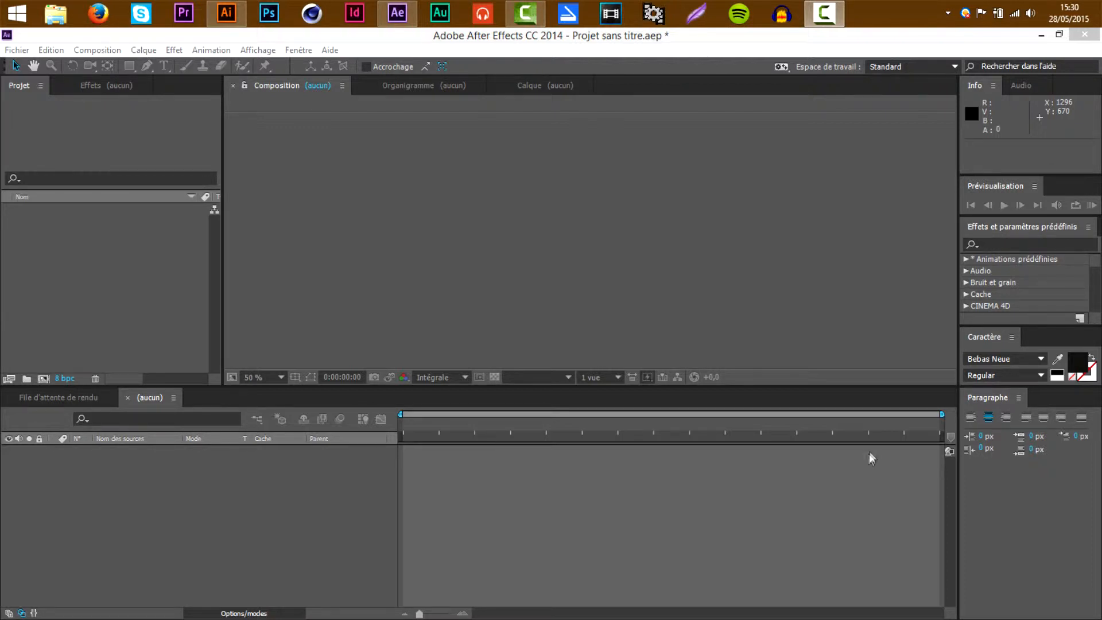
Step: Switch to Illustrator and create a new 1280 × 720 px document named verre
left_click(1099, 6)
left_click(235, 7)
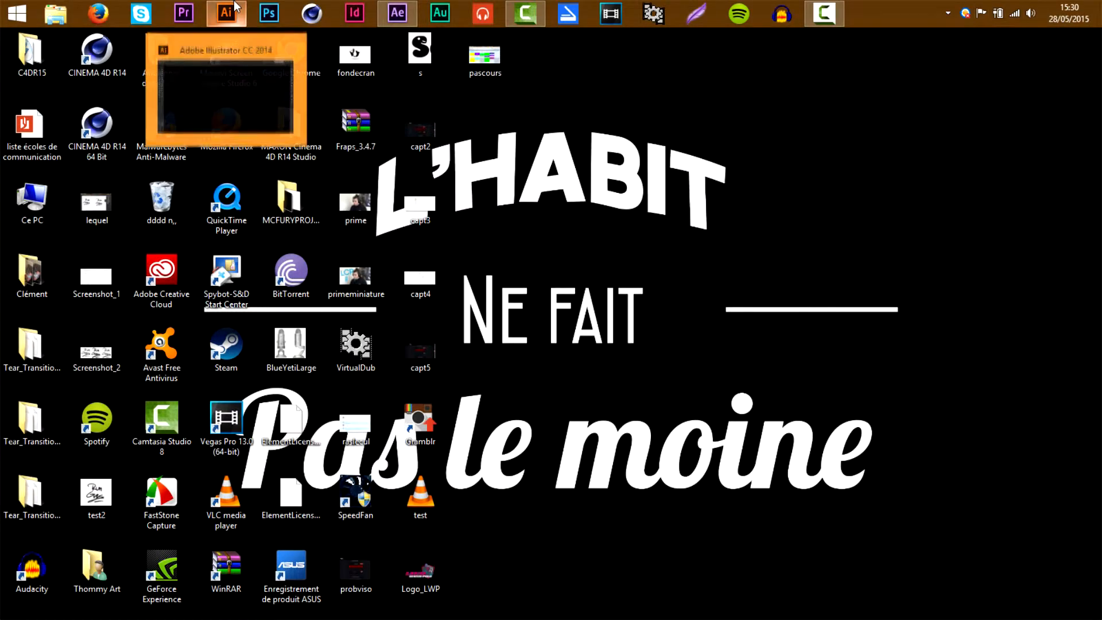
left_click(60, 37)
left_click(69, 51)
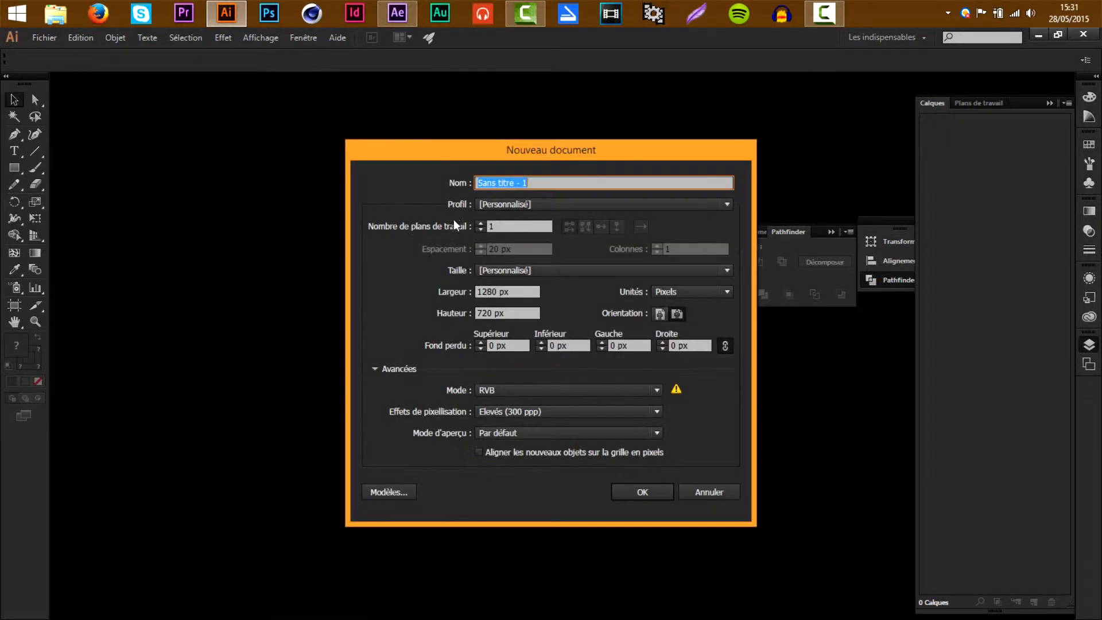
type("verre")
left_click(648, 488)
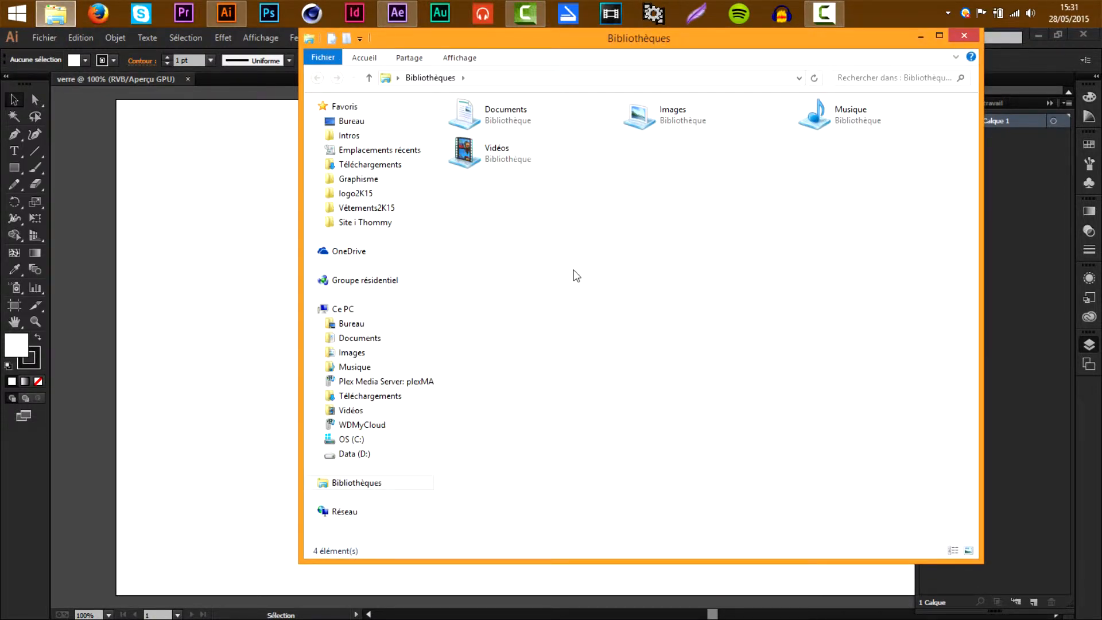
Step: Browse in File Explorer from the Videos library through the Tutorial folder to the fluidnewton2 folder
double_click(584, 167)
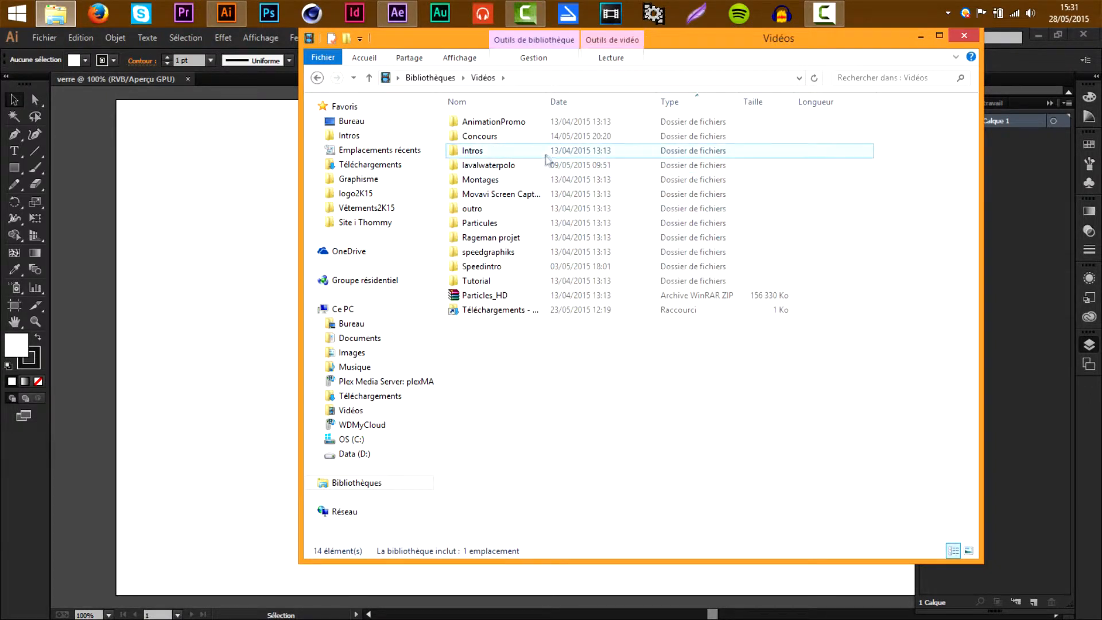
left_click(494, 266)
left_click(493, 281)
double_click(494, 281)
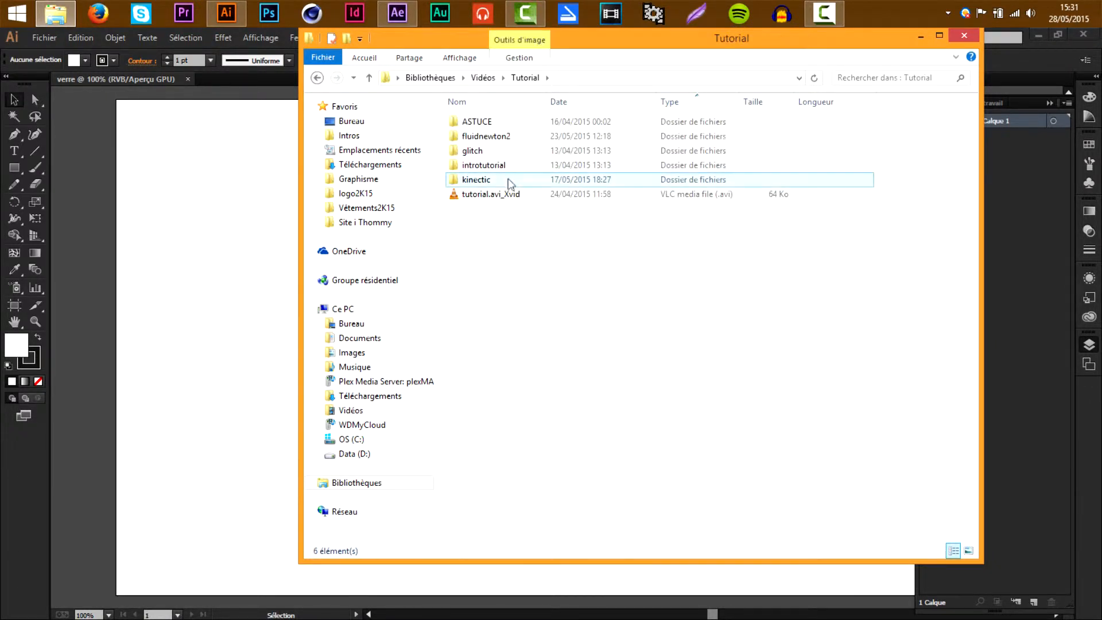
double_click(512, 136)
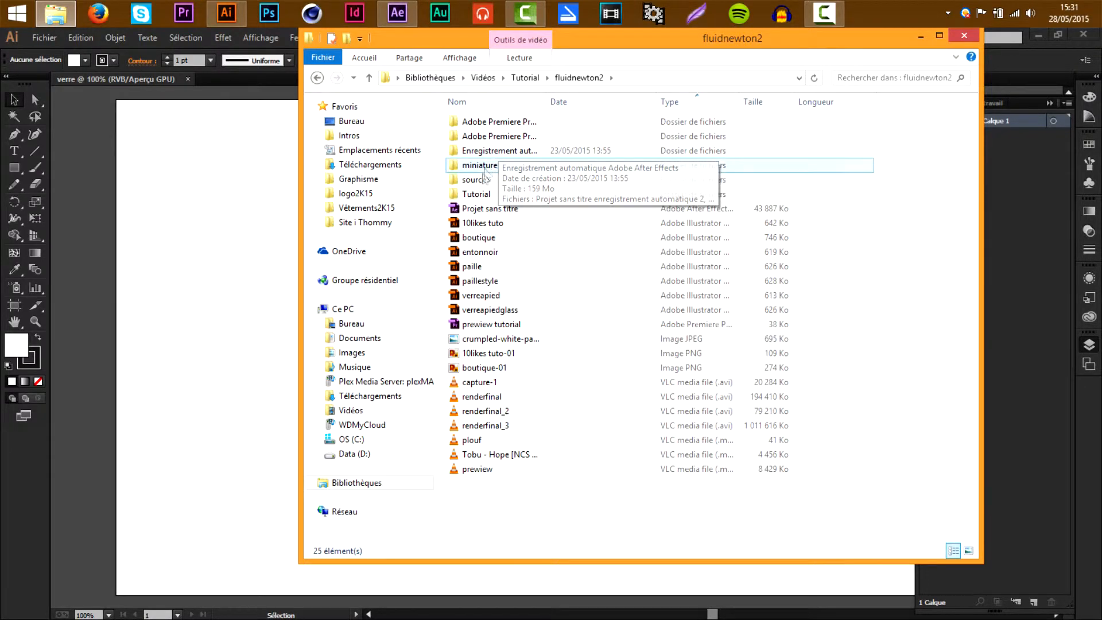
Step: Check the Verre Illustrator file in the Tutorial subfolder and return to the fluidnewton2 folder
double_click(474, 194)
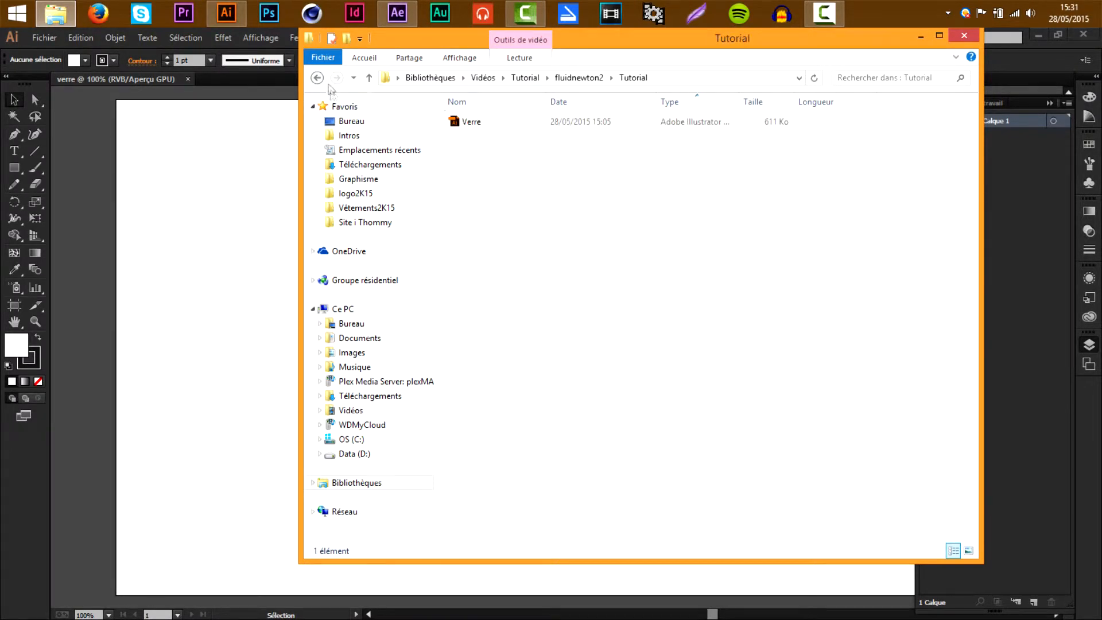
left_click(486, 123)
right_click(486, 123)
left_click(531, 342)
left_click(315, 80)
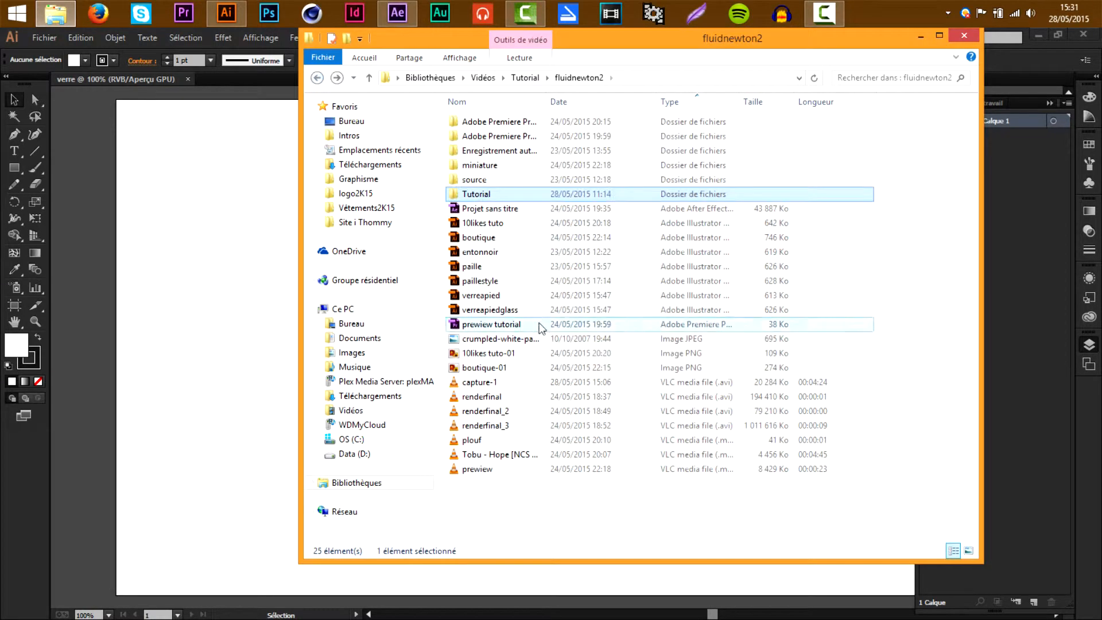
Step: Place the verre.jpg image from the source folder into the verre document and centre it at X 640 px, Y 360 px
double_click(488, 182)
left_click_drag(491, 127, 223, 196)
left_click_drag(354, 272, 702, 389)
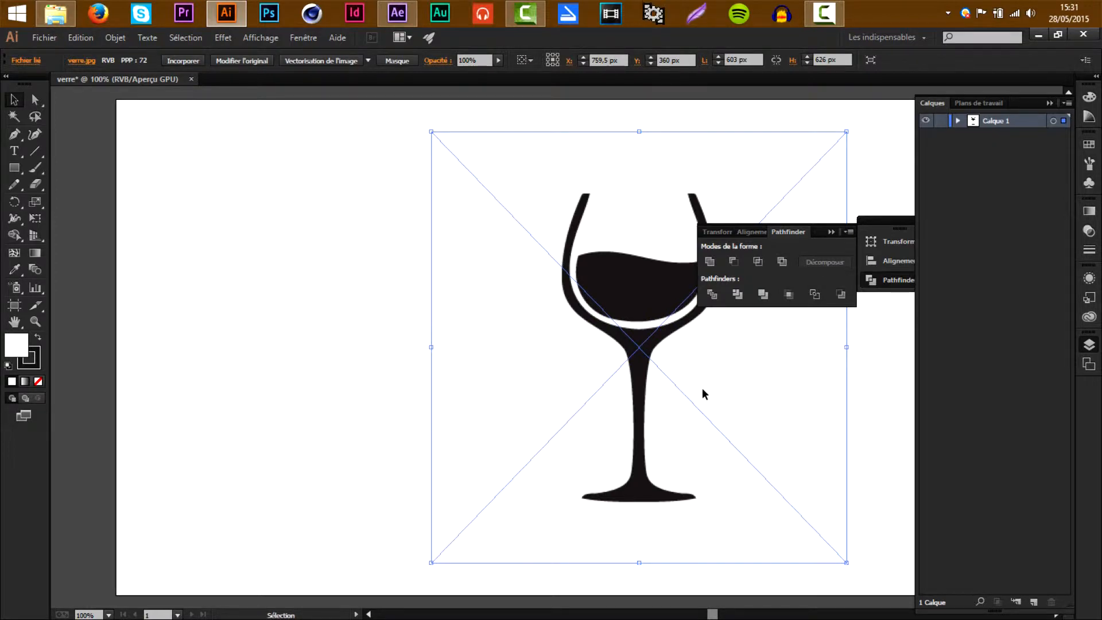
key("ctrl+minus")
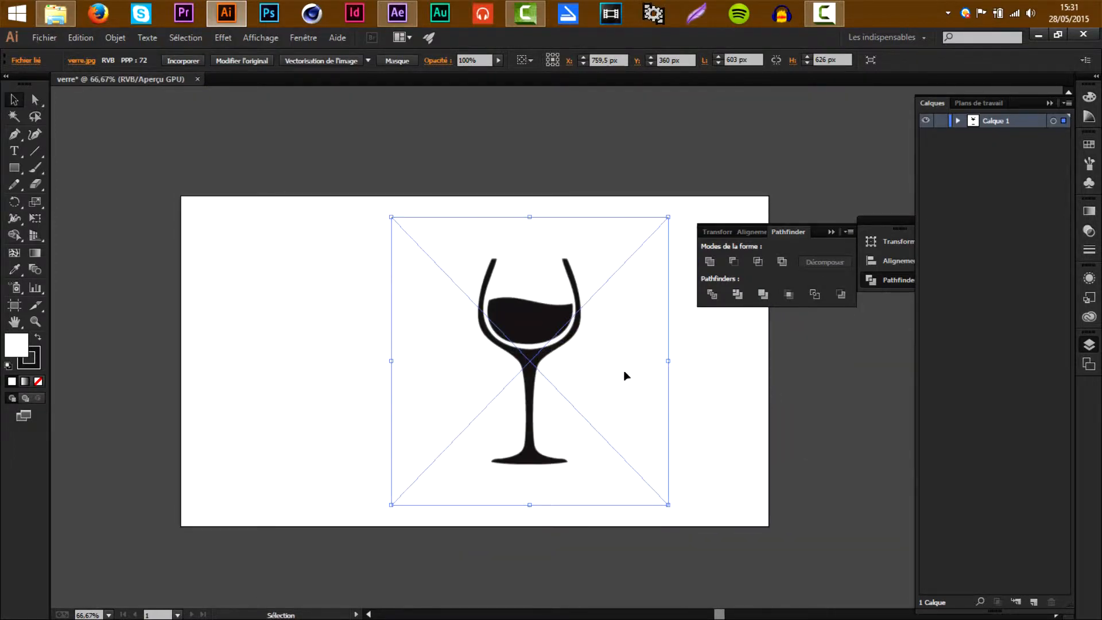
left_click_drag(619, 371, 562, 377)
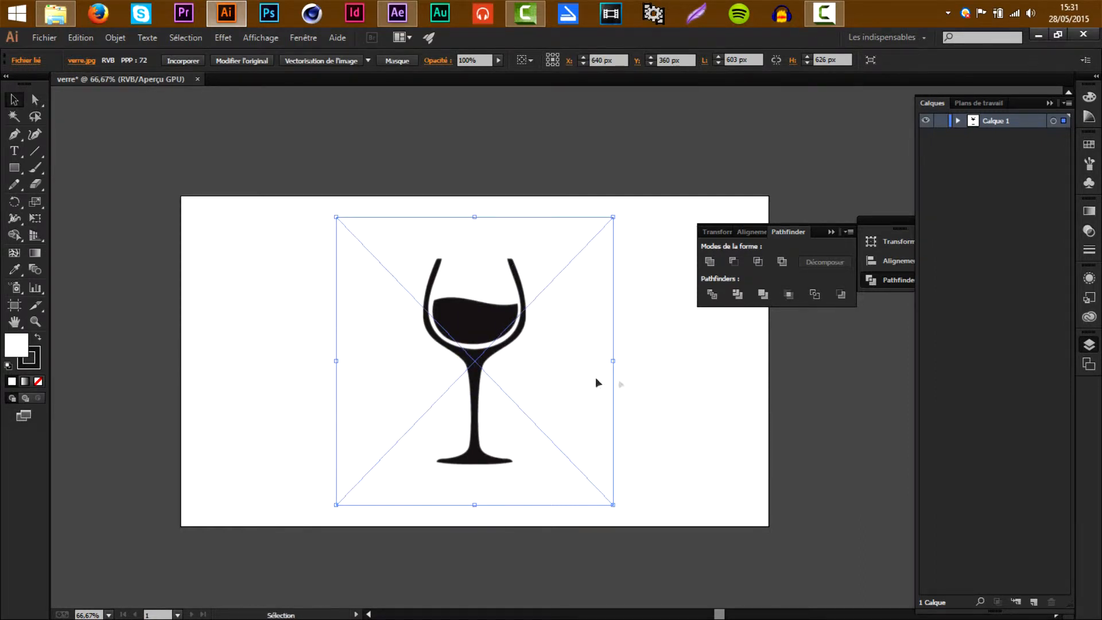
left_click(668, 383)
scroll(669, 382, "down", 4)
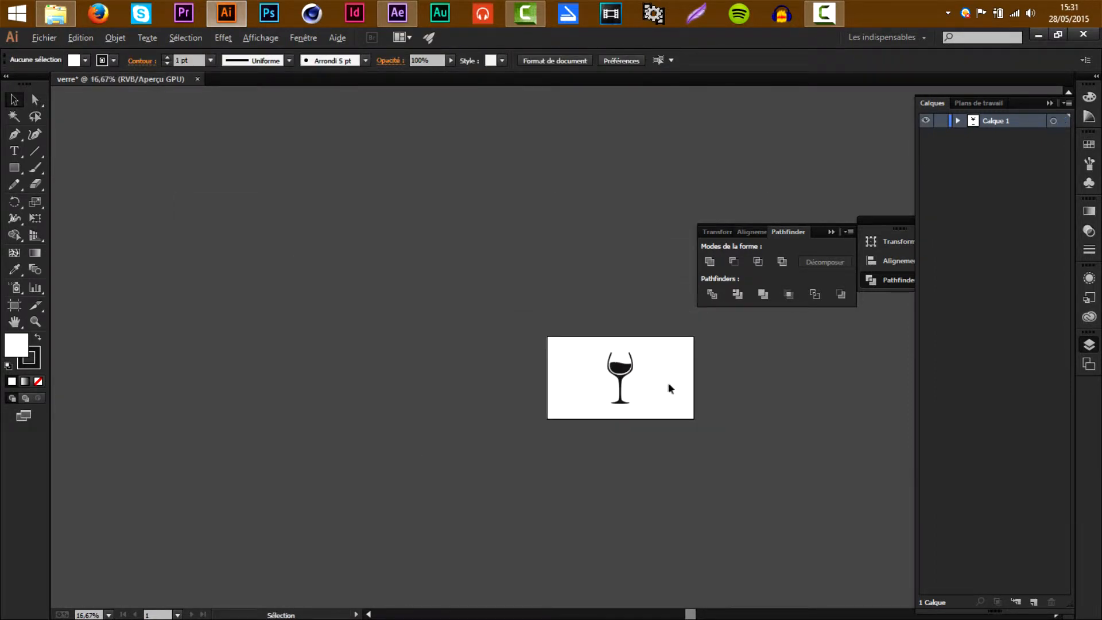
scroll(620, 373, "up", 4)
mouse_move(630, 373)
left_mouse_down()
mouse_move(576, 376)
mouse_move(630, 375)
left_mouse_up()
left_click(804, 391)
scroll(804, 392, "down", 4)
scroll(806, 398, "up", 5)
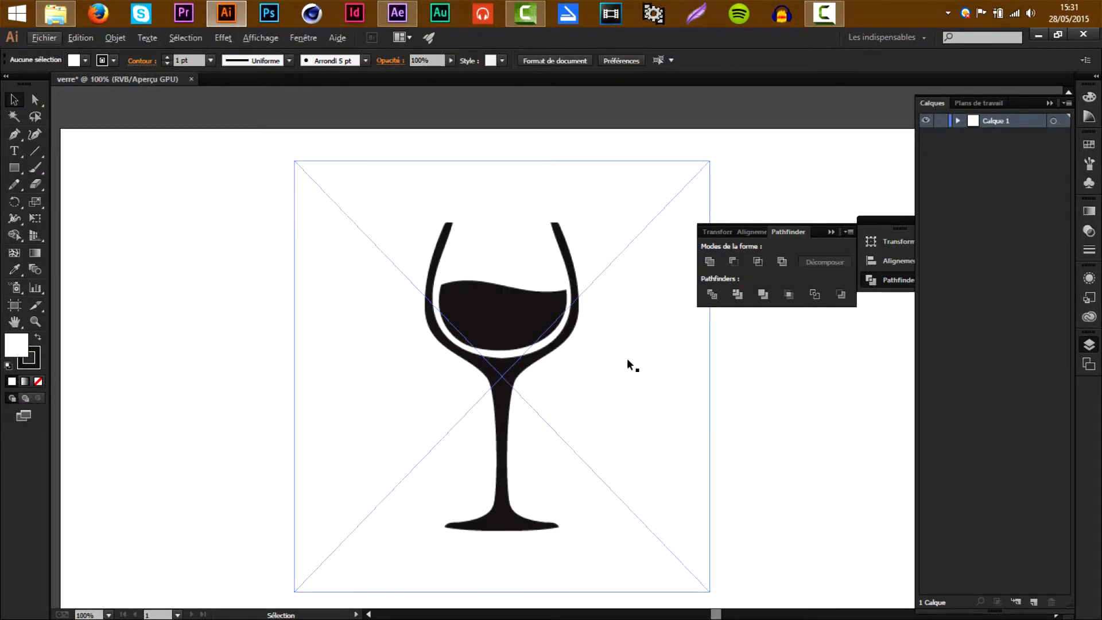
Step: Vectorize the placed wine glass image with Image Trace, expand it to editable paths, and deselect it
left_click(627, 358)
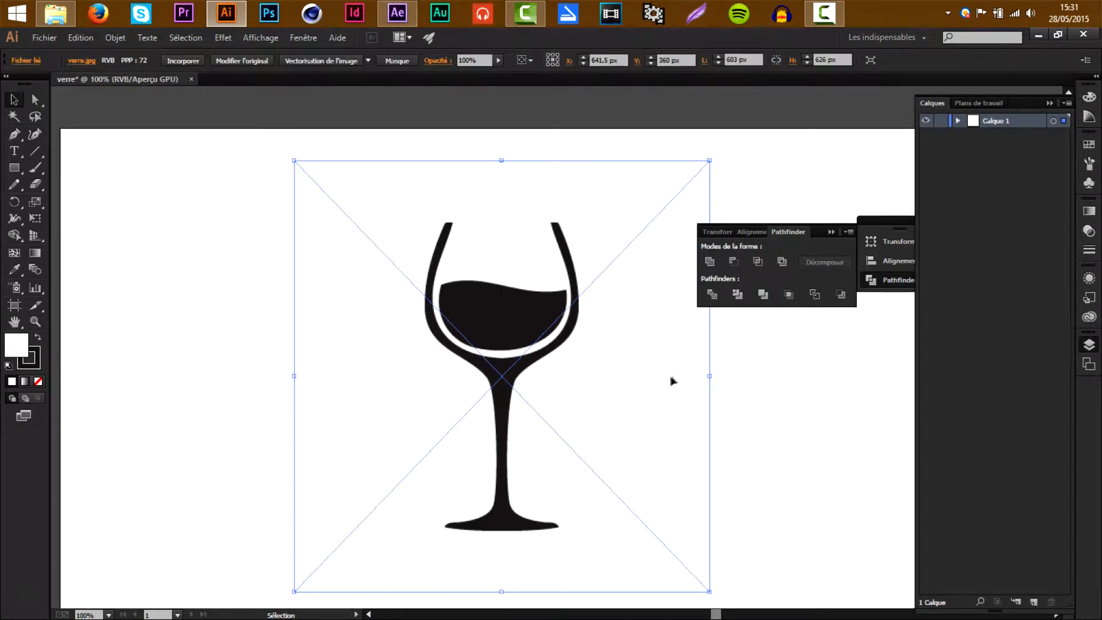
left_click(120, 41)
mouse_move(228, 426)
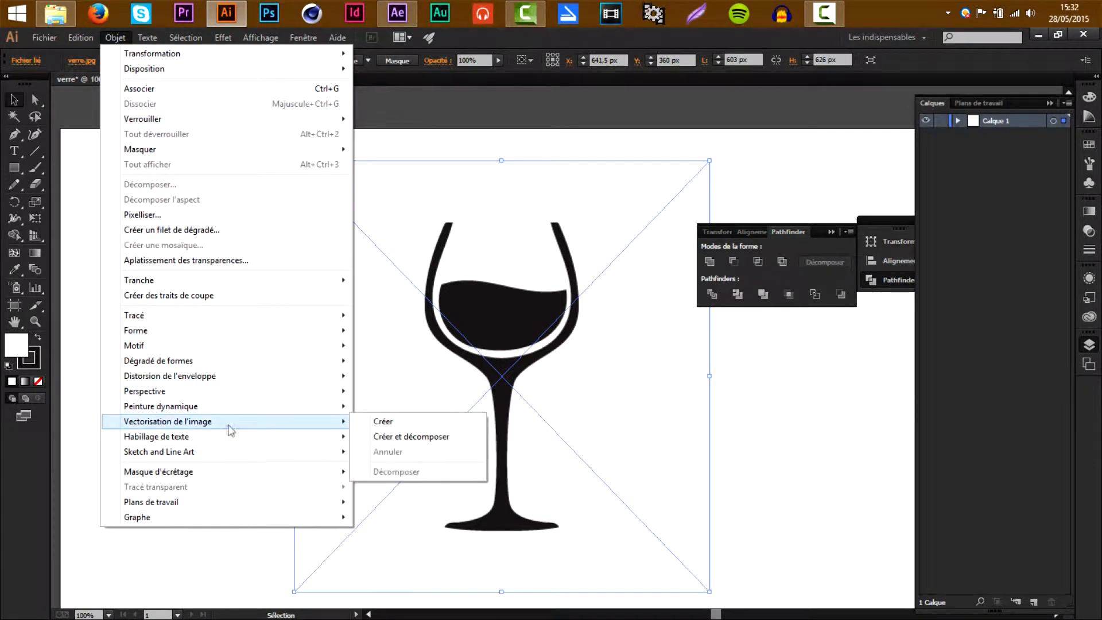
left_click(412, 435)
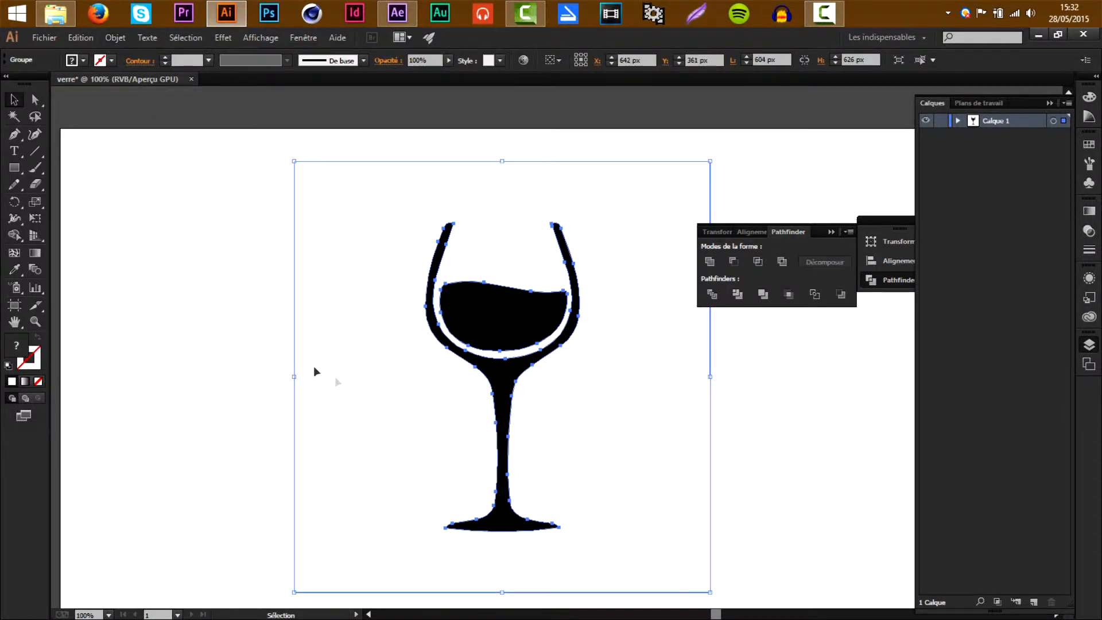
left_click(237, 330)
Step: Delete the white background and the wine shape from the traced glass with the Direct Selection tool
key("a")
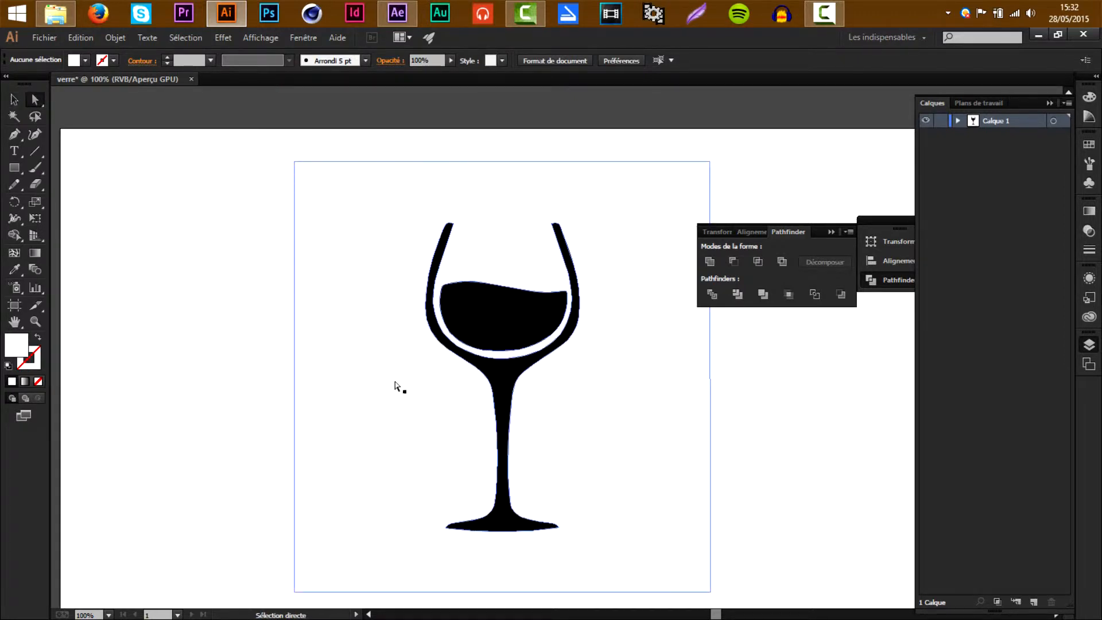
key("ctrl+a")
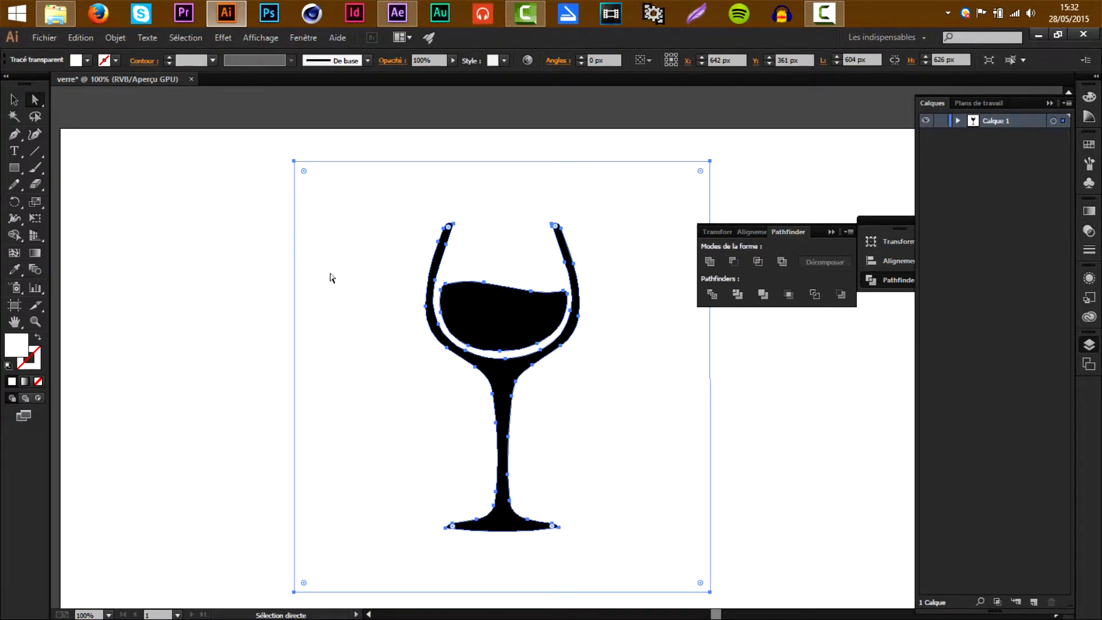
left_click(264, 288)
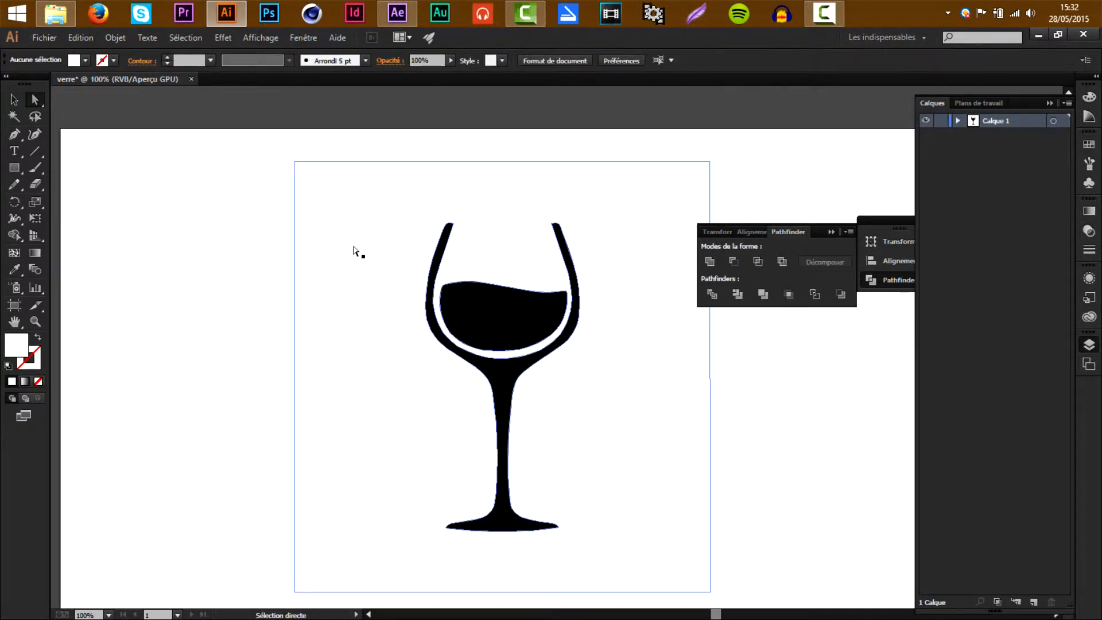
left_click(509, 330)
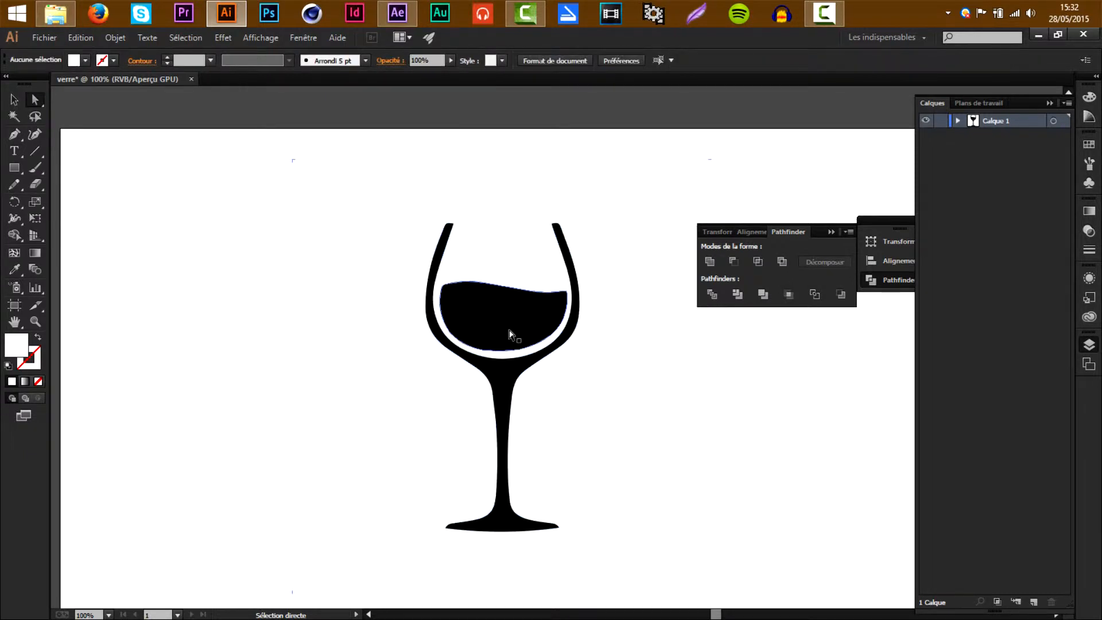
key("Delete")
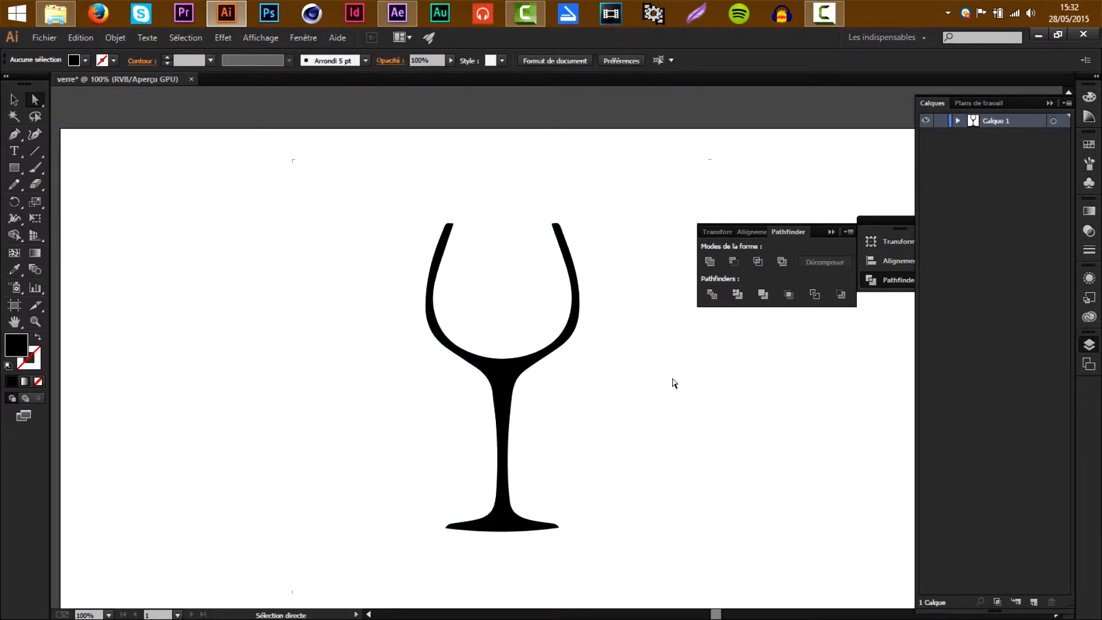
Step: Add a new layer and draw a curved Pen path about 65 × 61 px inside the bowl's lower right edge
scroll(675, 384, "down", 1)
key("alt")
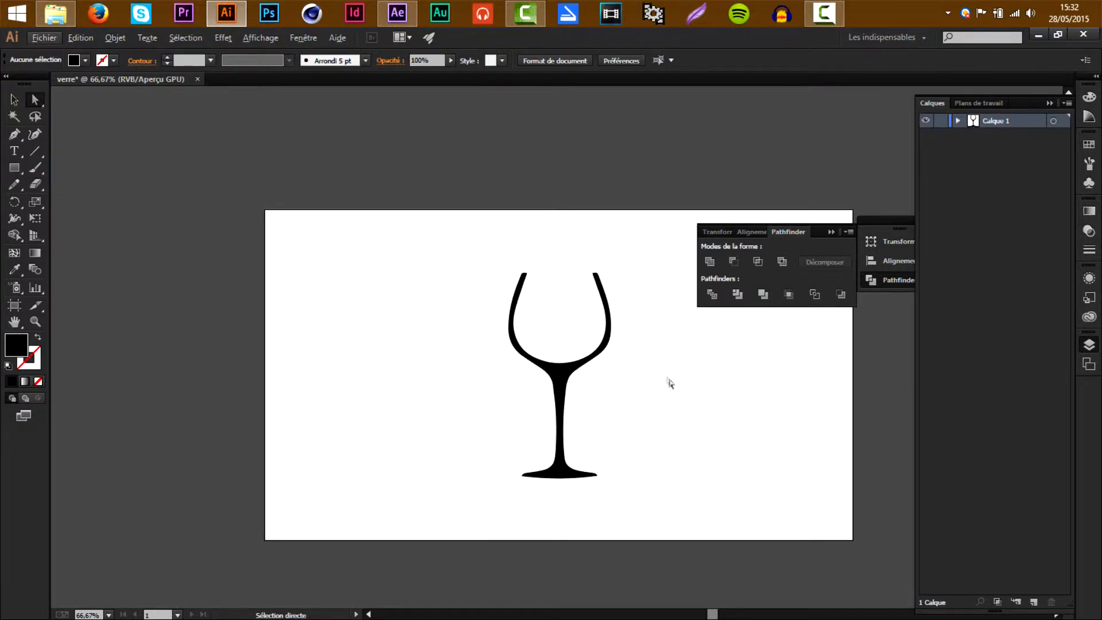
scroll(631, 363, "up", 1)
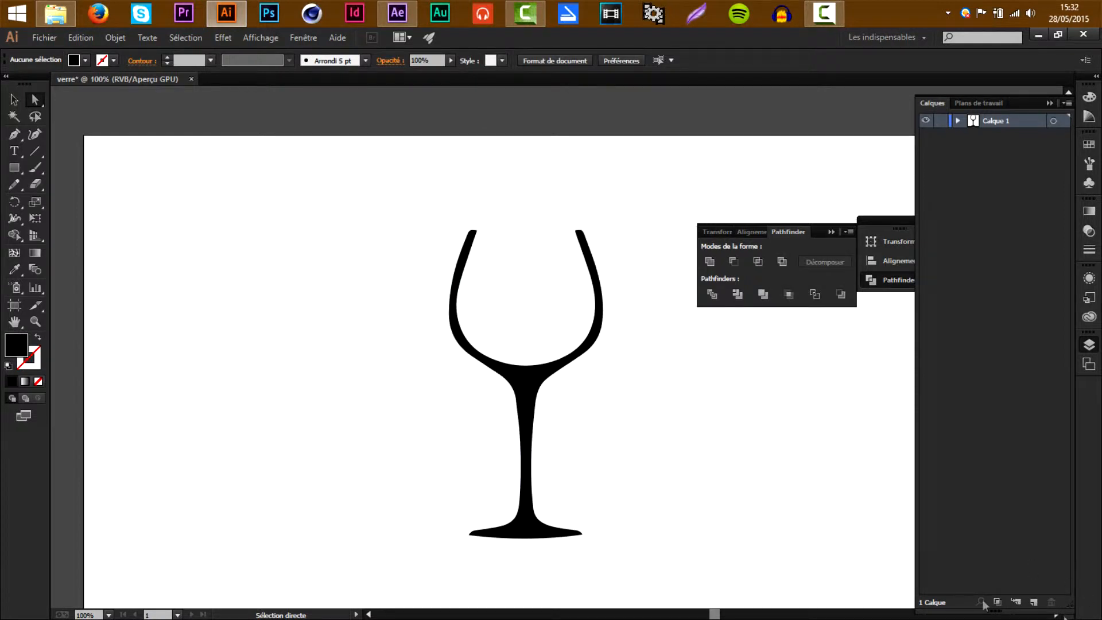
left_click(1034, 602)
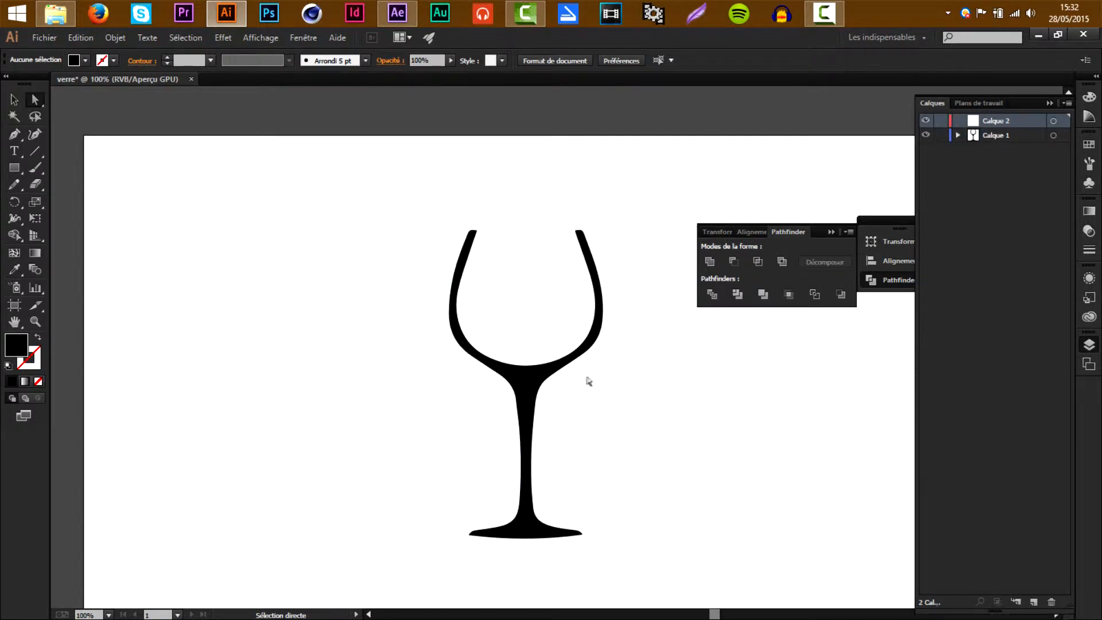
scroll(554, 362, "up", 2)
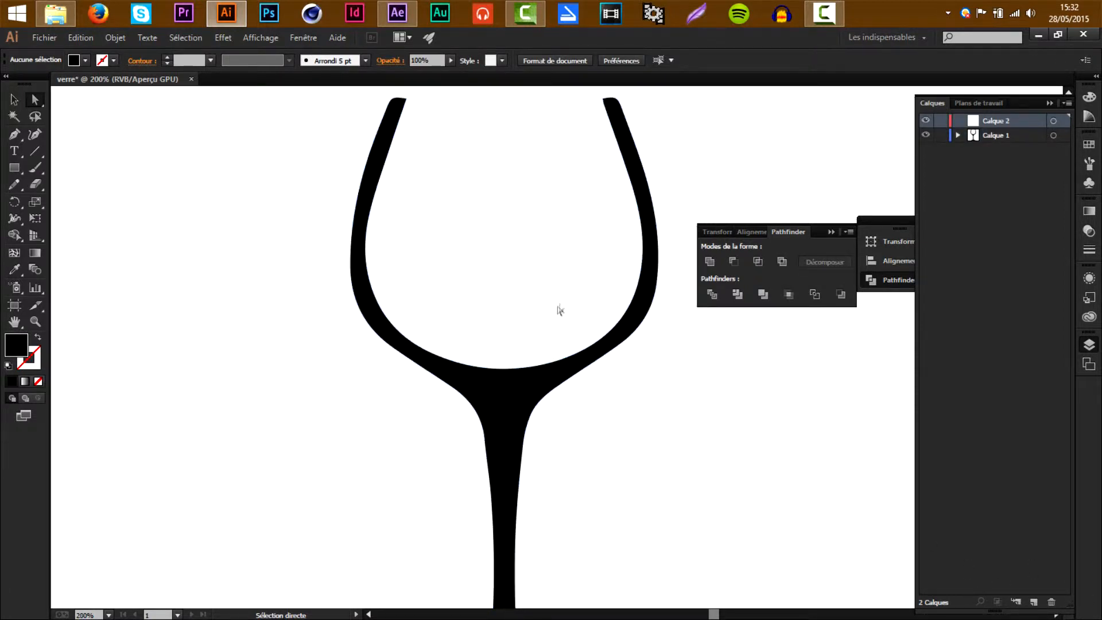
key("p")
left_click(536, 354)
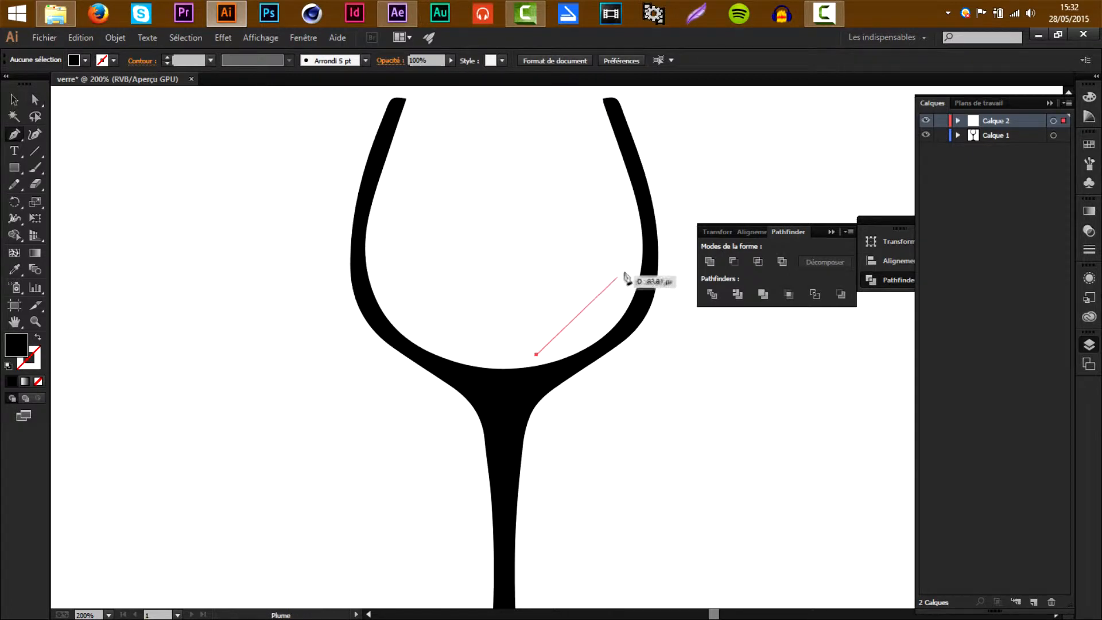
left_click_drag(626, 271, 638, 207)
key("v")
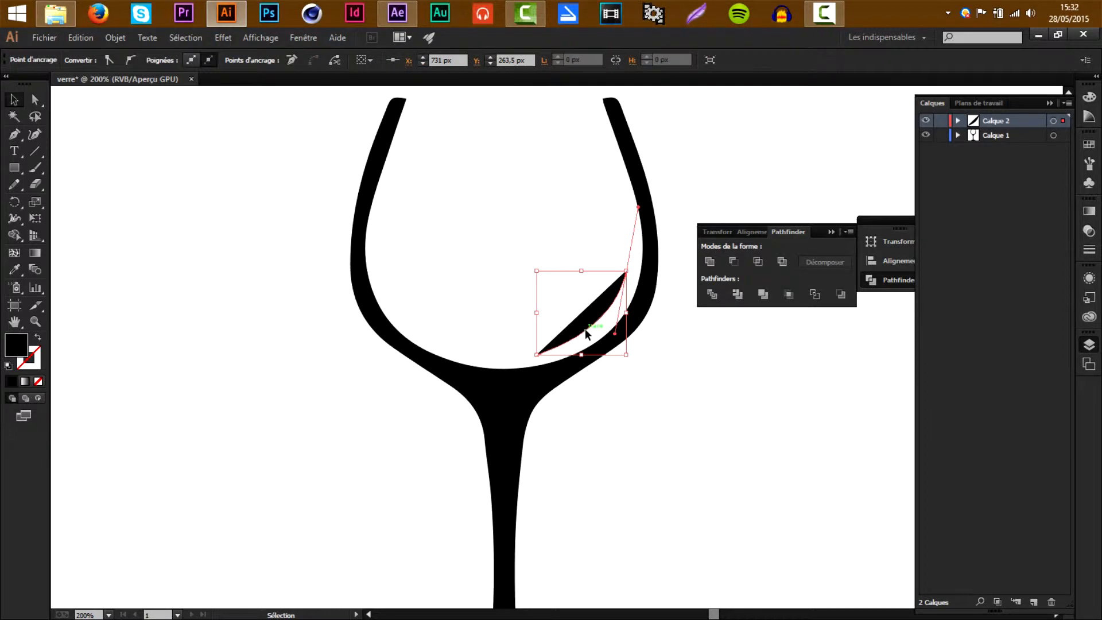
Step: Give the curved path no fill and a black 4 pt stroke with a width profile tapered at both ends
left_click(73, 63)
left_click(9, 84)
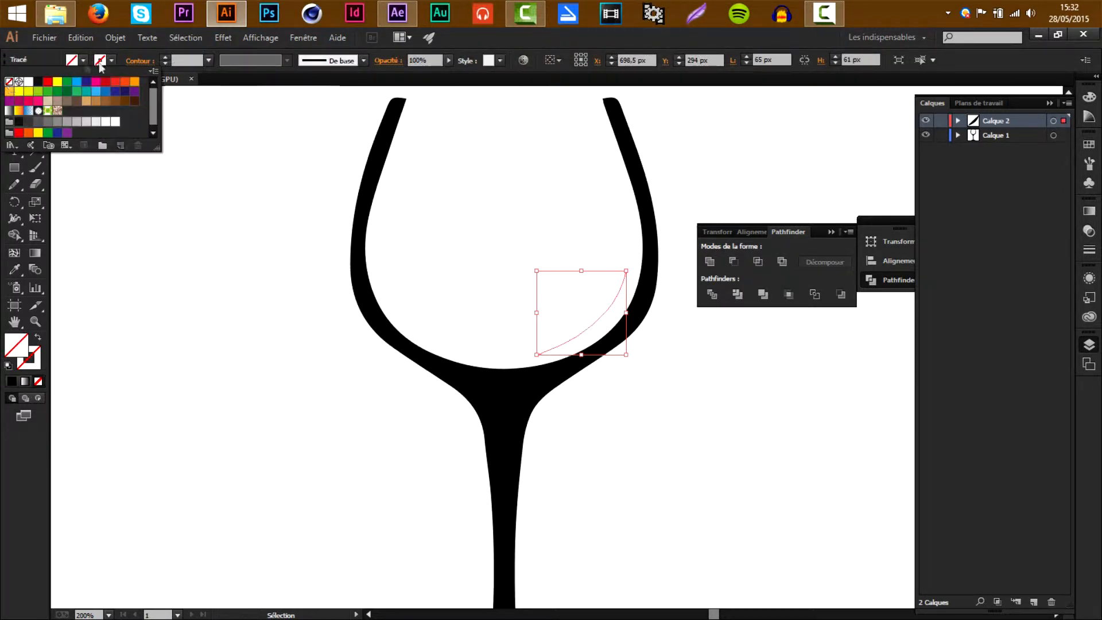
left_click(72, 60)
left_click(36, 83)
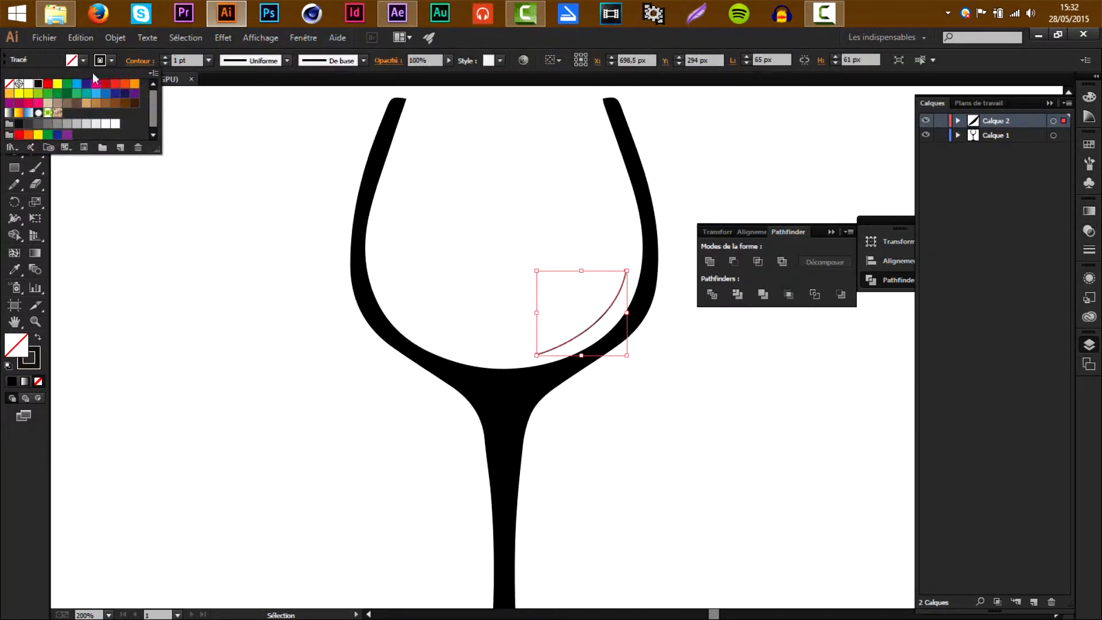
left_click(167, 56)
left_click(168, 56)
left_click(255, 61)
left_click(246, 99)
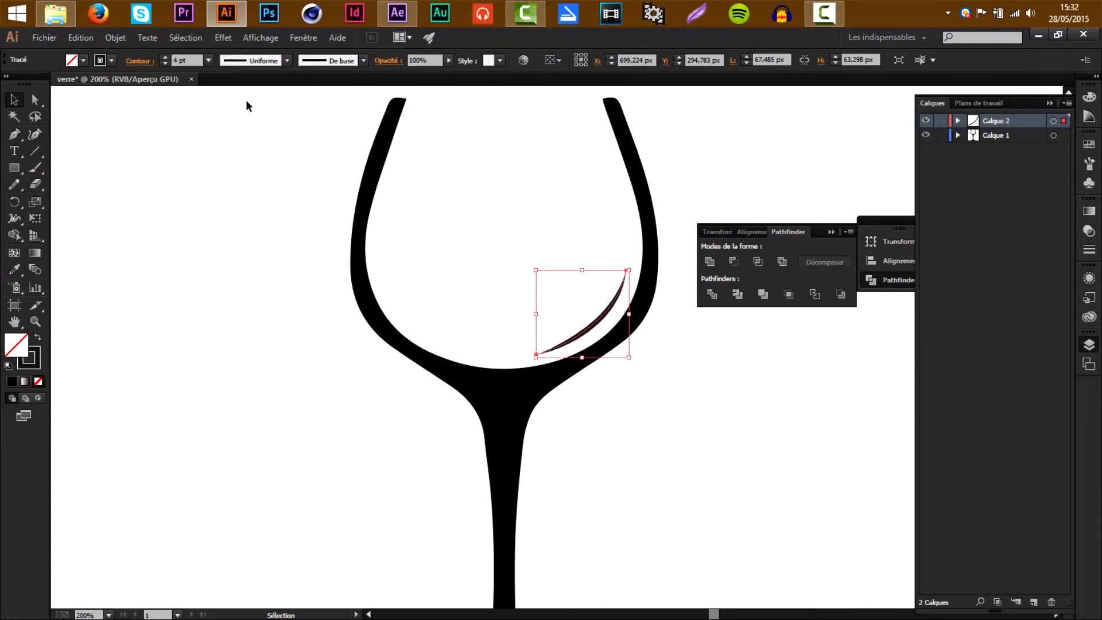
Step: Set the curved path's stroke colour to pure black with colour values 0, 0, 0, and deselect it
left_click(100, 60)
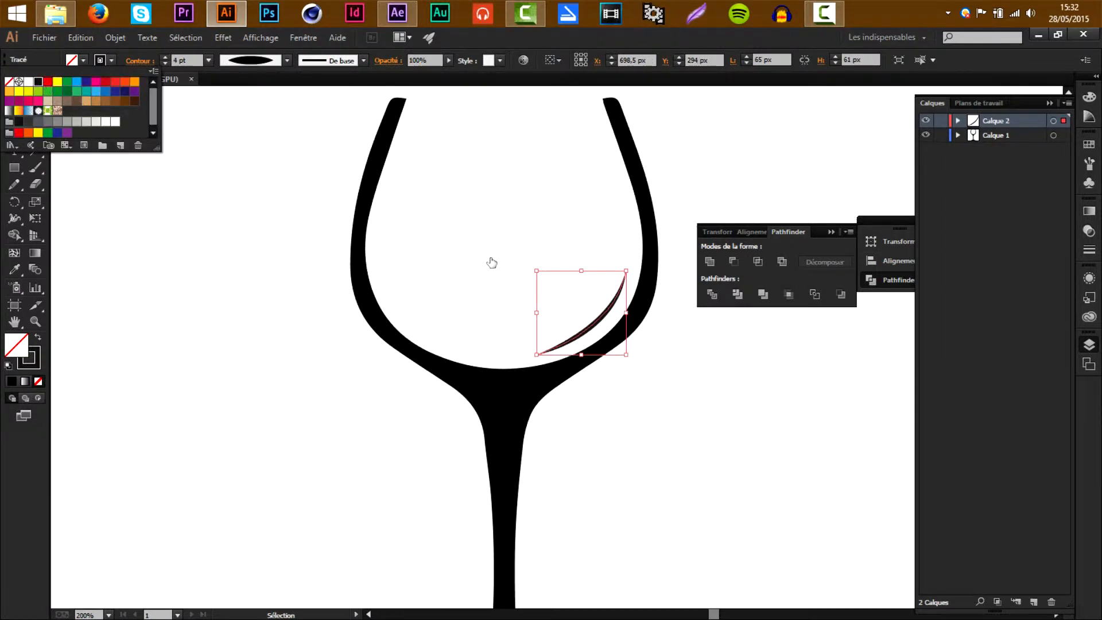
left_click(608, 291)
type("0")
key("Tab")
type("0")
key("Tab")
type("0")
key("Return")
left_click(39, 85)
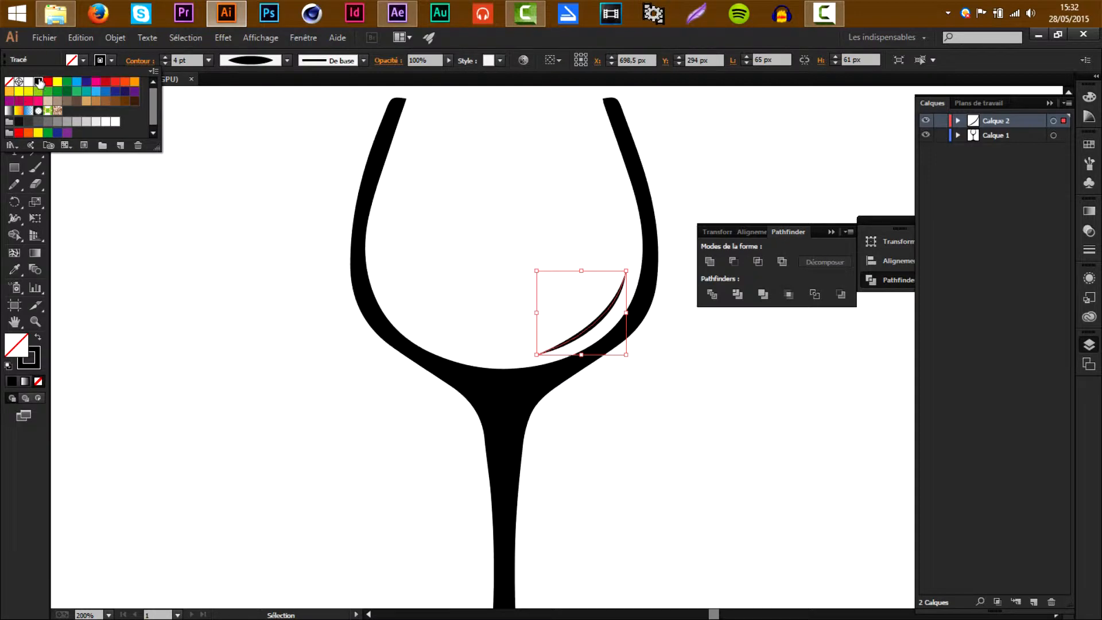
left_click(132, 230)
left_click(132, 230)
Step: Draw a second curved Pen path about 95 px tall along the inside of the bowl's left edge
scroll(132, 230, "up", 1)
key("p")
left_click(431, 376)
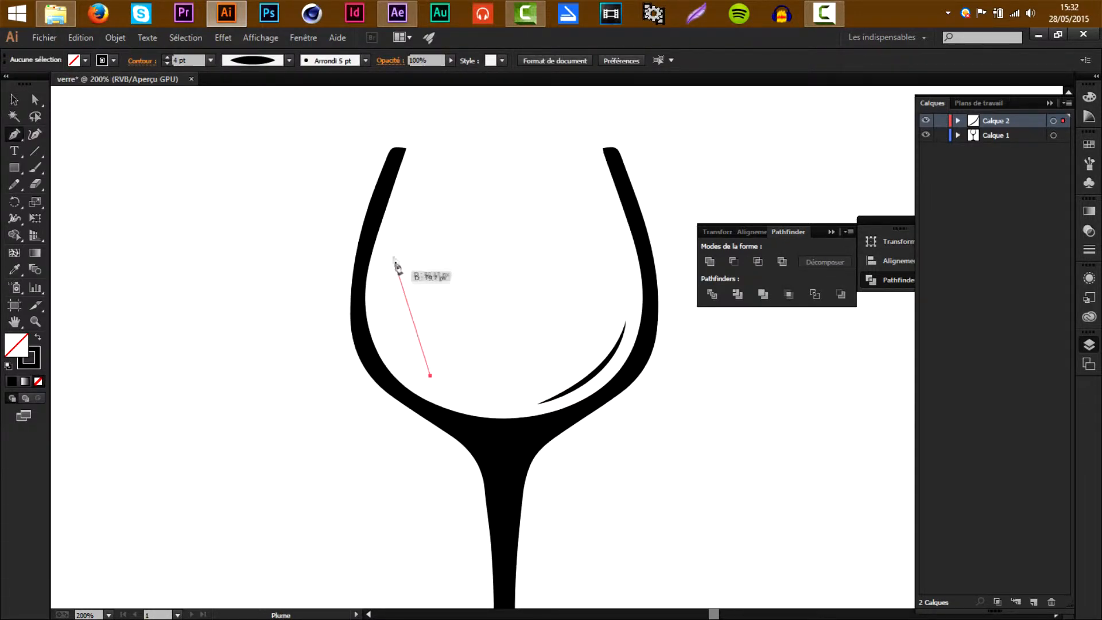
left_click_drag(390, 249, 414, 162)
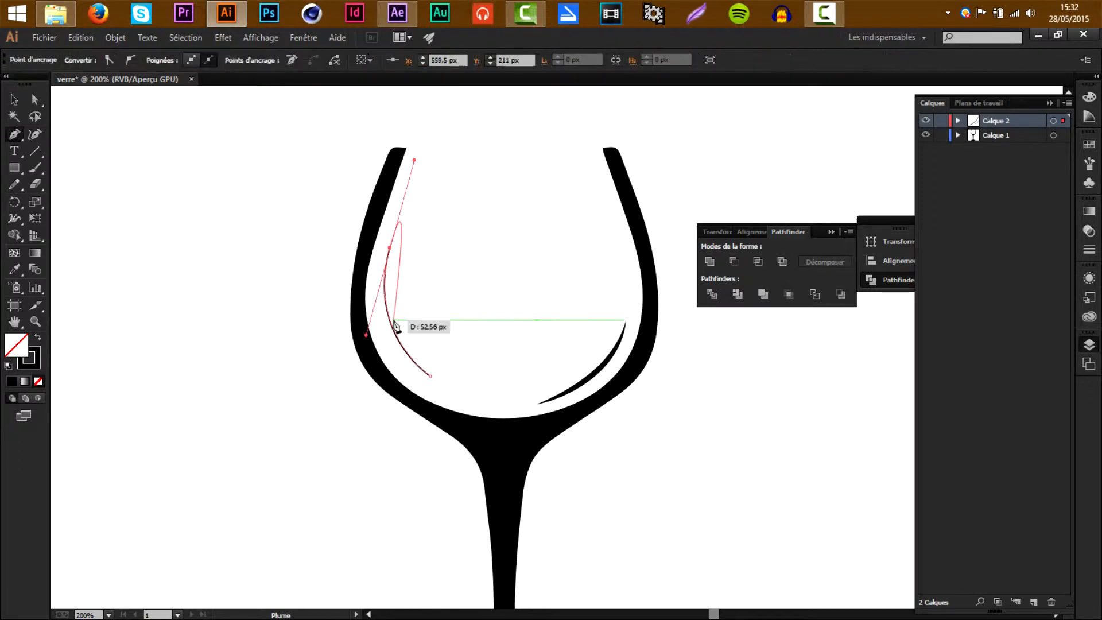
key("v")
Step: Set the left curve's stroke to 4 pt with the same width profile tapered at both ends
left_click(164, 57)
left_click(164, 57)
left_click(164, 57)
left_click(256, 60)
left_click(243, 103)
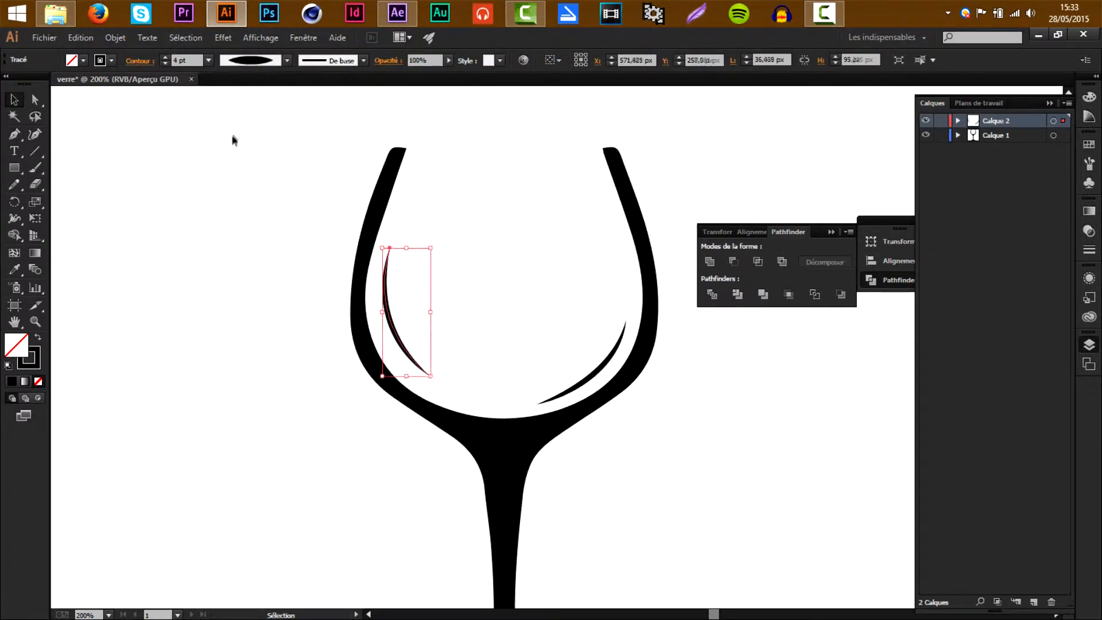
Step: Deselect the left curve, select the glass group and change its fill to white
left_click(232, 135)
scroll(232, 135, "down", 3)
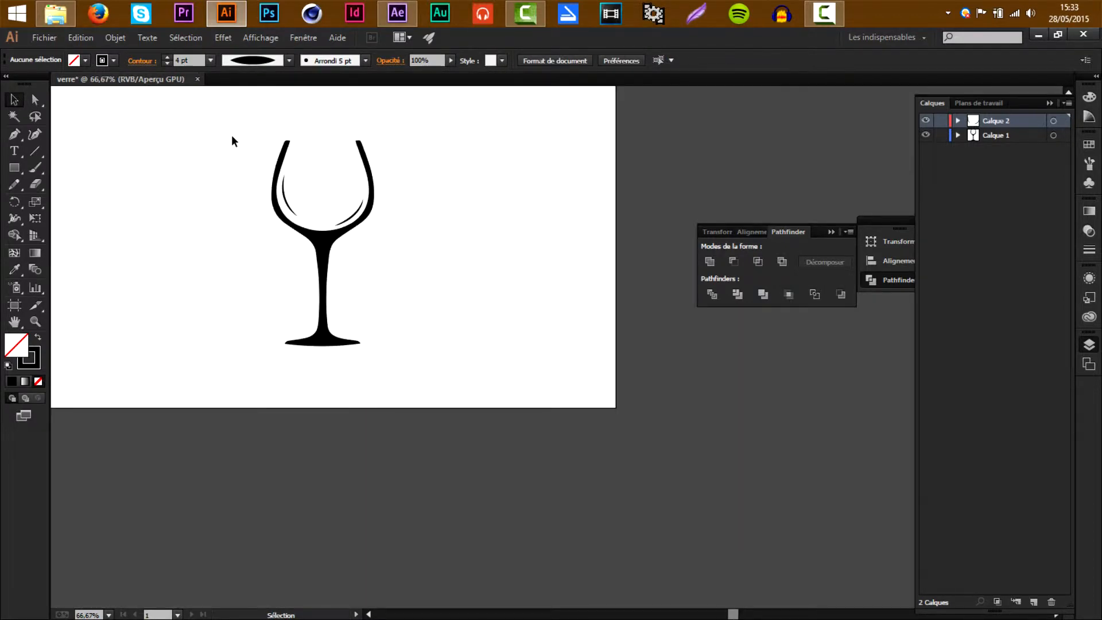
scroll(184, 144, "up", 2)
scroll(306, 193, "down", 1)
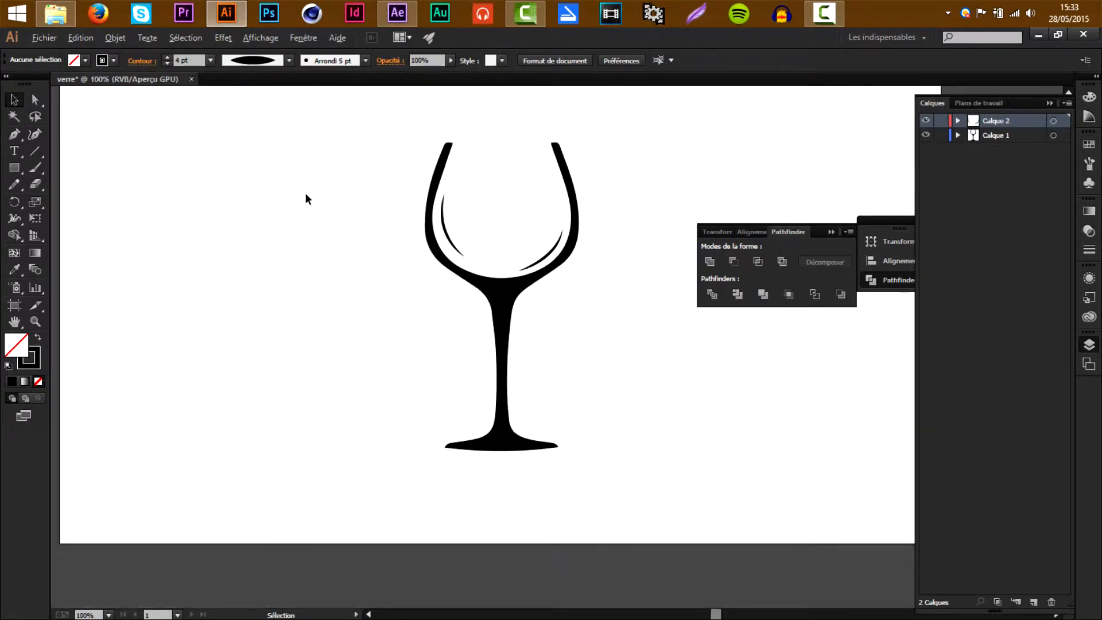
scroll(610, 339, "up", 1)
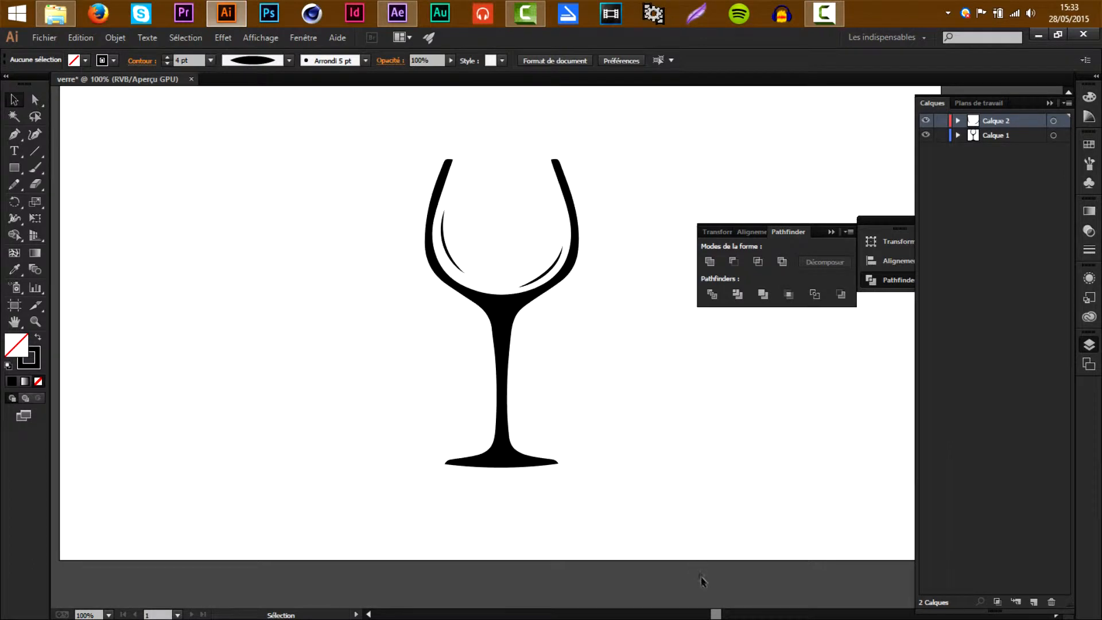
left_click_drag(721, 616, 723, 616)
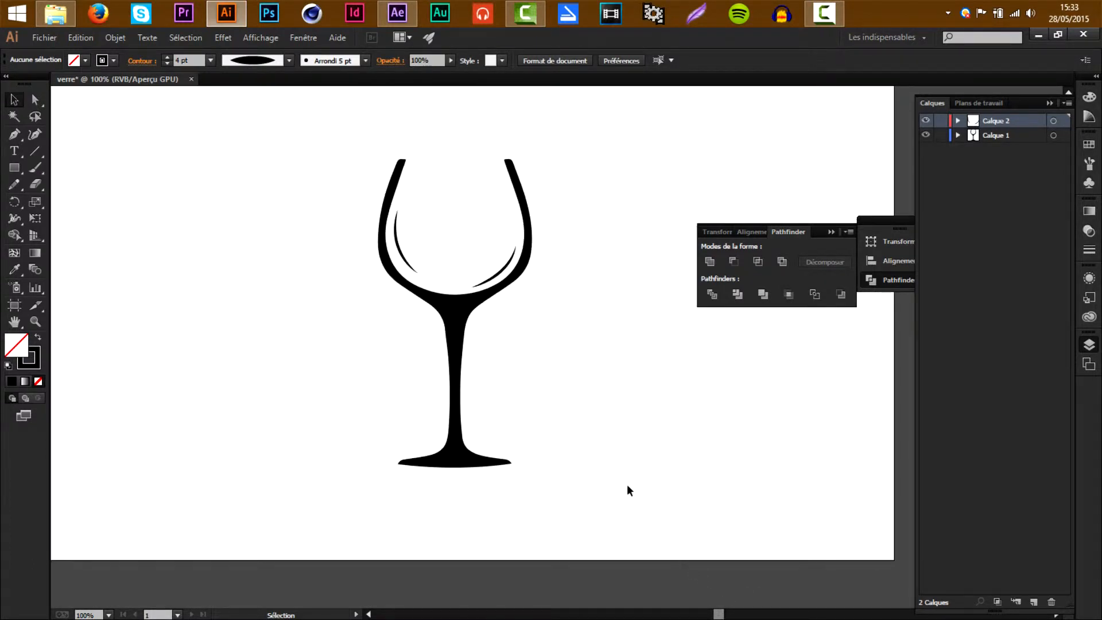
left_click_drag(626, 510, 372, 339)
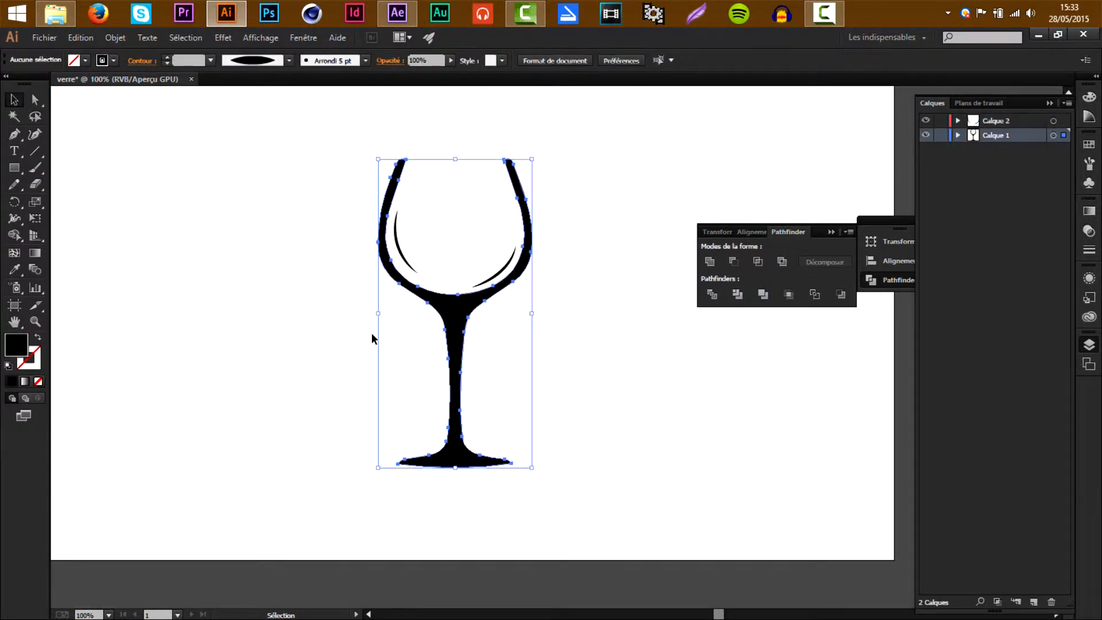
left_click(83, 59)
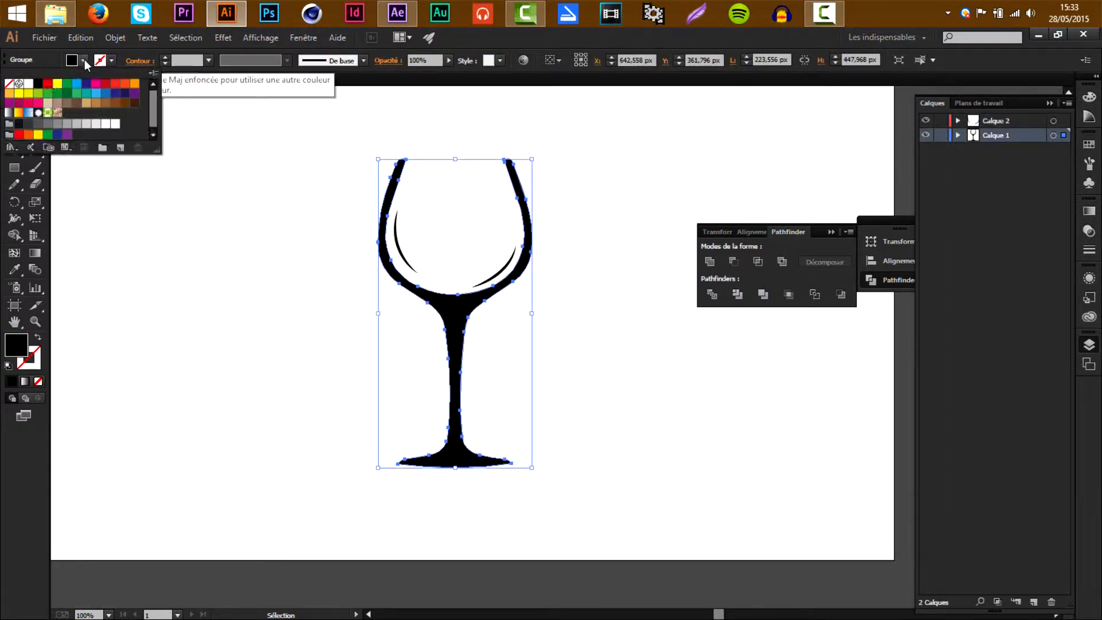
left_click(28, 84)
left_click(447, 231)
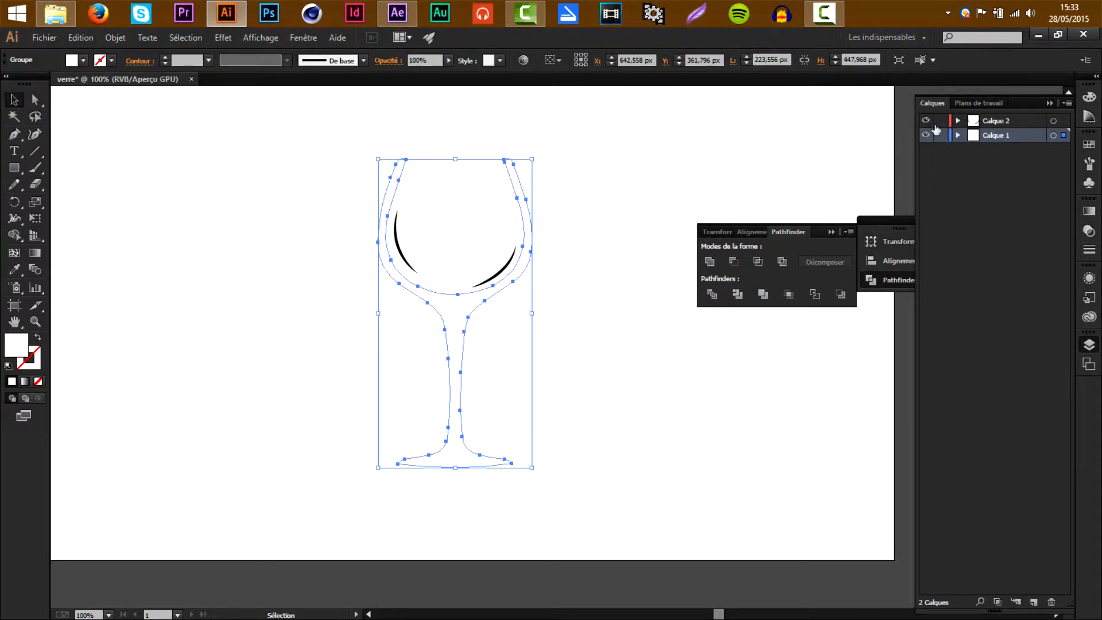
Step: Set the stroke colour of both curved reflection lines to white
left_click(396, 244)
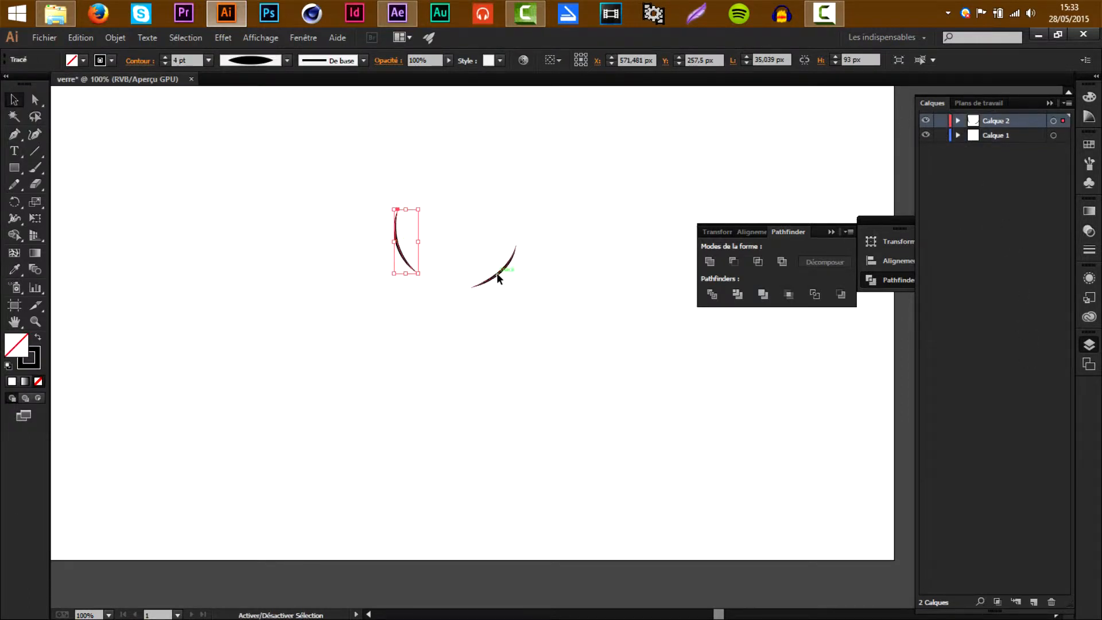
left_click(497, 273, "shift")
left_click(100, 62)
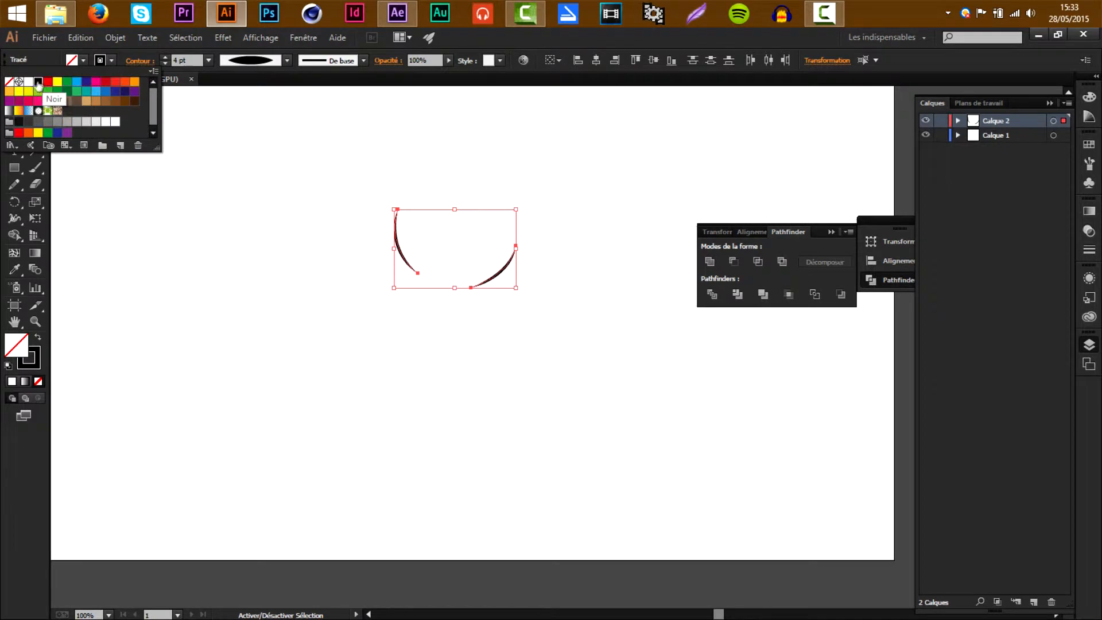
left_click(28, 84)
left_click(152, 157)
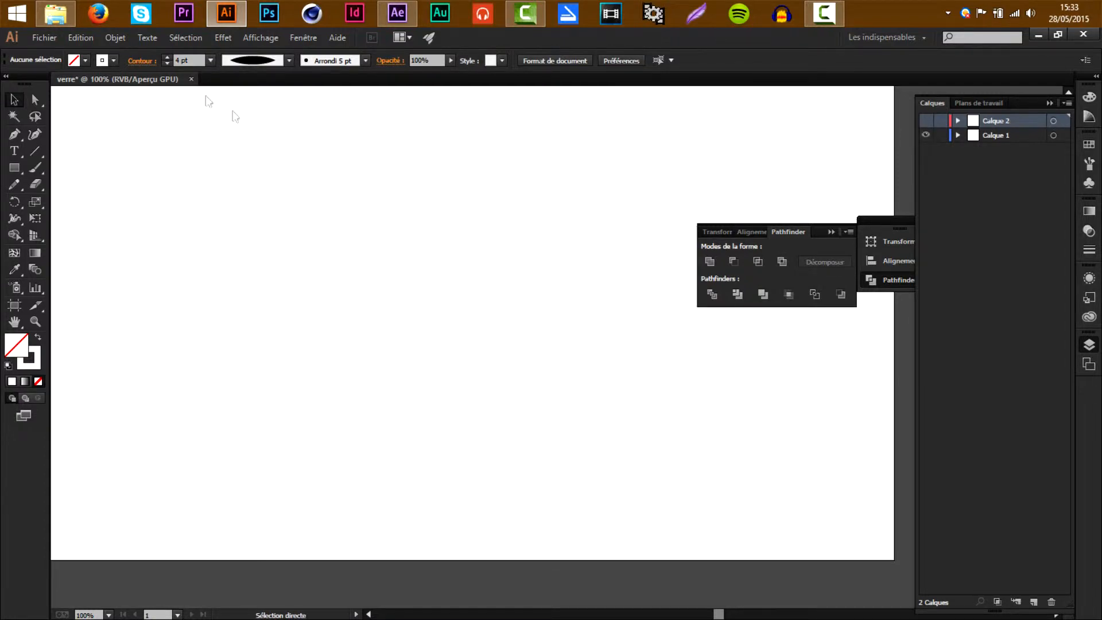
Step: Save the document as the Illustrator file "verre" in the Vidéos > Tutorial > fluidnewton2 > Tutorial folder, accepting the default options
key("ctrl+shift+s")
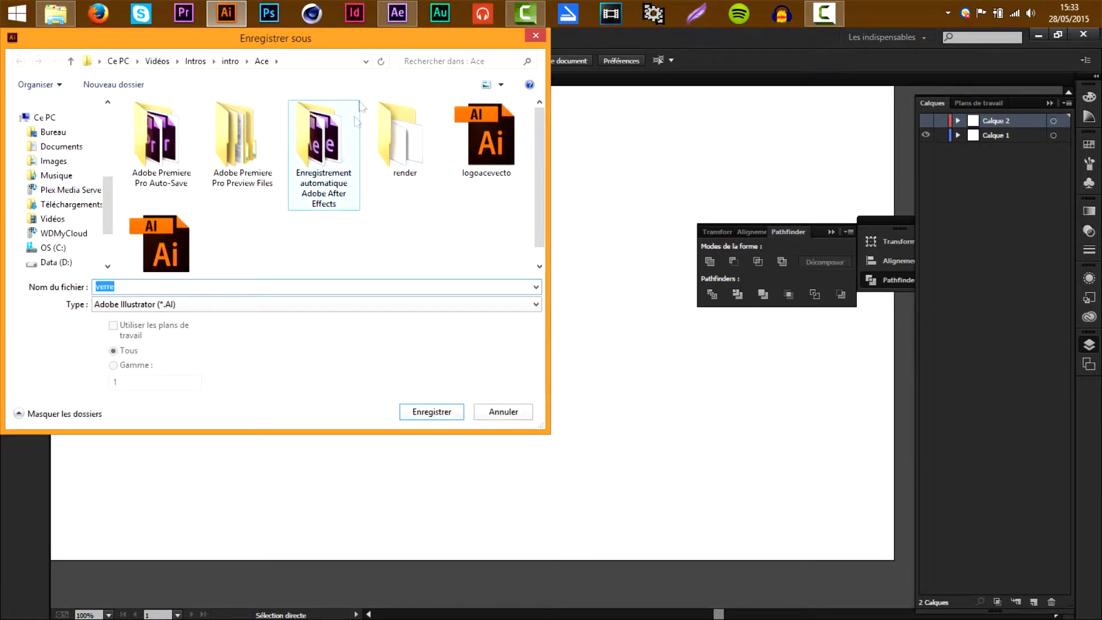
left_click(156, 61)
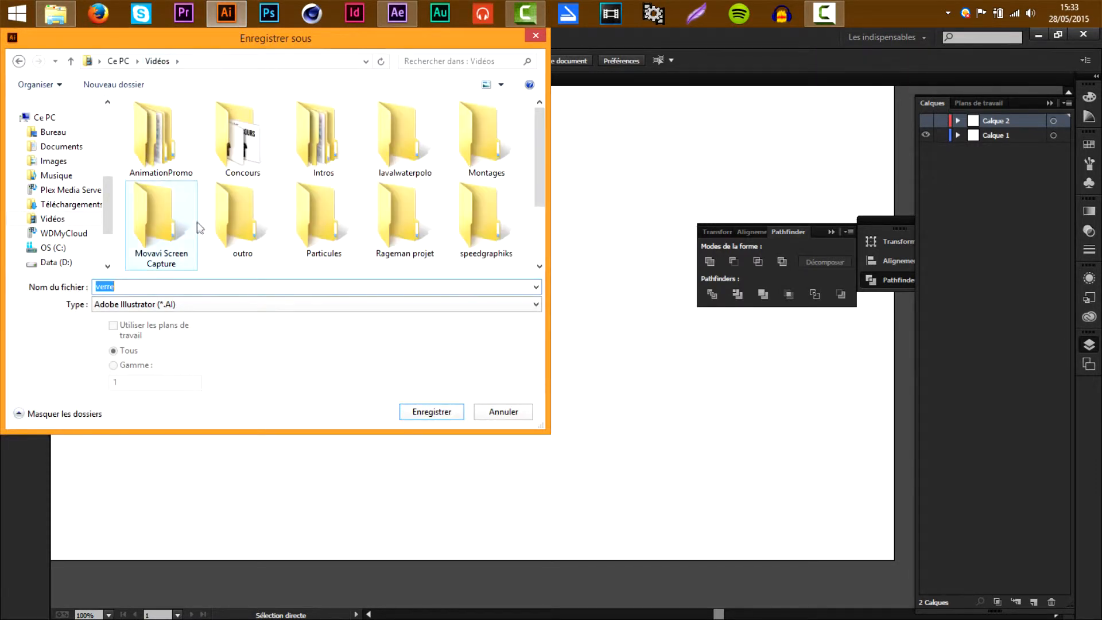
scroll(354, 214, "down", 1)
double_click(238, 223)
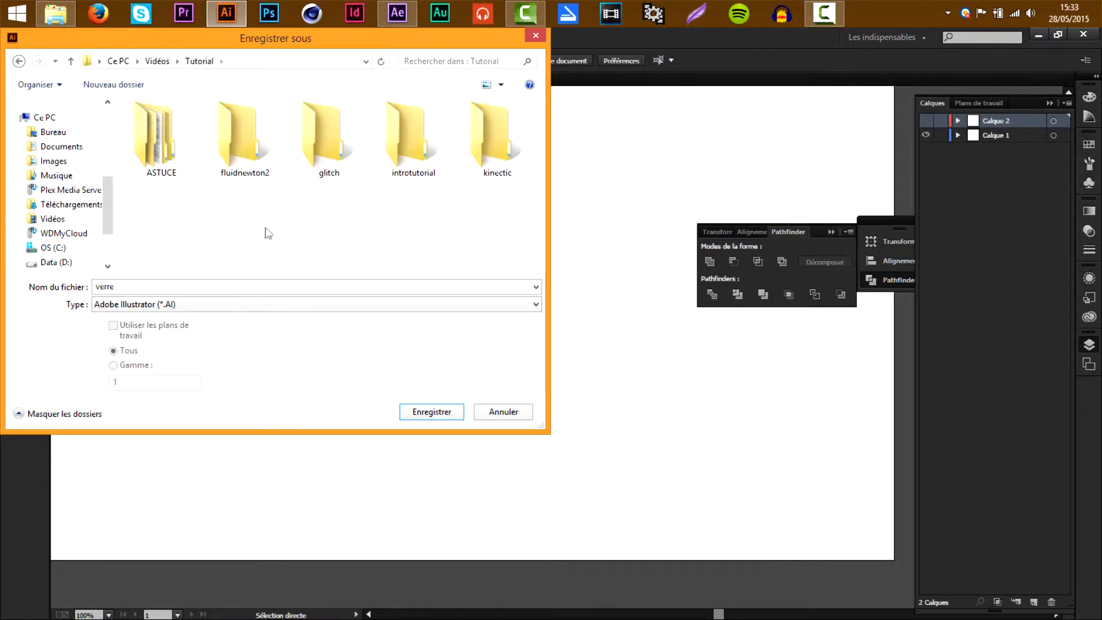
double_click(237, 150)
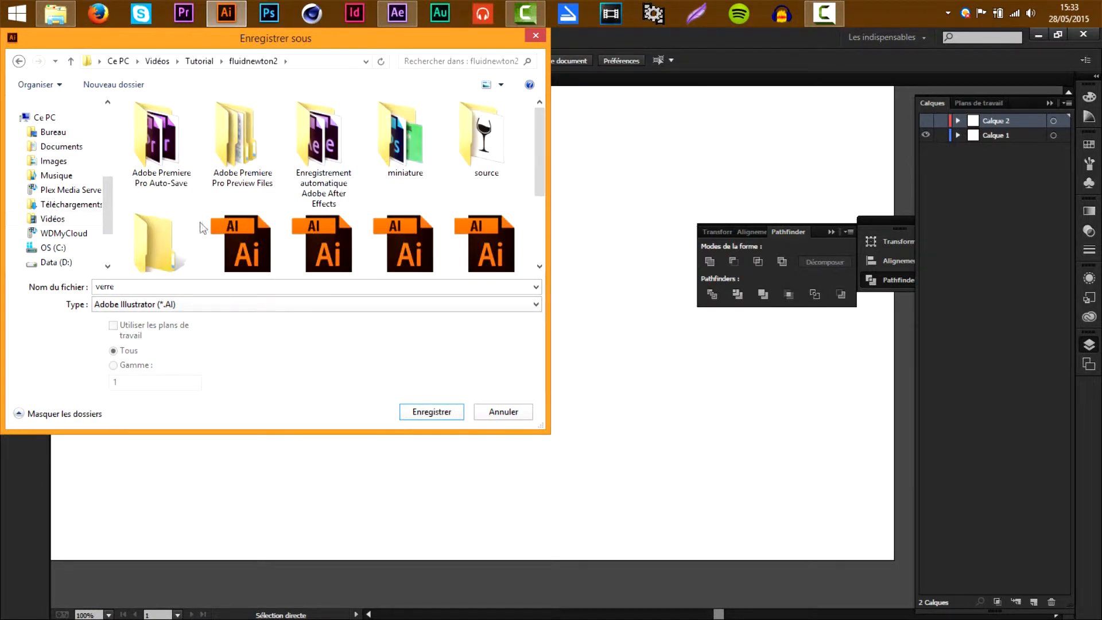
double_click(161, 244)
left_click(455, 416)
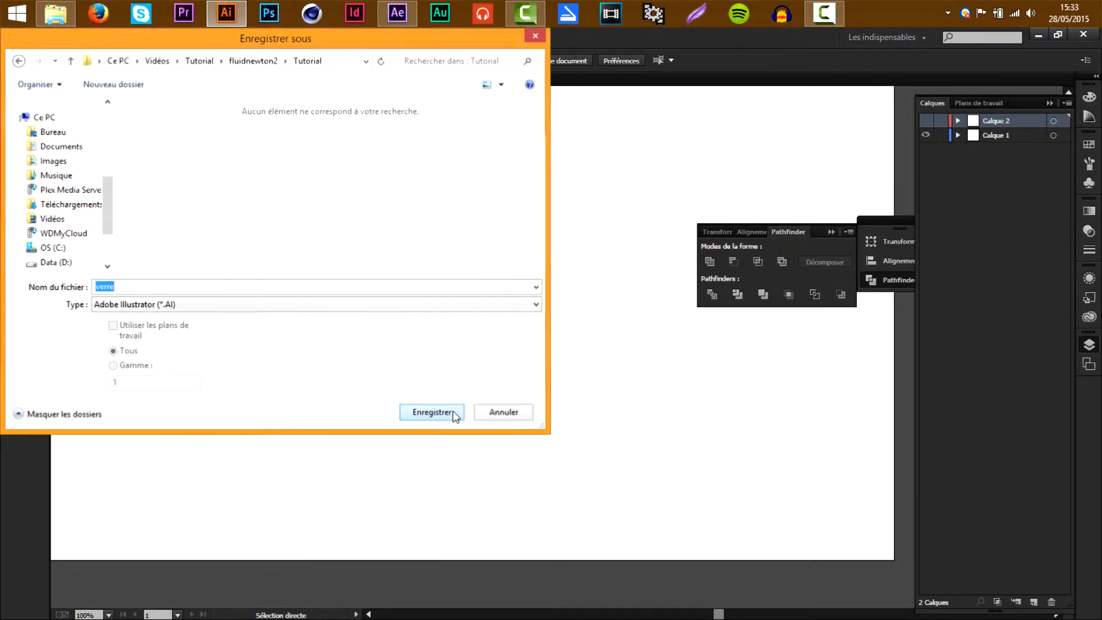
left_click(697, 487)
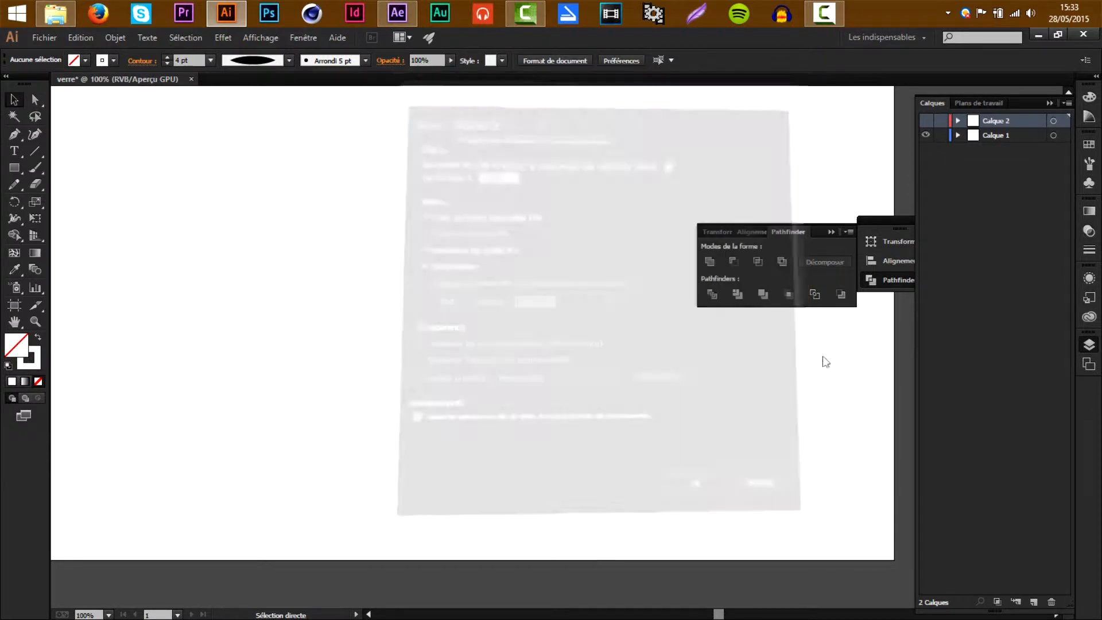
Step: Make layer Calque 2 visible and save the document in the same folder as the Illustrator file "verre_reflet"
left_click(927, 121)
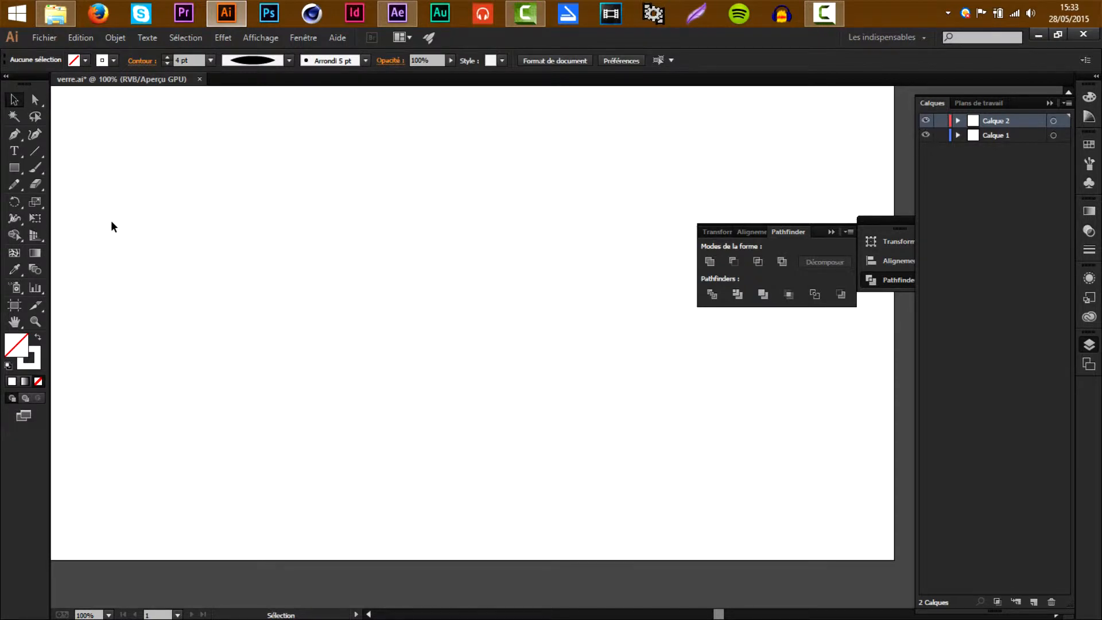
key("ctrl+shift+s")
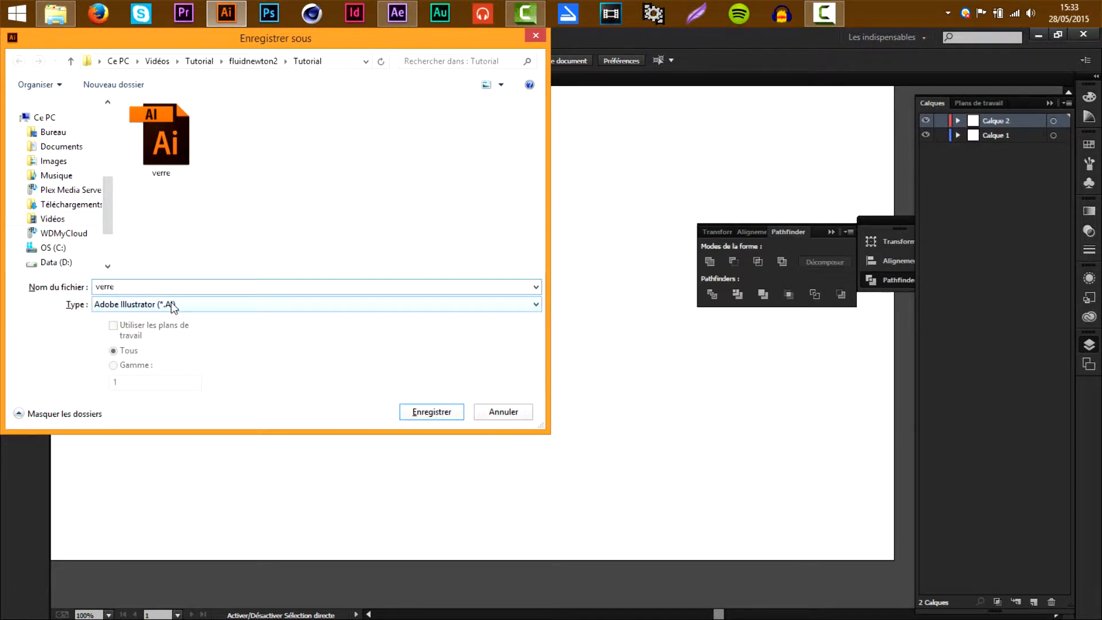
key("Return")
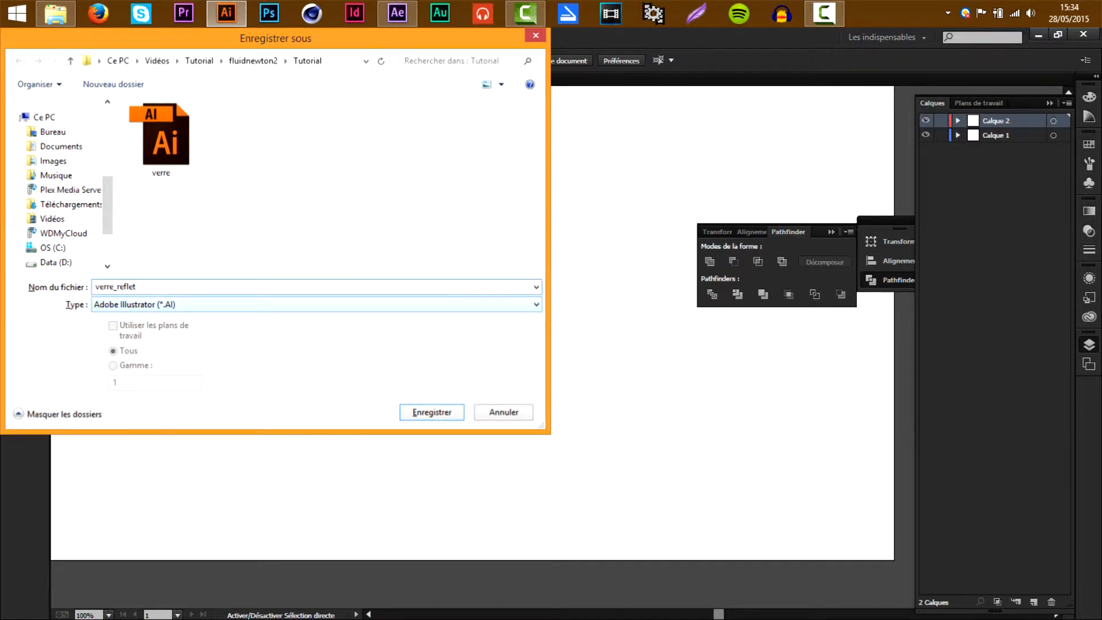
left_click(699, 486)
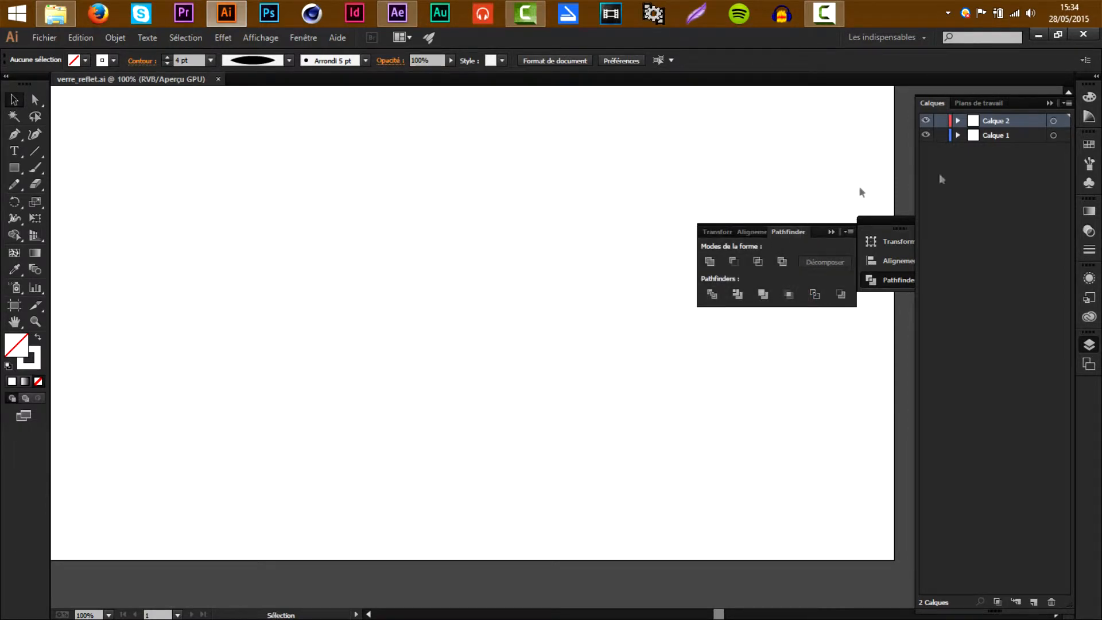
Step: Add a new layer beneath the others and draw a rectangle about 988 by 538 px on it, covering the glass area
left_click(1036, 602)
left_click_drag(985, 118, 980, 197)
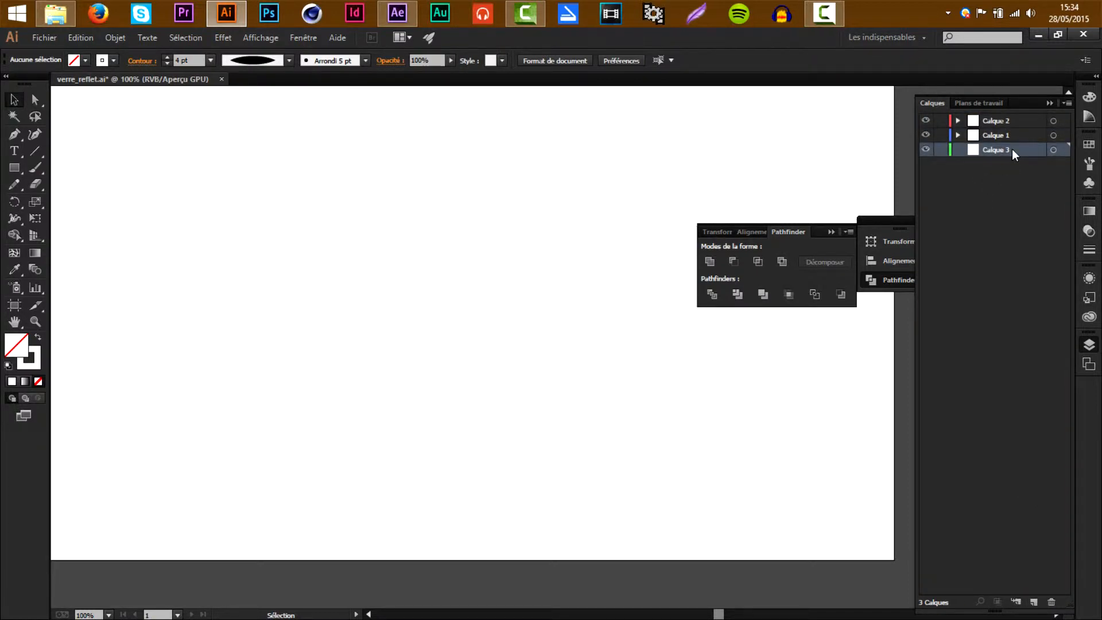
key("m")
left_click_drag(861, 474, 181, 103)
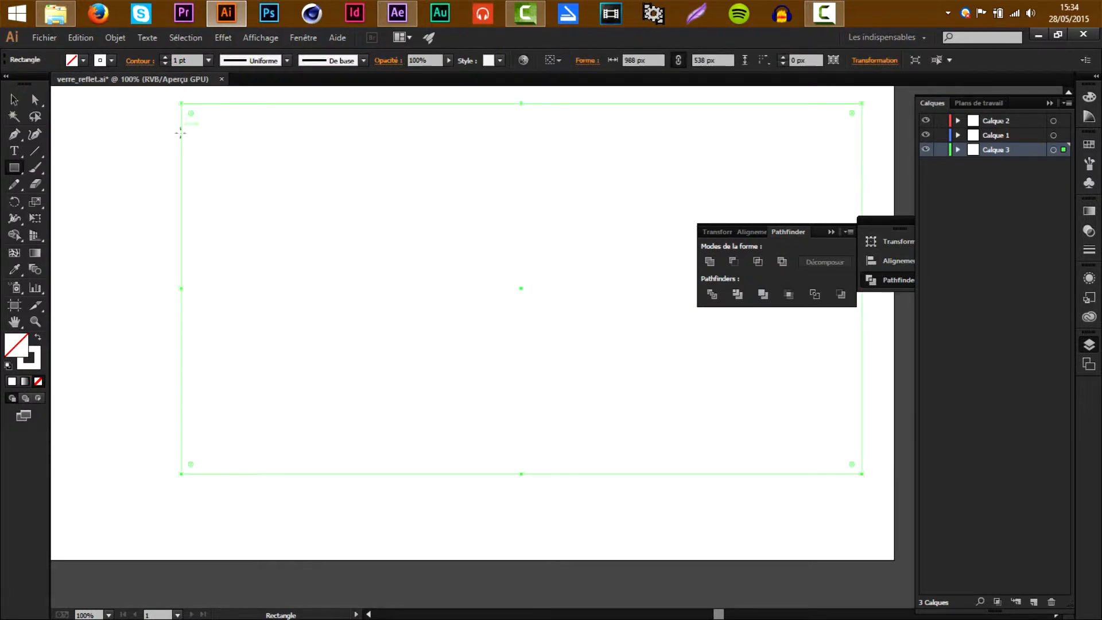
key("v")
left_click(167, 98)
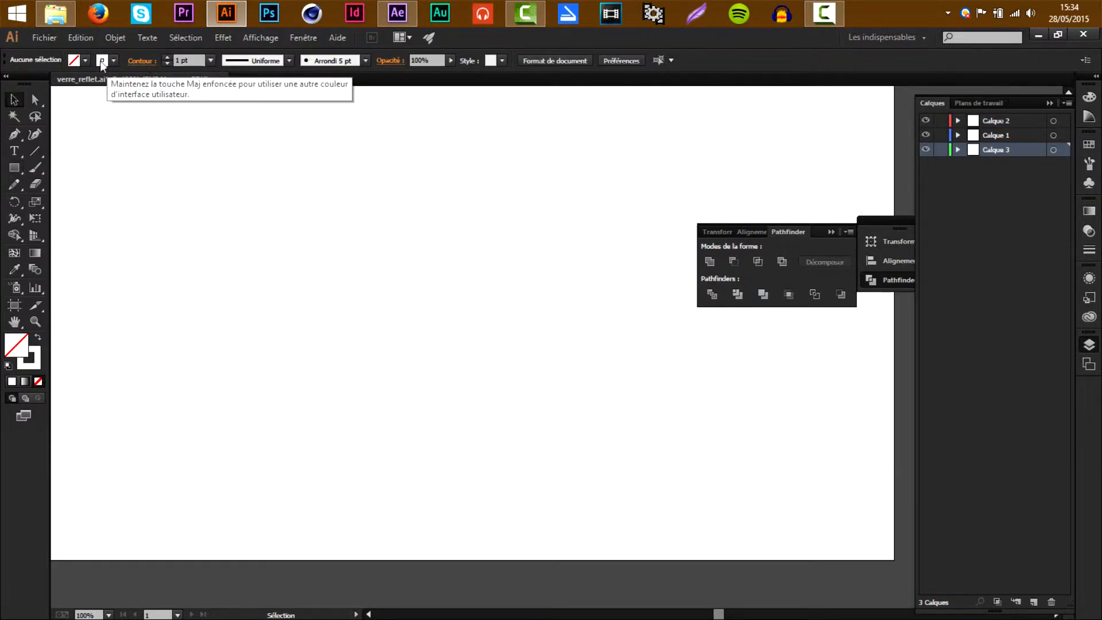
Step: Give the large rectangle a dark brown fill and no stroke
key("ctrl+a")
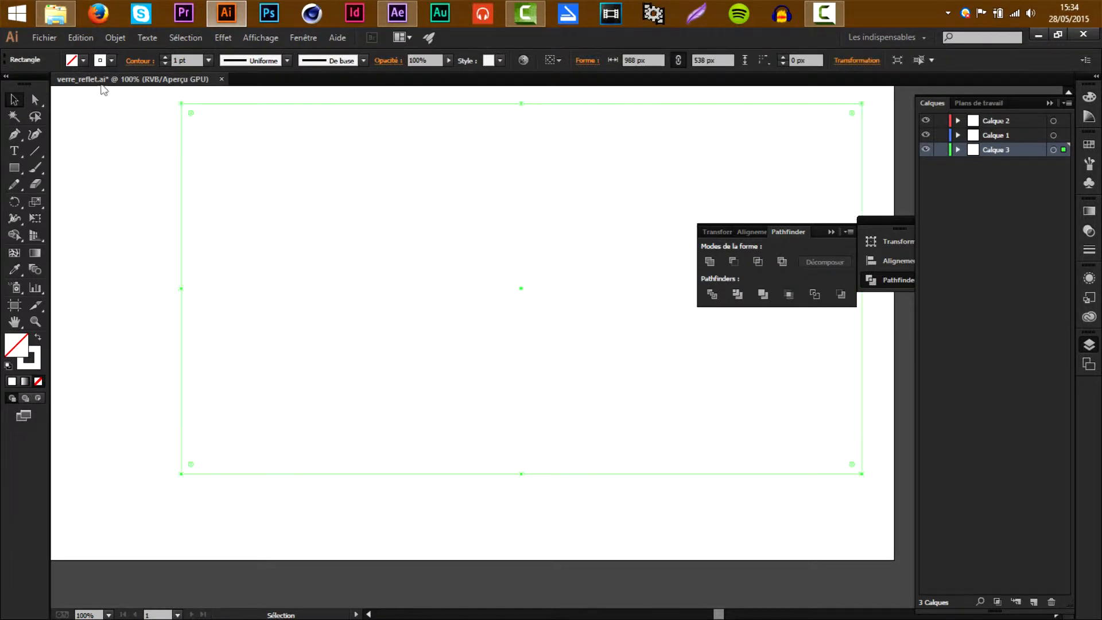
left_click(72, 61)
left_click(79, 101)
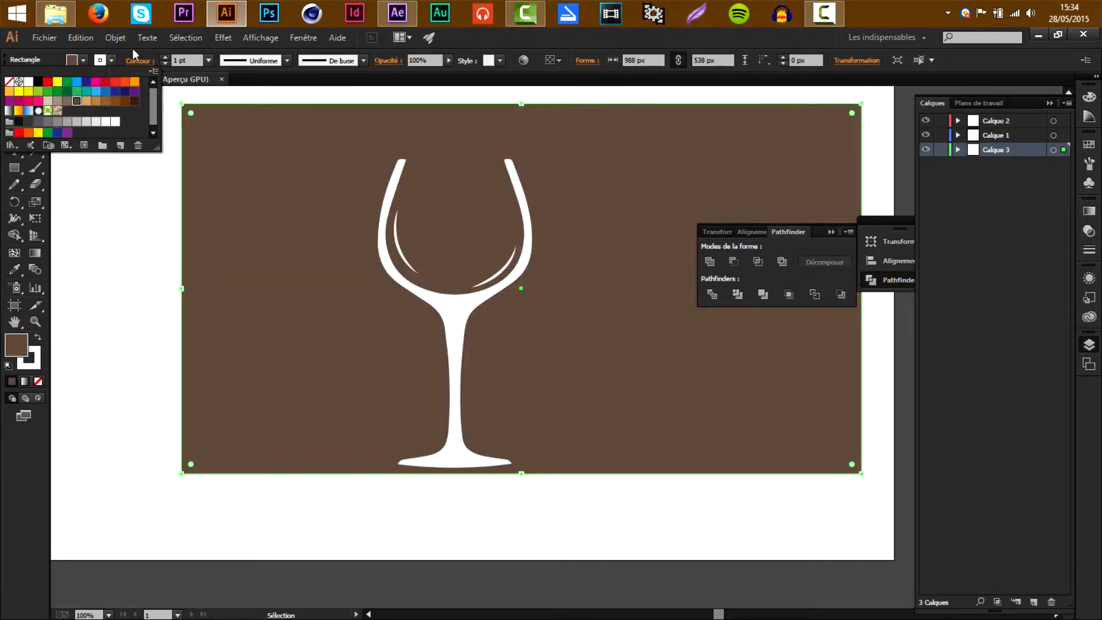
left_click(9, 84)
left_click(92, 217)
left_click(93, 217)
Step: Shift the brown rectangle left so it sits roughly centred behind the glass, and lock its layer Calque 3
left_click_drag(259, 192, 176, 197)
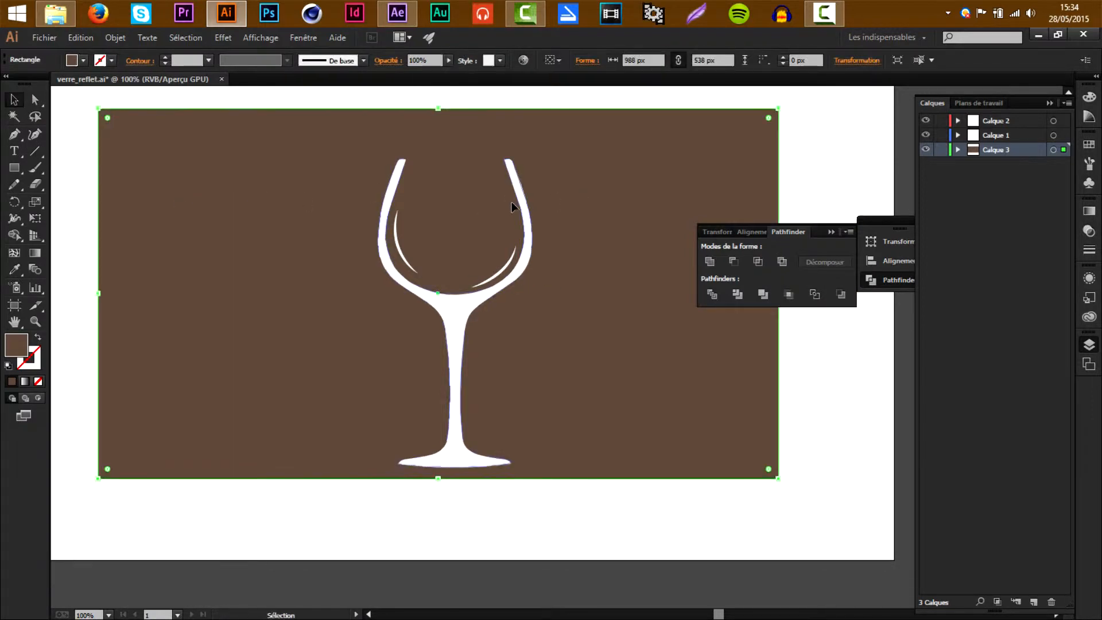
scroll(611, 216, "down", 1)
scroll(612, 215, "up", 1)
scroll(612, 212, "up", 1)
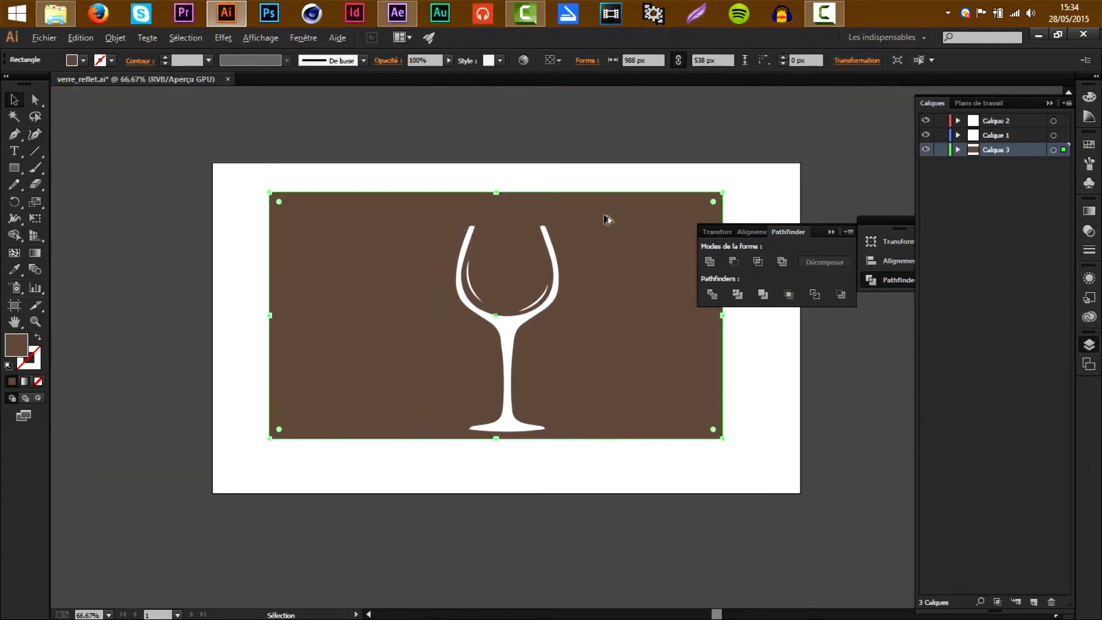
scroll(606, 217, "up", 1)
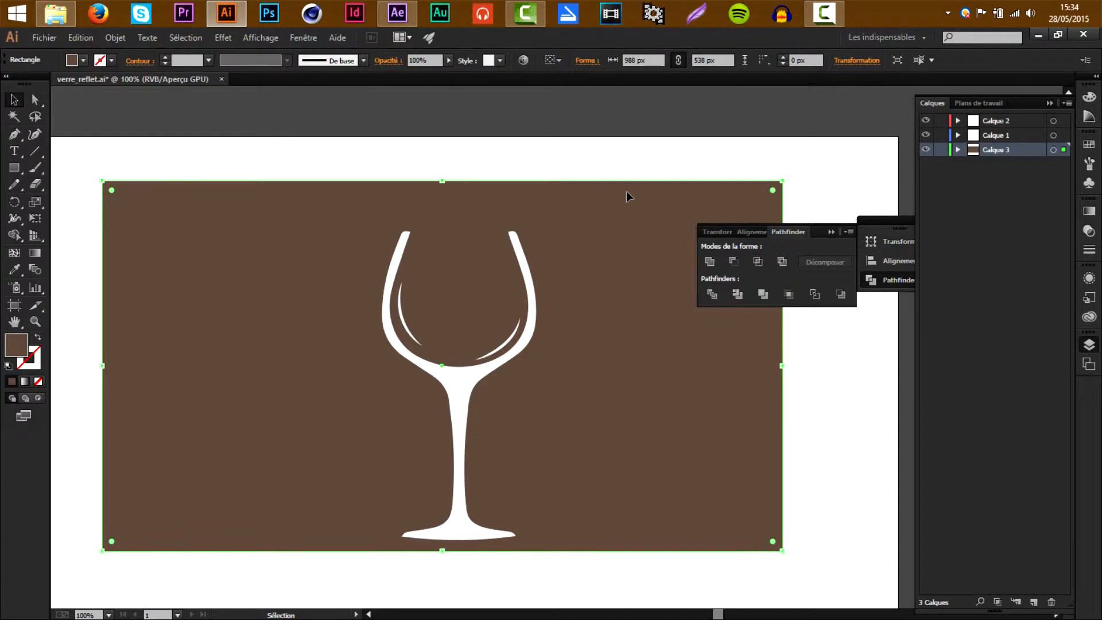
left_click(894, 98)
left_click(941, 150)
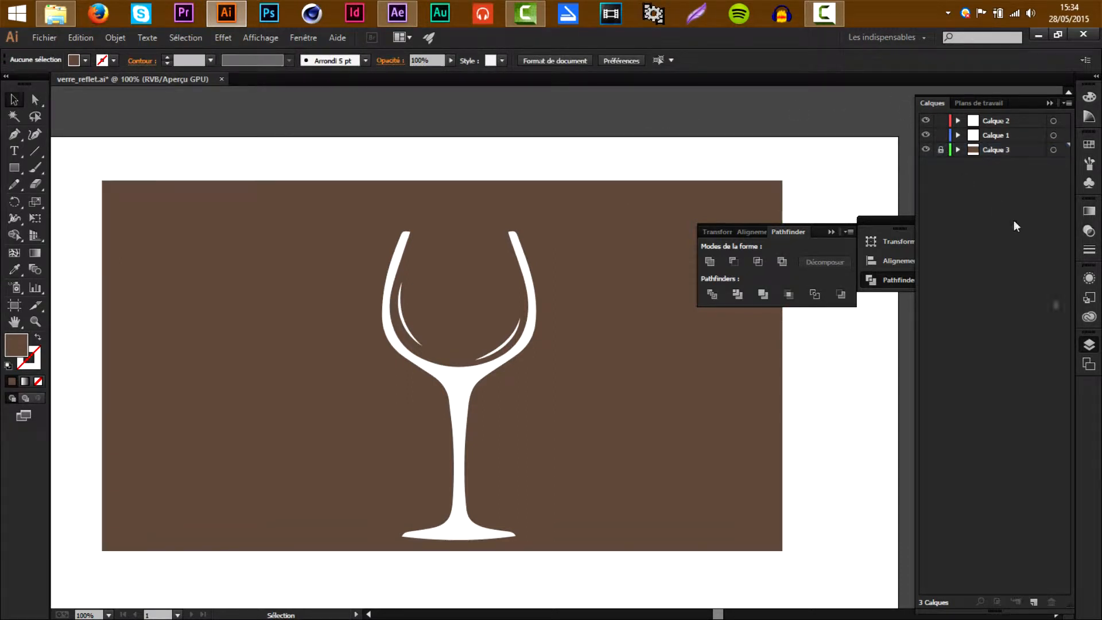
Step: Add a new layer above the others and draw an open three-point Pen path about 161 by 233 px over the bowl's left side
left_click(1033, 601)
left_click_drag(1005, 156, 1004, 113)
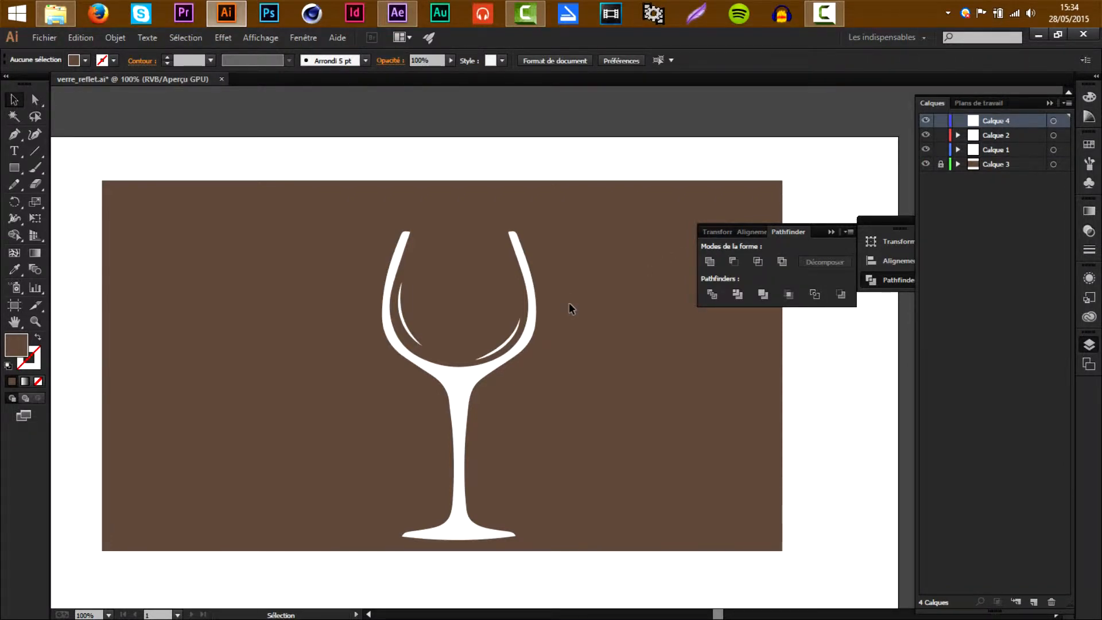
key("p")
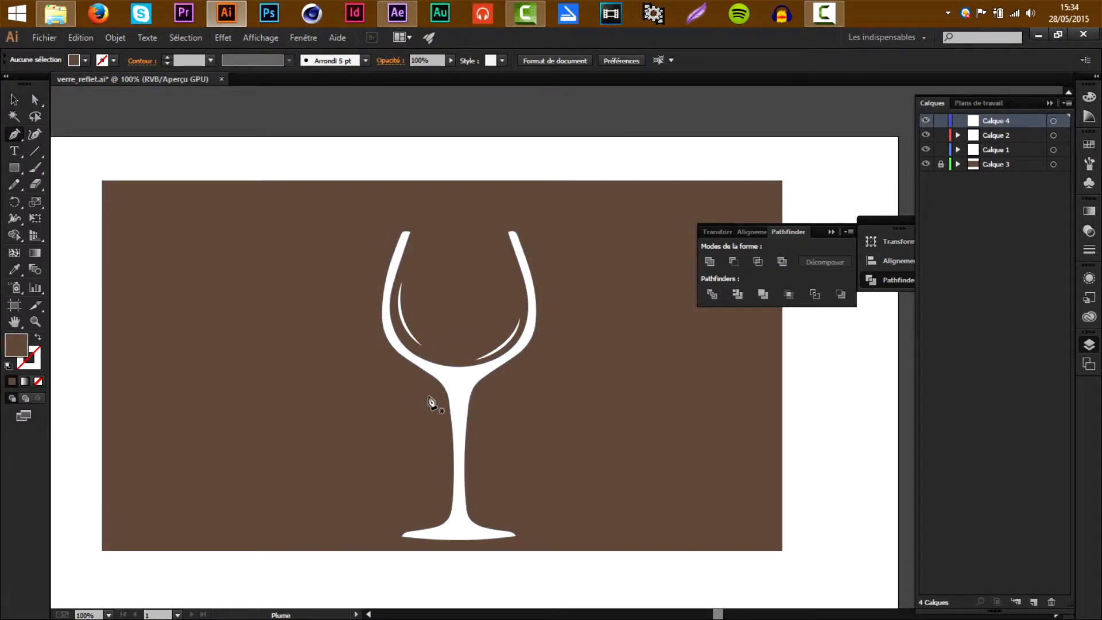
left_click(431, 397)
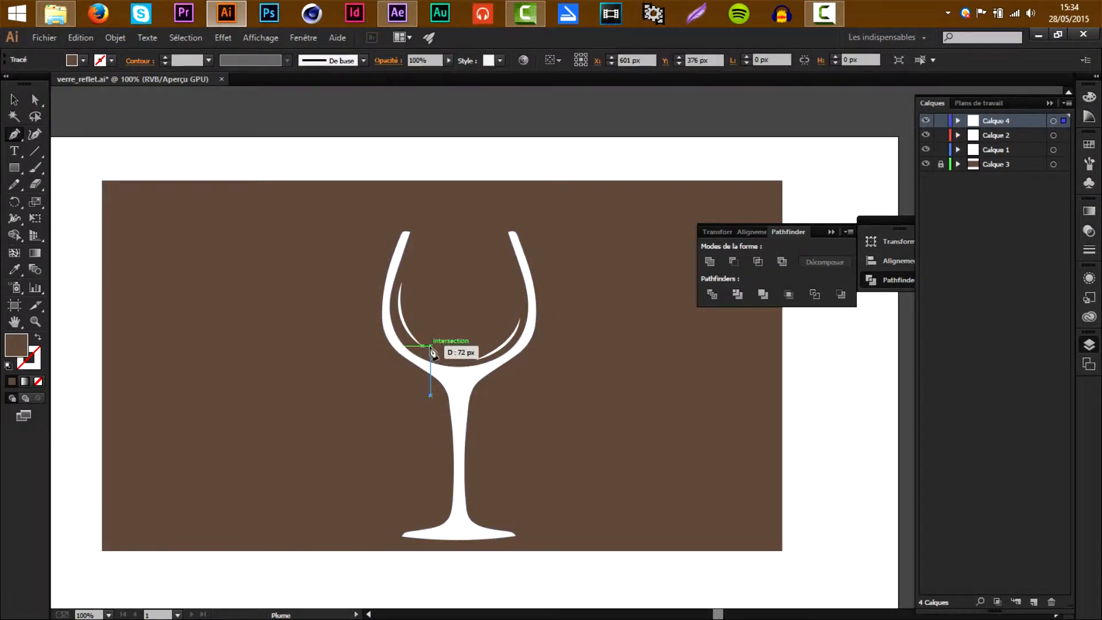
left_click(431, 345)
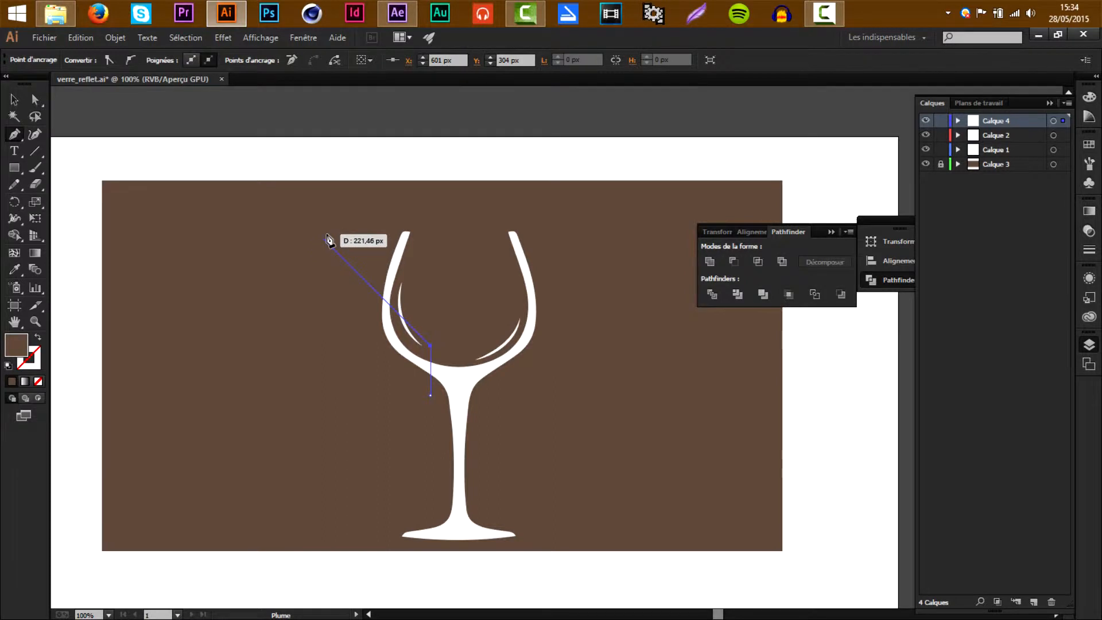
left_click(320, 235)
key("v")
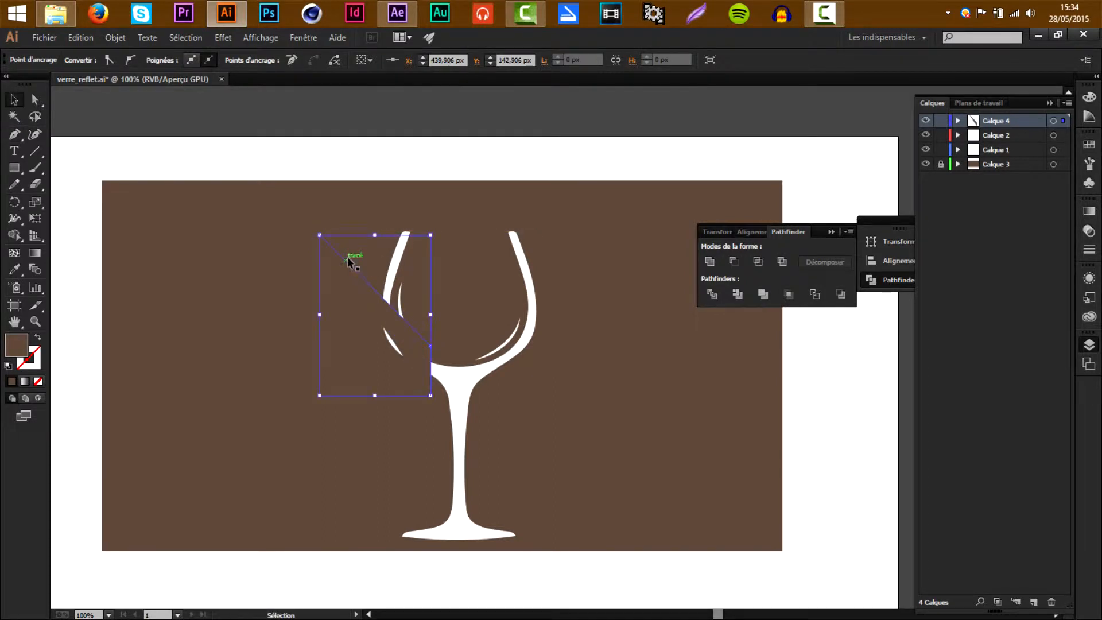
Step: Remove the three-point path's fill and give it a white 4 pt stroke
left_click(83, 60)
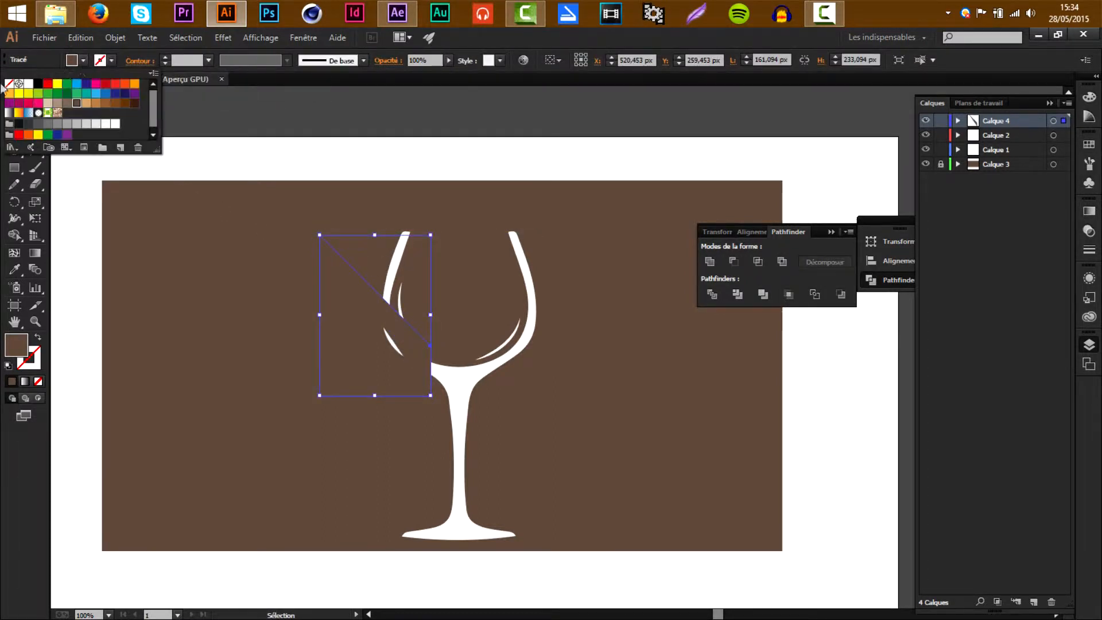
left_click(8, 84)
left_click(29, 83, "shift")
left_click(168, 61)
left_click(166, 58)
left_click(165, 57)
left_click(166, 58)
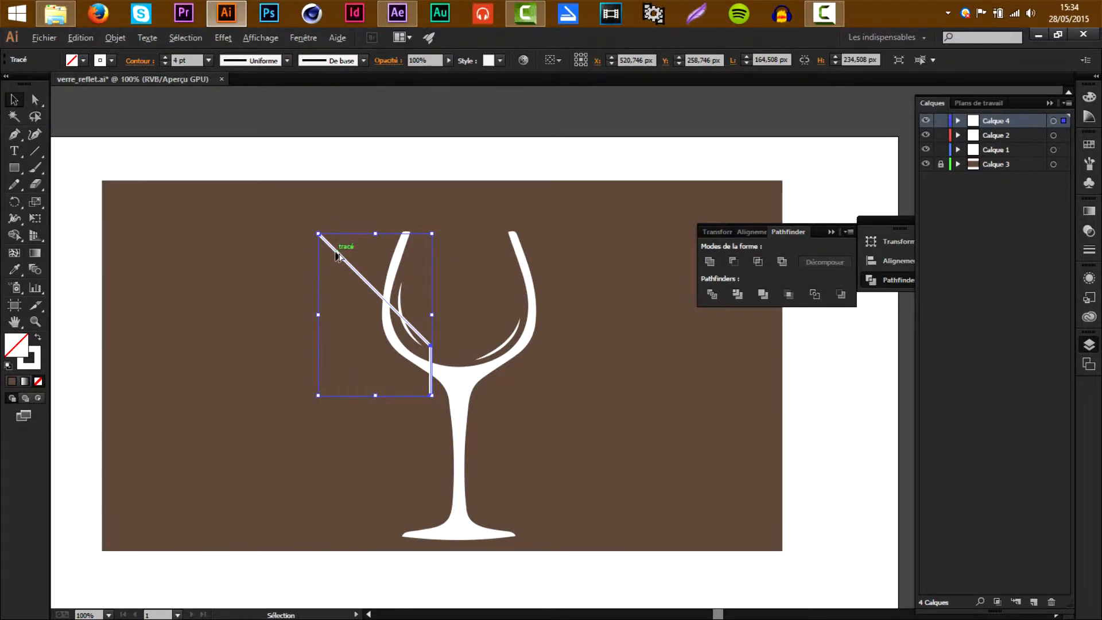
Step: Duplicate the bent line horizontally, mirror the copy about the vertical axis, and place it over the bowl's right side to form a funnel
left_click_drag(337, 256, 471, 251)
right_click(471, 252)
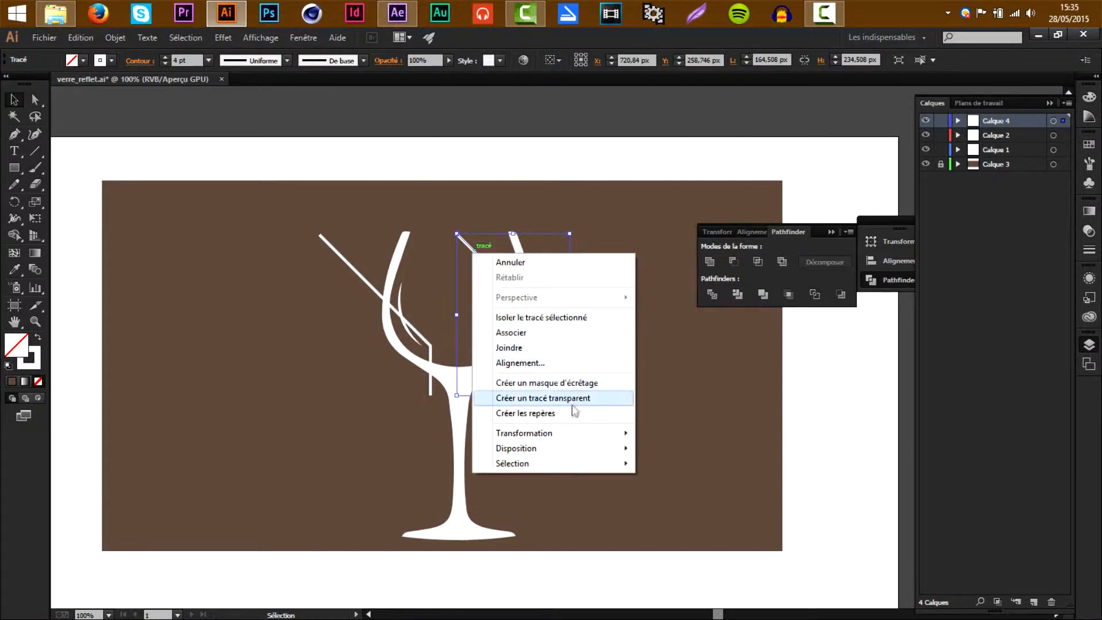
mouse_move(581, 438)
left_click(707, 480)
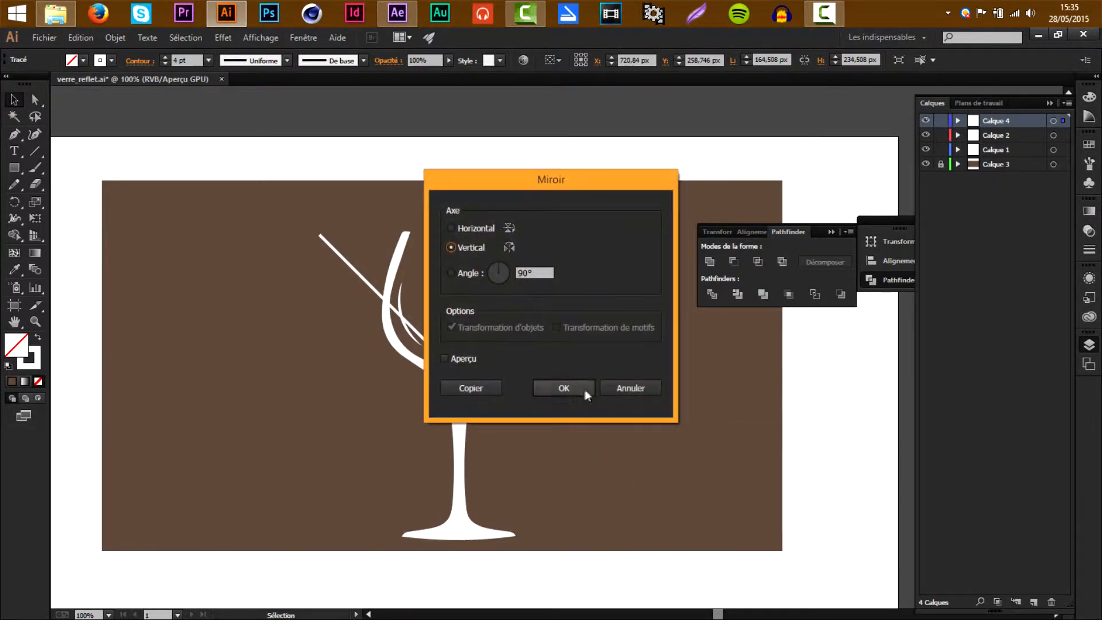
left_click(581, 389)
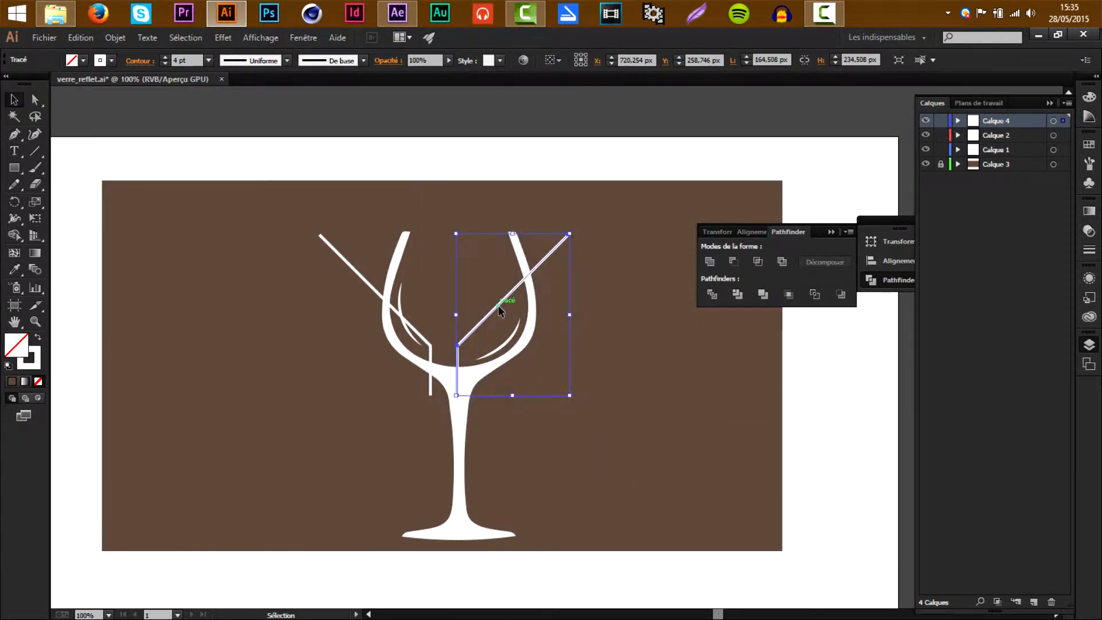
left_click_drag(499, 310, 523, 310)
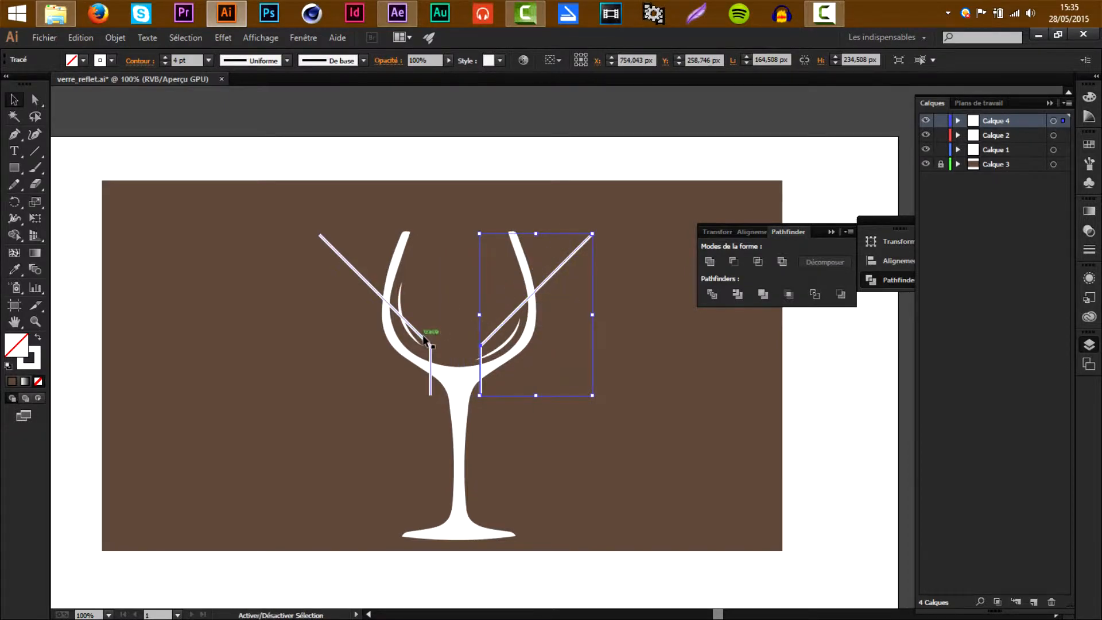
Step: Select both funnel lines and nudge them together slightly right to centre them over the glass stem, leaving nothing selected
left_click(423, 335, "shift")
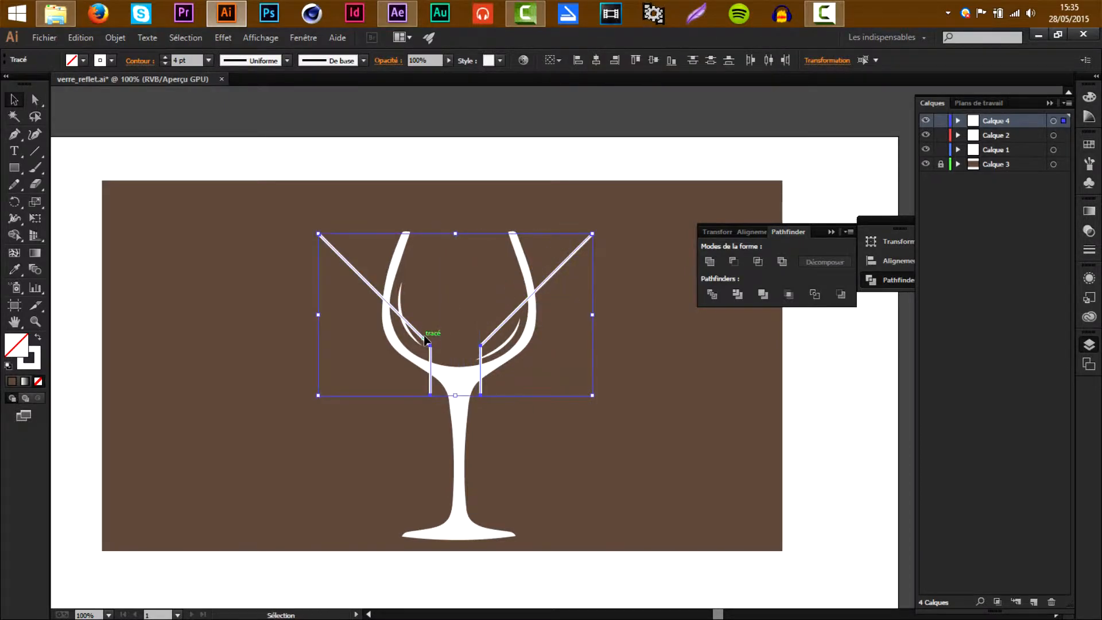
key("Right")
key("Right")
key("Right")
key("Right")
key("Right")
key("Right")
key("Right")
key("Right")
key("Right")
key("Right")
key("Right")
key("Right")
key("Right")
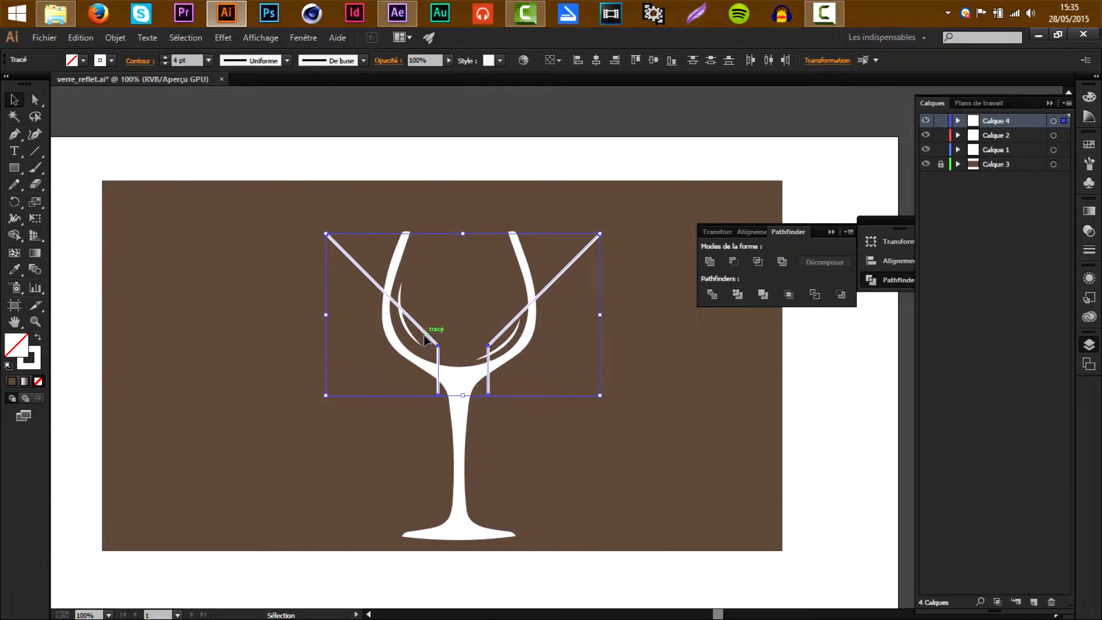
key("Left")
key("Left")
key("Left")
key("Left")
key("Left")
key("Left")
key("Left")
key("Left")
key("Left")
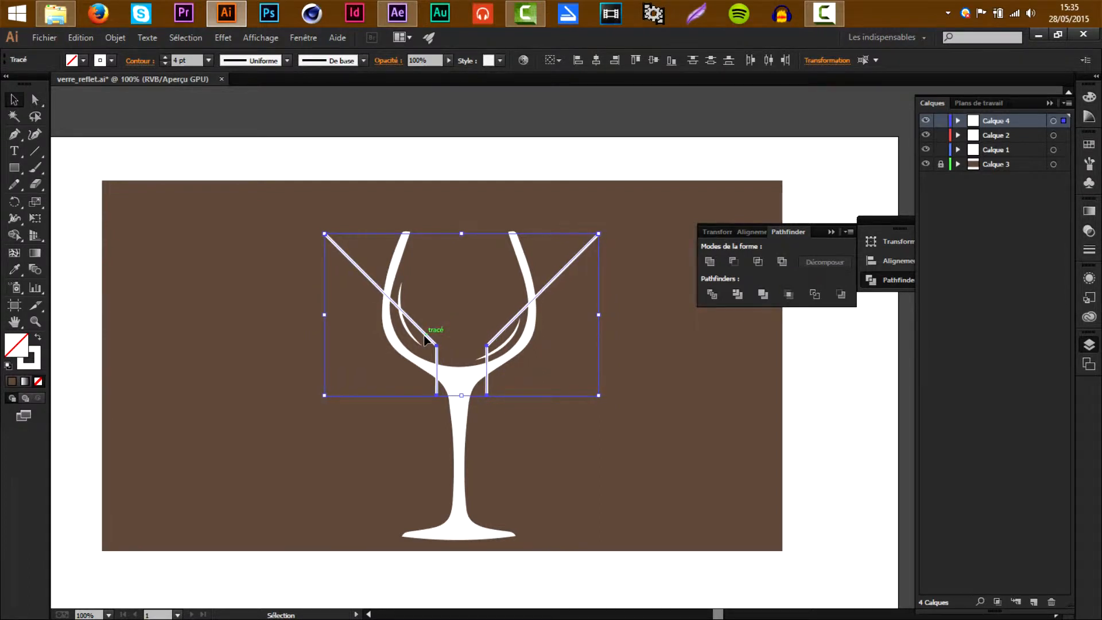
left_click(464, 123)
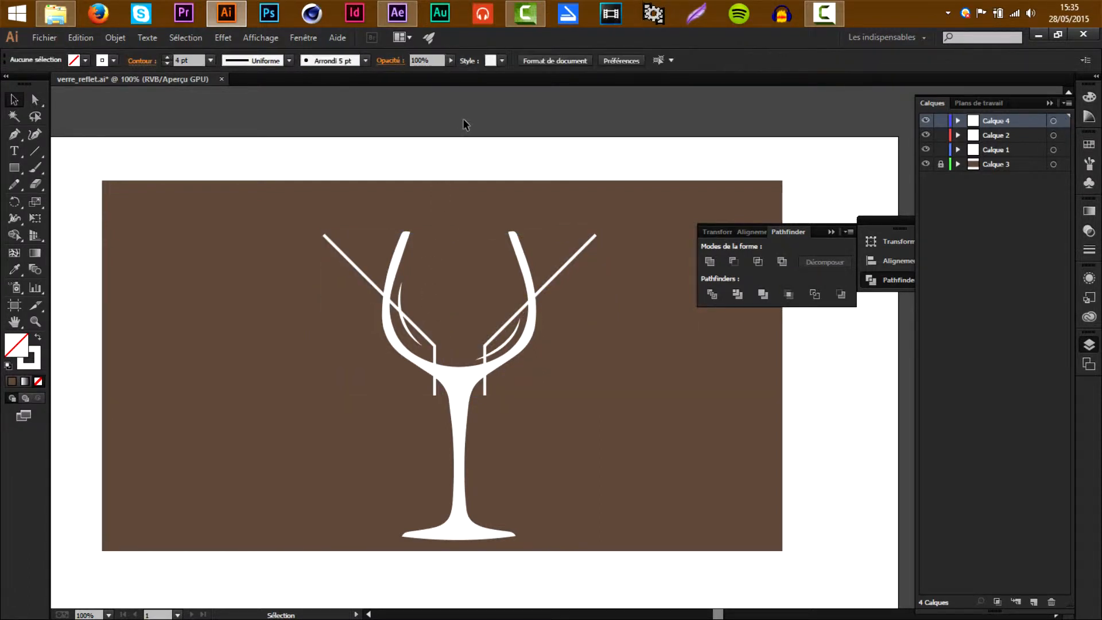
Step: Hide layers Calque 2, Calque 1 and Calque 3, and save the funnel as a separate Illustrator CC file named entonnoir
left_click(926, 136)
left_click(928, 149)
left_click(927, 164)
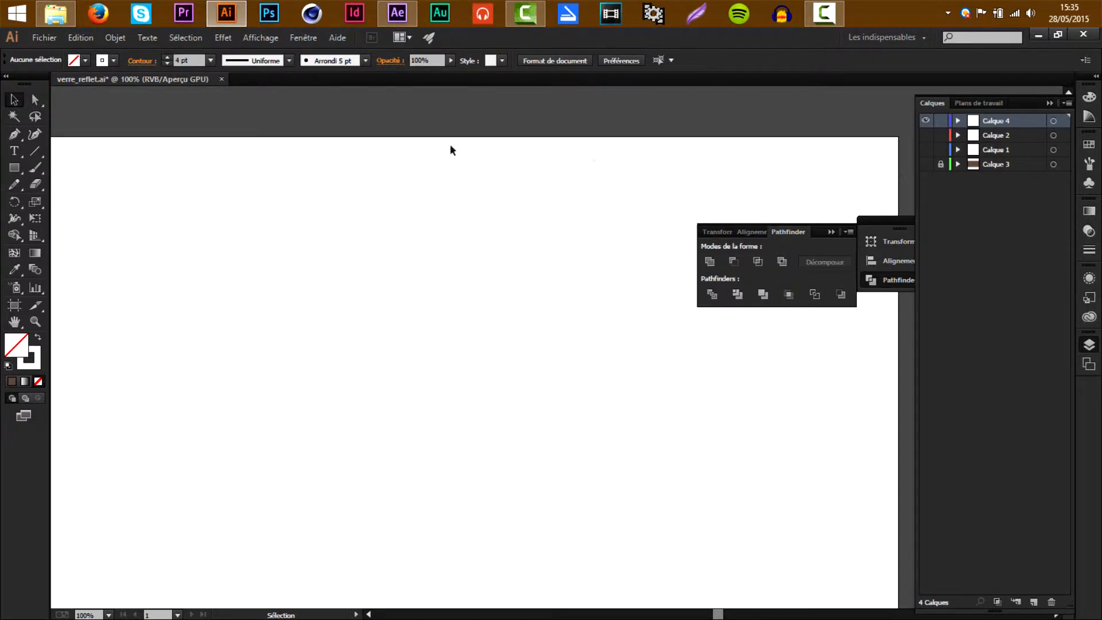
left_click(46, 38)
left_click(104, 165)
type("entonno")
key("Return")
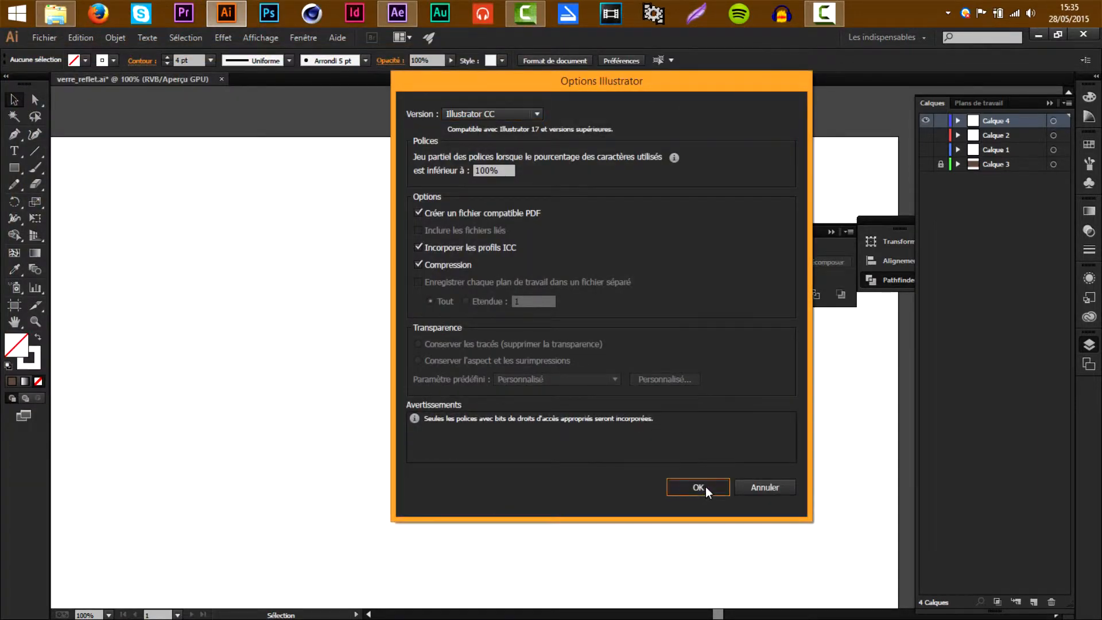
left_click(697, 485)
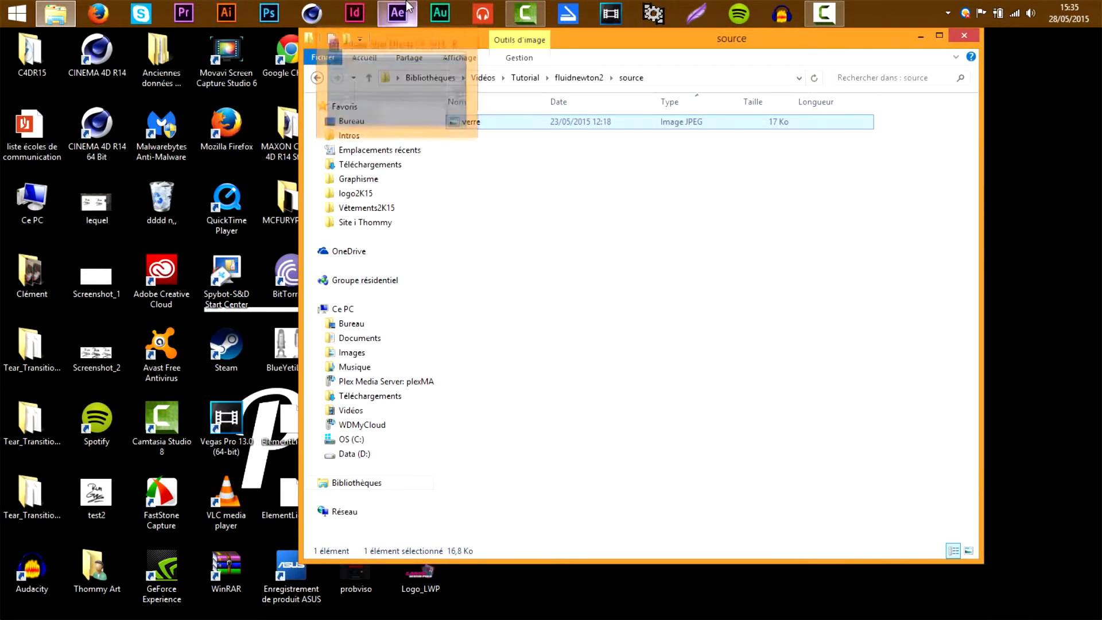
Step: Switch to After Effects and import verre_reflet.ai, verre.ai and entonnoir.ai from the fluidnewton2 Tutorial folder into the project
left_click(408, 7)
left_click(53, 5)
left_click(528, 78)
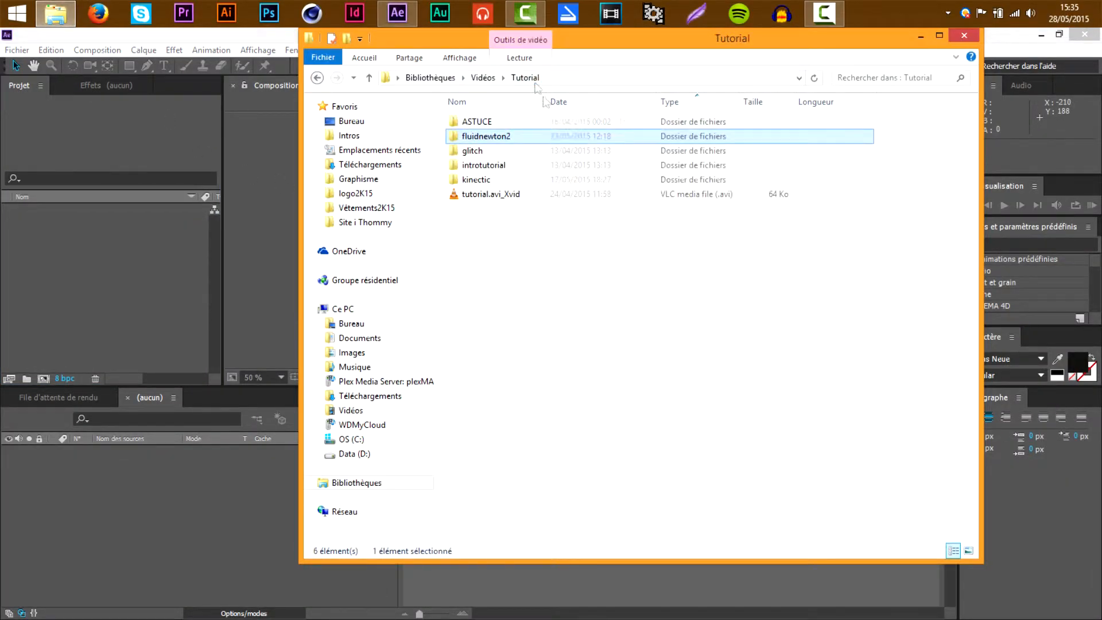
double_click(507, 139)
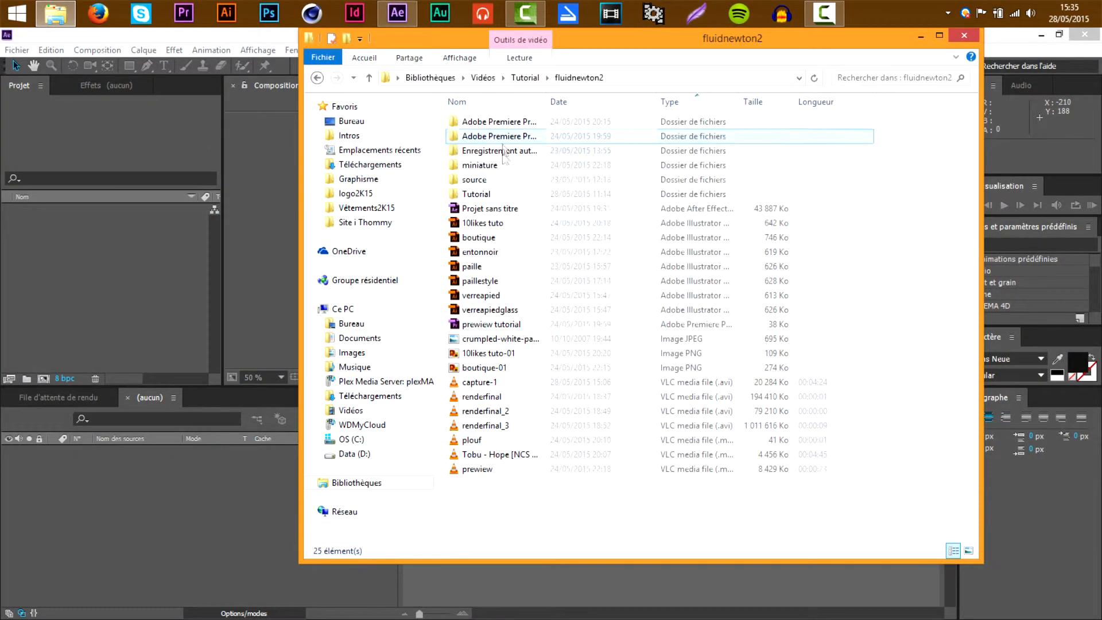
double_click(501, 194)
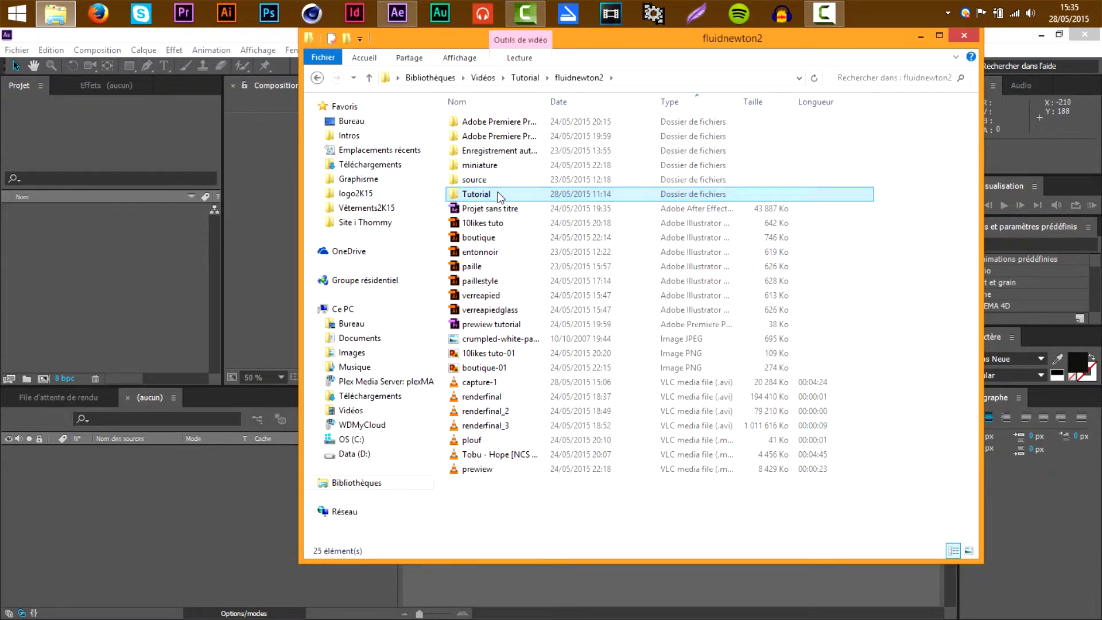
left_click_drag(528, 229, 503, 114)
left_click_drag(481, 123, 116, 267)
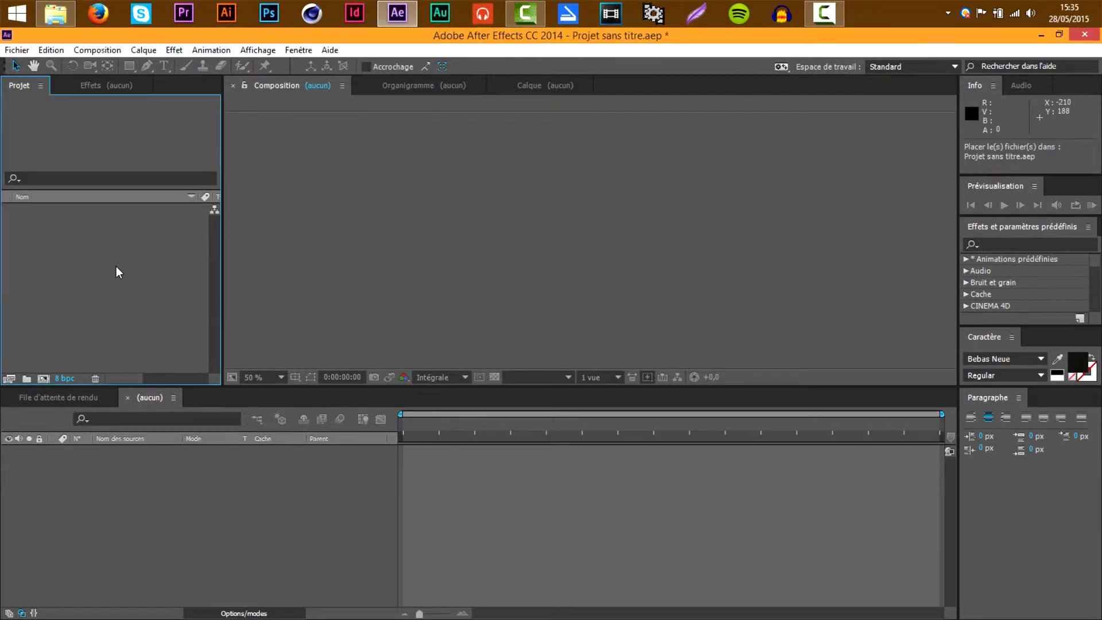
left_click(116, 267)
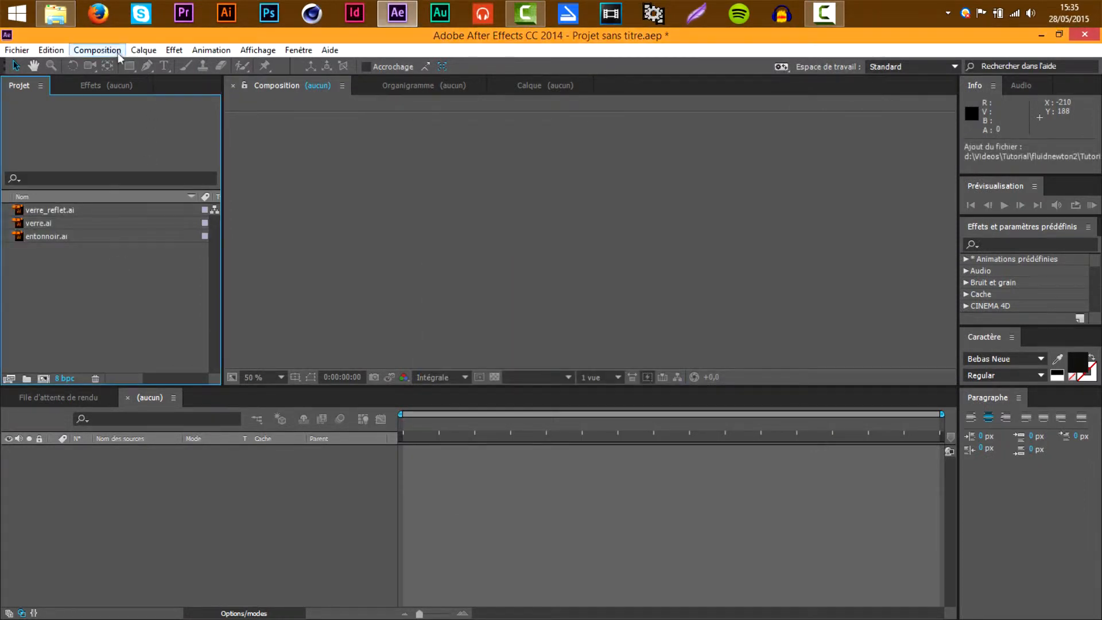
left_click_drag(88, 246, 71, 204)
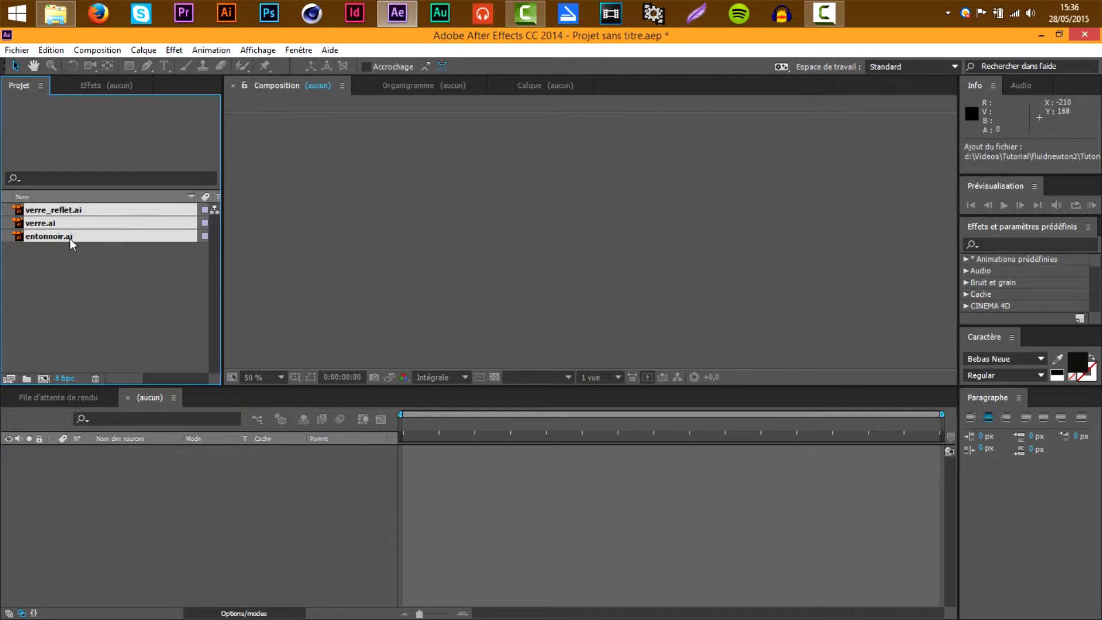
left_click_drag(64, 235, 126, 501)
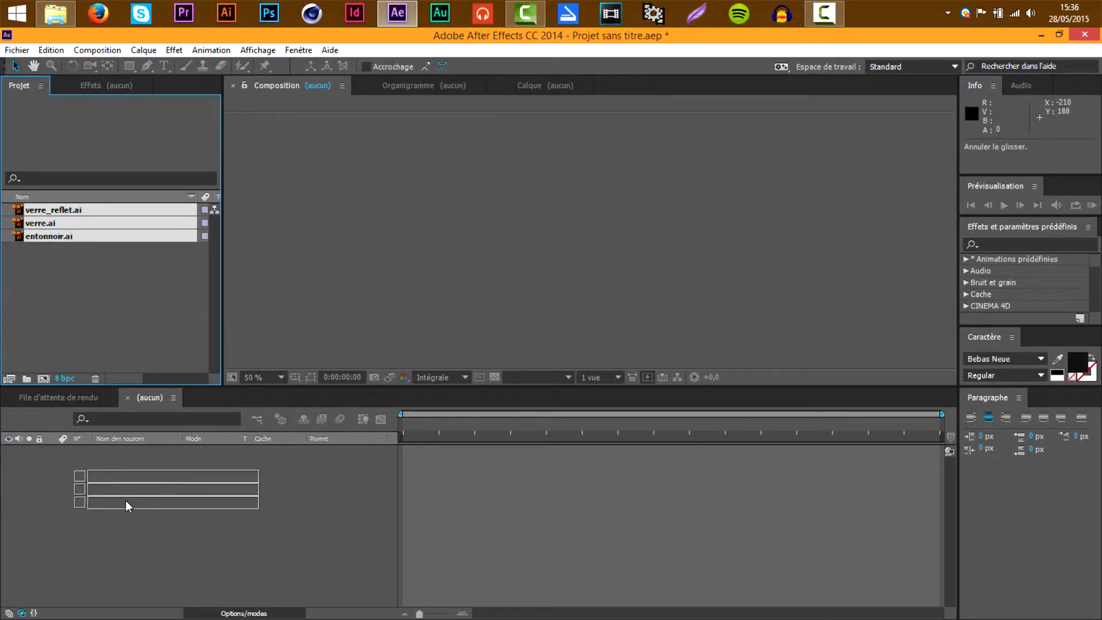
left_click_drag(125, 500, 126, 500)
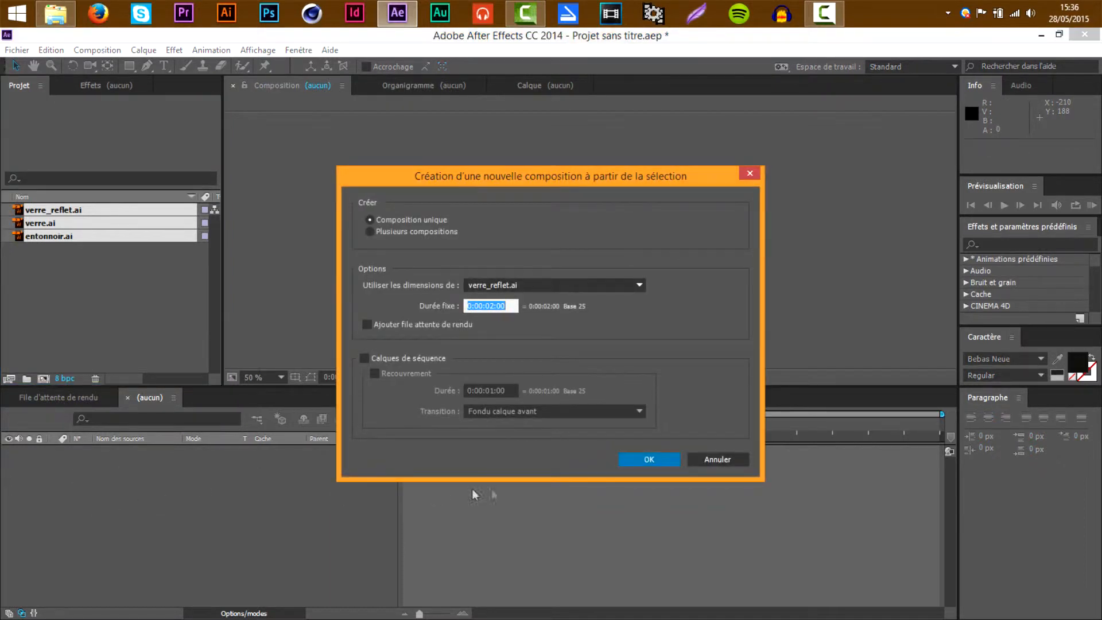
left_click(696, 462)
Step: Create a new composition named Tutorial at 1280 × 720 px, 29.97 fps and 30 seconds long
left_click(111, 301)
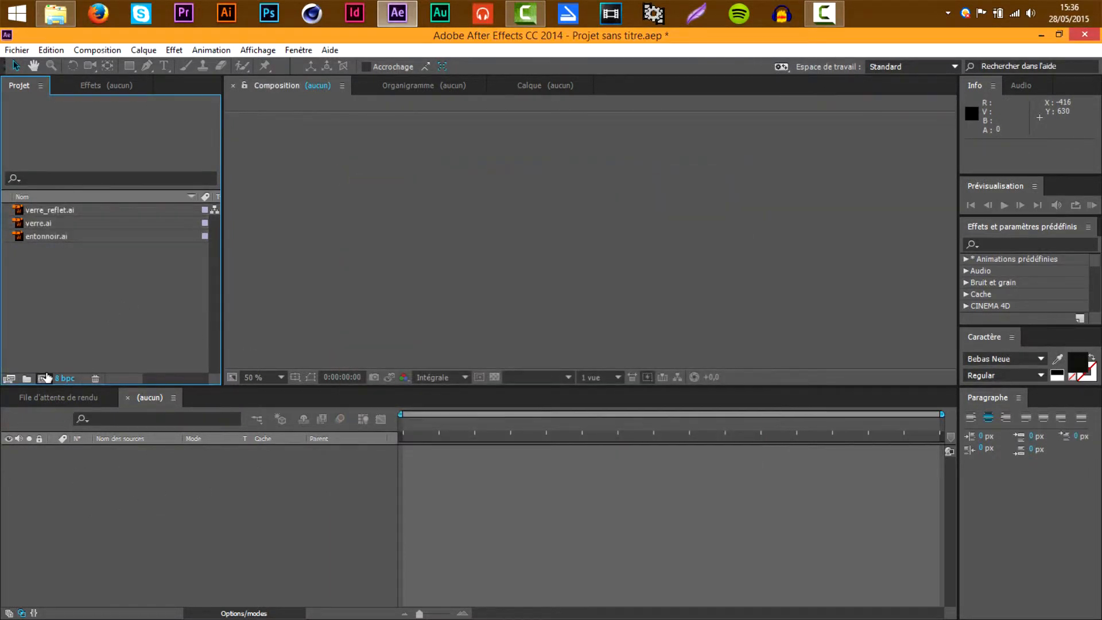
left_click(45, 378)
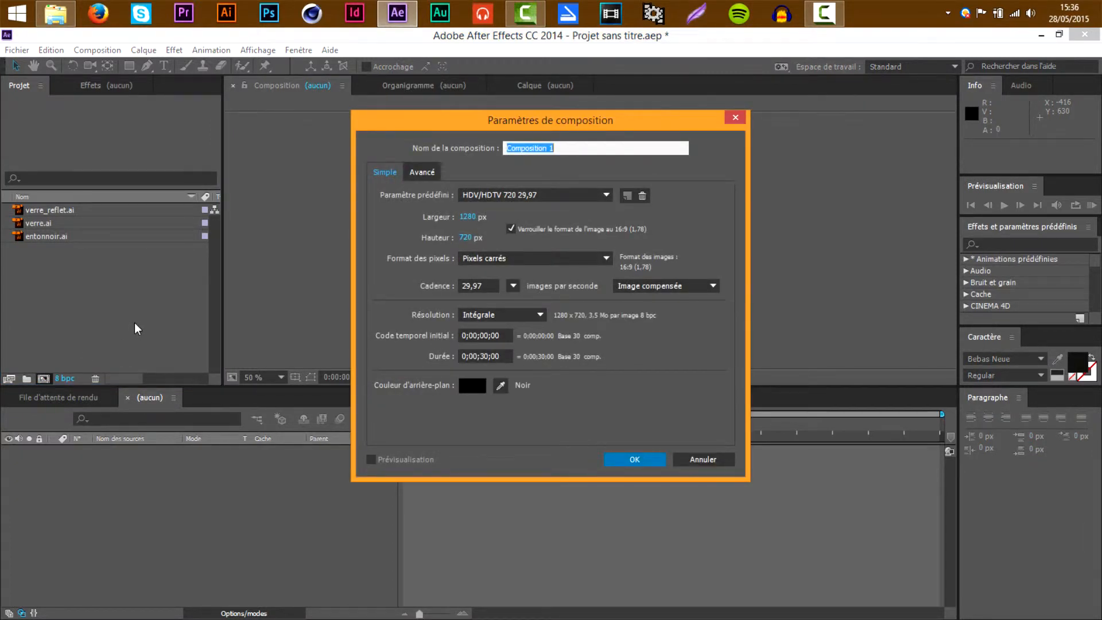
type("Tutorial")
left_click(633, 460)
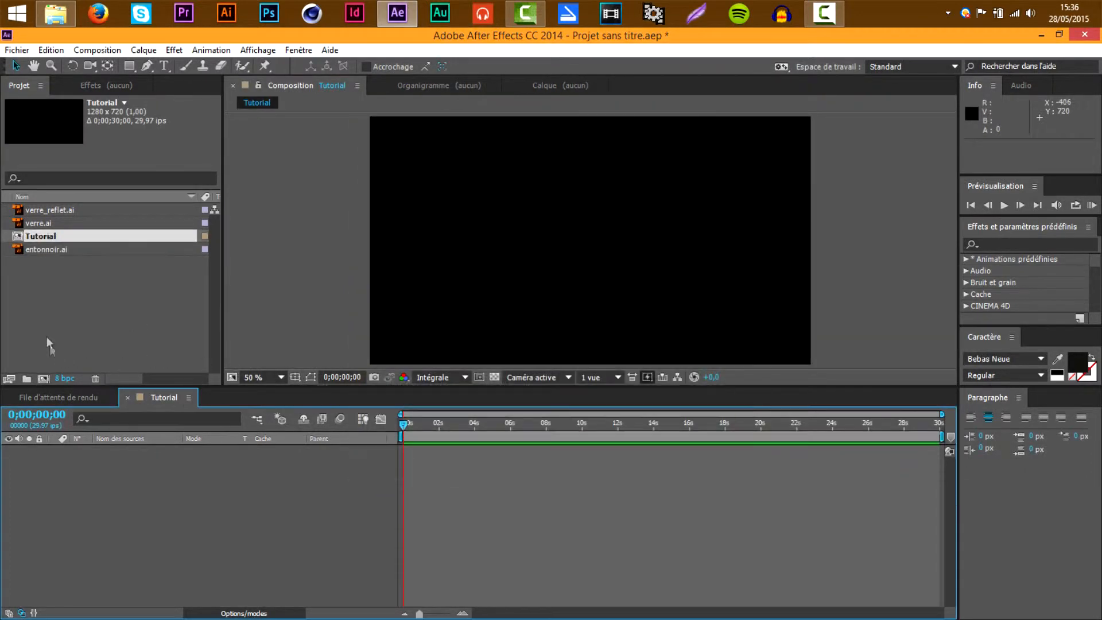
Step: Add verre.ai and entonnoir.ai together as layers in the Tutorial composition, leaving out verre_reflet.ai
left_click(38, 223)
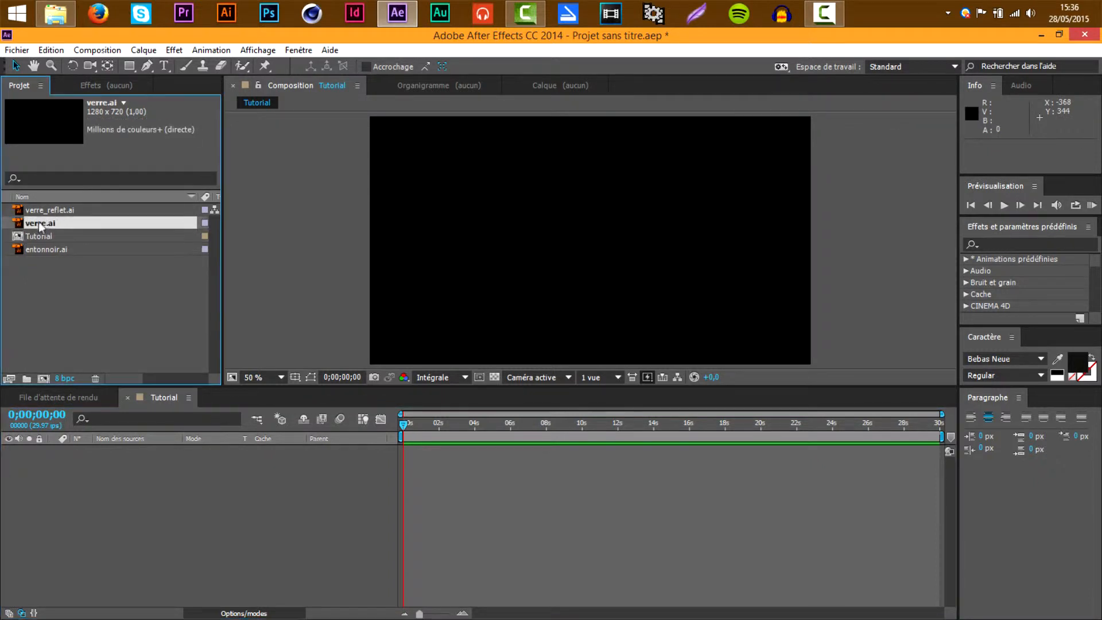
left_click(66, 209, "ctrl")
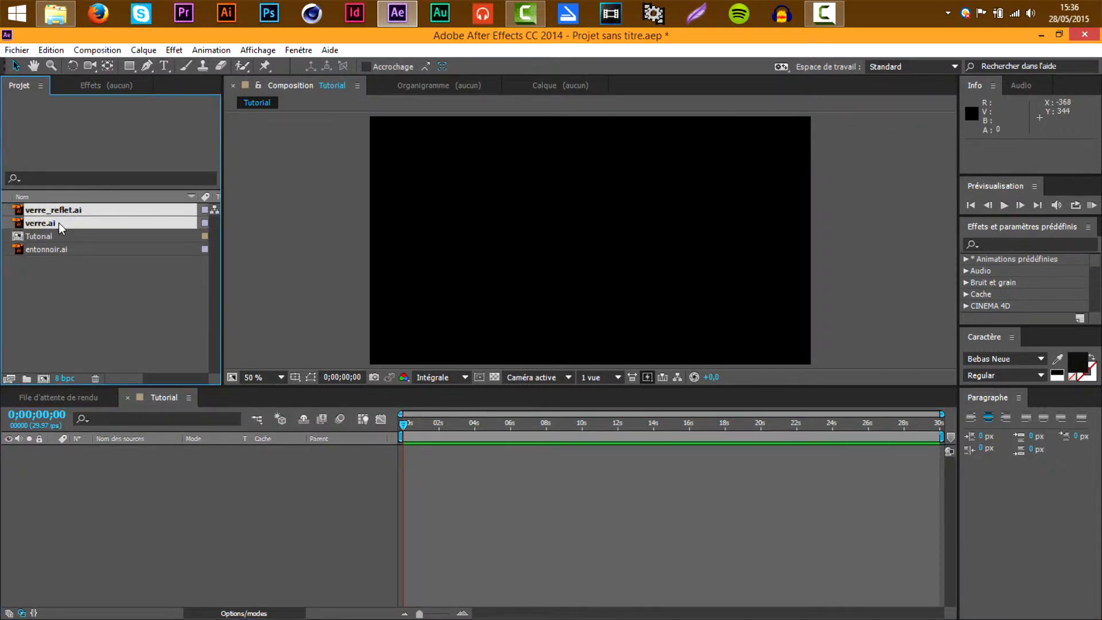
left_click(61, 251)
left_click(63, 224, "shift")
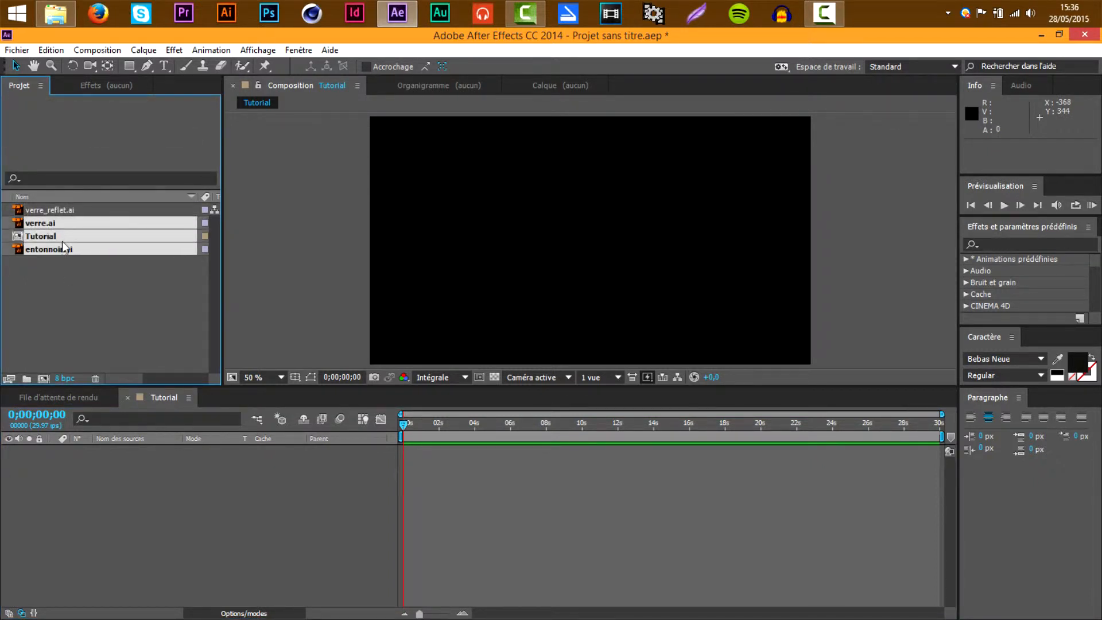
left_click(57, 236, "ctrl")
left_click_drag(58, 250, 174, 495)
left_click(176, 492)
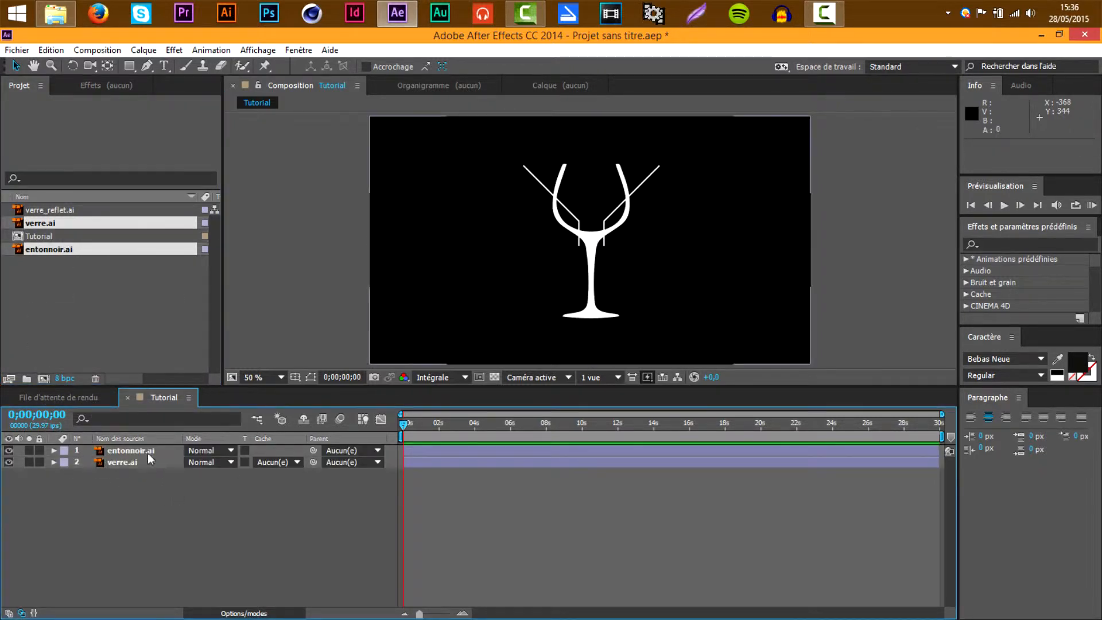
Step: Create shape layers from the verre.ai and entonnoir.ai vector layers
right_click(131, 465)
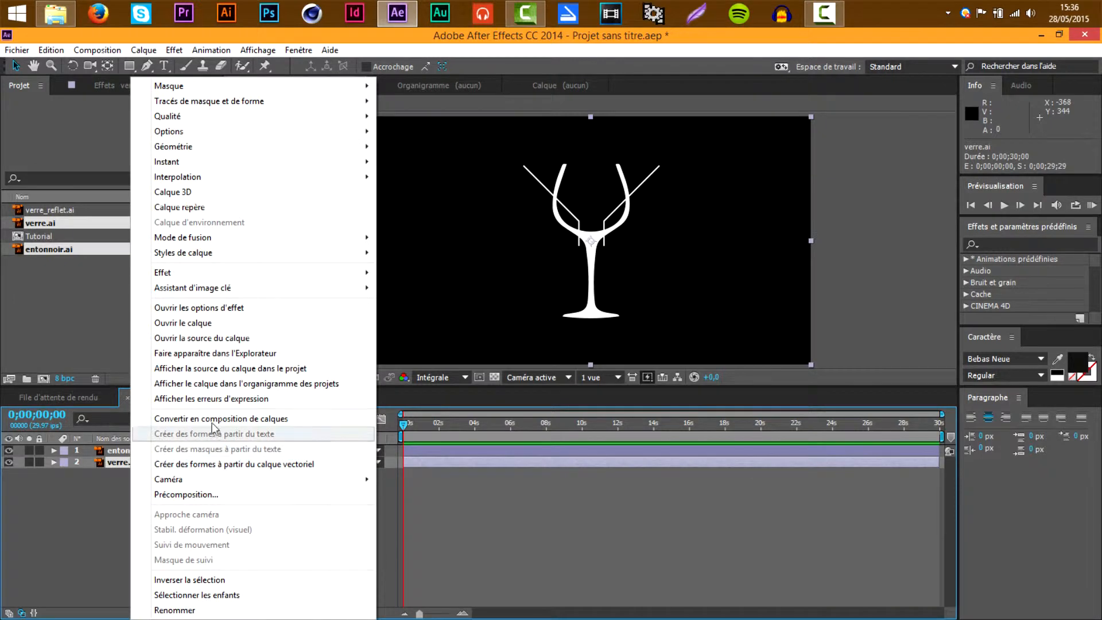
left_click(231, 464)
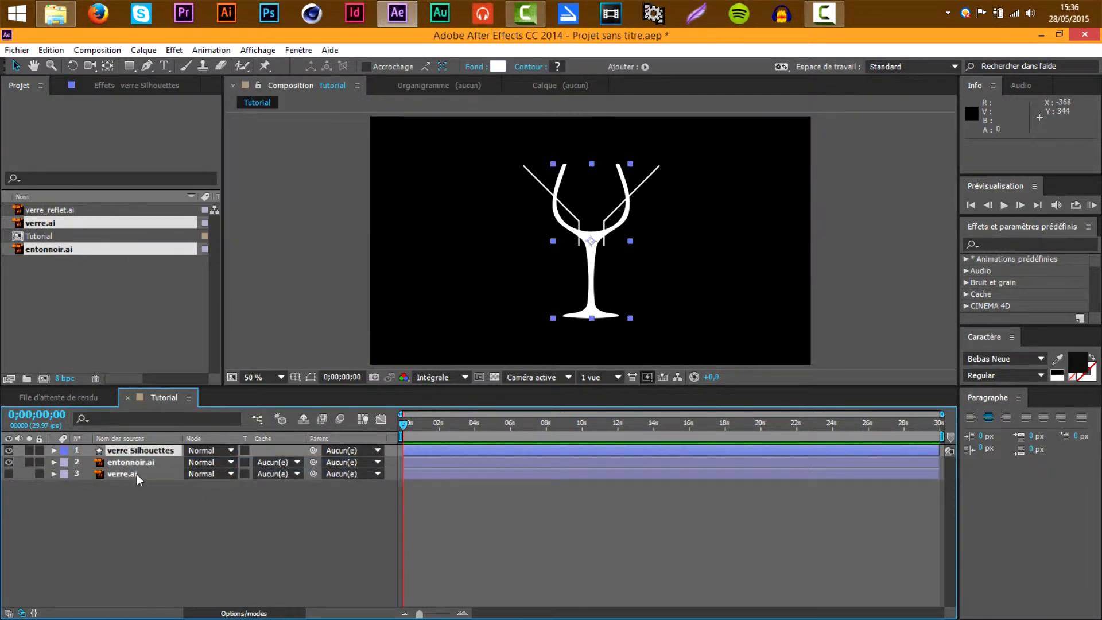
right_click(142, 461)
left_click(220, 463)
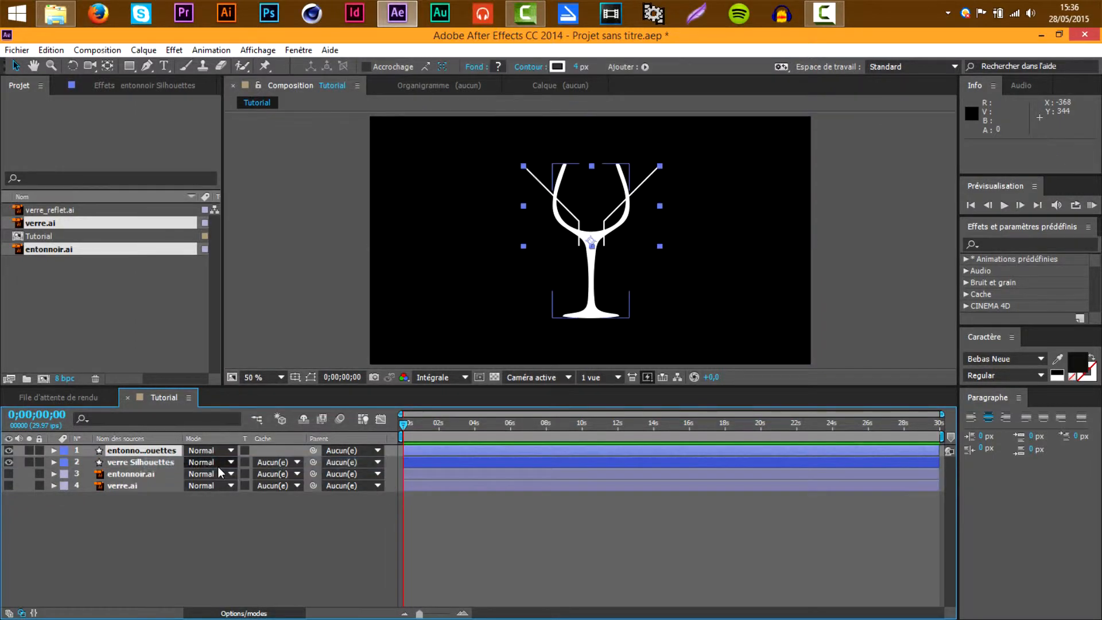
left_click(166, 531)
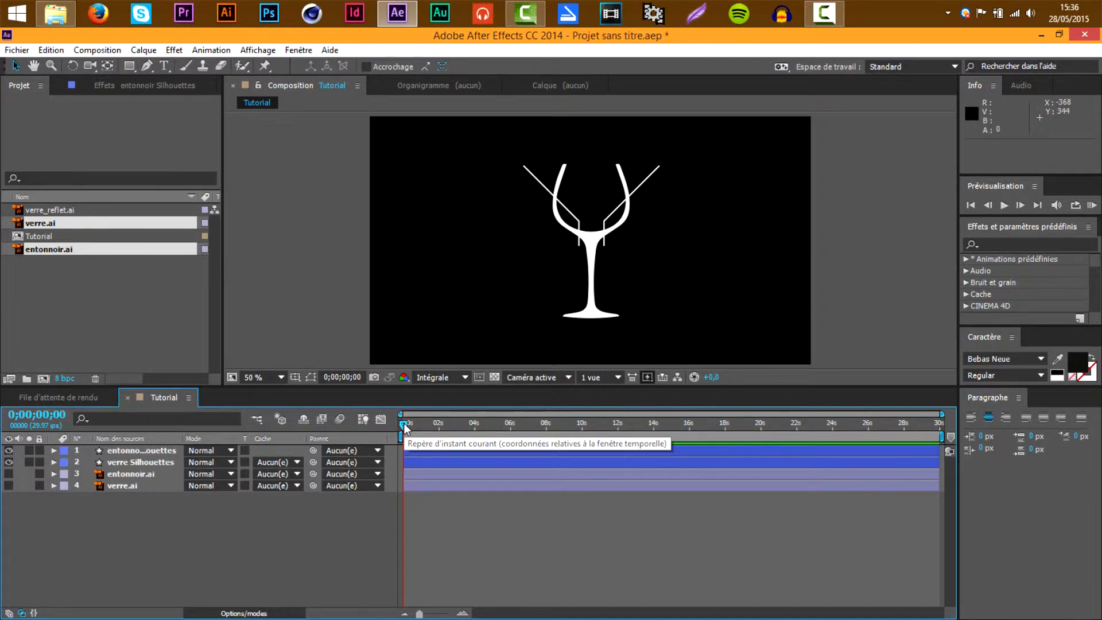
Step: Draw a green circle about 12.5 px in diameter on a new shape layer, just inside the glass's left wall below the rim
mouse_move(405, 426)
left_mouse_down()
mouse_move(433, 427)
mouse_move(404, 426)
left_mouse_up()
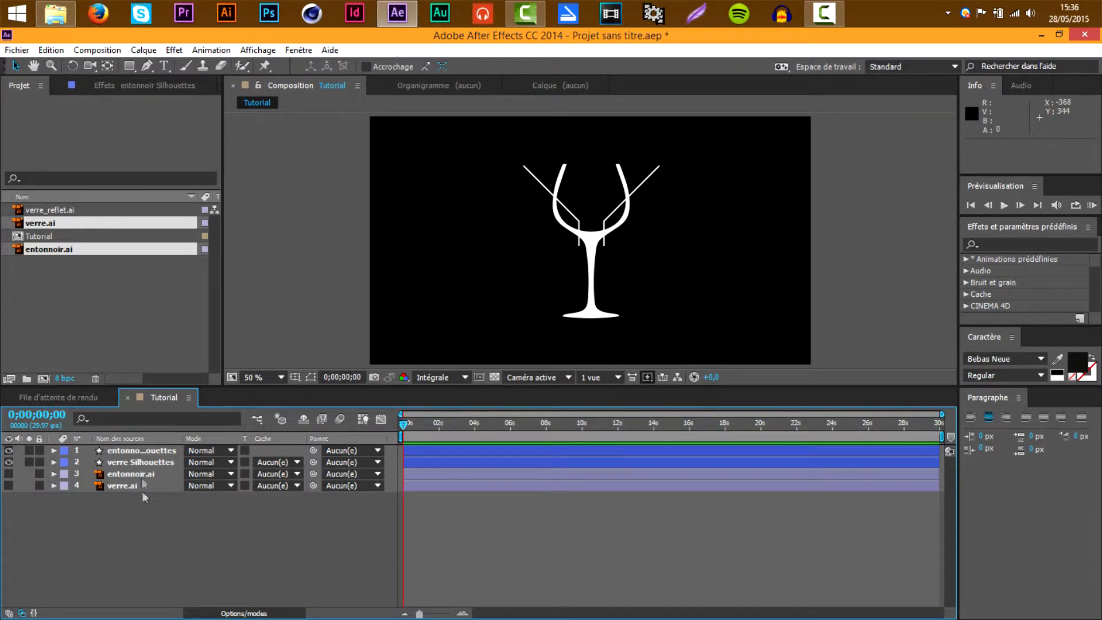
left_click(155, 451)
left_click(207, 499)
left_click_drag(136, 67, 200, 86)
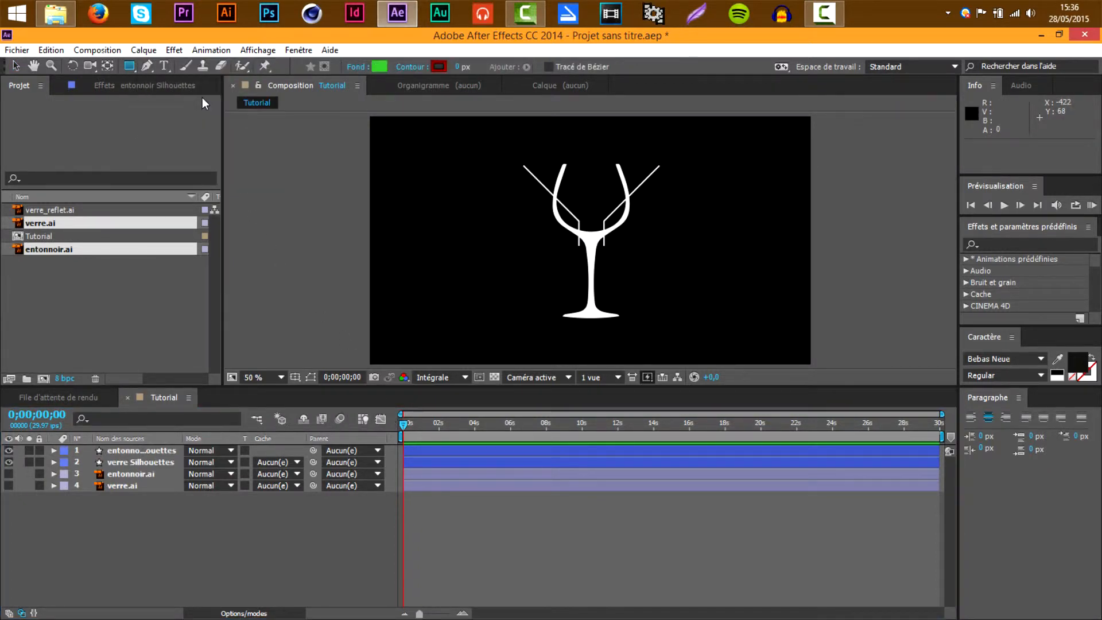
scroll(573, 167, "up", 4)
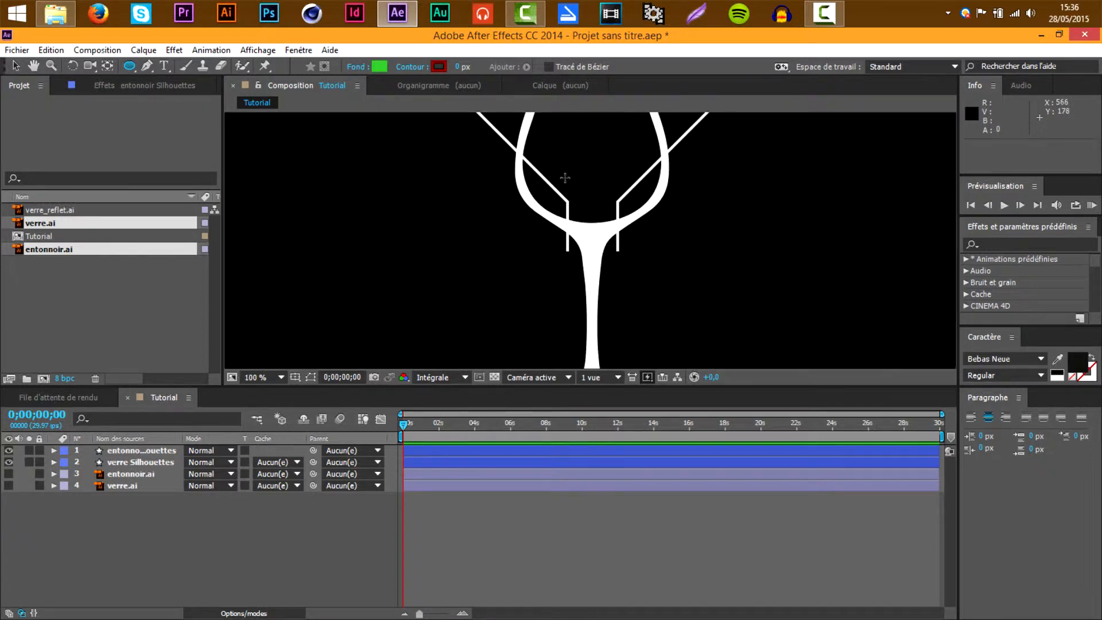
left_click_drag(560, 384, 550, 356)
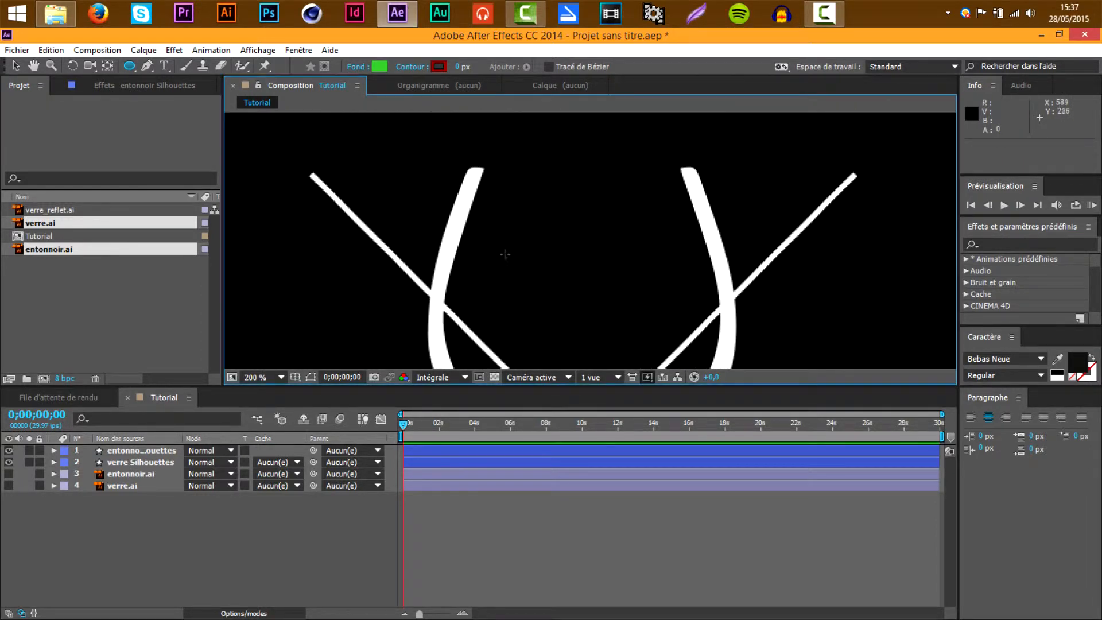
left_click_drag(489, 225, 500, 209)
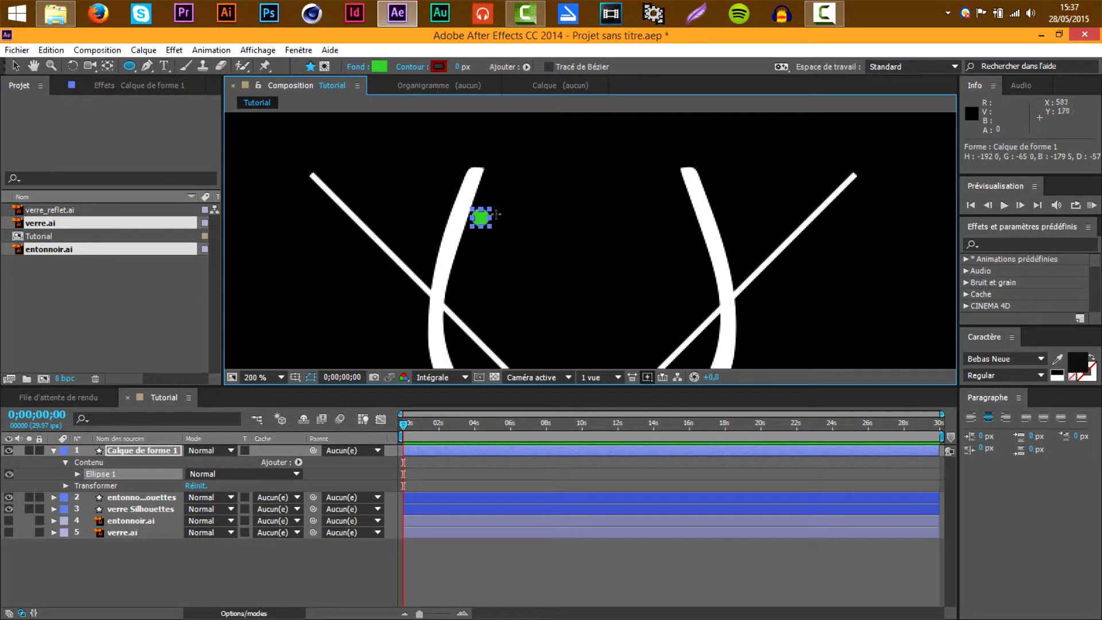
key("v")
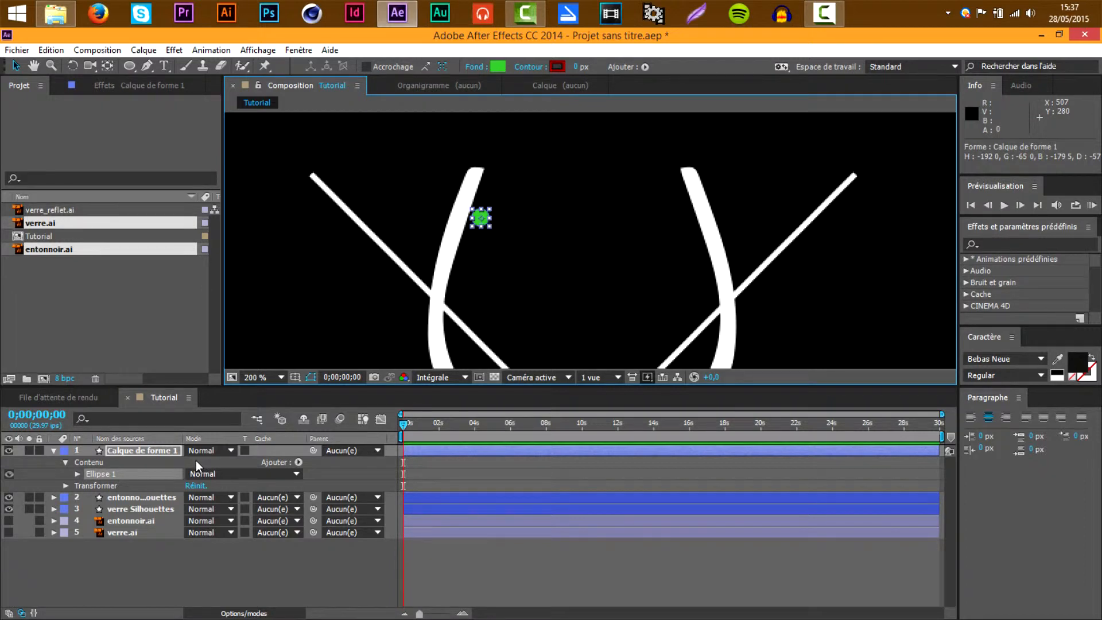
Step: Duplicate the green circle's shape layer and move the copy 15 px to the right, to position 655, 360
left_click(170, 453)
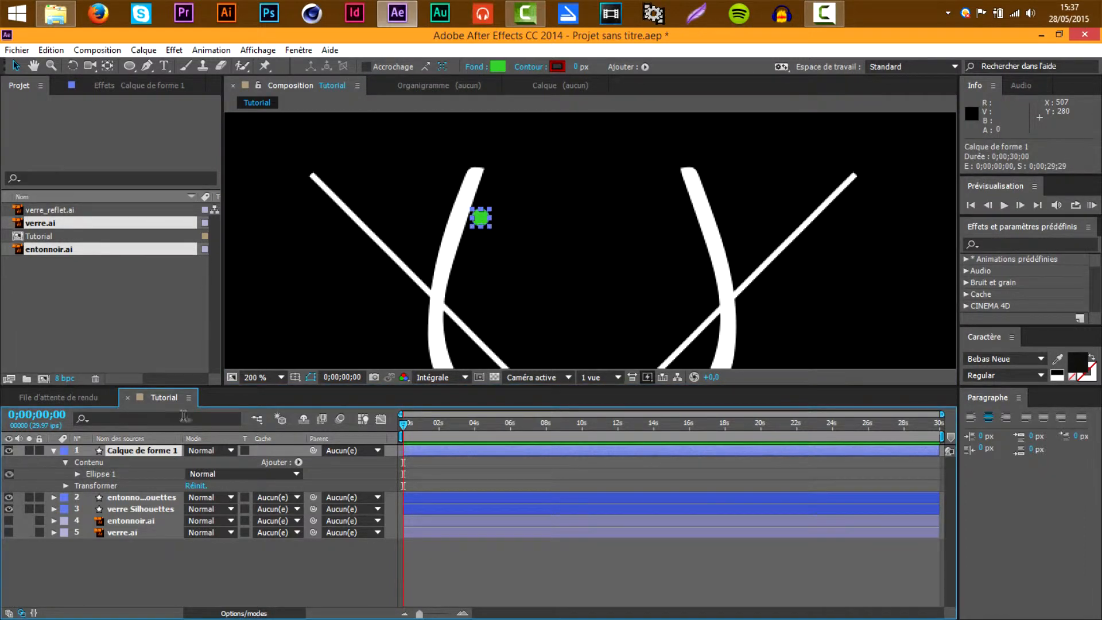
key("ctrl+d")
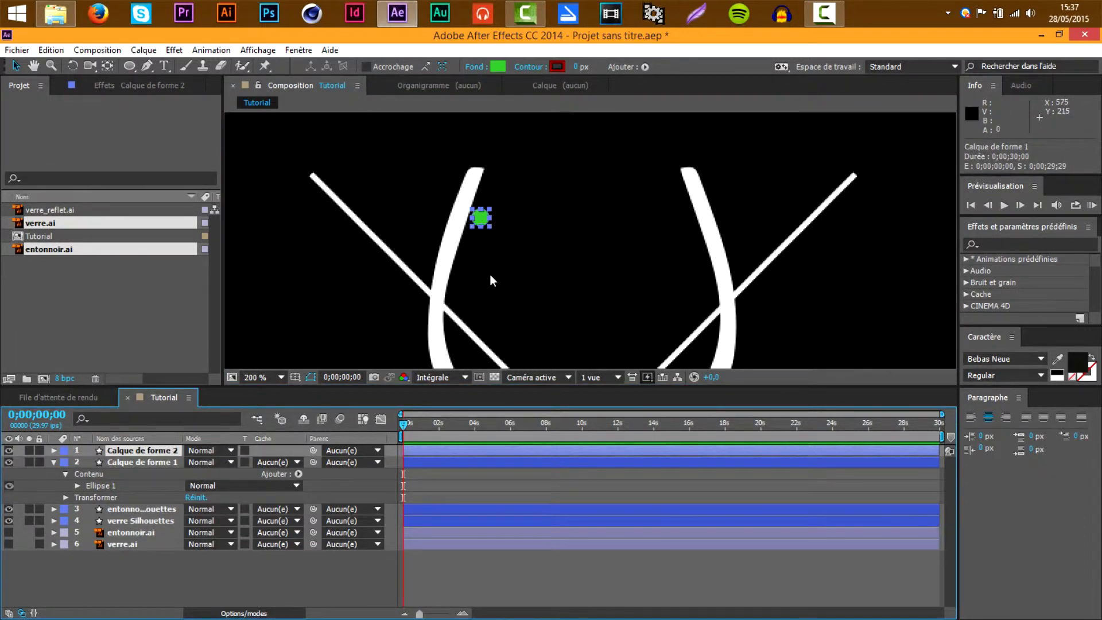
key("Right")
key("Right")
key("Right")
key("Right")
key("Right")
key("Right")
key("Right")
key("Right")
key("Right")
key("Right")
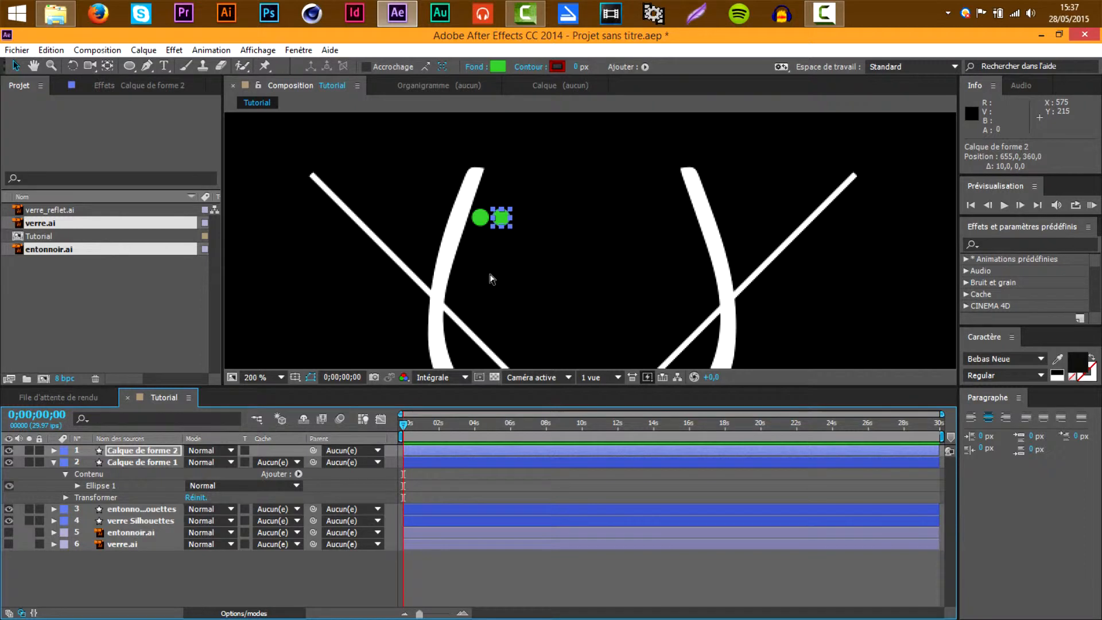
Step: Make eight more circle copies, offsetting each 15 px right of the previous one, to complete a row of ten across the glass
key("ctrl+d")
key("Right")
key("Right")
key("Right")
key("Right")
key("Right")
key("Right")
key("Right")
key("Right")
key("Right")
key("Right")
key("Right")
key("Right")
key("Right")
key("Right")
key("Right")
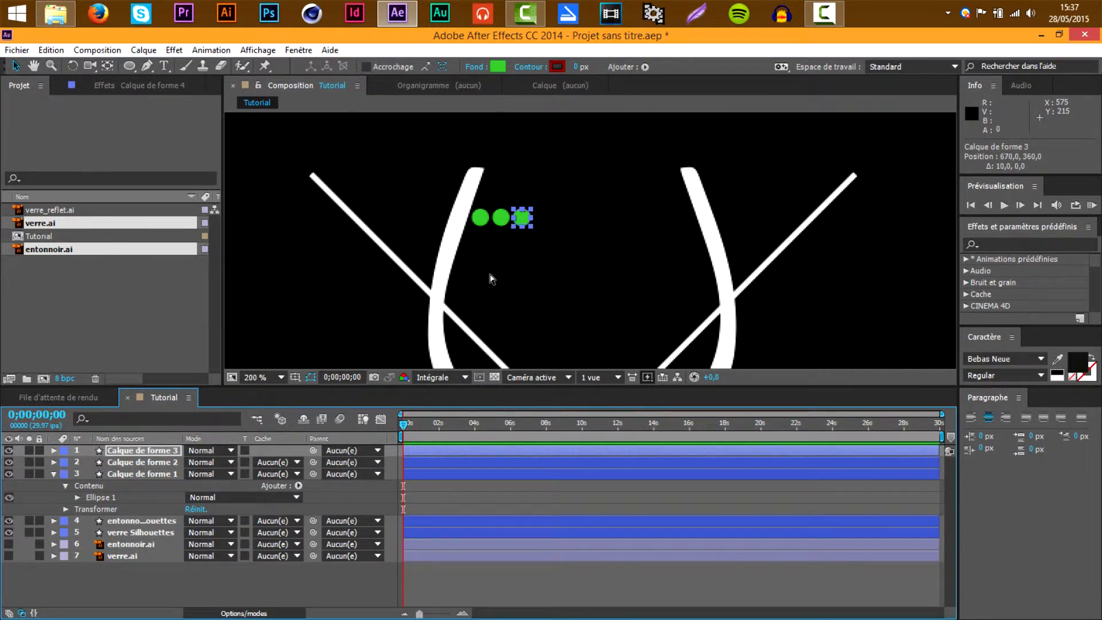
key("ctrl+d")
key("Right")
key("Right")
key("Right")
key("Right")
key("Right")
key("Right")
key("Right")
key("Right")
key("Right")
key("Right")
key("Right")
key("Right")
key("Right")
key("Right")
key("Right")
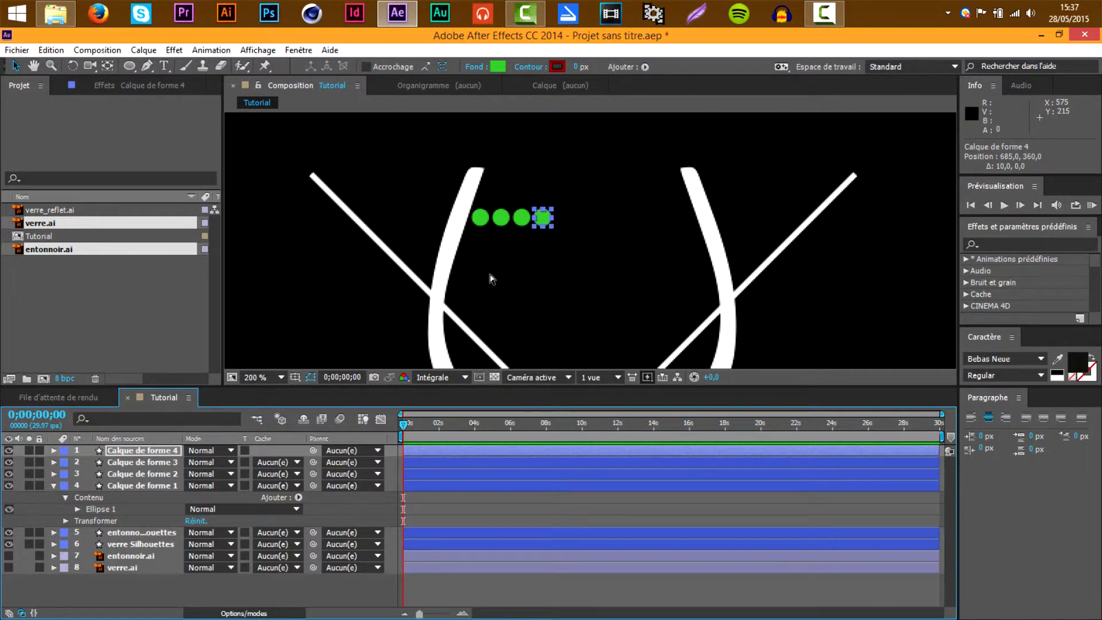
key("ctrl+d")
key("Right")
key("Right")
key("Right")
key("Right")
key("Right")
key("Right")
key("Right")
key("Right")
key("Right")
key("Right")
key("Right")
key("Right")
key("Right")
key("Right")
key("Right")
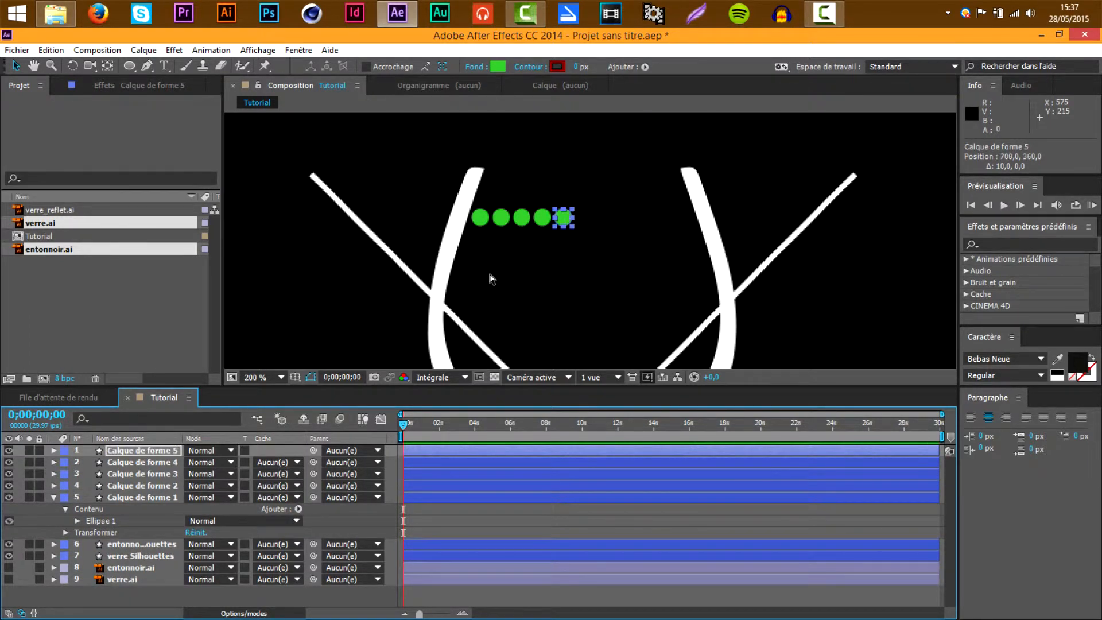
key("ctrl+d")
key("Right")
key("Right")
key("Right")
key("Right")
key("Right")
key("Right")
key("Right")
key("Right")
key("Right")
key("Right")
key("Right")
key("Right")
key("Right")
key("Right")
key("Right")
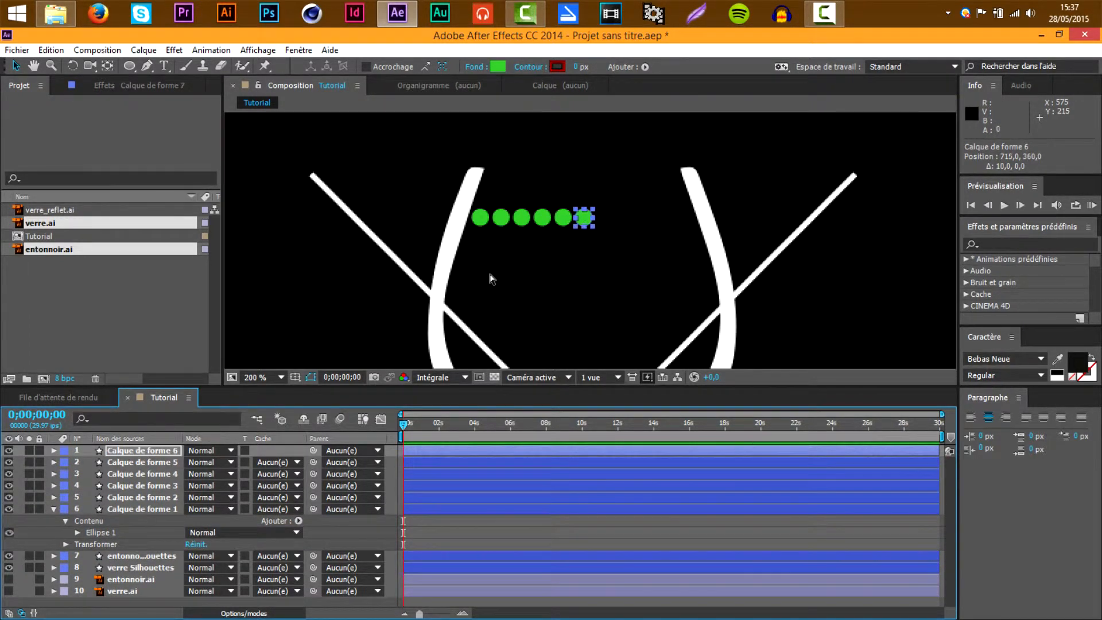
key("ctrl+d")
key("Right")
key("Right")
key("Right")
key("Right")
key("Right")
key("Right")
key("Right")
key("Right")
key("Right")
key("Right")
key("Right")
key("Right")
key("Right")
key("Right")
key("Right")
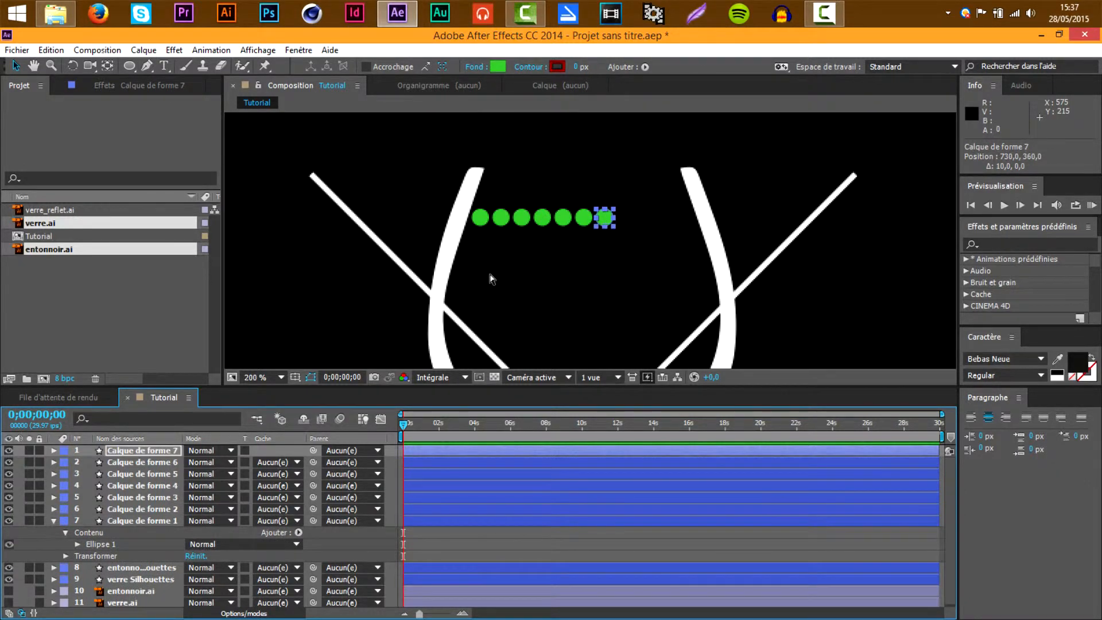
key("ctrl+d")
key("Right")
key("Right")
key("Right")
key("Right")
key("Right")
key("Right")
key("Right")
key("Right")
key("Right")
key("Right")
key("Right")
key("Right")
key("Right")
key("Right")
key("Right")
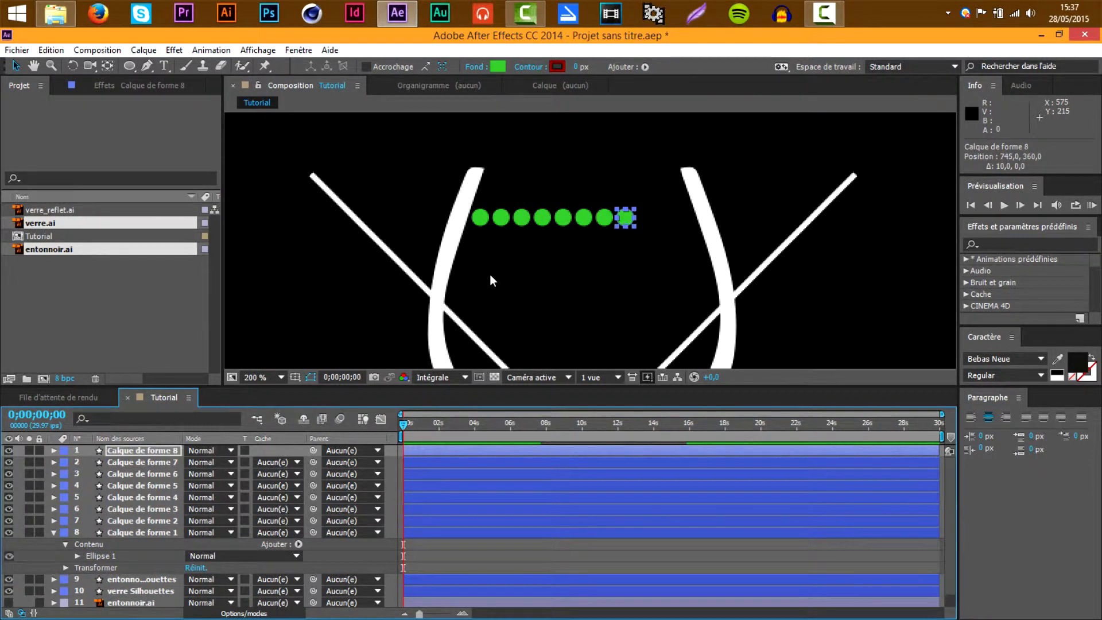
key("ctrl+d")
key("Right")
key("Right")
key("Right")
key("Right")
key("Right")
key("Right")
key("Right")
key("Right")
key("Right")
key("Right")
key("Right")
key("Right")
key("Right")
key("Right")
key("Right")
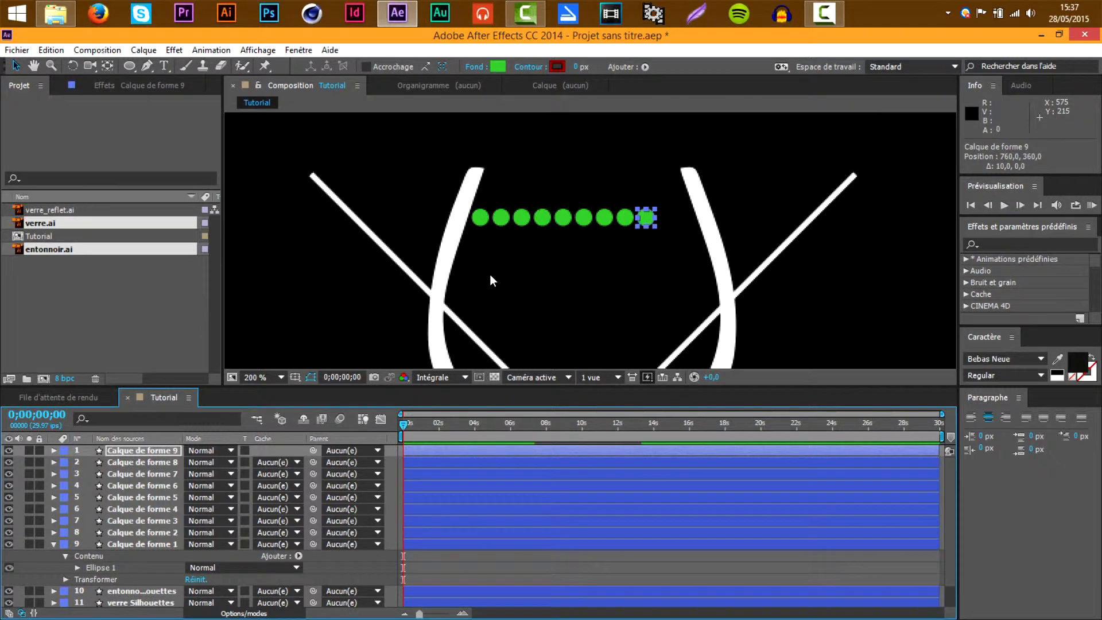
key("ctrl+d")
key("Right")
key("Right")
key("Right")
key("Right")
key("Right")
key("Right")
key("Right")
key("Right")
key("Right")
key("Right")
key("Right")
key("Right")
key("Right")
key("Right")
key("Right")
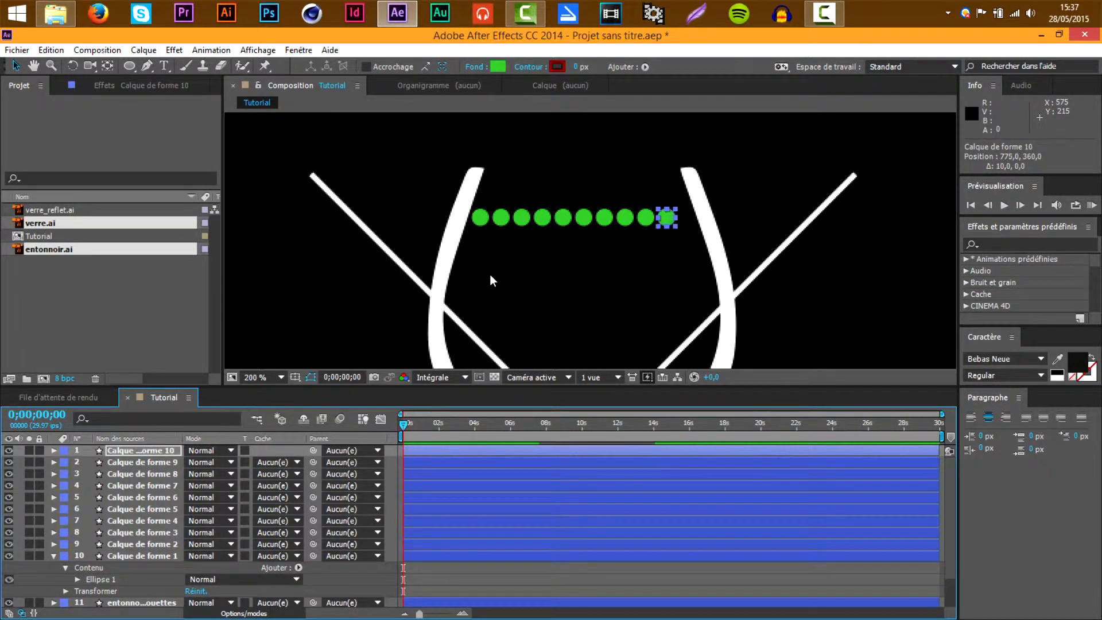
Step: Duplicate the last circle's layer and move the copy 15 px right, to position 790, 360, extending the row to eleven circles
key("ctrl+d")
key("Right")
key("Right")
key("Right")
key("Right")
key("Right")
key("Right")
key("Right")
key("Right")
key("Right")
key("Right")
key("Right")
key("Right")
key("Right")
key("Right")
key("Right")
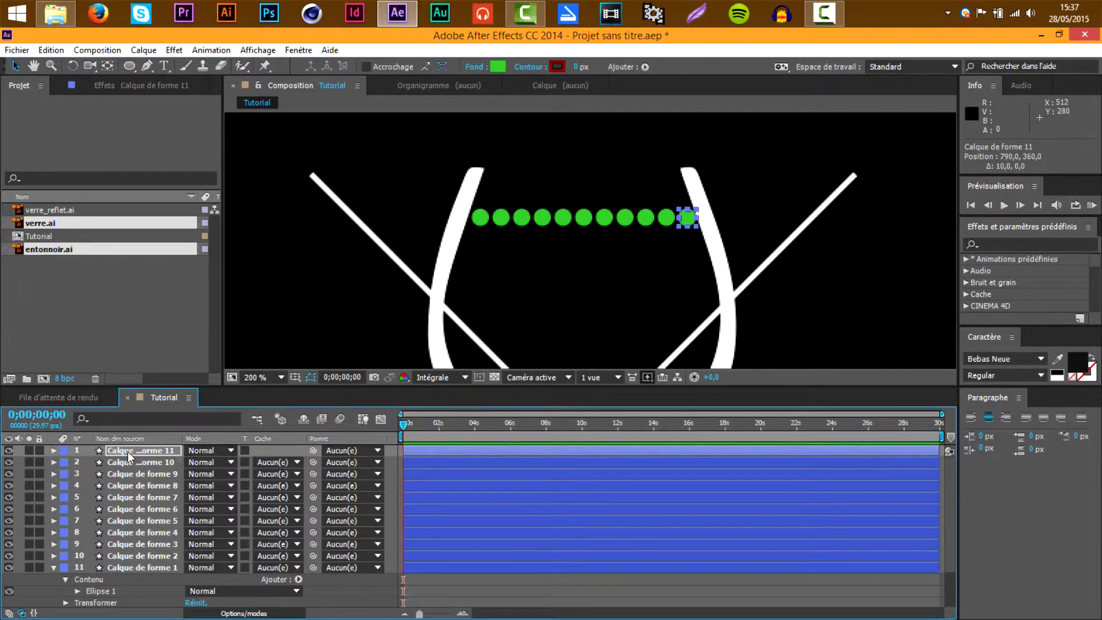
Step: Set the label colour of all eleven circle shape layers to green
left_click(53, 568)
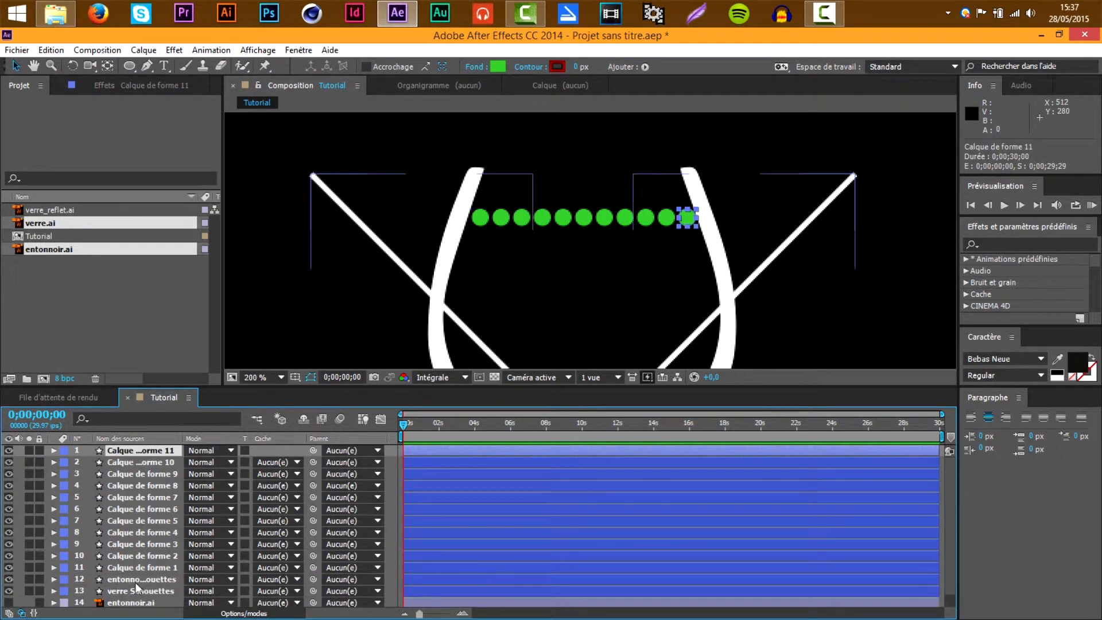
left_click(144, 568, "shift")
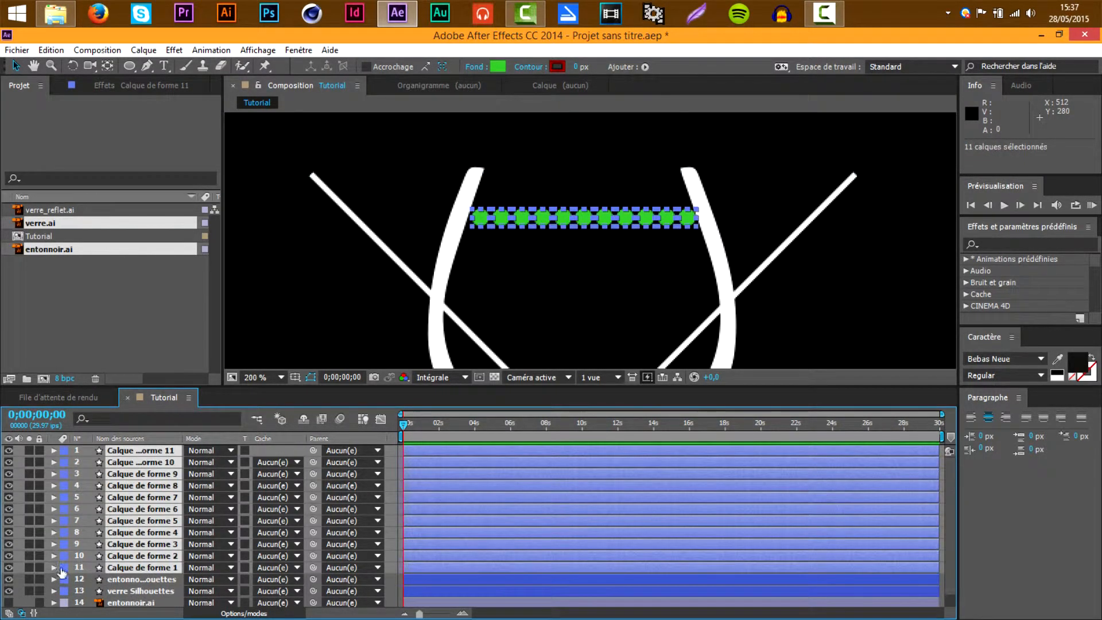
left_click(62, 568)
left_click(113, 456)
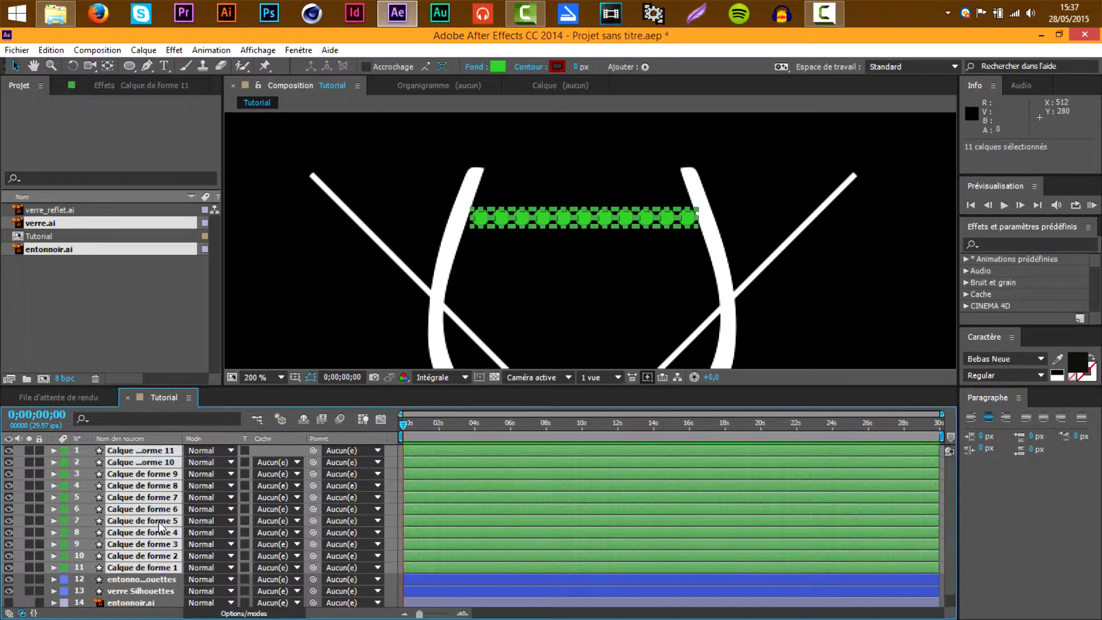
Step: Duplicate the row of eleven circles and move the copy straight down to form a second row, matching the horizontal spacing
key("ctrl+d")
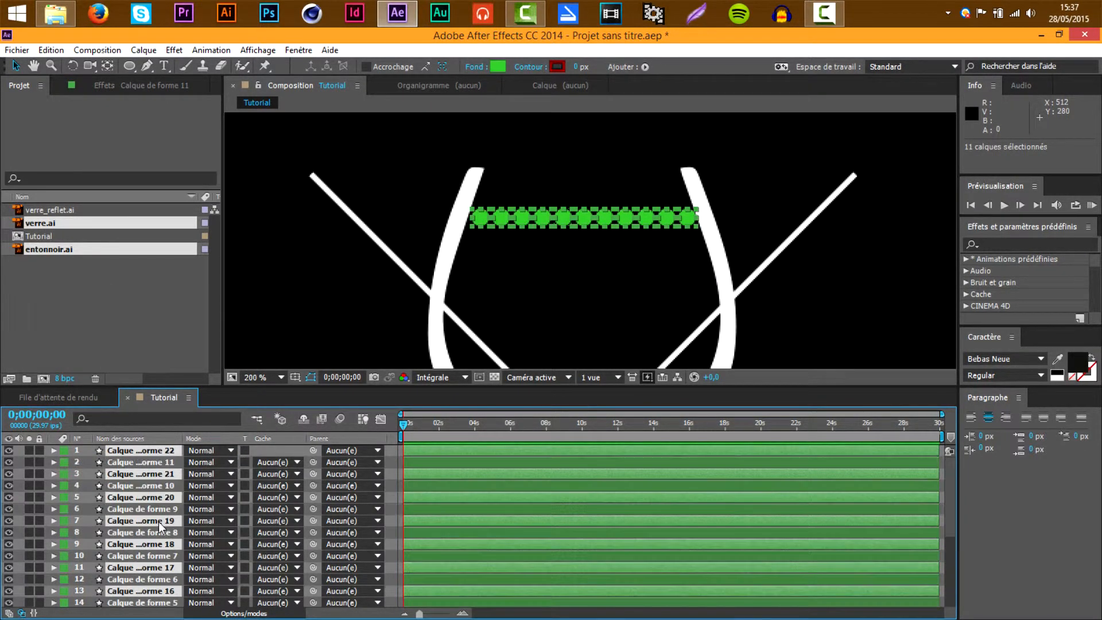
key("Down")
key("Down")
key("Down")
key("Down")
key("Down")
key("Down")
key("Down")
key("Down")
key("Down")
key("Down")
key("Down")
key("Down")
key("Down")
key("Down")
key("Down")
key("Down")
key("Down")
key("Down")
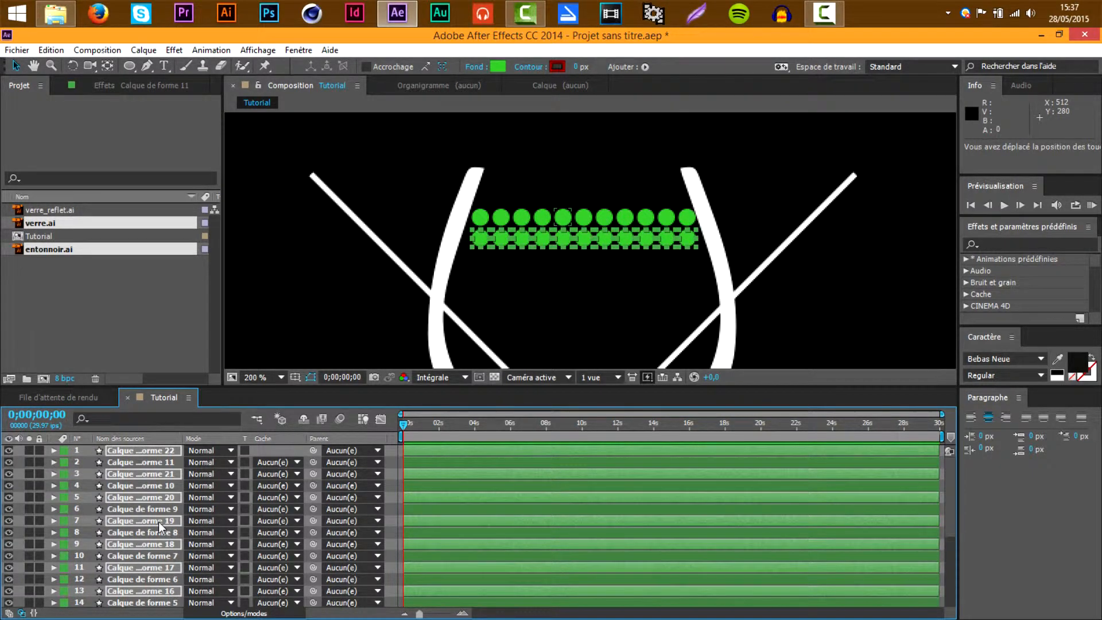
Step: Make five more copies of the circle row, each placed directly below the previous one at equal spacing, to complete a seven-row grid
key("ctrl+d")
key("Down")
key("Down")
key("Down")
key("Down")
key("Down")
key("Down")
key("Down")
key("Down")
key("Down")
key("Down")
key("Down")
key("Down")
key("Down")
key("Down")
key("Down")
key("Down")
key("Down")
key("Down")
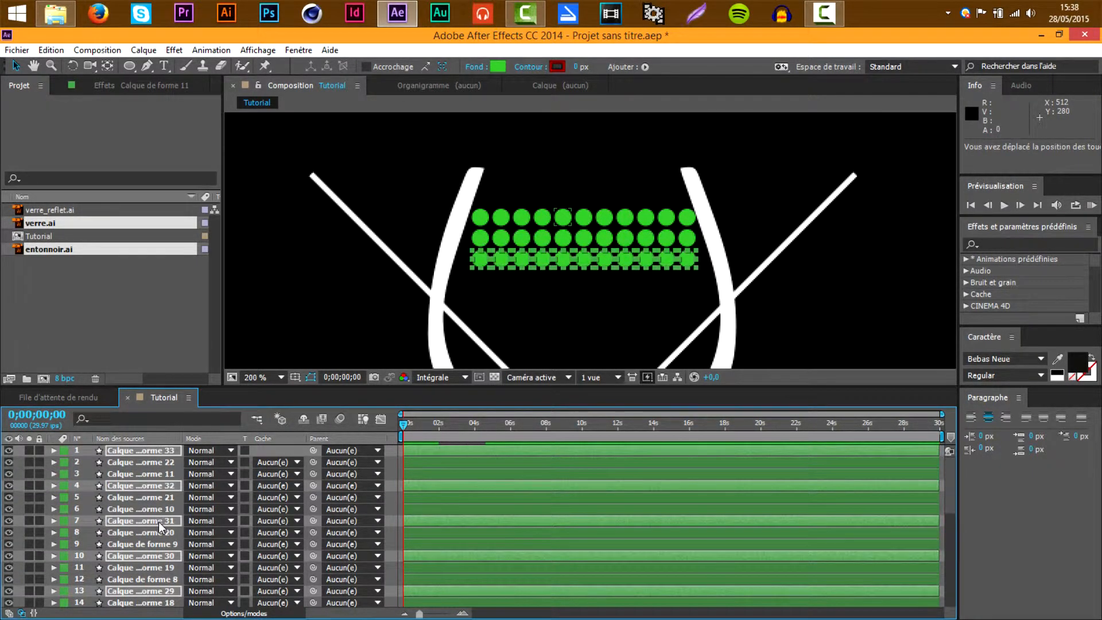
key("ctrl+d")
key("Down")
key("Down")
key("Down")
key("Down")
key("Down")
key("Down")
key("Down")
key("Down")
key("Down")
key("Down")
key("Down")
key("Down")
key("Down")
key("Down")
key("Down")
key("Down")
key("Down")
key("Down")
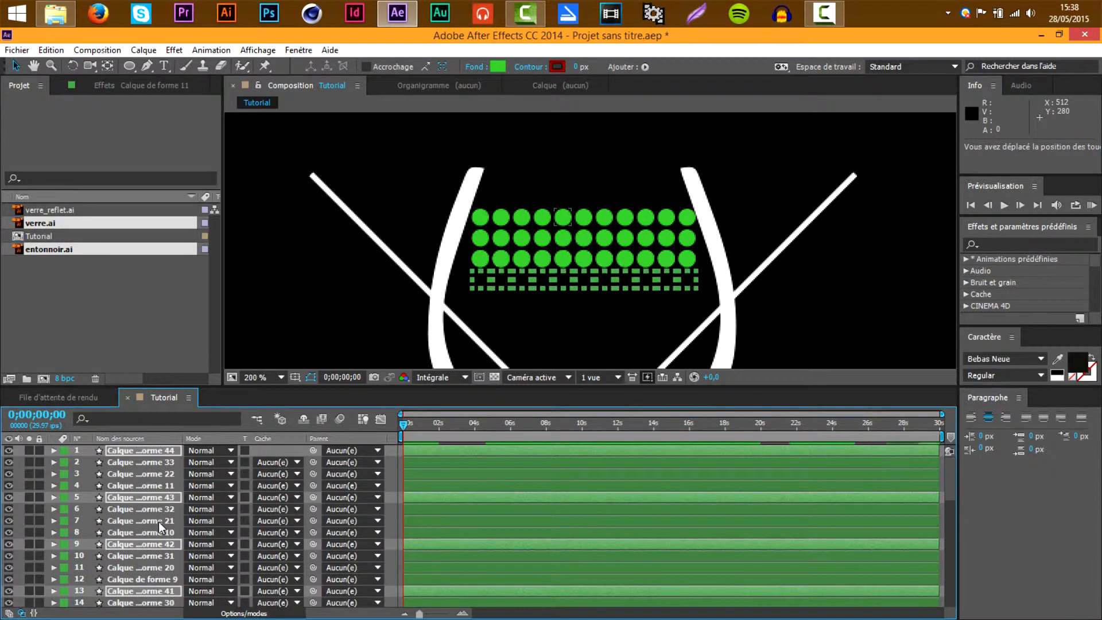
key("ctrl+d")
key("Down")
key("Down")
key("Down")
key("Down")
key("Down")
key("Down")
key("Down")
key("Down")
key("Down")
key("Down")
key("Down")
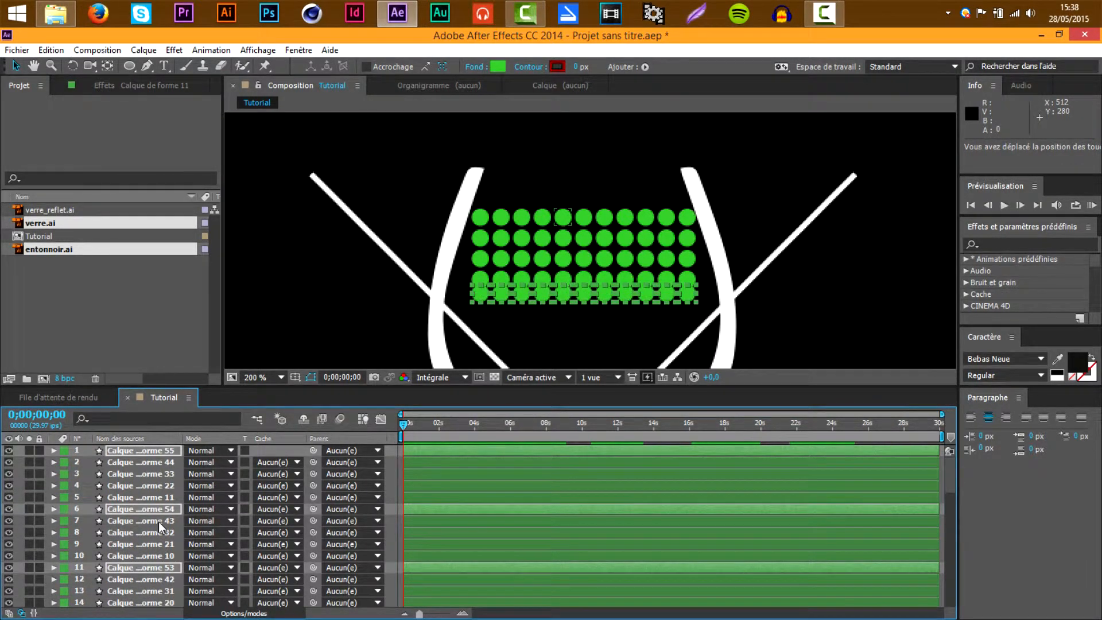
key("Down")
key("Down")
key("Down")
key("Down")
key("Down")
key("Down")
key("Down")
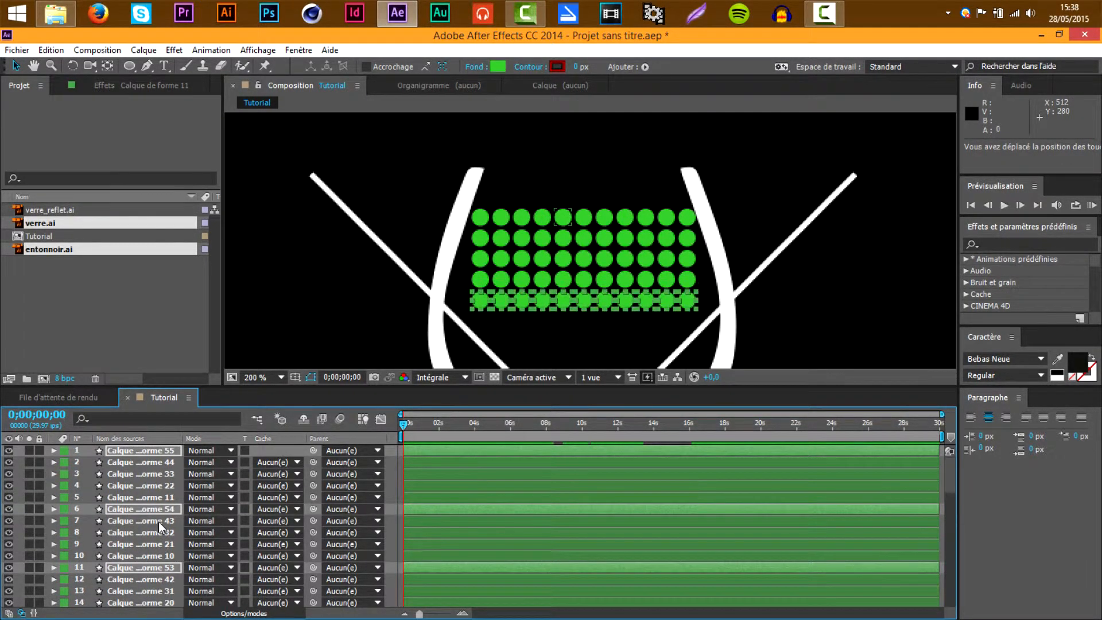
key("ctrl+d")
key("Down")
key("Down")
key("Down")
key("Down")
key("Down")
key("Down")
key("Down")
key("Down")
key("Down")
key("Down")
key("Down")
key("Down")
key("Down")
key("Down")
key("Down")
key("Down")
key("Down")
key("Down")
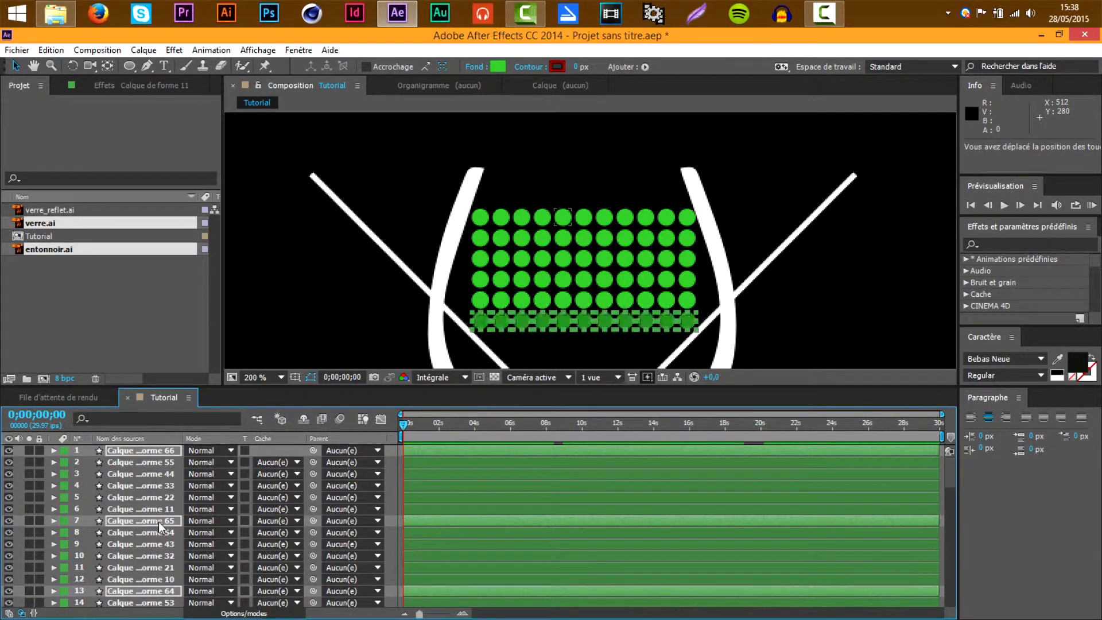
key("ctrl+d")
key("Down")
key("Down")
key("Down")
key("Down")
key("Down")
key("Down")
key("Down")
key("Down")
key("Down")
key("Down")
key("Down")
key("Down")
key("Down")
key("Down")
key("Down")
key("Down")
key("Down")
key("Down")
key("Down")
key("Down")
key("Down")
key("Down")
key("Down")
key("Down")
key("Down")
key("Down")
key("Down")
key("Down")
key("Down")
key("Down")
key("Down")
key("Down")
key("Down")
key("Down")
key("Down")
key("Down")
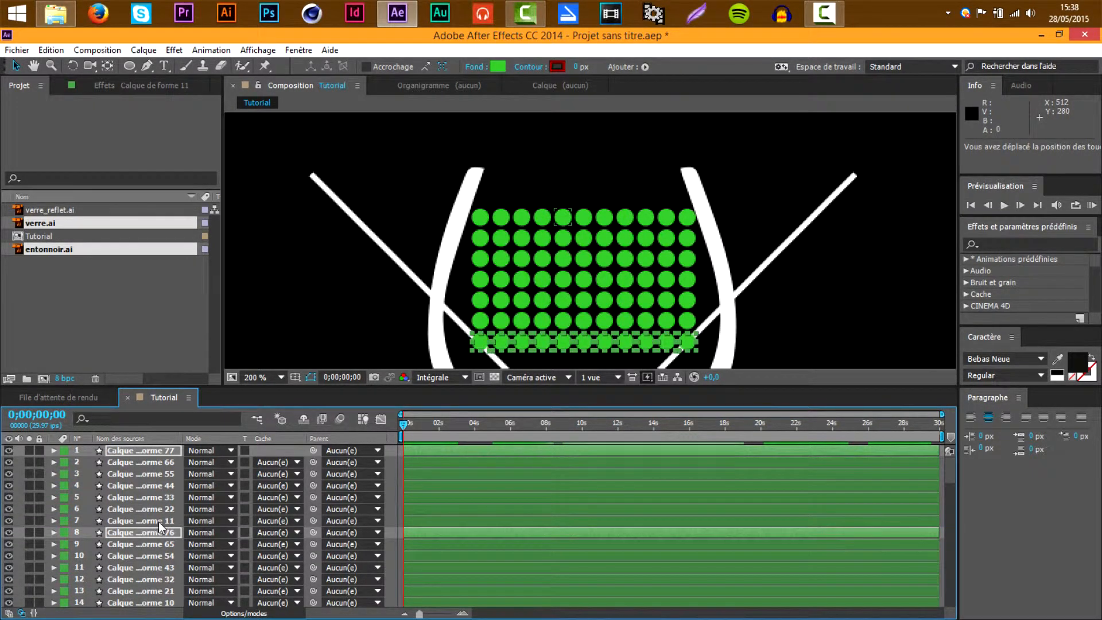
Step: Make four more copies of the bottom circle row, each placed directly below the previous one at equal spacing, to complete an eleven-row grid
key("ctrl+d")
key("Down")
key("Down")
key("Down")
key("Down")
key("Down")
key("Down")
key("Down")
key("Down")
key("Down")
key("Down")
key("Down")
key("Down")
key("Down")
key("Down")
key("Down")
key("Down")
key("Down")
key("Down")
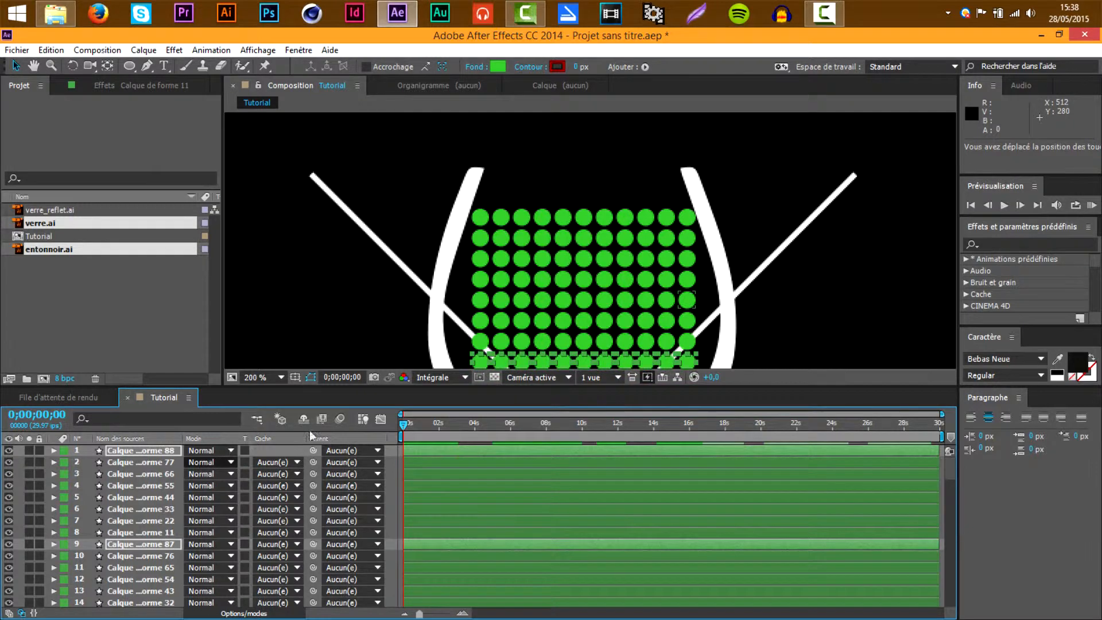
left_click_drag(452, 338, 447, 201)
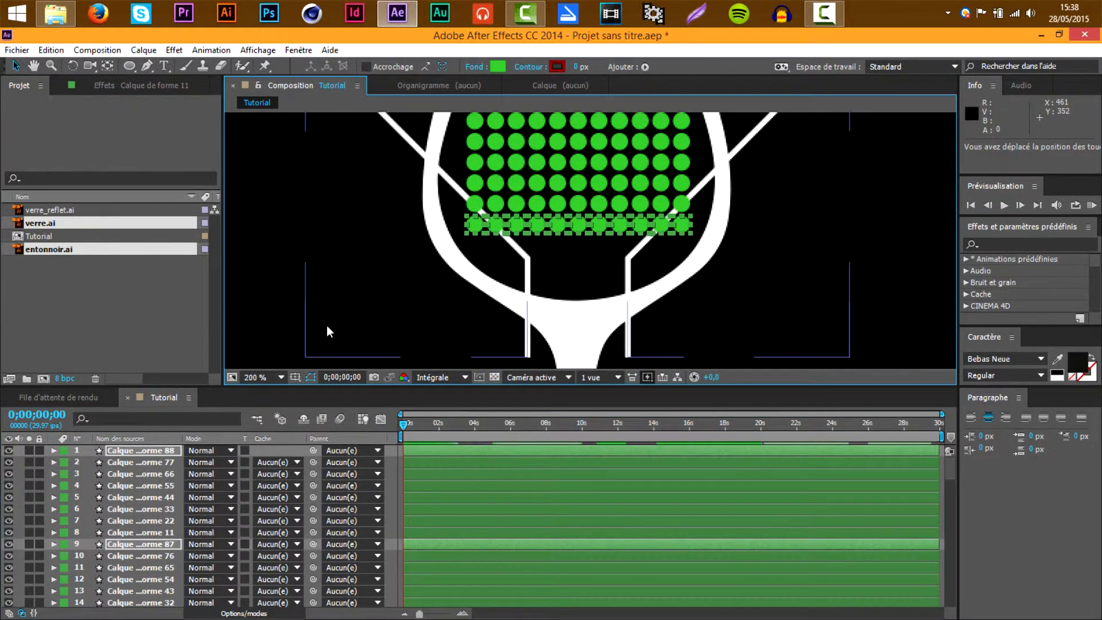
key("ctrl+d")
key("Down")
key("Down")
key("Down")
key("Down")
key("Down")
key("Down")
key("Down")
key("Down")
key("Down")
key("Down")
key("Down")
key("Down")
key("Down")
key("Down")
key("Down")
key("Down")
key("Down")
key("Down")
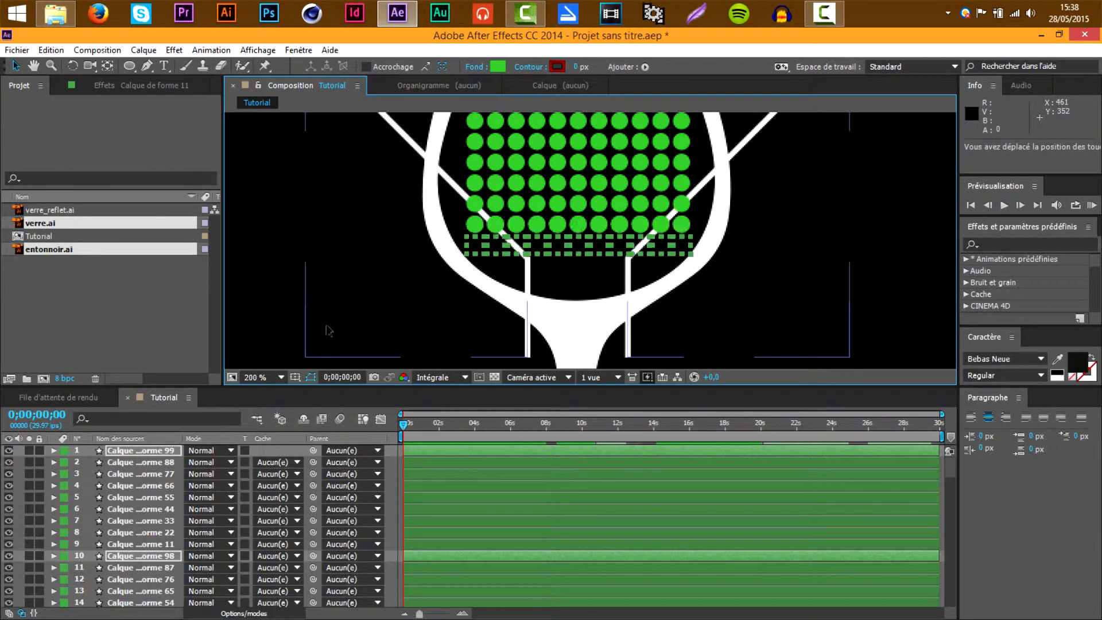
key("ctrl+d")
key("Down")
key("Down")
key("Down")
key("Down")
key("Down")
key("Down")
key("Down")
key("Down")
key("Down")
key("Down")
key("Down")
key("Down")
key("Down")
key("Down")
key("Down")
key("Down")
key("Down")
key("Down")
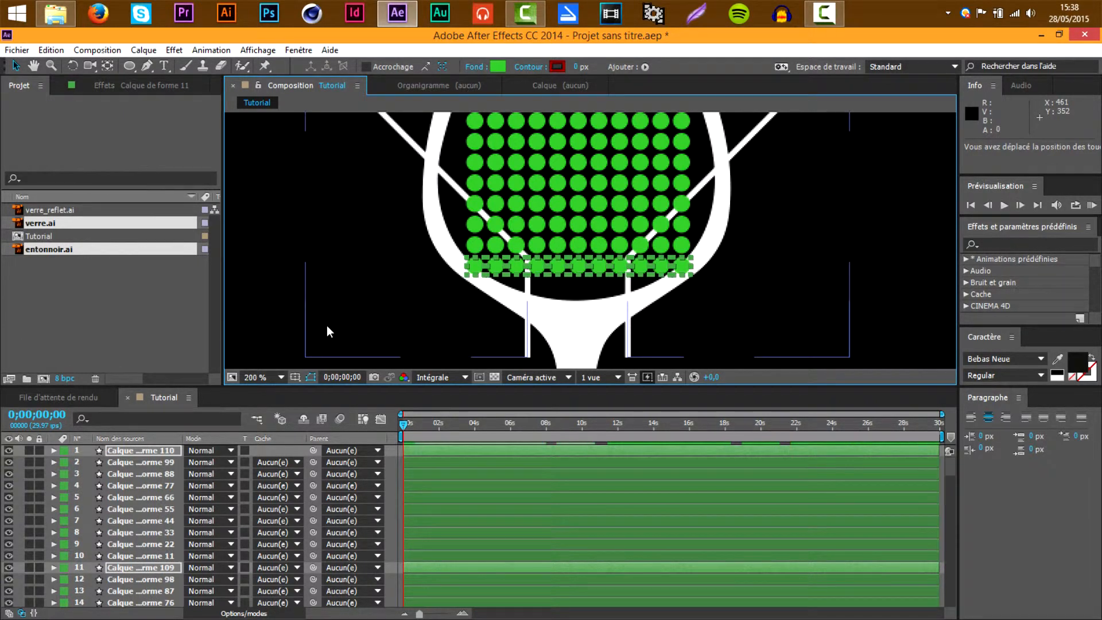
key("ctrl+d")
key("Down")
key("Down")
key("Down")
key("Down")
key("Down")
key("Down")
key("Down")
key("Down")
key("Down")
key("Down")
key("Down")
key("Down")
key("Down")
key("Down")
key("Down")
key("Down")
key("Down")
key("Down")
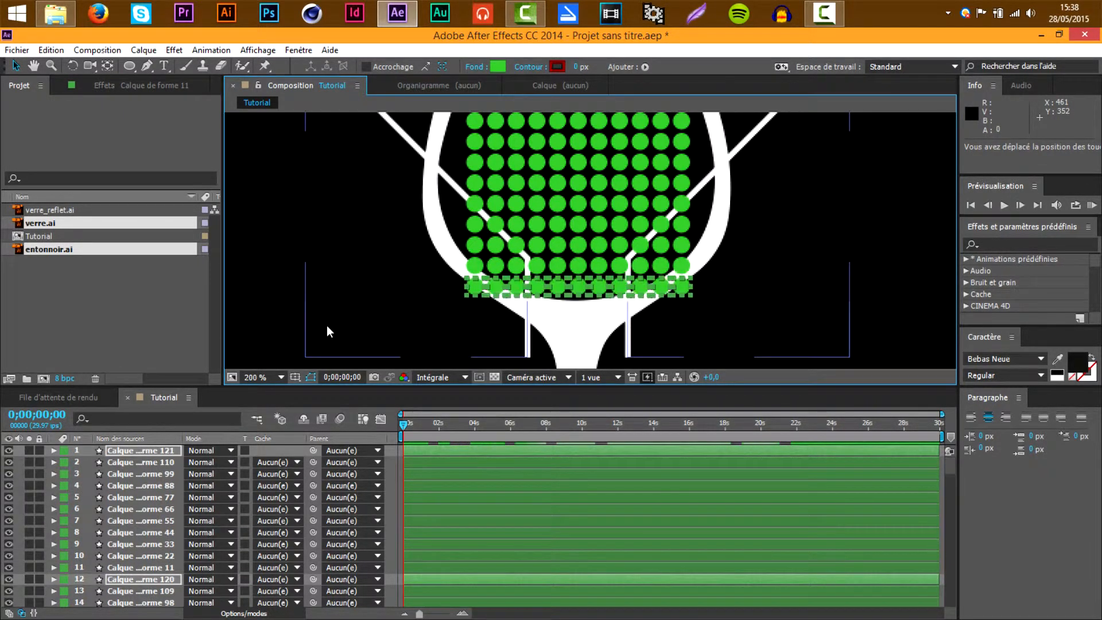
Step: Delete the five circles overlapping the bowl's lower edge: two at each end of the bottom row and the rightmost in the row above
left_click(815, 285)
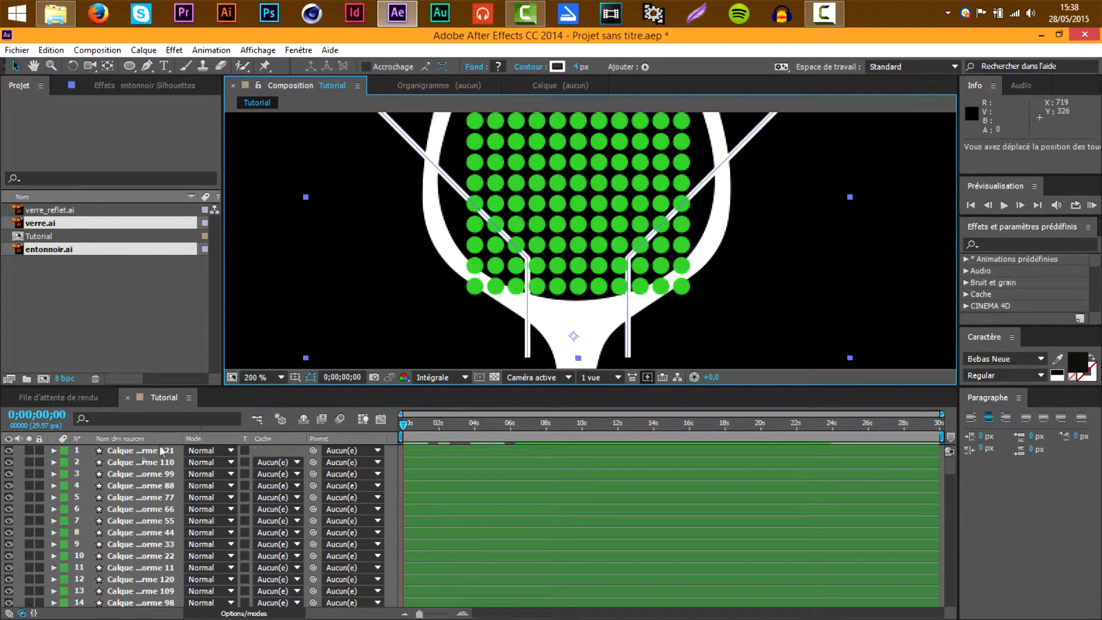
left_click(891, 301)
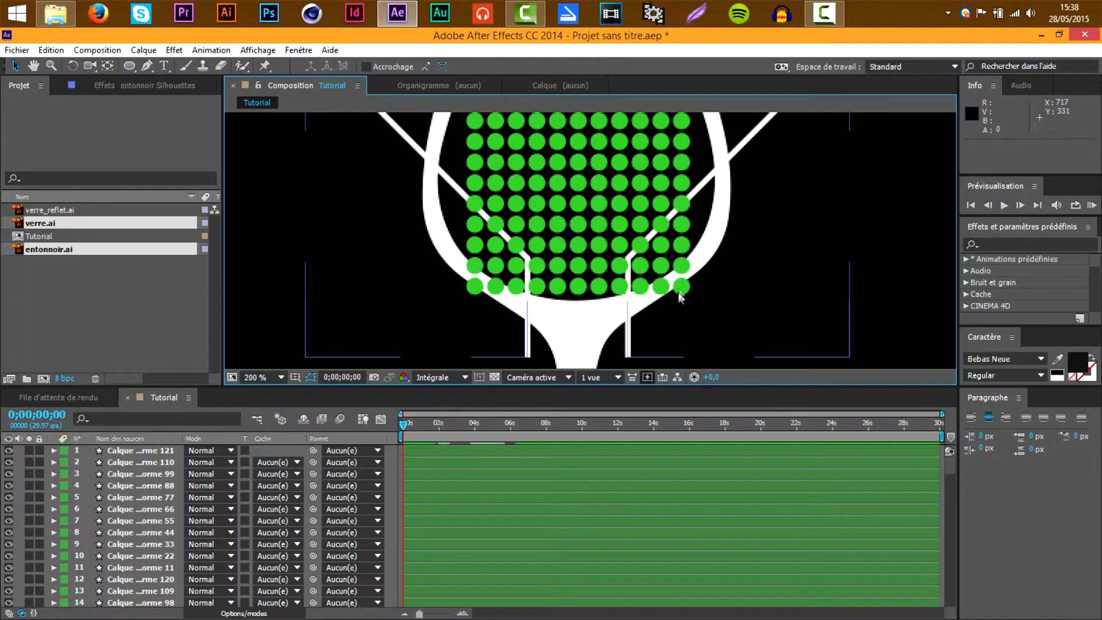
key("period")
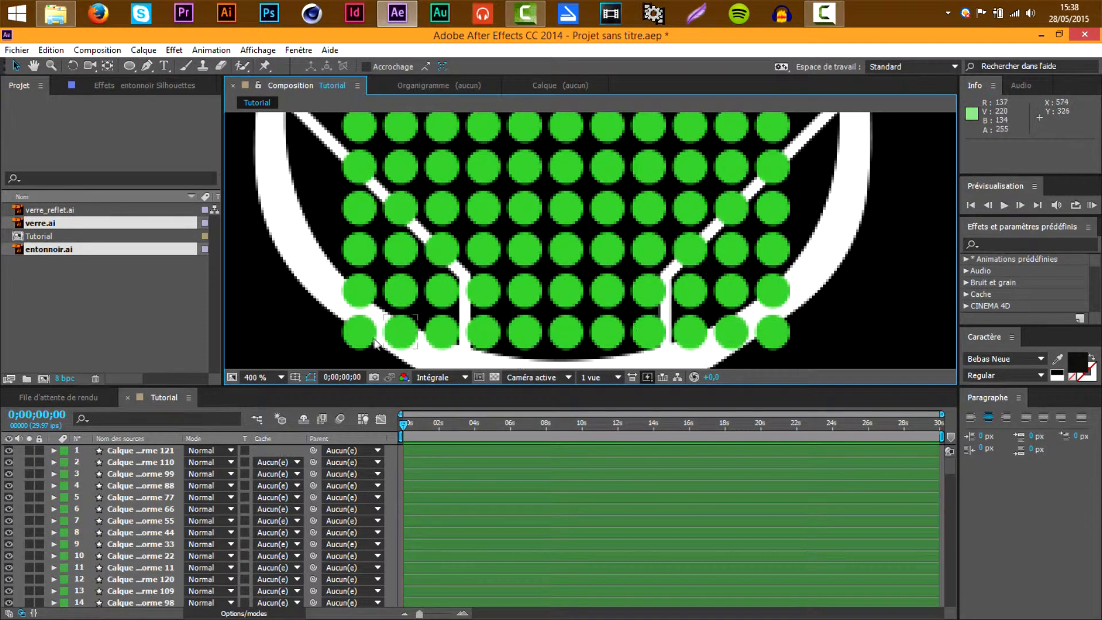
left_click(356, 332)
key("Delete")
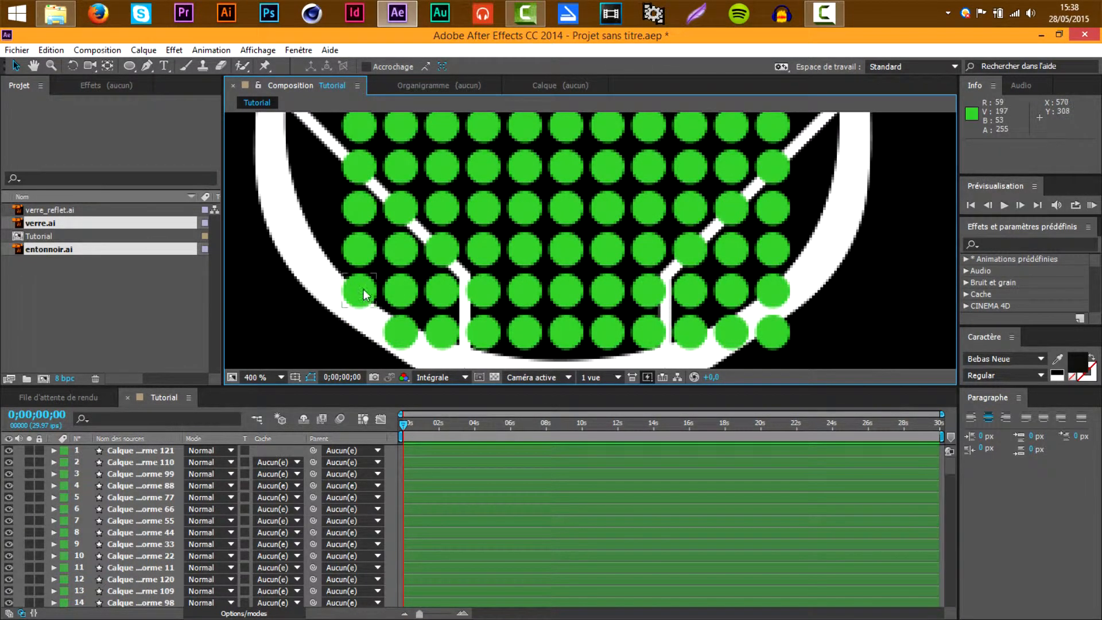
left_click(402, 333)
key("Delete")
left_click(773, 293)
key("Delete")
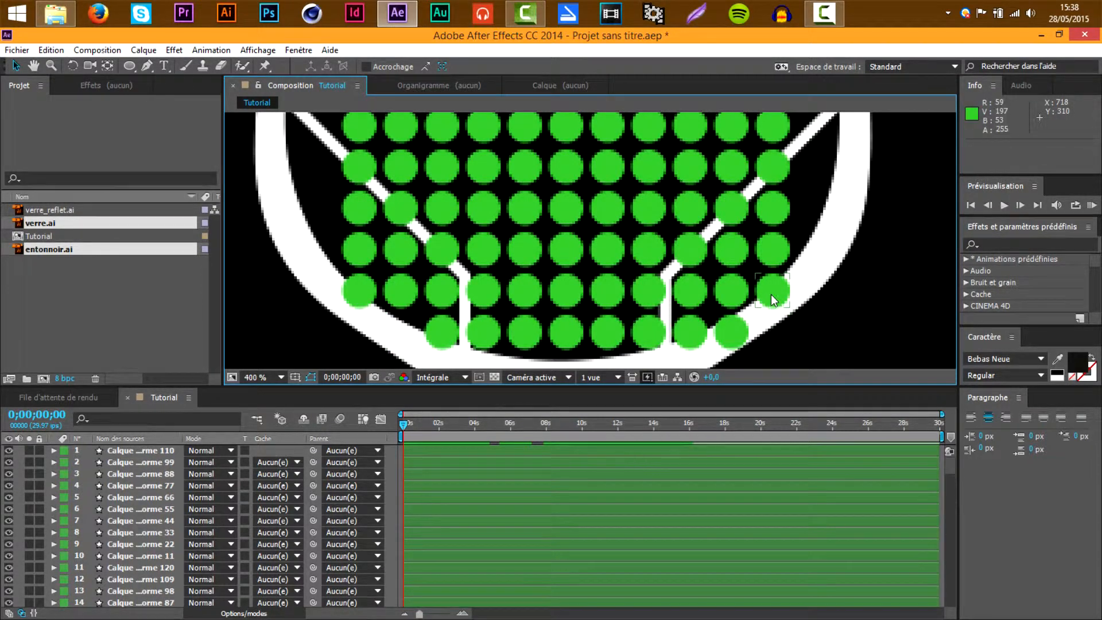
left_click(772, 296)
key("Delete")
left_click(738, 339)
key("Delete")
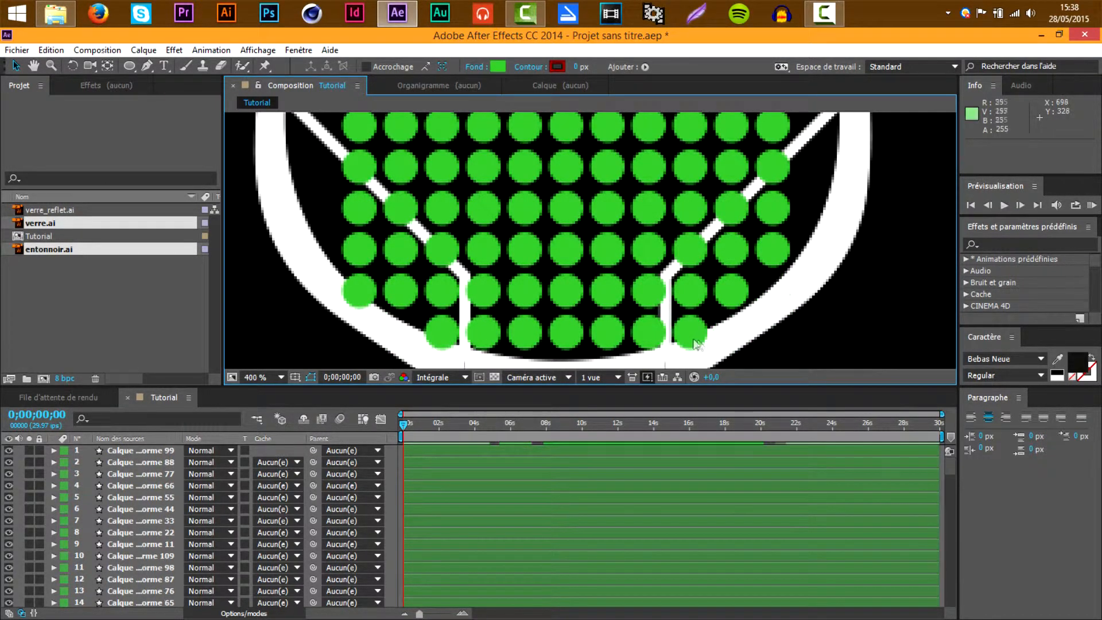
scroll(768, 339, "down", 3)
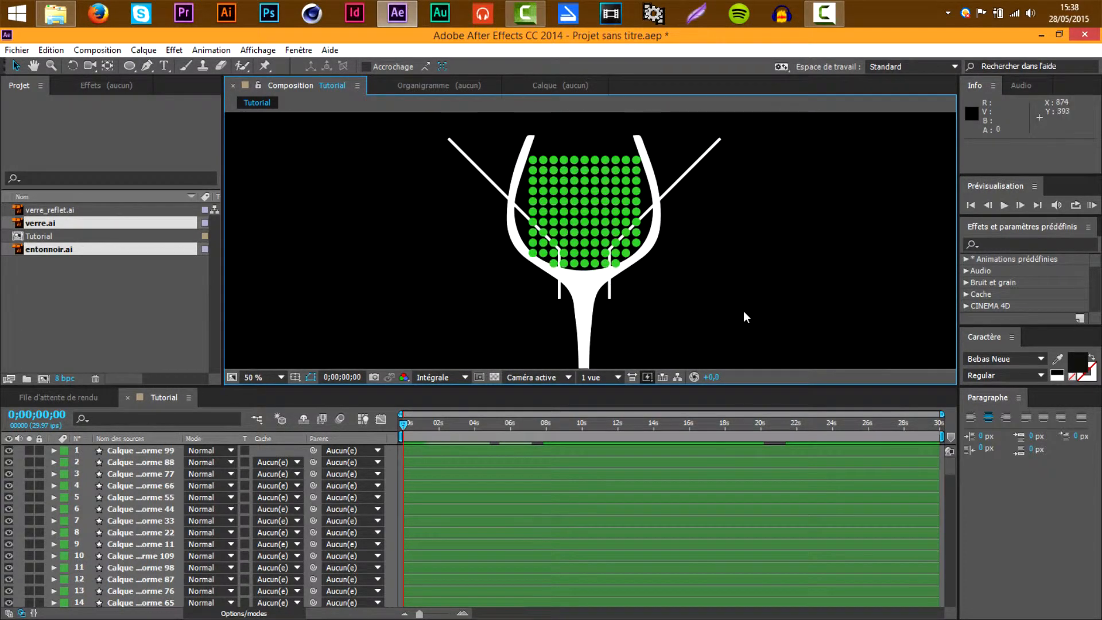
Step: Select all the circle shape layers together with the funnel silhouette layer, and lower the composition preview resolution to a quarter
left_click(168, 453)
scroll(148, 501, "down", 1)
scroll(148, 501, "down", 20)
left_click(144, 542, "shift")
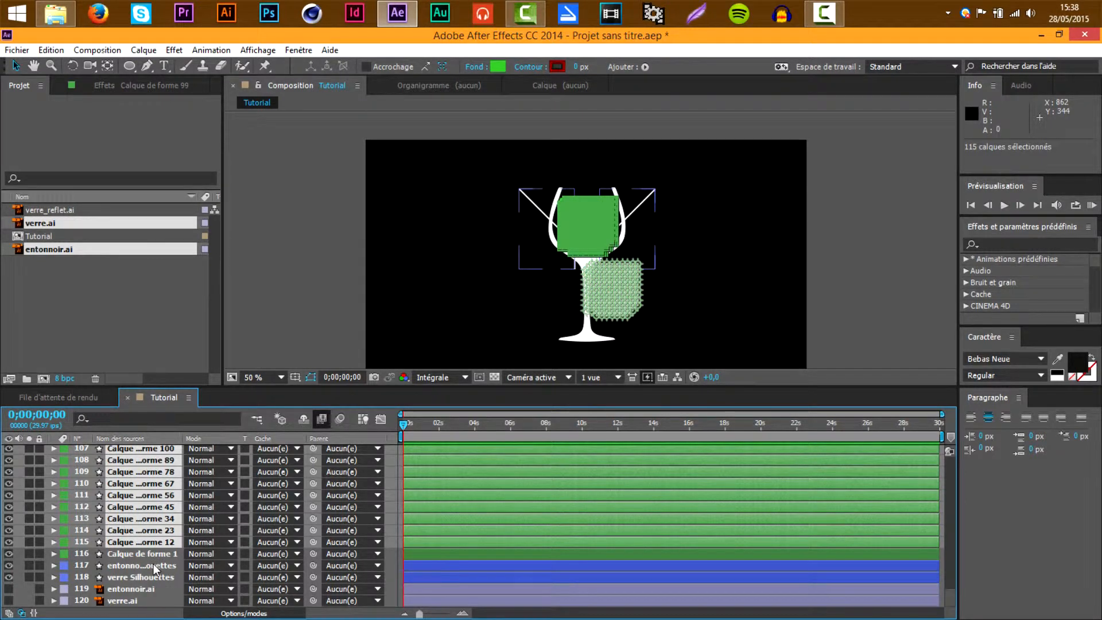
left_click(154, 564, "shift")
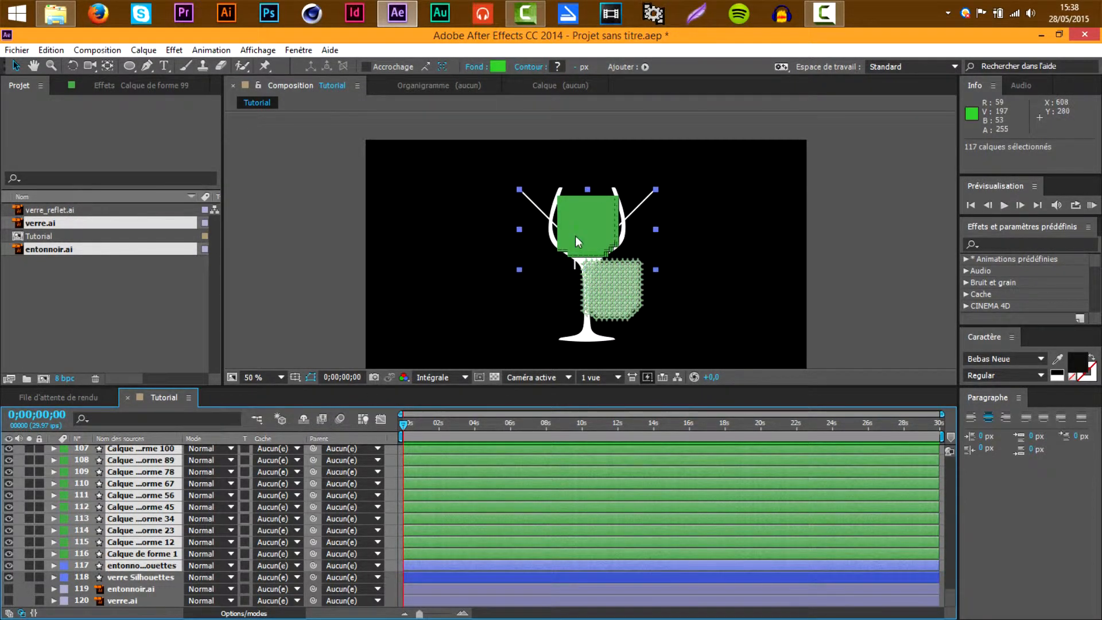
left_click(454, 374)
left_click(445, 459)
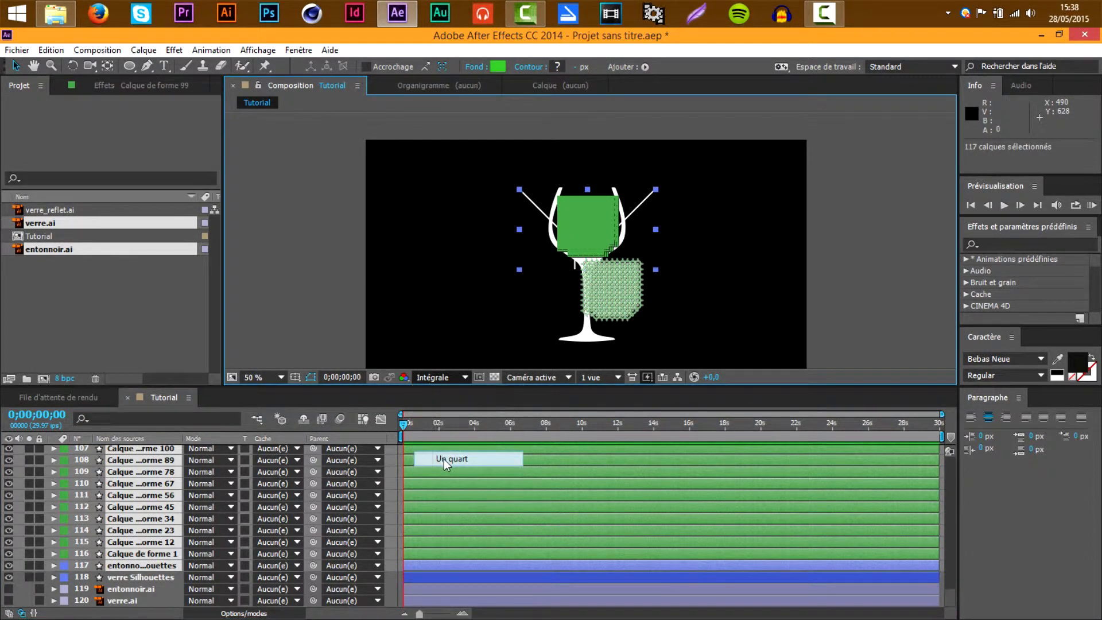
Step: Move the selected circles and funnel straight up until they sit entirely above the composition's top edge, leaving the glass in place, then deselect them
left_click_drag(580, 226, 585, 113)
key("ctrl+z")
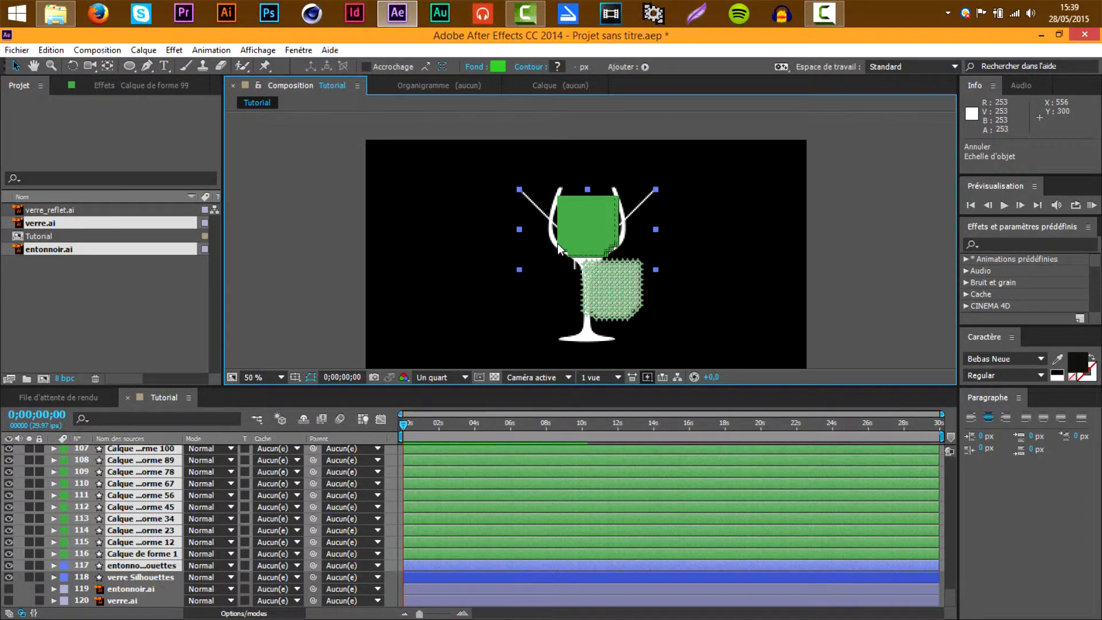
key("shift+Up")
key("shift+Up")
key("shift+Up")
key("shift+Up")
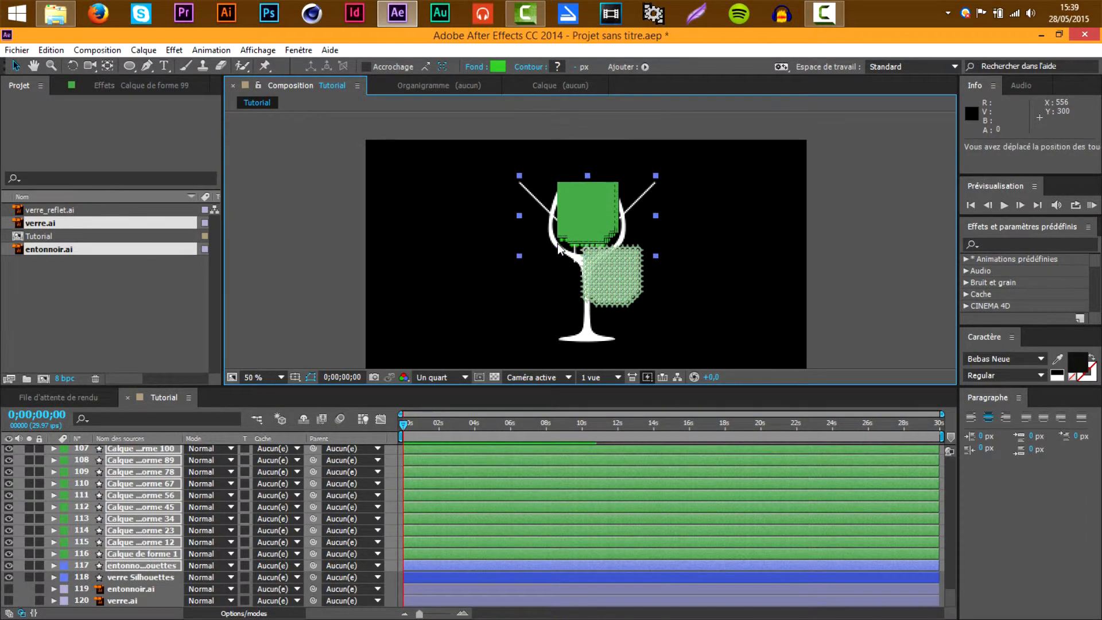
key("shift+Up")
key("shift+Up")
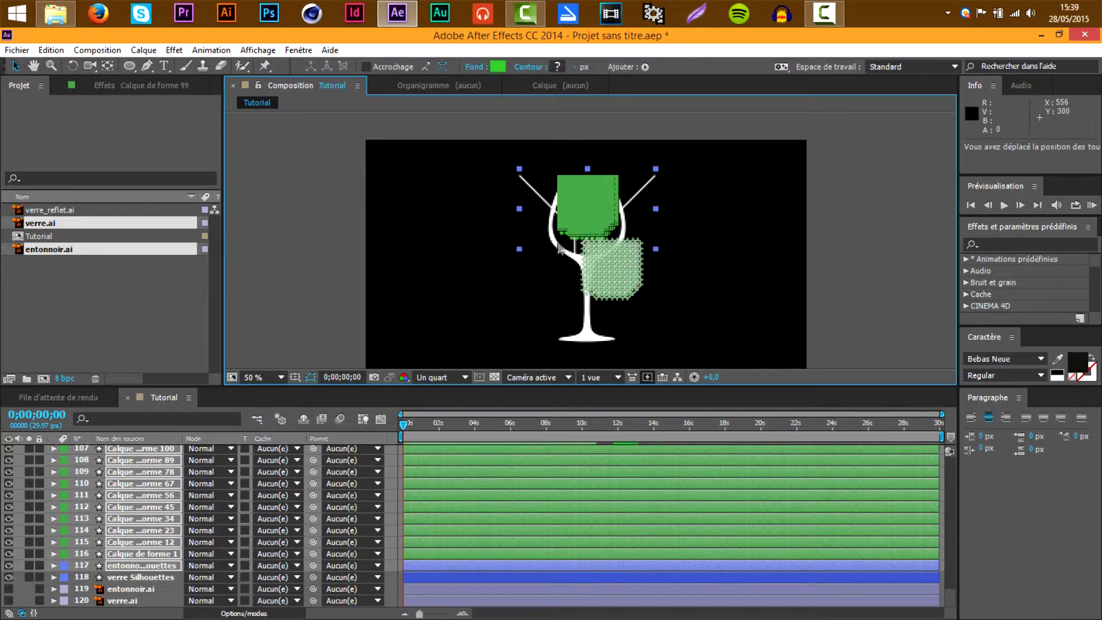
key("shift+Up")
key("shift+Up")
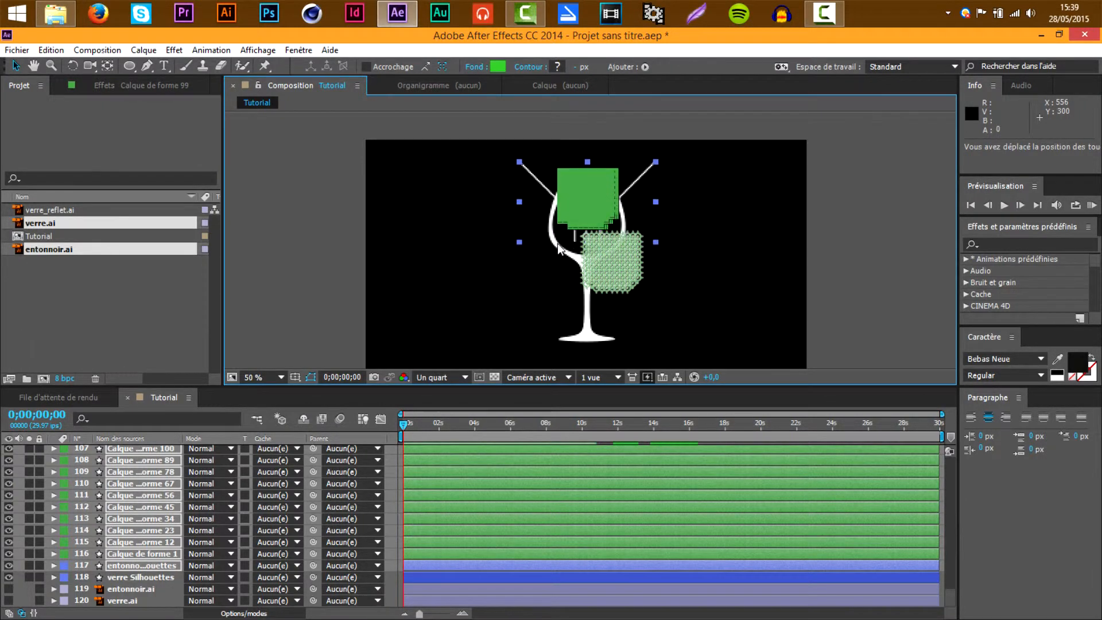
key("shift+Up")
key("shift+Up")
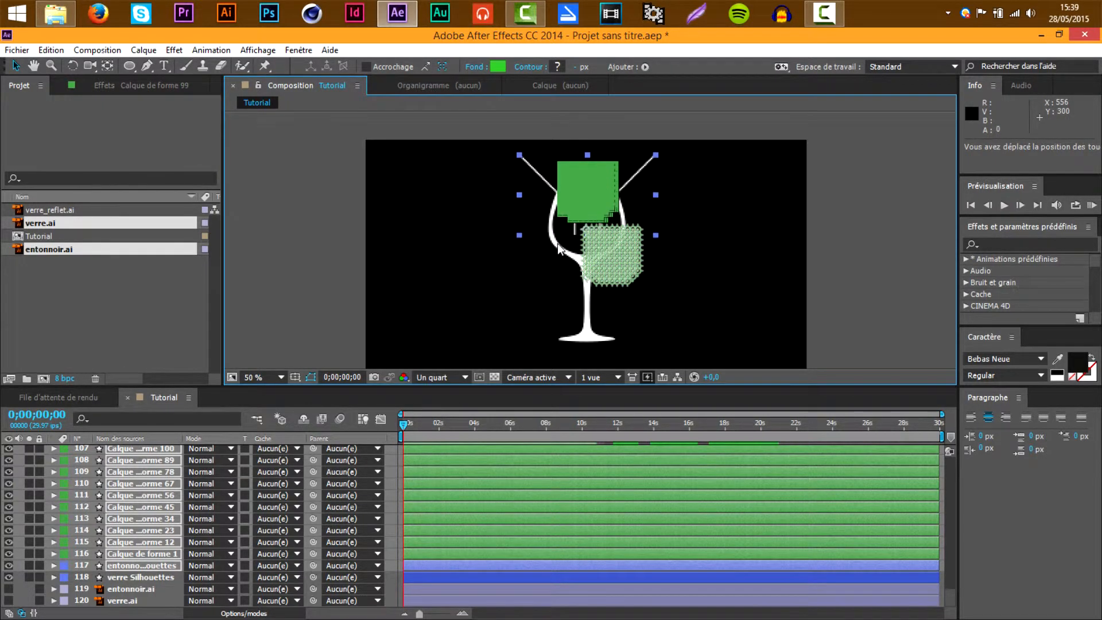
key("shift+Up")
key("shift+Up")
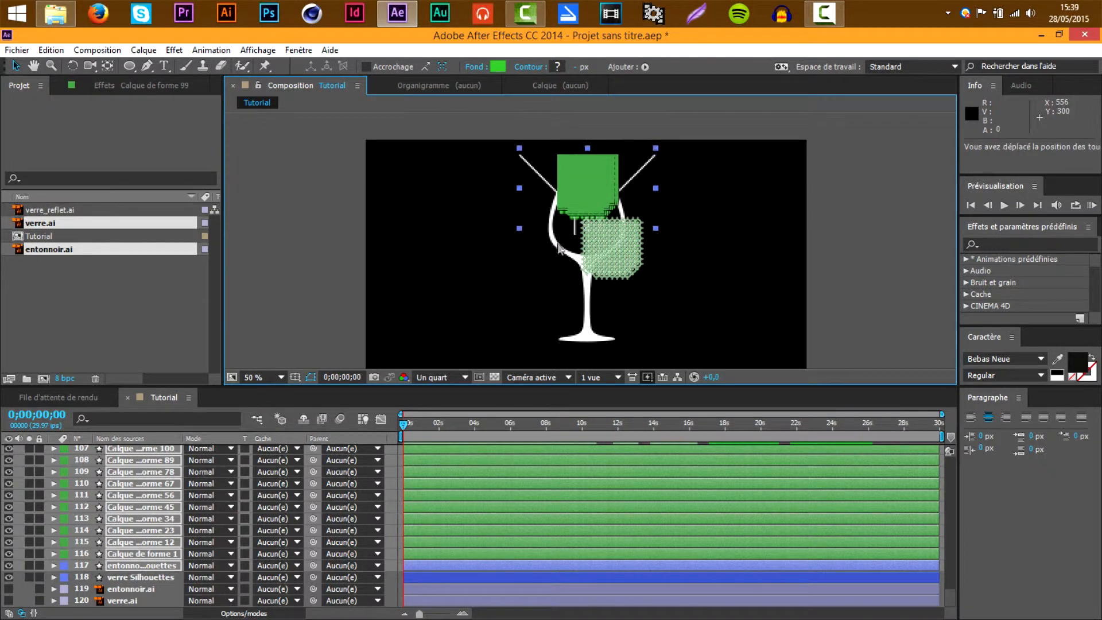
key("shift+Up")
key("shift+Up")
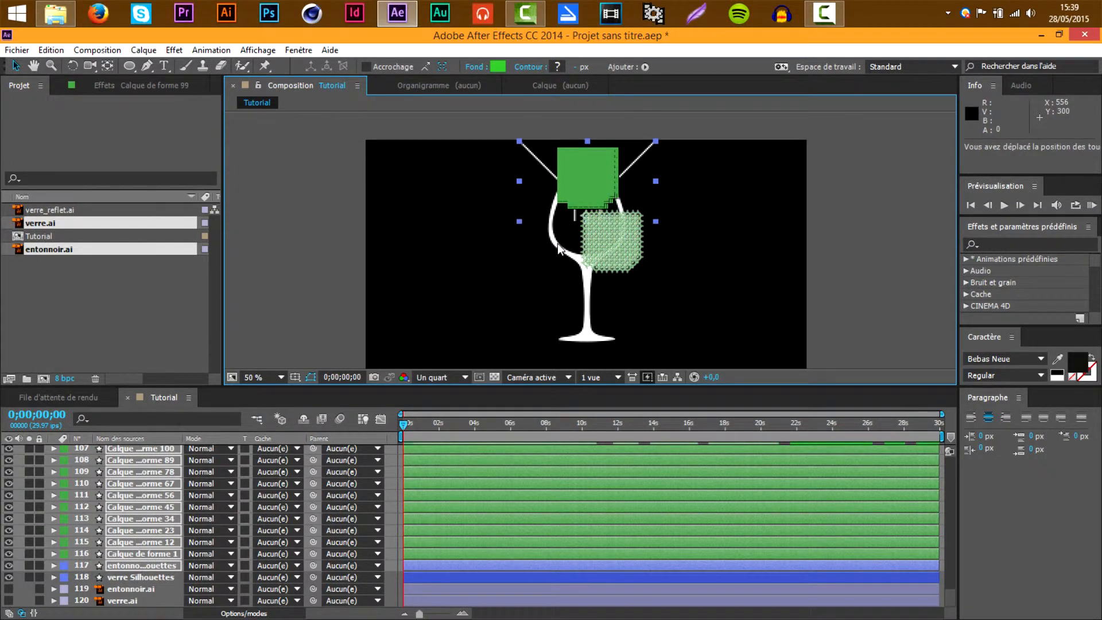
key("shift+Up")
key("shift+Up")
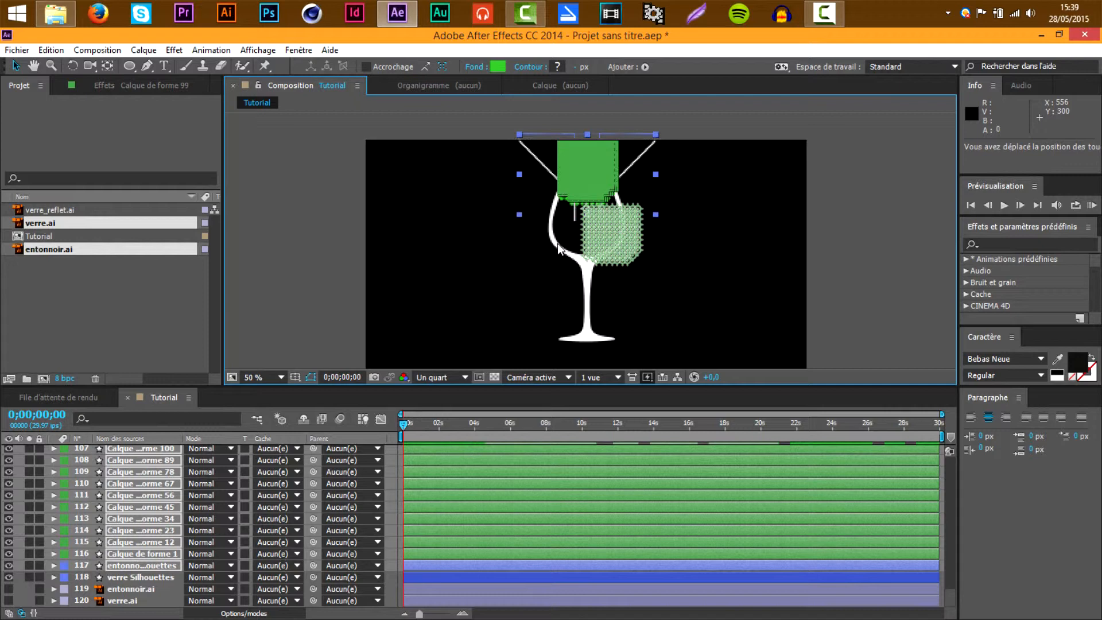
key("shift+Up")
key("shift+Up")
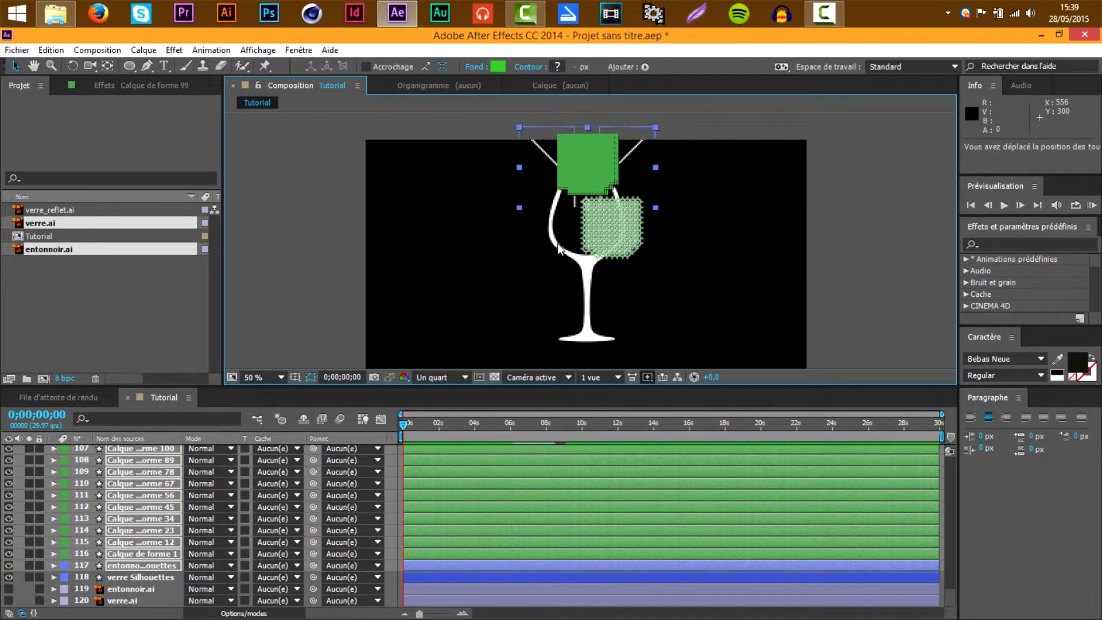
key("shift+Up")
key("shift+Up")
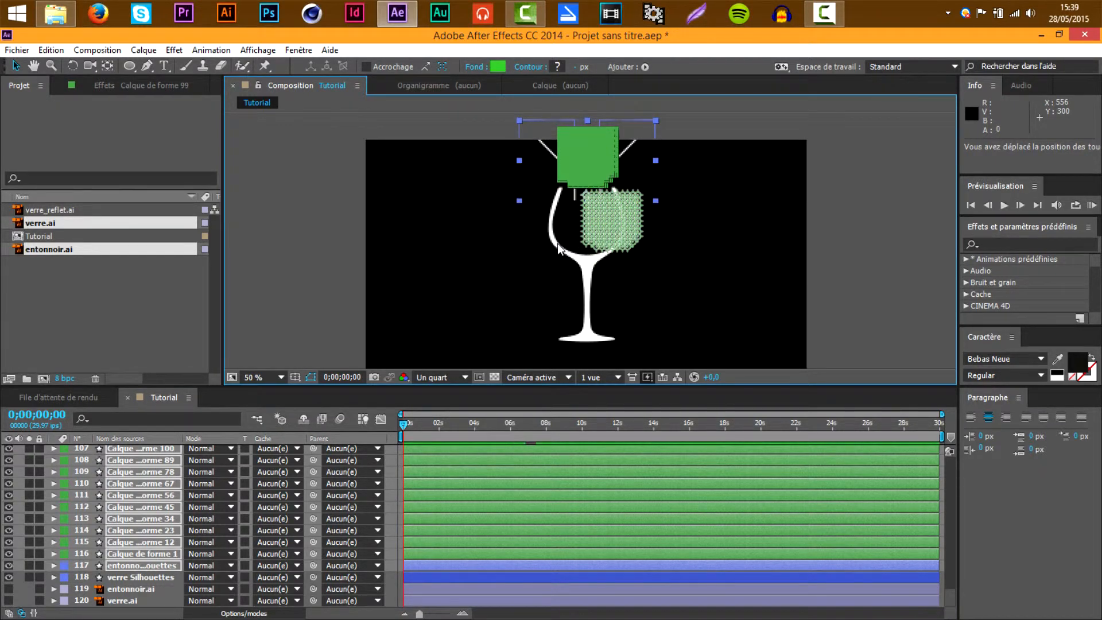
key("shift+Up")
key("shift+Up")
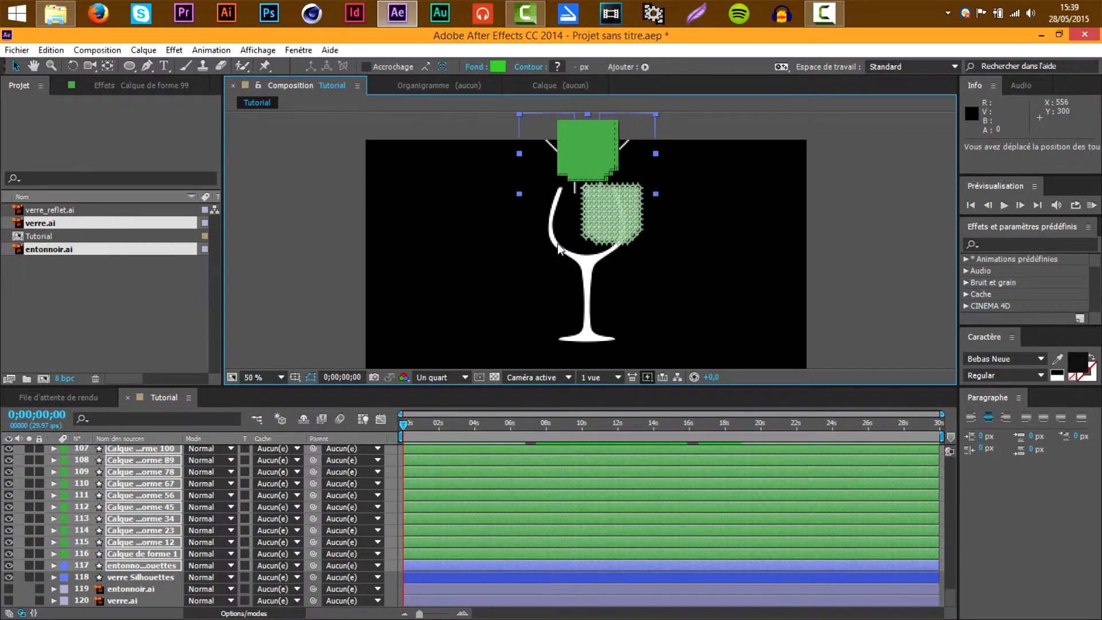
key("shift+Up")
key("shift+Up")
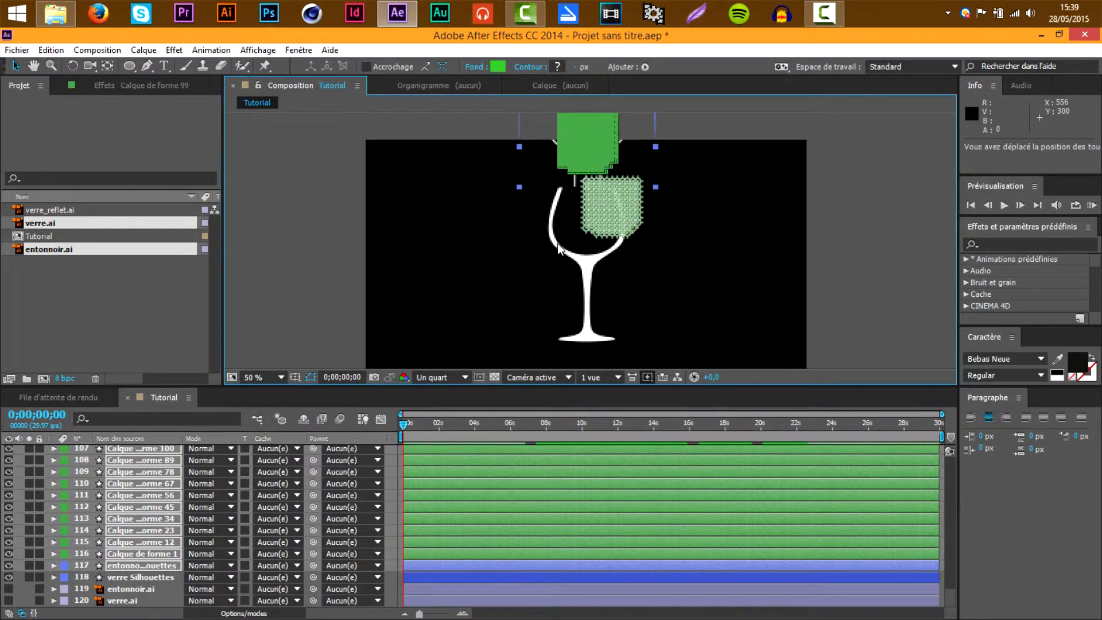
key("shift+Up")
key("shift+Up")
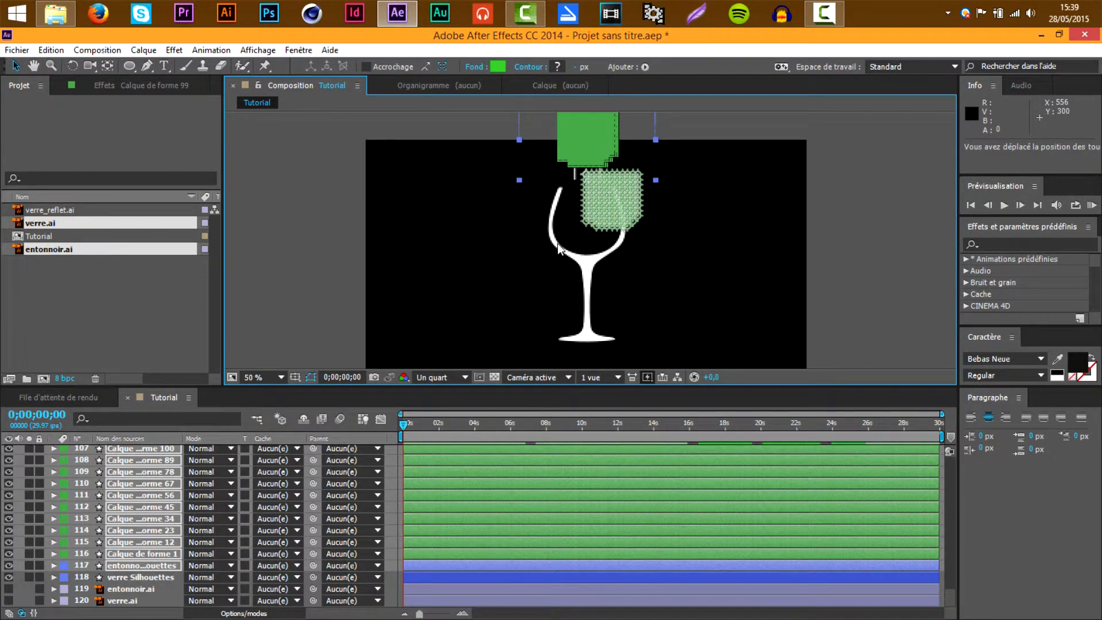
key("shift+Up")
key("shift+Up")
key("shift+Up")
key("shift+Up")
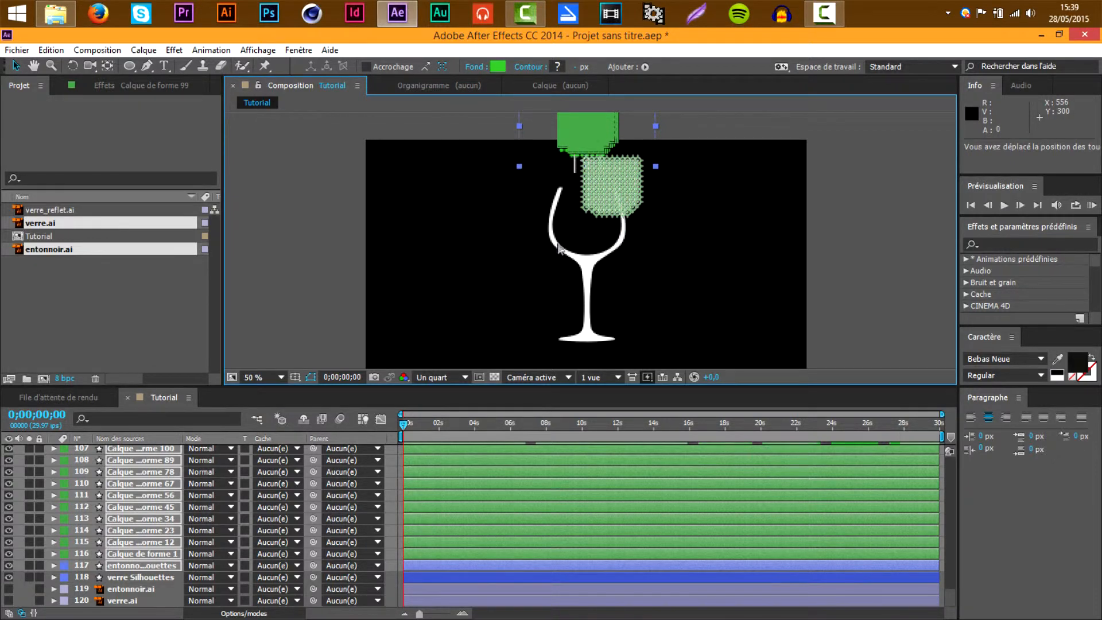
key("shift+Up")
key("shift+Up")
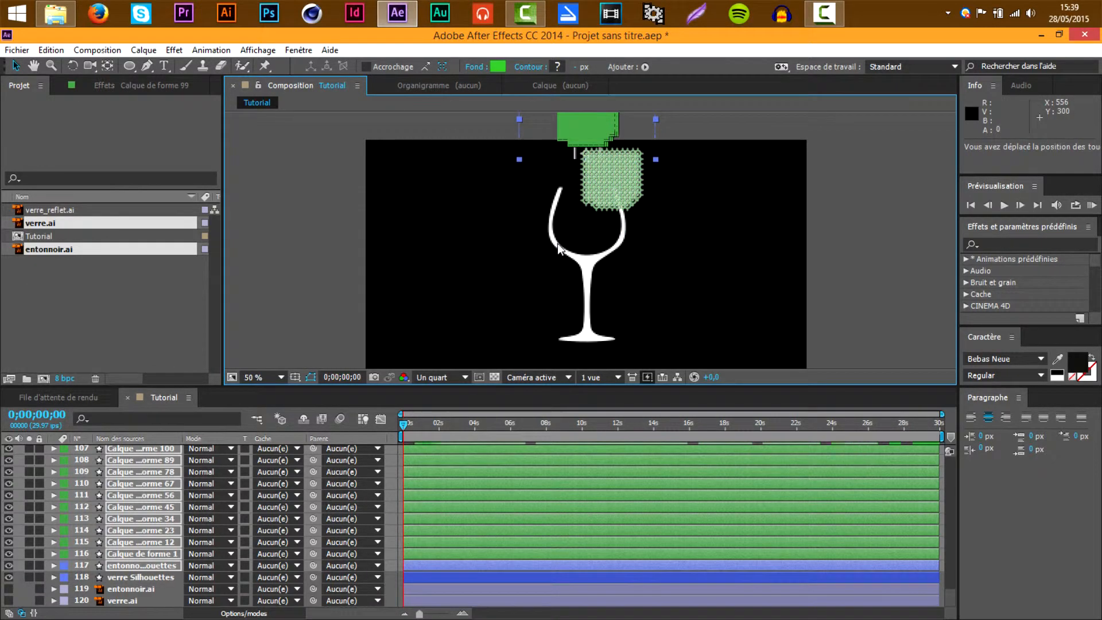
key("shift+Up")
key("shift+Up")
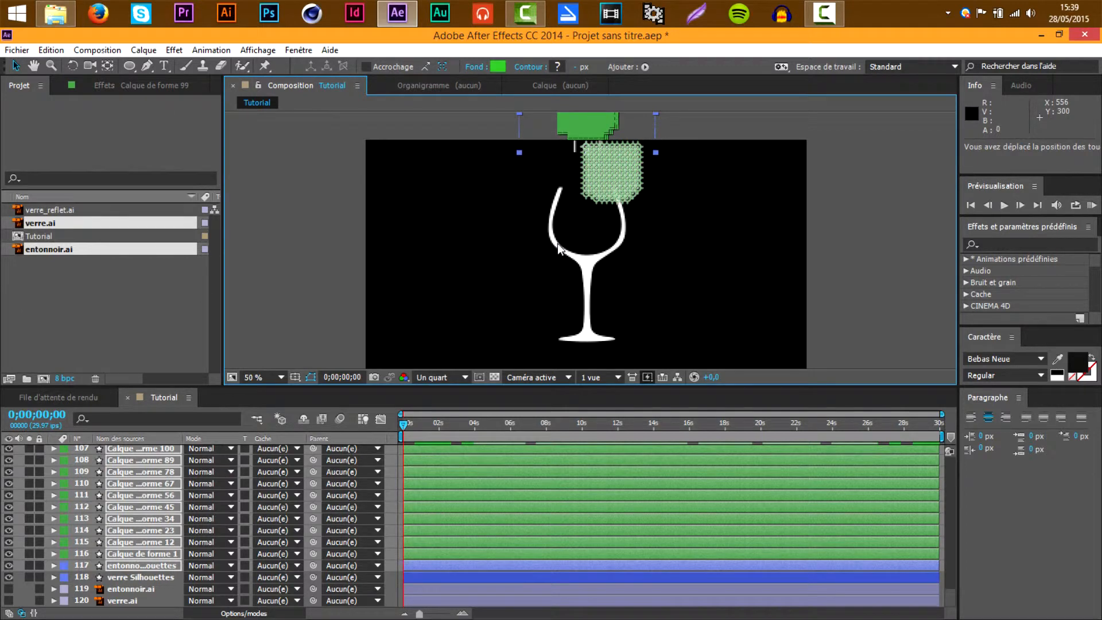
key("shift+Up")
key("shift+Up")
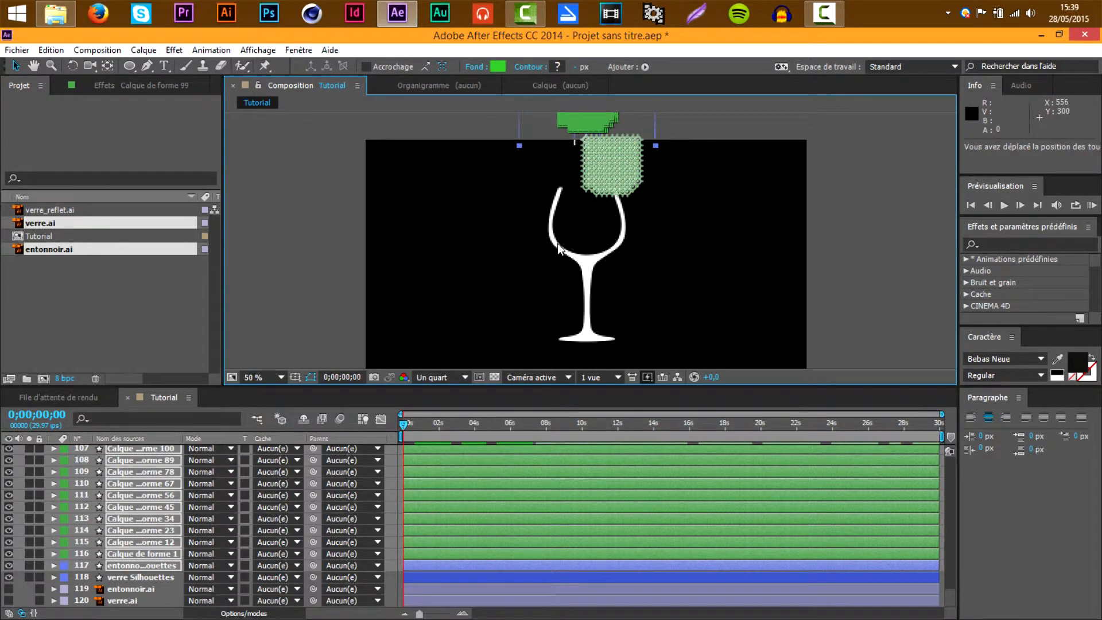
key("shift+Up")
key("shift+Up")
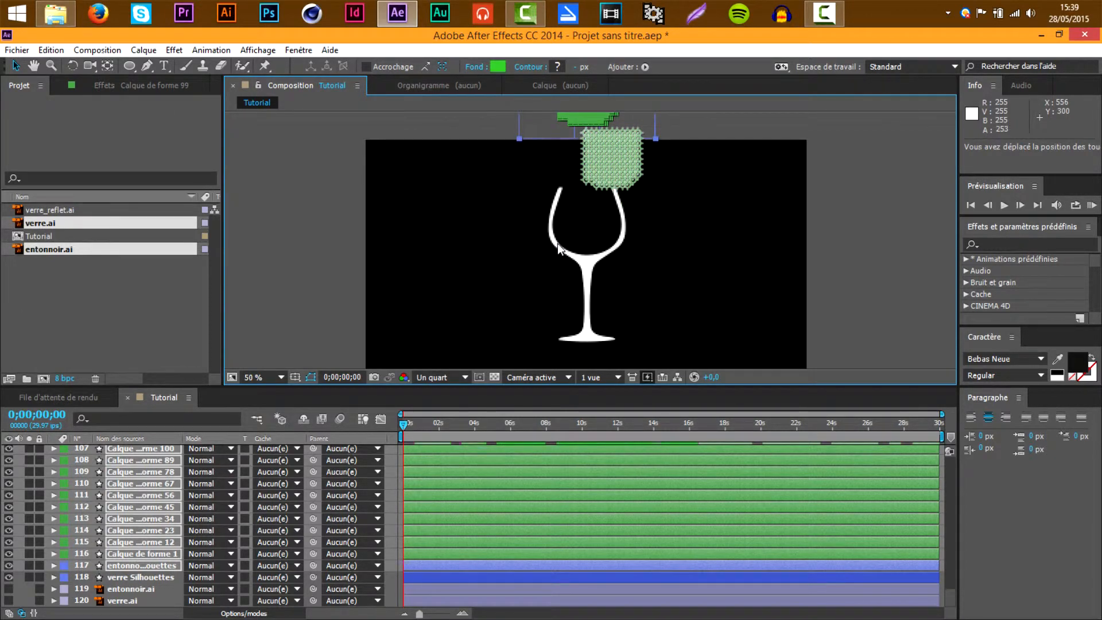
left_click(297, 258)
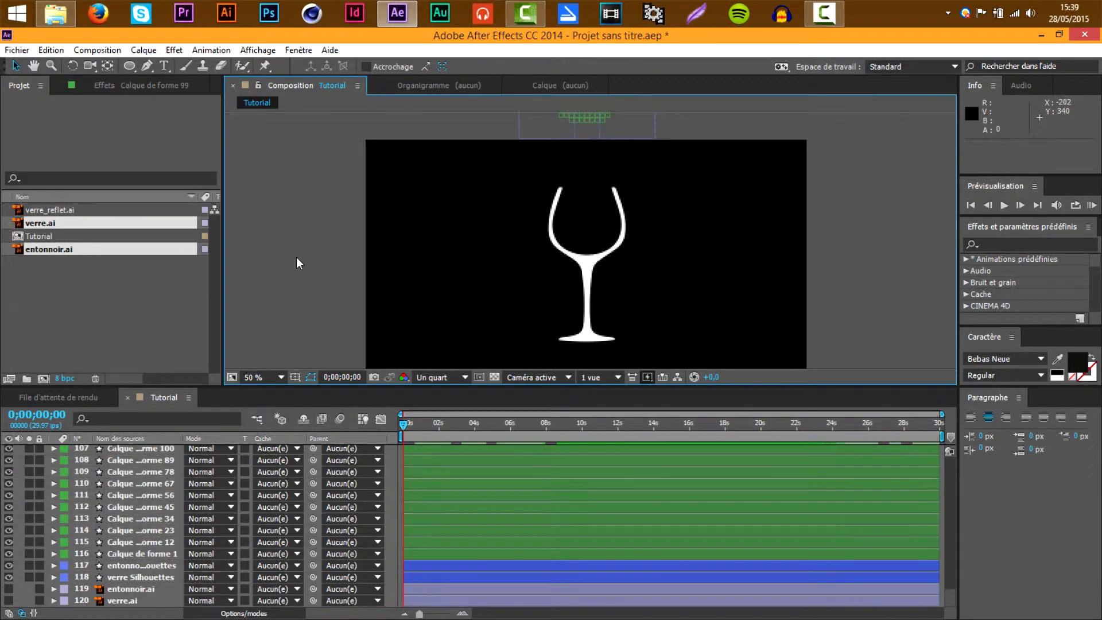
left_click_drag(305, 256, 302, 244)
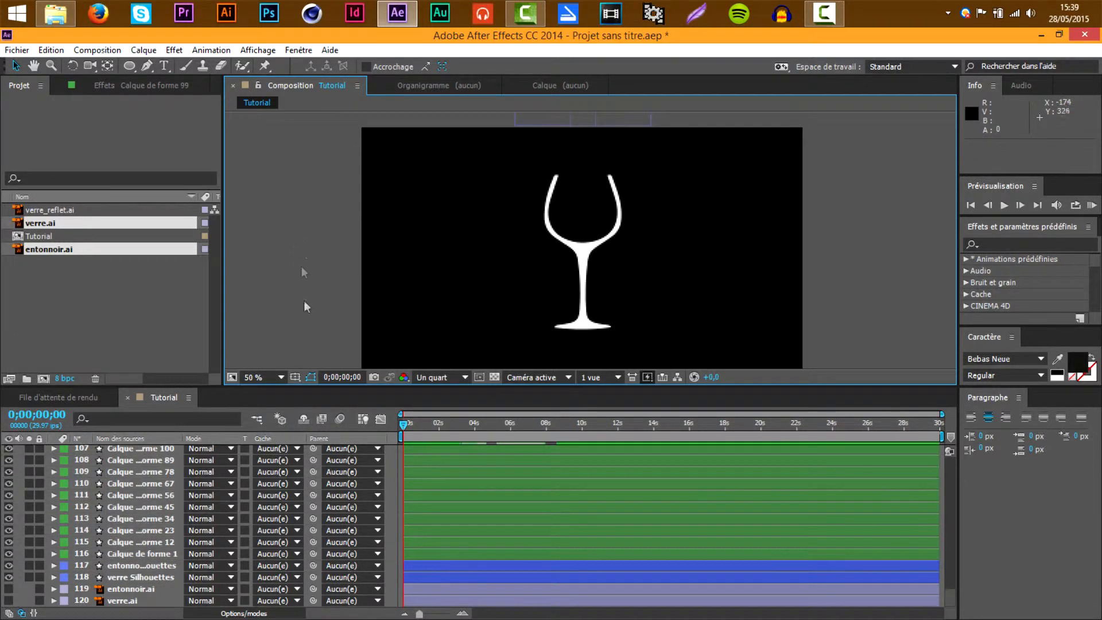
Step: Load the Tutorial composition into the Newton 2 physics simulator, skipping shape separation for the funnel silhouette
left_click(271, 382)
left_click(298, 133)
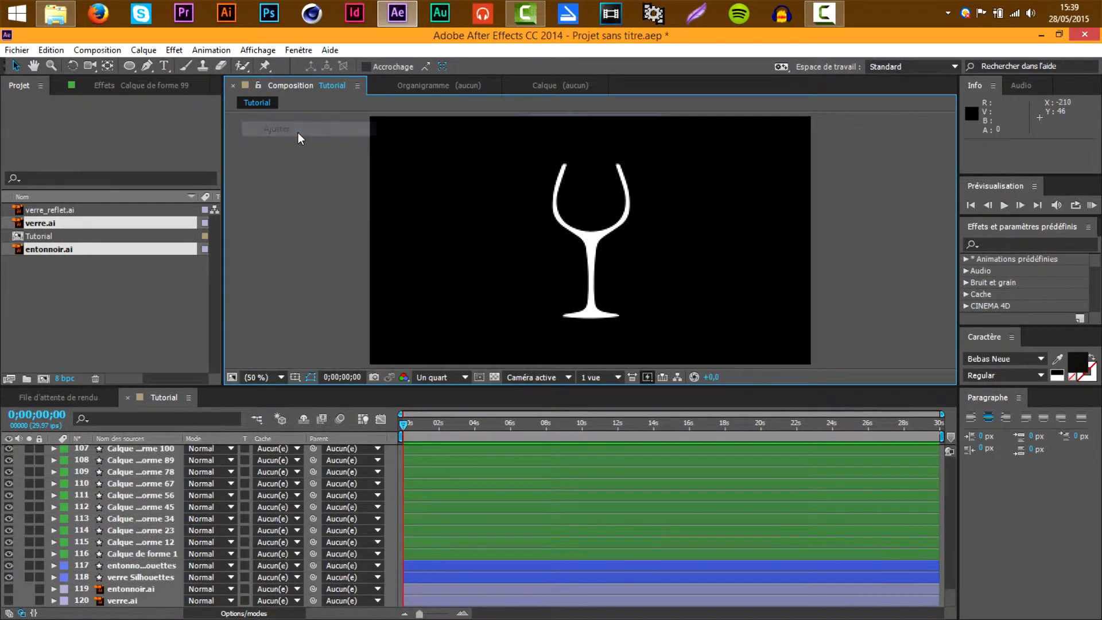
left_click(98, 52)
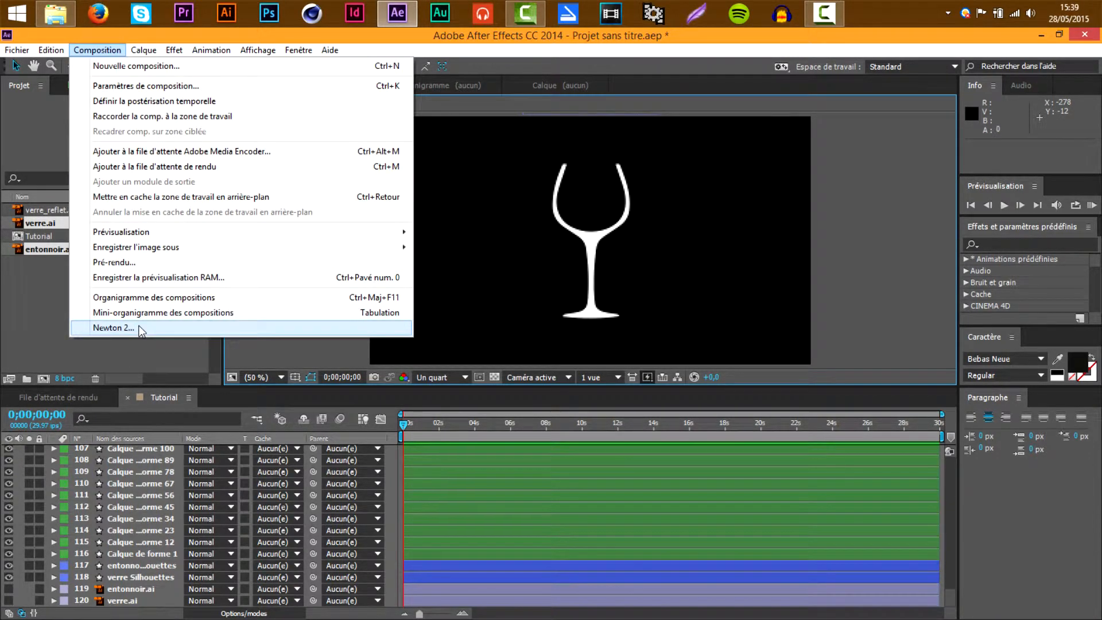
left_click(114, 328)
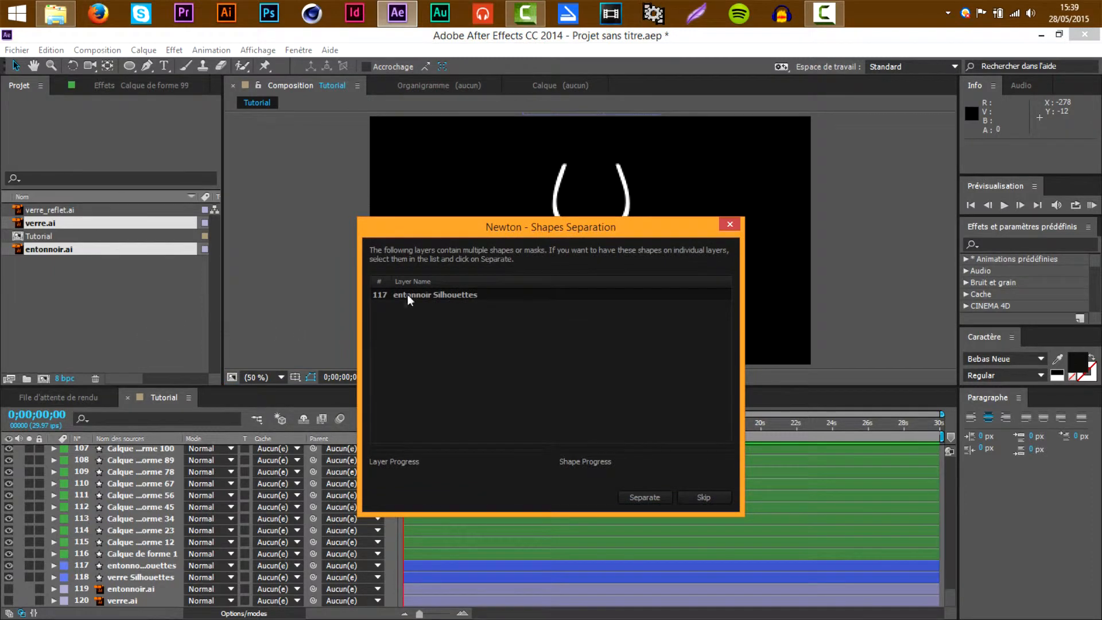
left_click(404, 296)
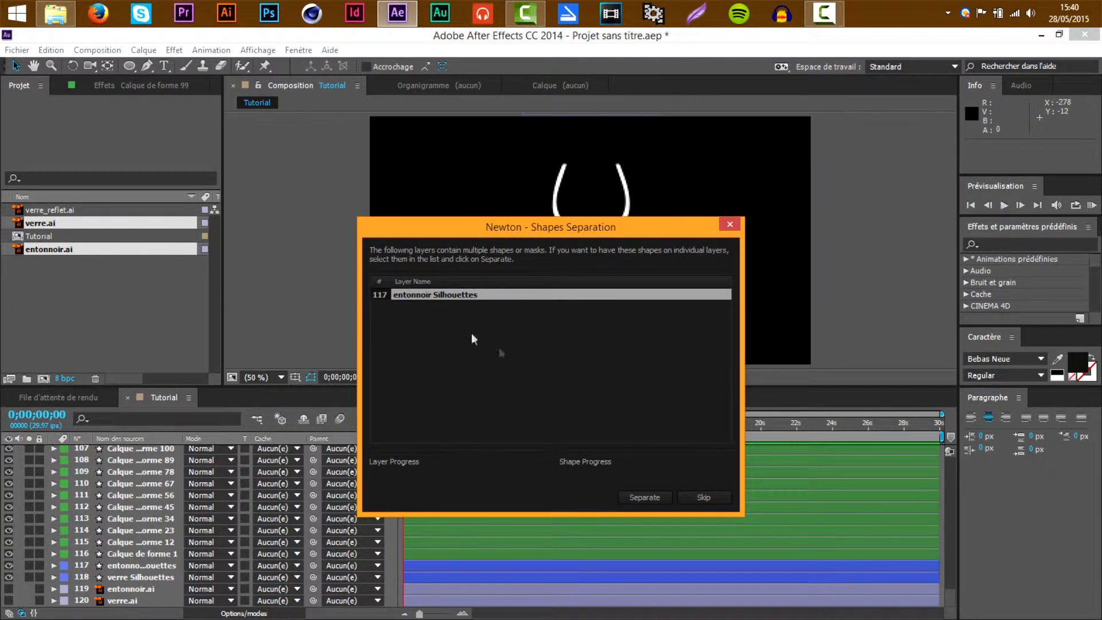
left_click(702, 498)
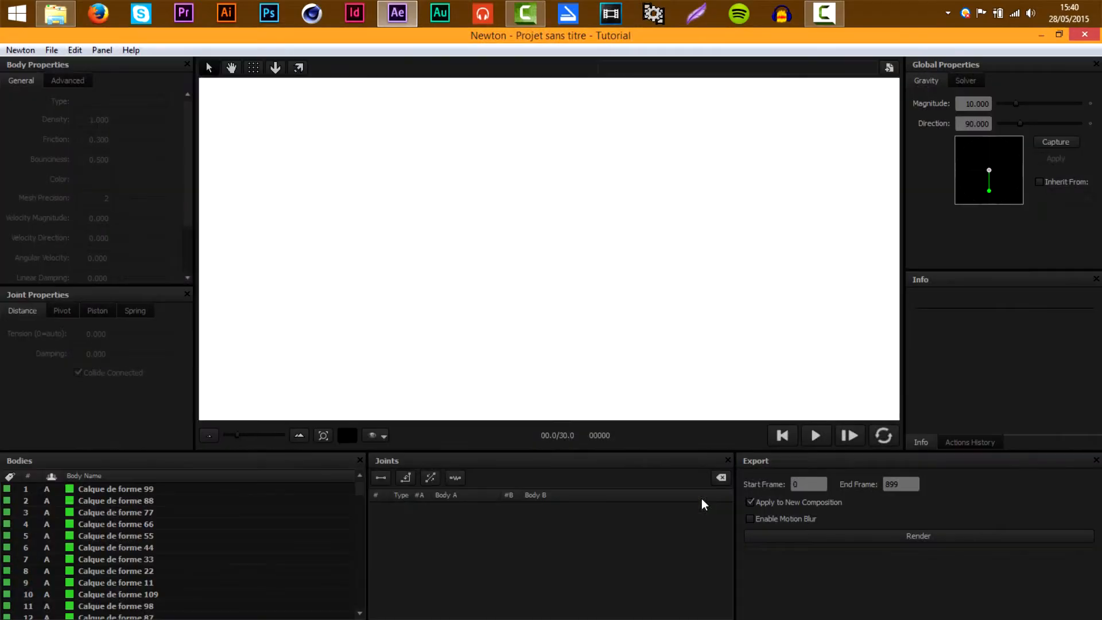
Step: Set the glass silhouette body to Static with a friction of 0.2
scroll(276, 514, "down", 5)
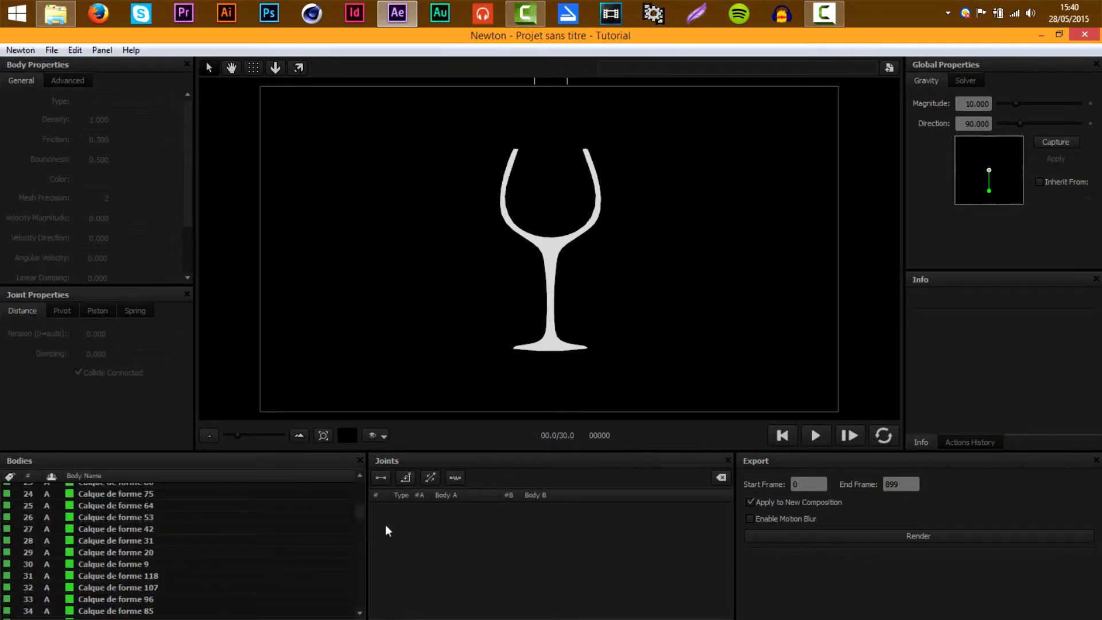
scroll(364, 575, "down", 20)
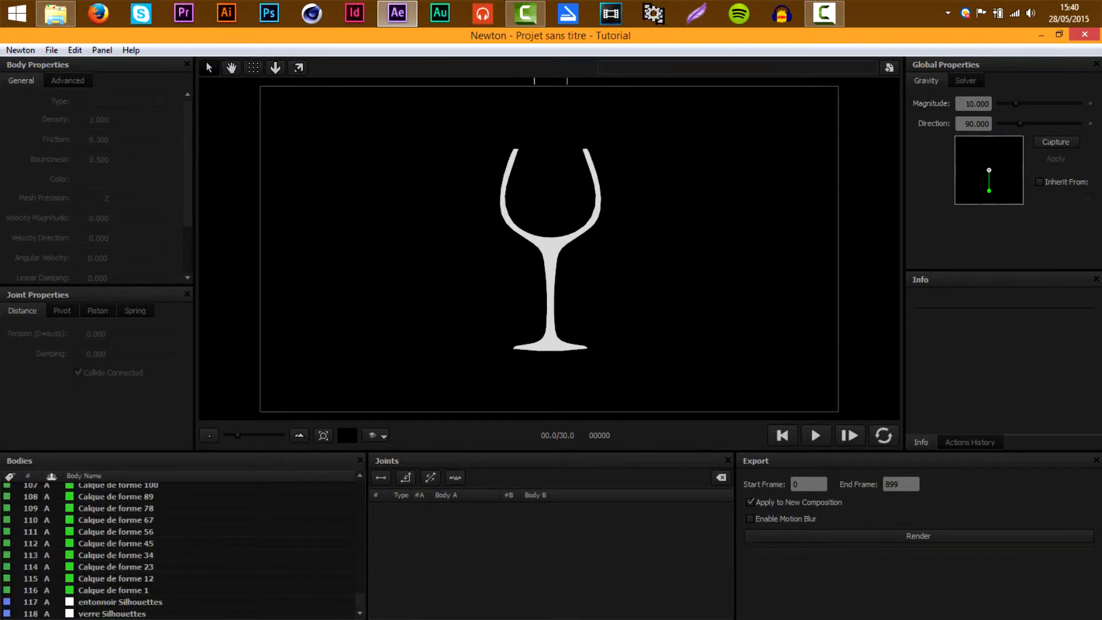
left_click(147, 614)
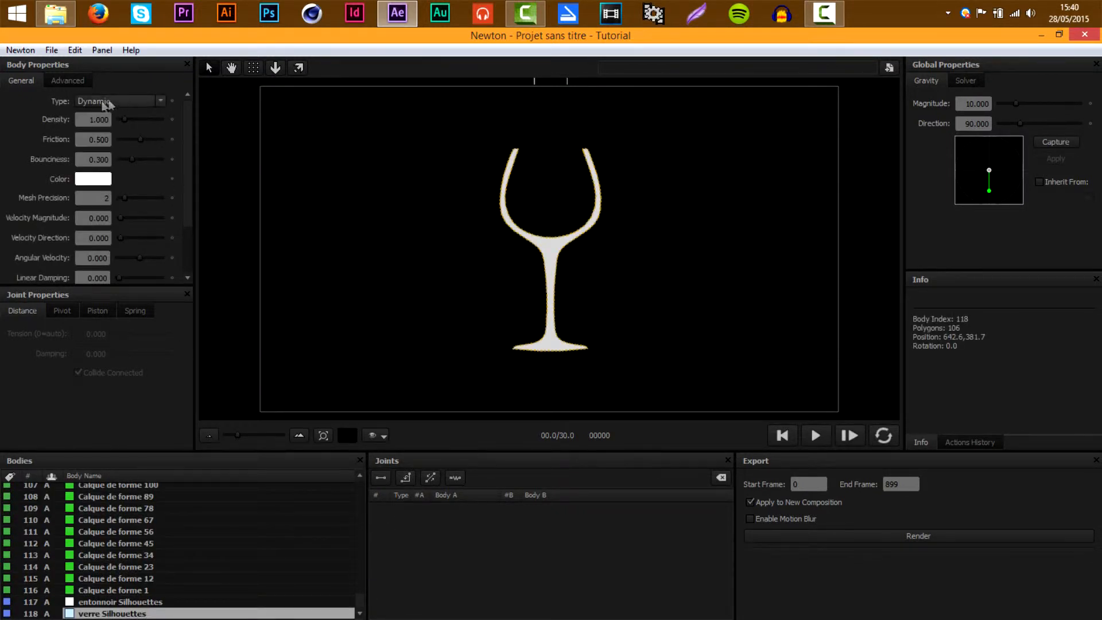
left_click(86, 103)
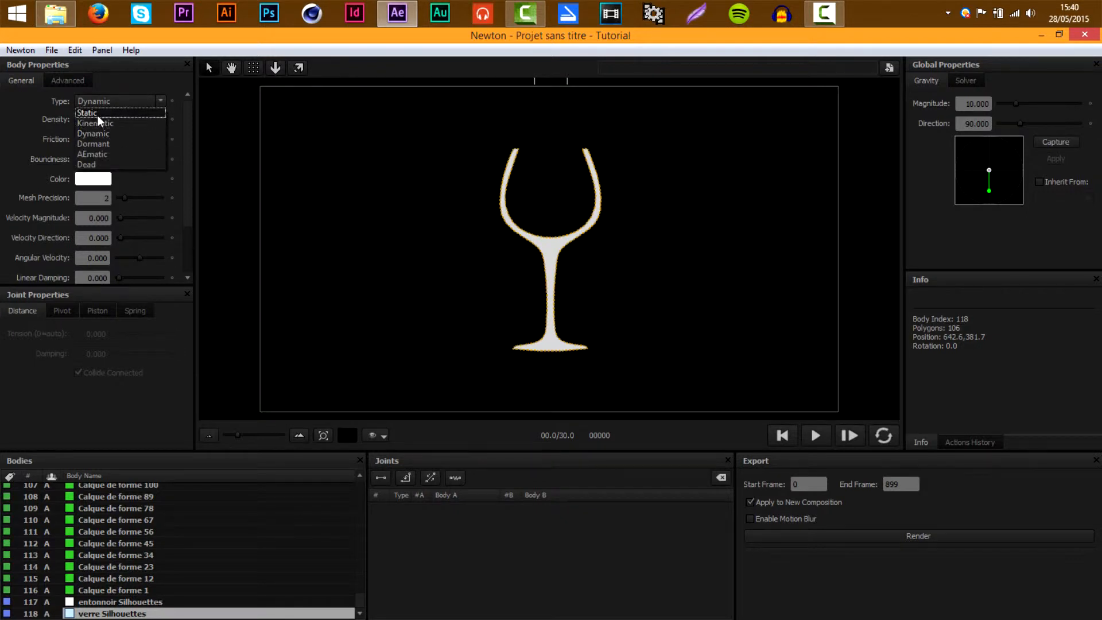
left_click(92, 113)
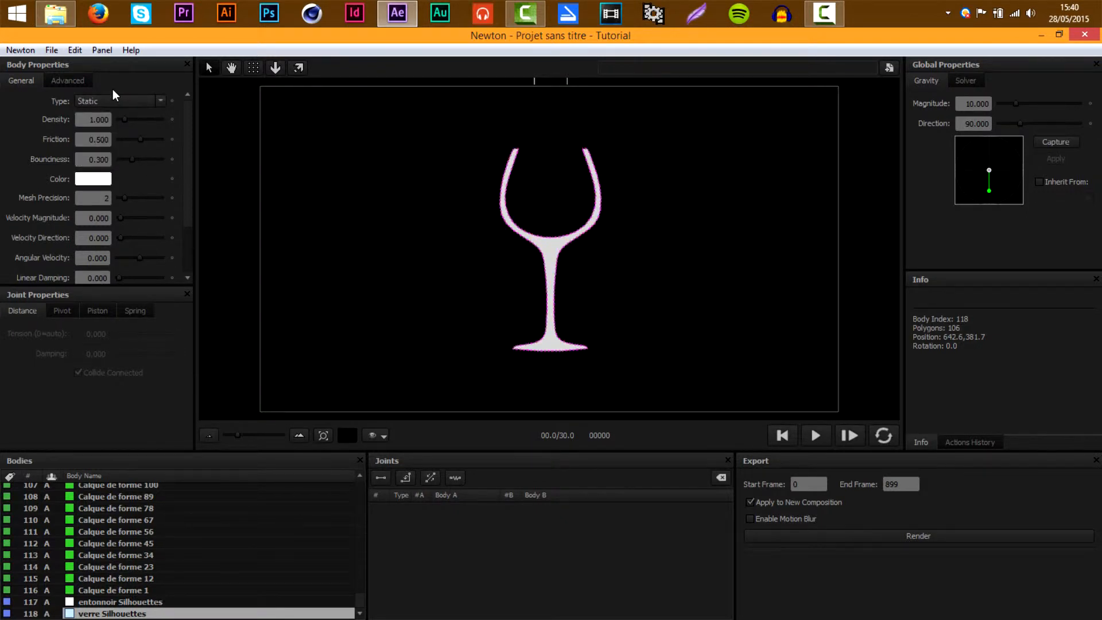
left_click(86, 138)
type("0.2")
key("Return")
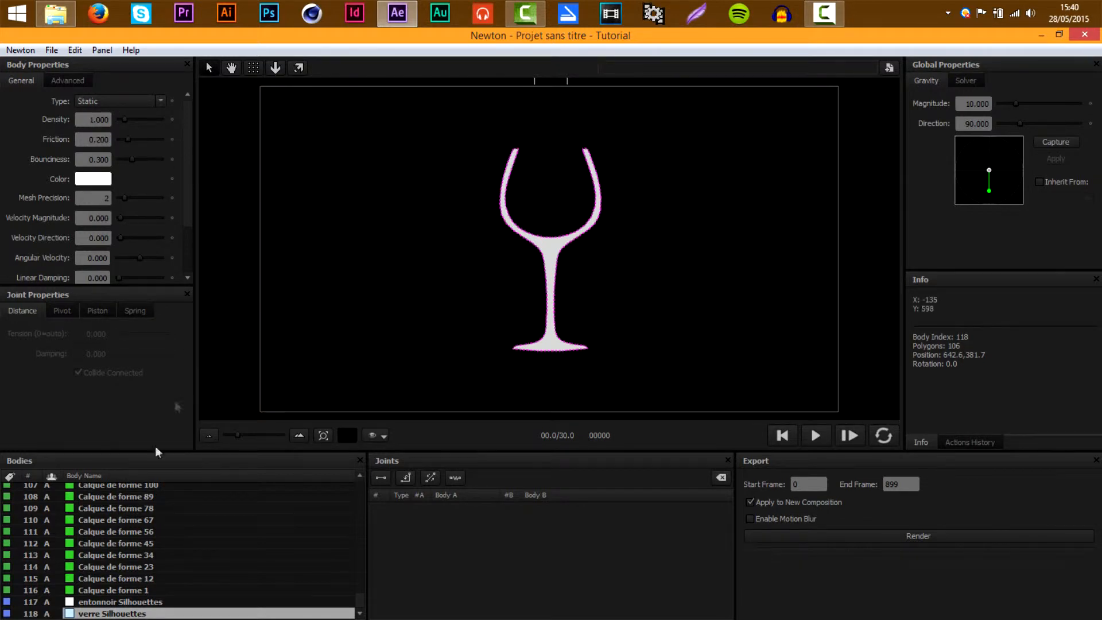
Step: Make the funnel silhouette body Static with friction 0 and bounciness 0
left_click(125, 603)
left_click(92, 102)
left_click(92, 125)
left_click(94, 139)
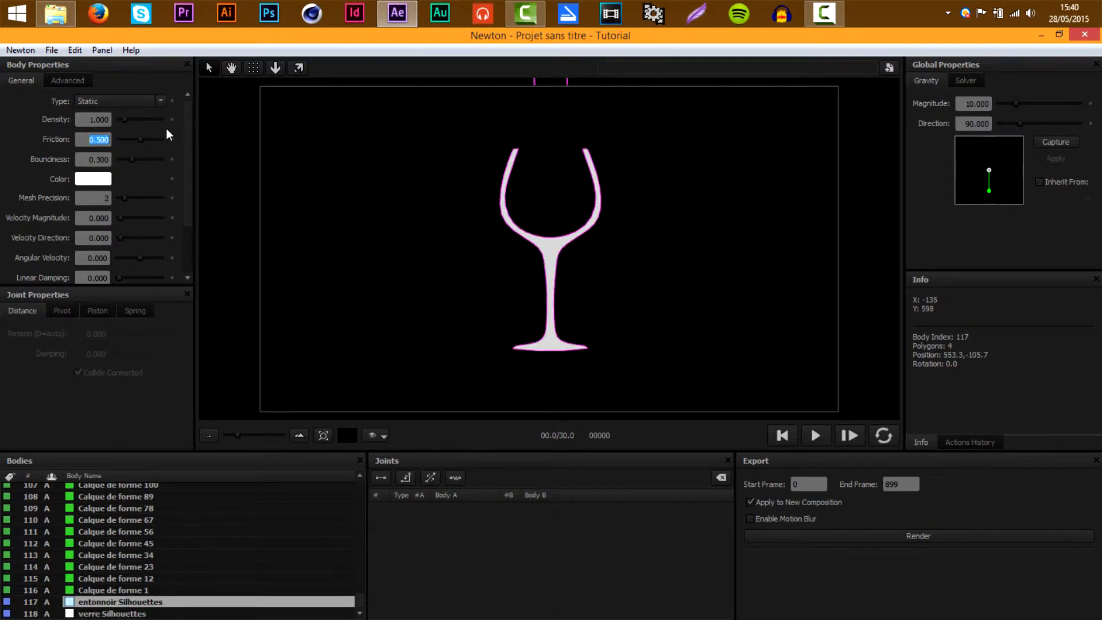
type("0")
left_click(85, 159)
type("0")
key("Return")
Step: Select all the circle bodies and give them a friction of 0.25 and a bounciness of 0.55
left_click(154, 592)
left_click_drag(360, 599, 375, 487)
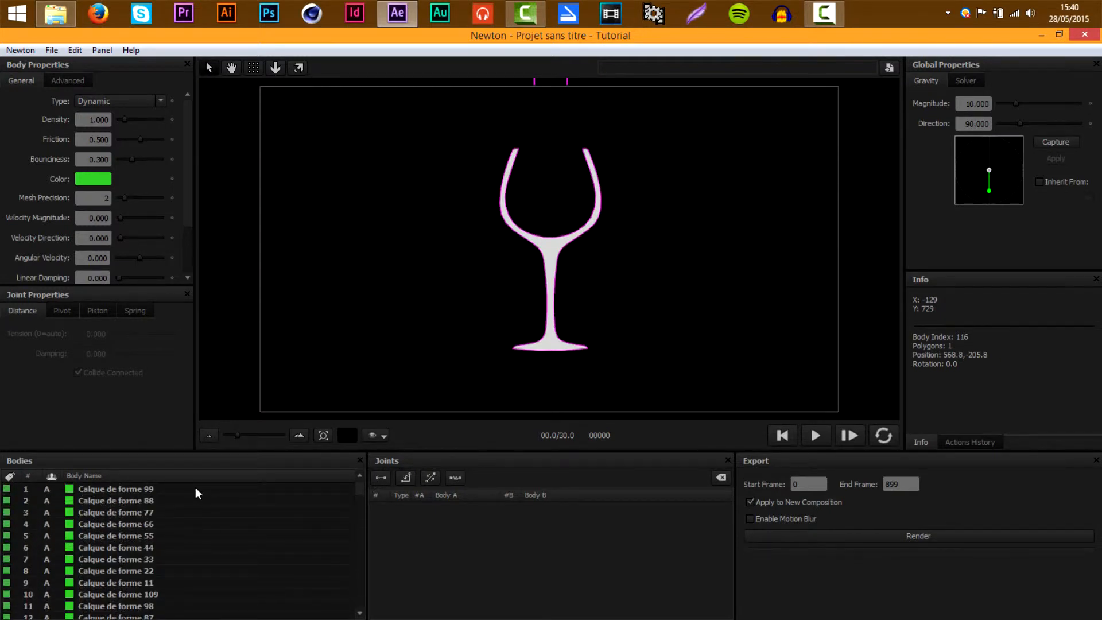
key("ctrl+a")
left_click_drag(83, 141, 129, 126)
type("0.")
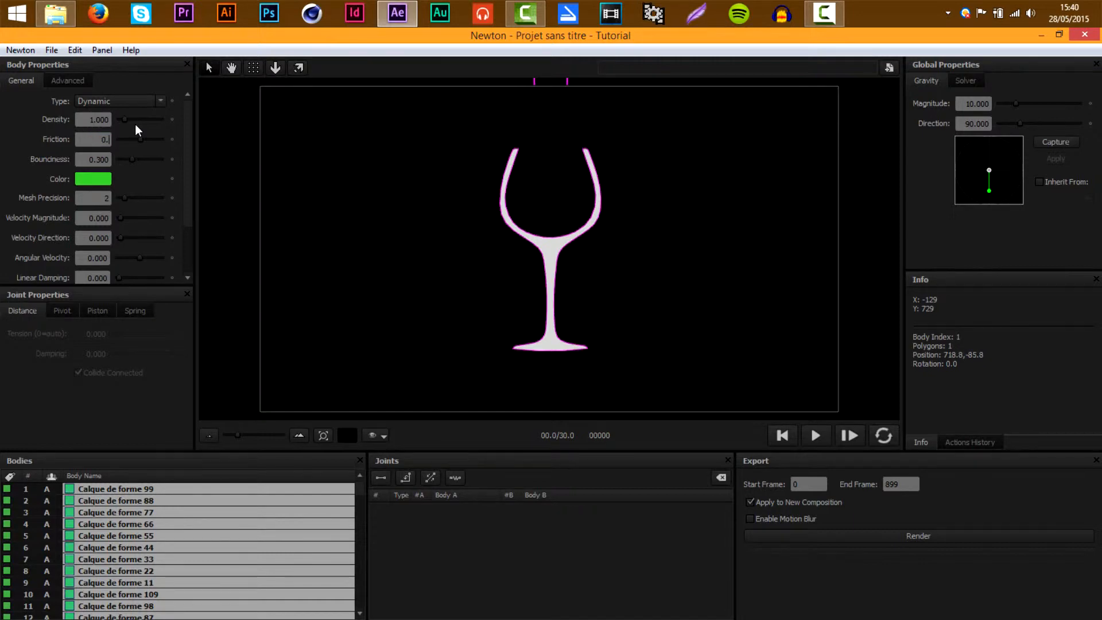
type("250")
key("Return")
left_click_drag(89, 152, 161, 166)
type("0.550")
Step: Run the simulation twice to check how the circles pour into the glass, then rewind it to the start
left_click(816, 436)
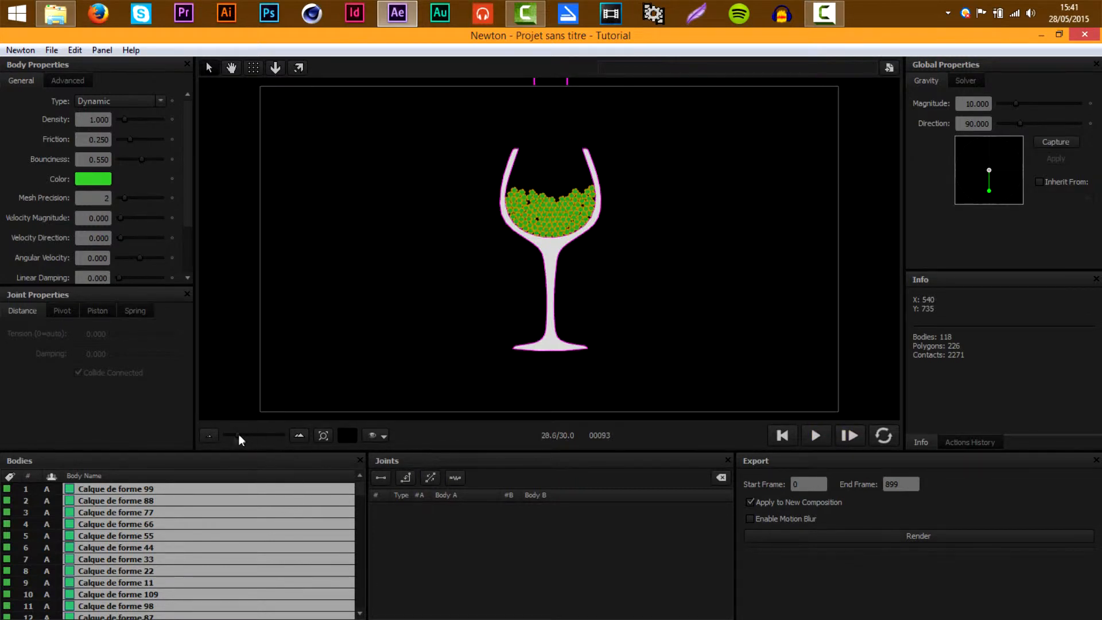
left_click(795, 438)
left_click(820, 434)
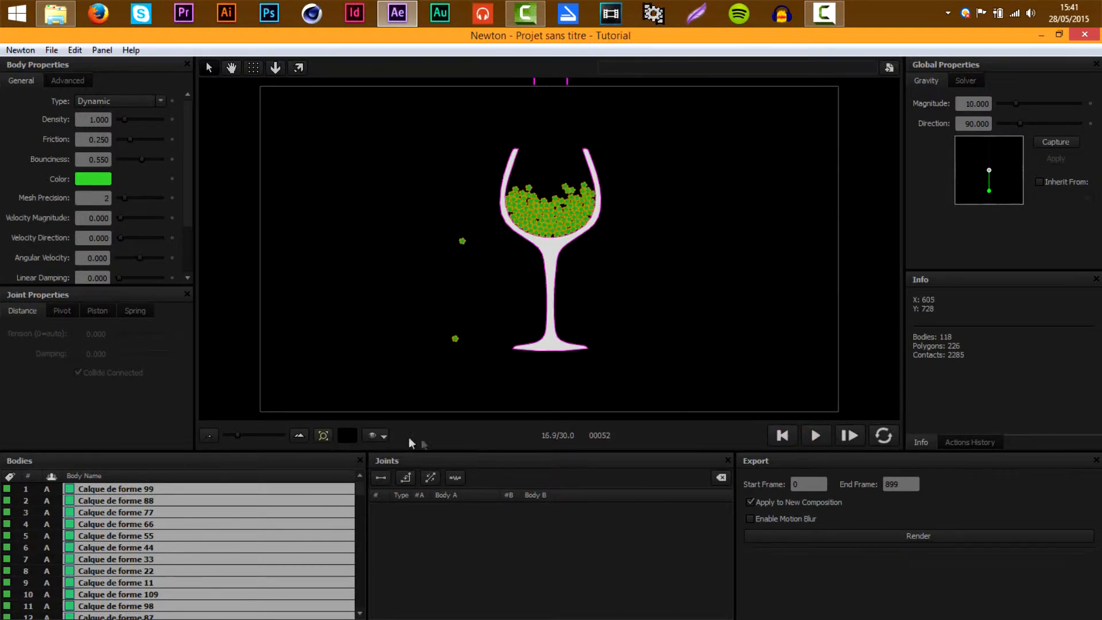
left_click(783, 435)
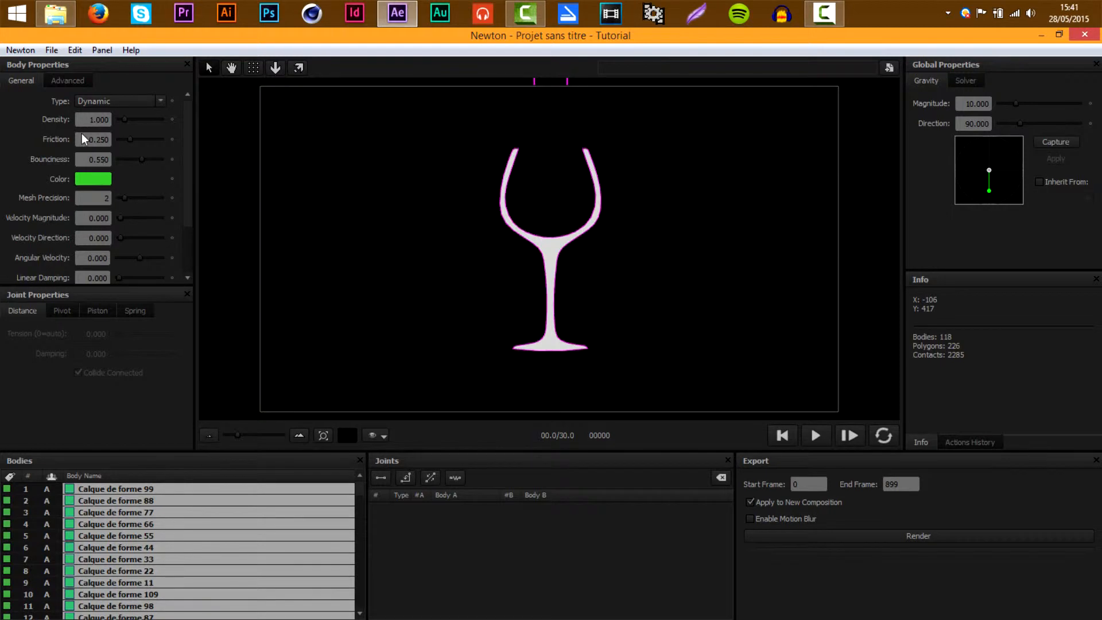
Step: Lower the circle bodies' bounciness to 0.2 and run the simulation
left_click_drag(88, 159, 185, 156)
type("0.3")
key("BackSpace")
type("2")
key("Return")
left_click(816, 436)
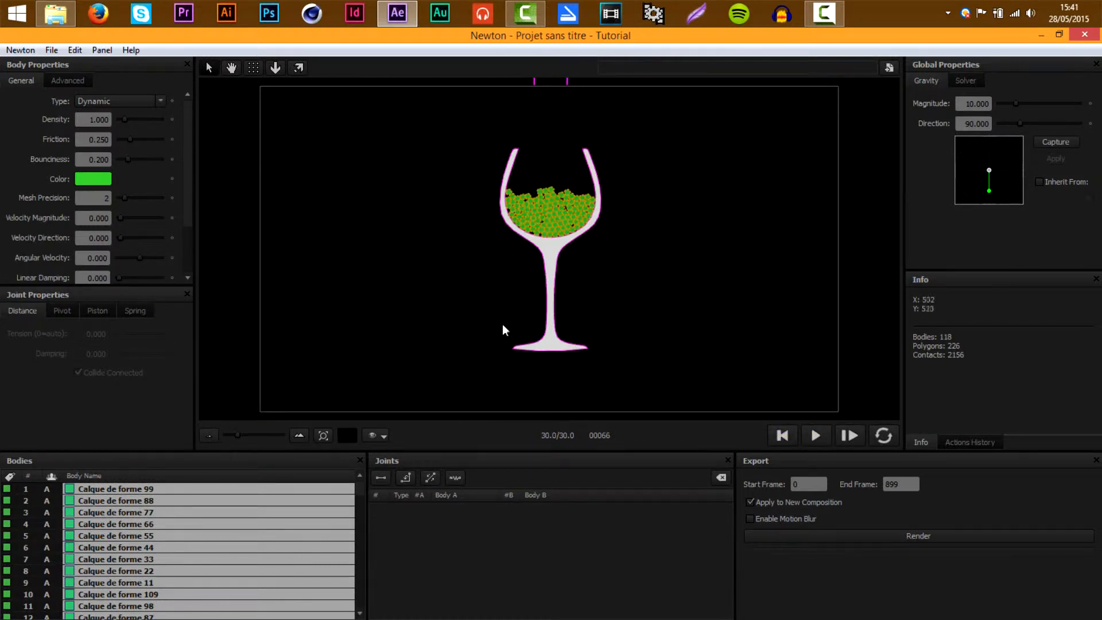
Step: Reduce the circle bodies' bounciness to 0.15, replay the simulation, and close Newton without rendering
left_click_drag(86, 160, 154, 161)
type("0.15")
key("Return")
left_click(815, 436)
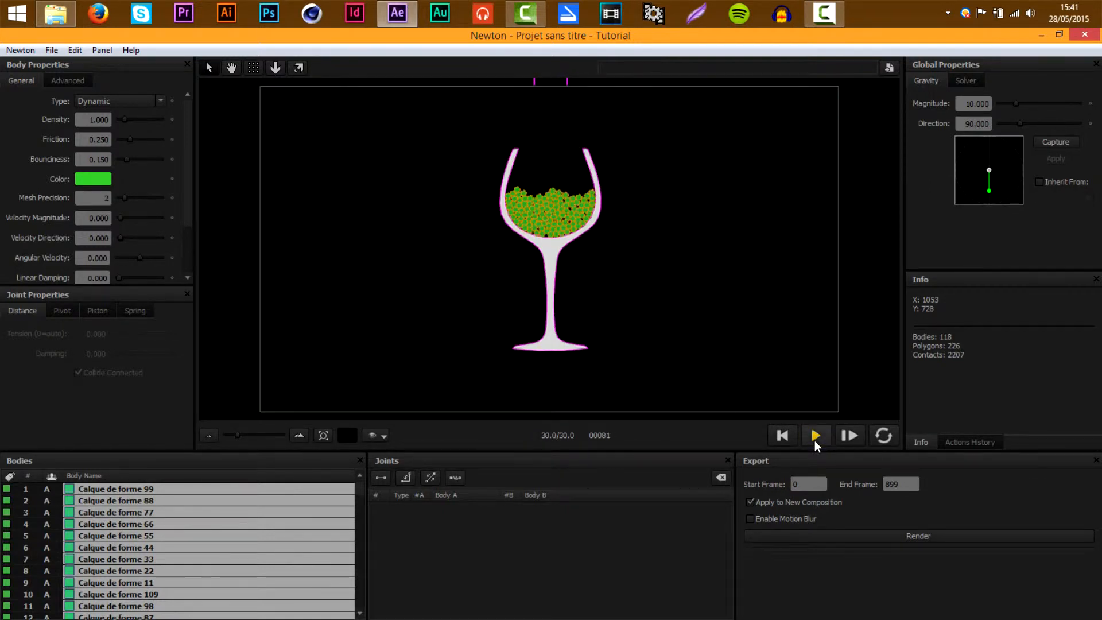
left_click(793, 439)
left_click(785, 432)
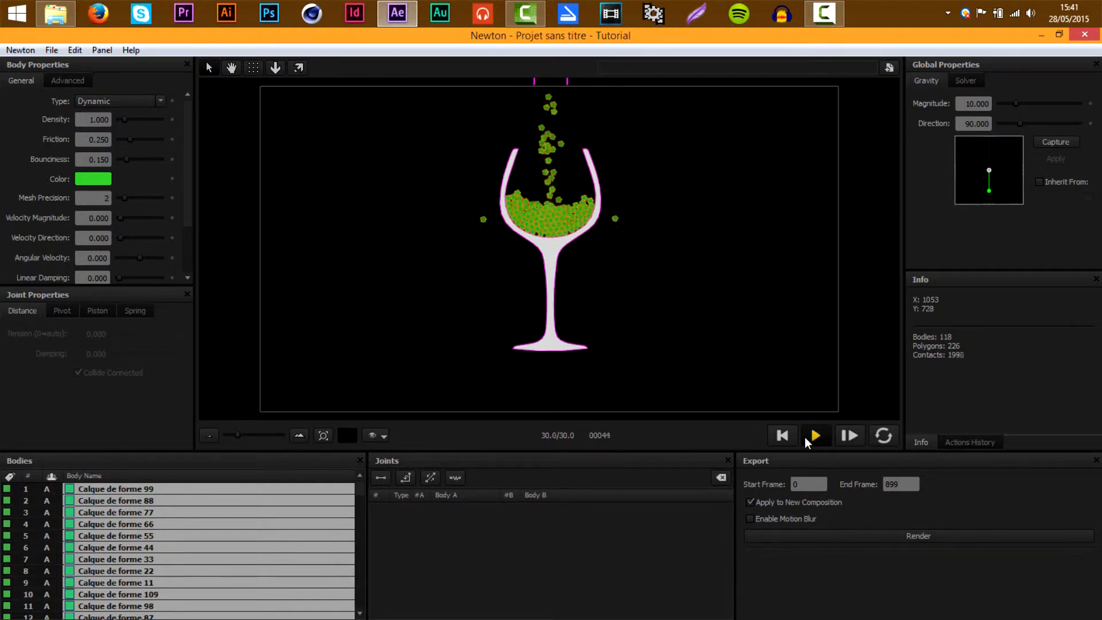
left_click(791, 438)
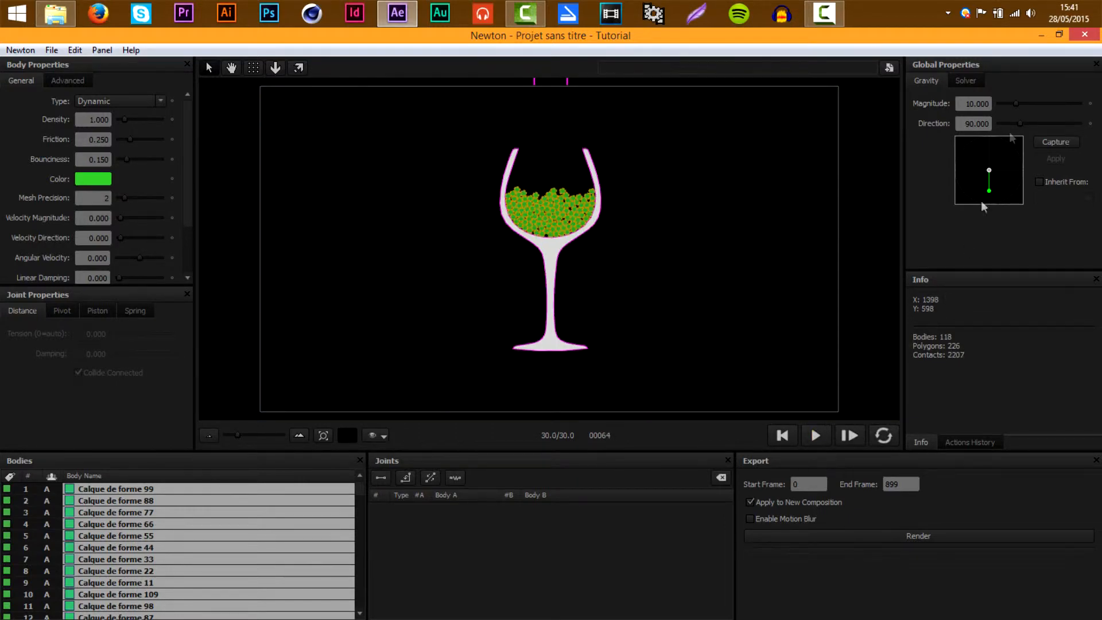
left_click(1085, 34)
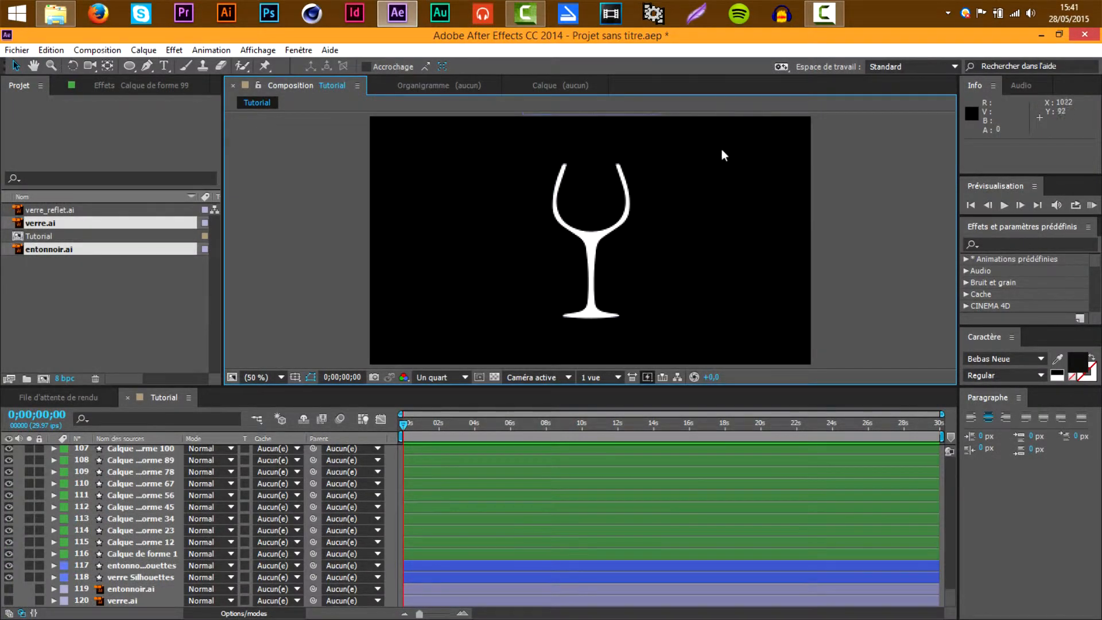
Step: Hide the funnel silhouette layer, duplicate the top two circle rows, and place the copies directly above the grid at equal spacing
left_click_drag(710, 179, 713, 329)
scroll(606, 185, "up", 5)
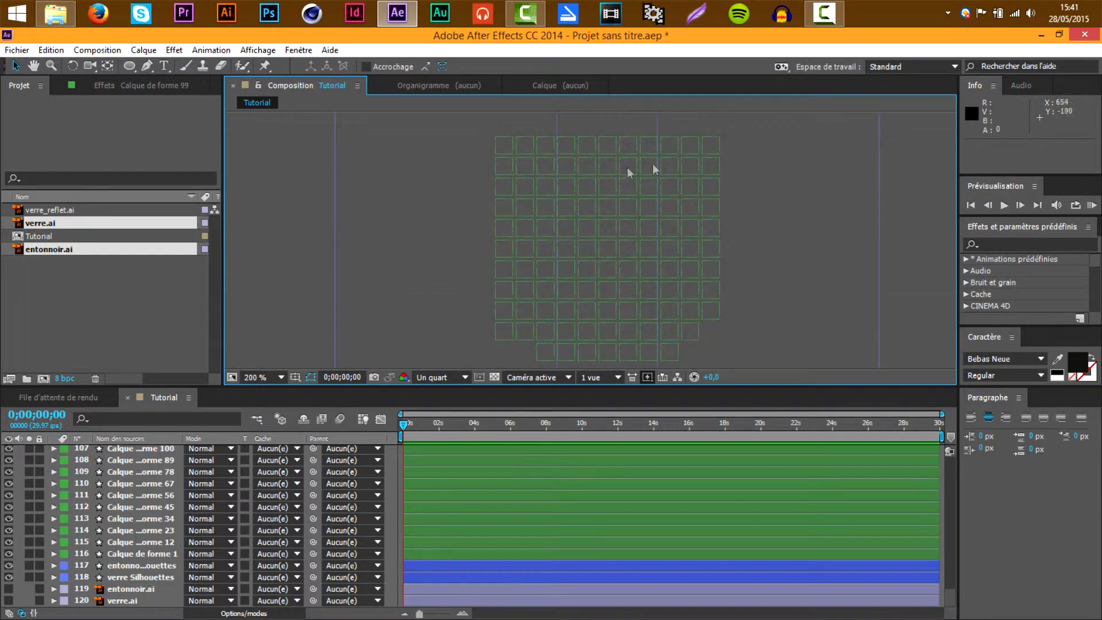
left_click(9, 565)
left_click_drag(753, 165, 492, 124)
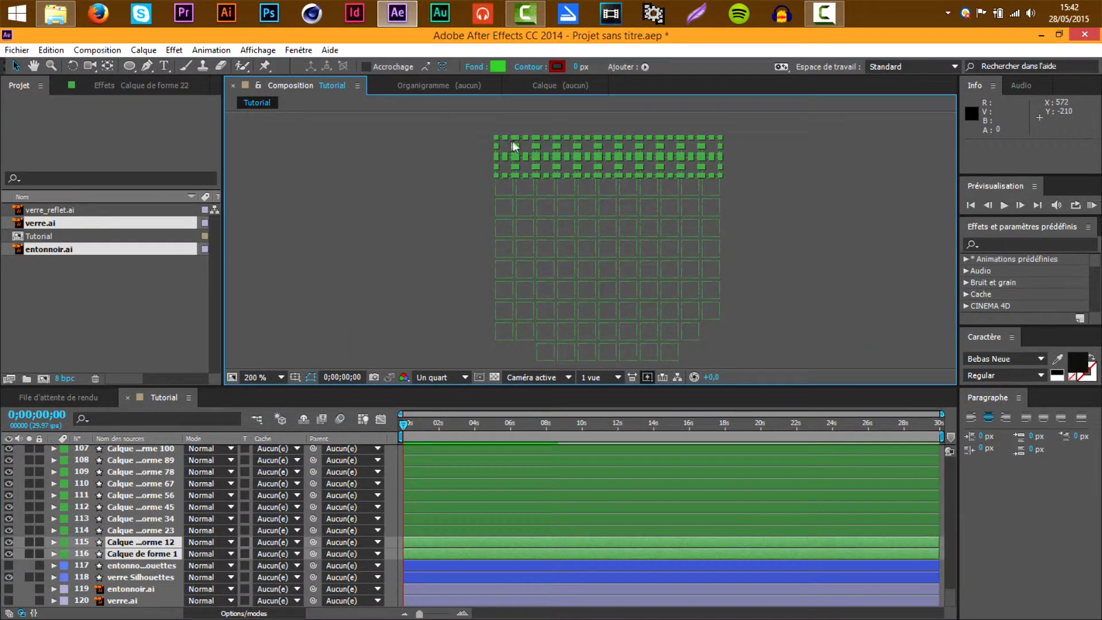
key("ctrl+d")
key("shift+Up")
key("shift+Up")
key("shift+Up")
key("Up")
key("Up")
key("Up")
key("Up")
key("Up")
key("Up")
key("shift+Up")
key("shift+Up")
key("shift+Up")
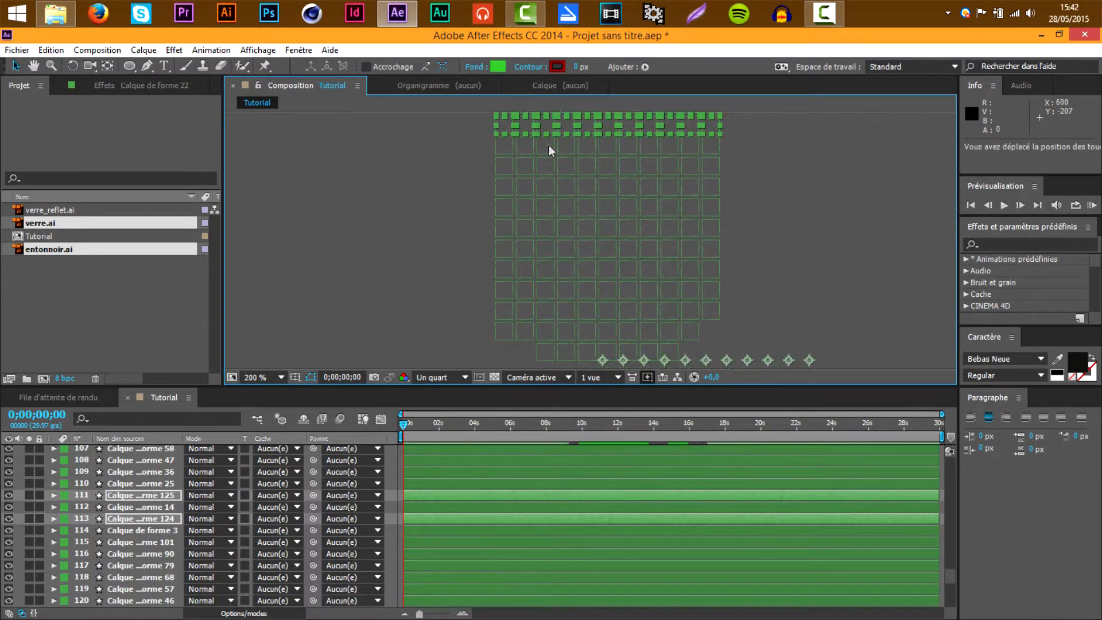
Step: Duplicate the two newly added circle rows, move the copies up to stack directly above them, and deselect everything
left_click_drag(549, 145, 554, 252)
key("ctrl+d")
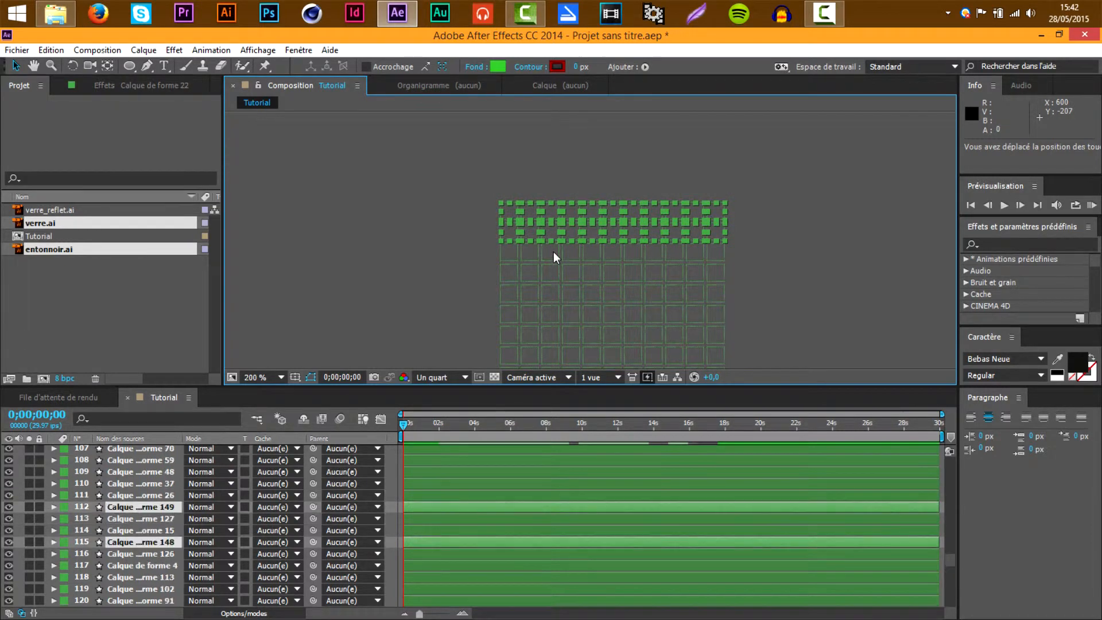
key("shift+Up")
key("shift+Up")
key("shift+Up")
key("shift+Up")
key("shift+Up")
key("shift+Up")
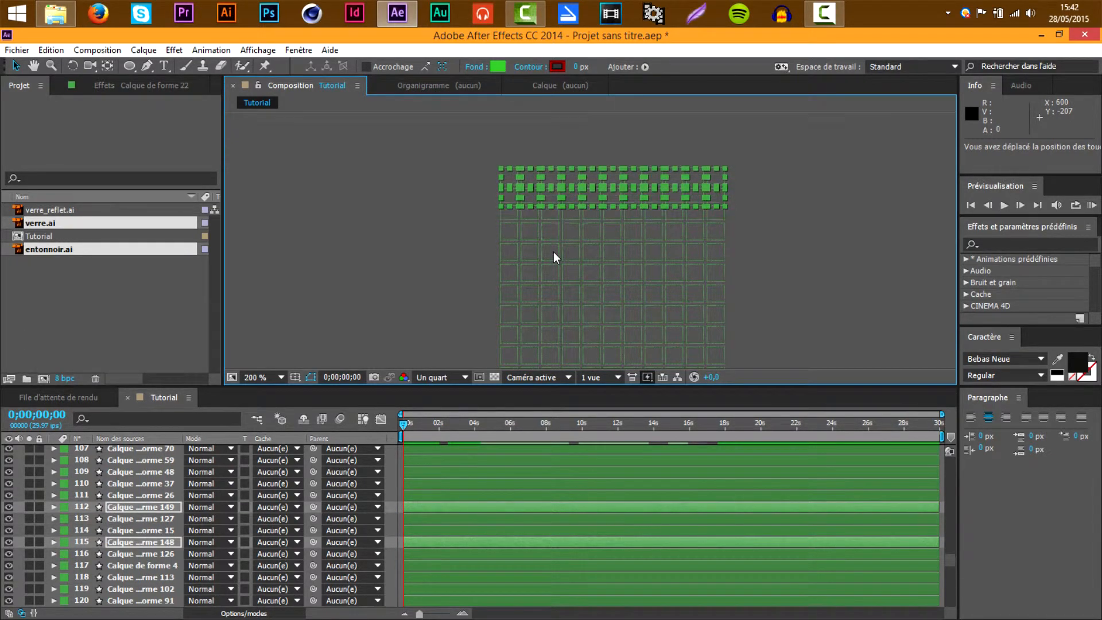
left_click(460, 250)
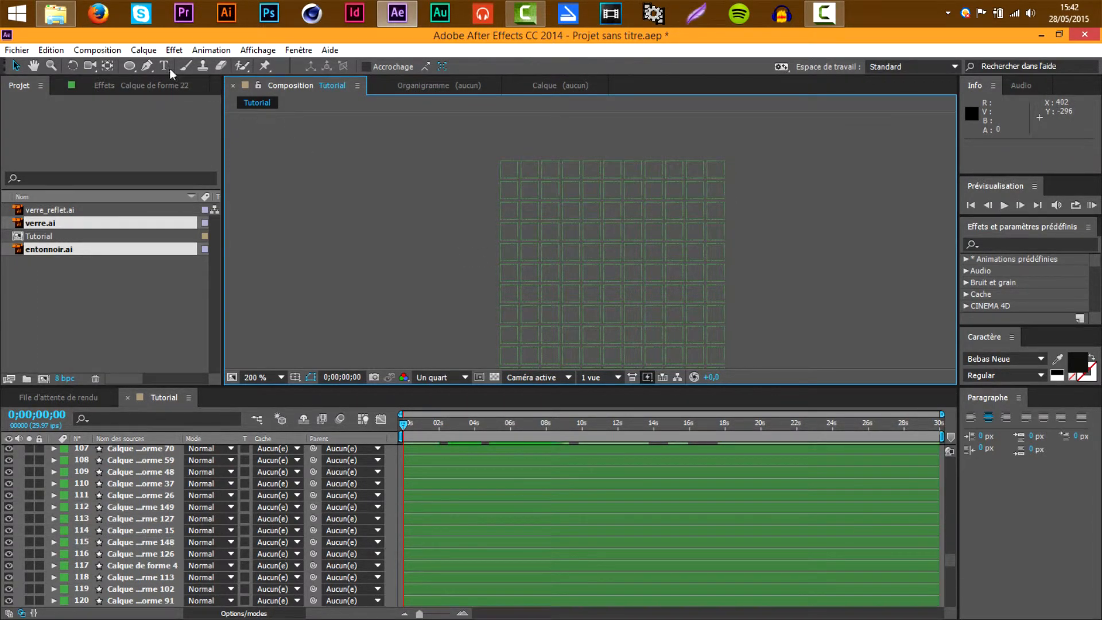
left_click(97, 50)
left_click(175, 328)
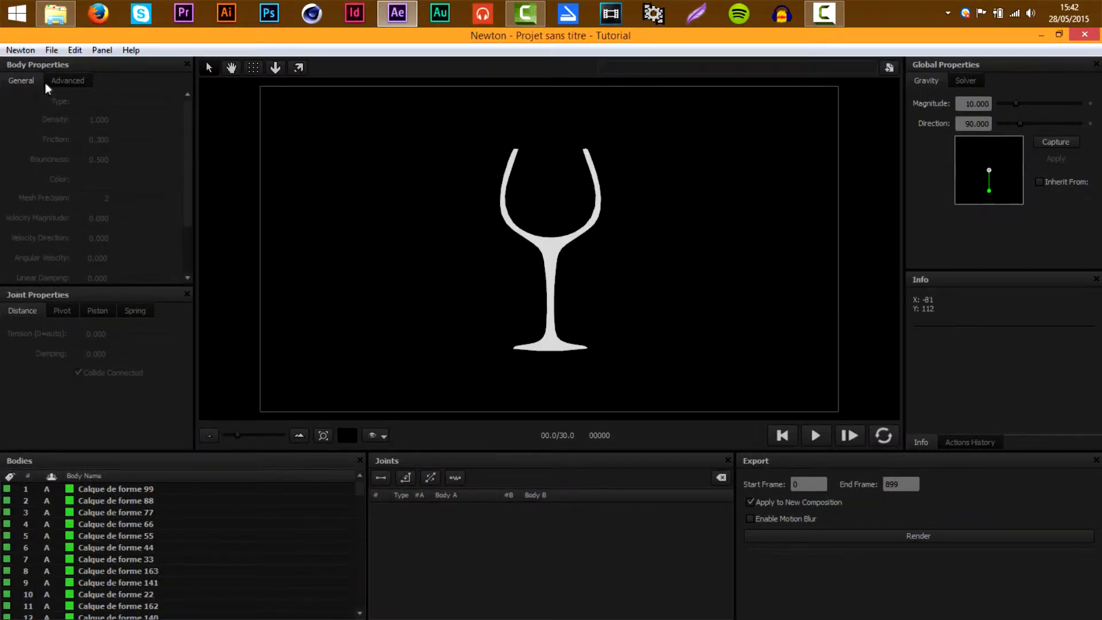
scroll(101, 505, "down", 7)
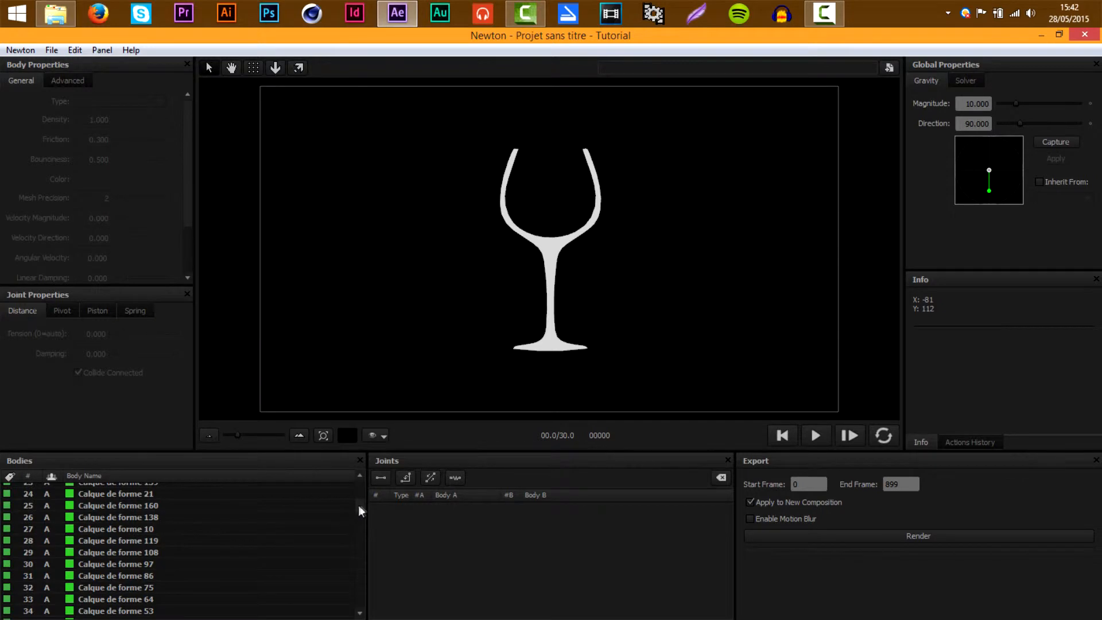
left_click_drag(359, 505, 362, 618)
left_click(180, 613)
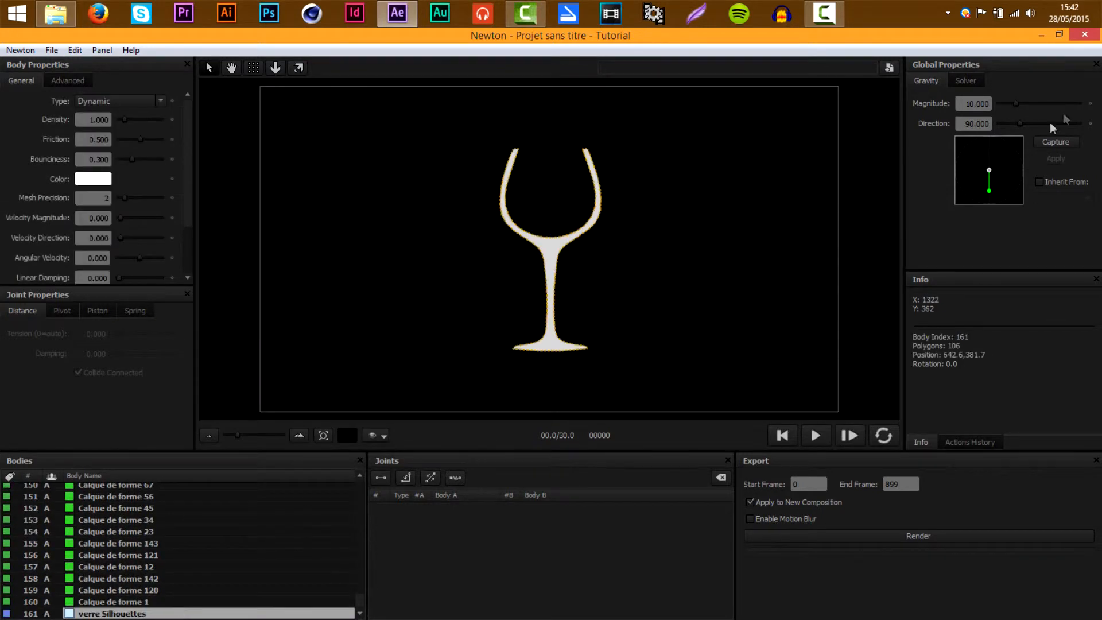
left_click(1086, 35)
Step: Make the funnel silhouette layer visible again and reload the composition in Newton 2, skipping shape separation
scroll(179, 508, "down", 15)
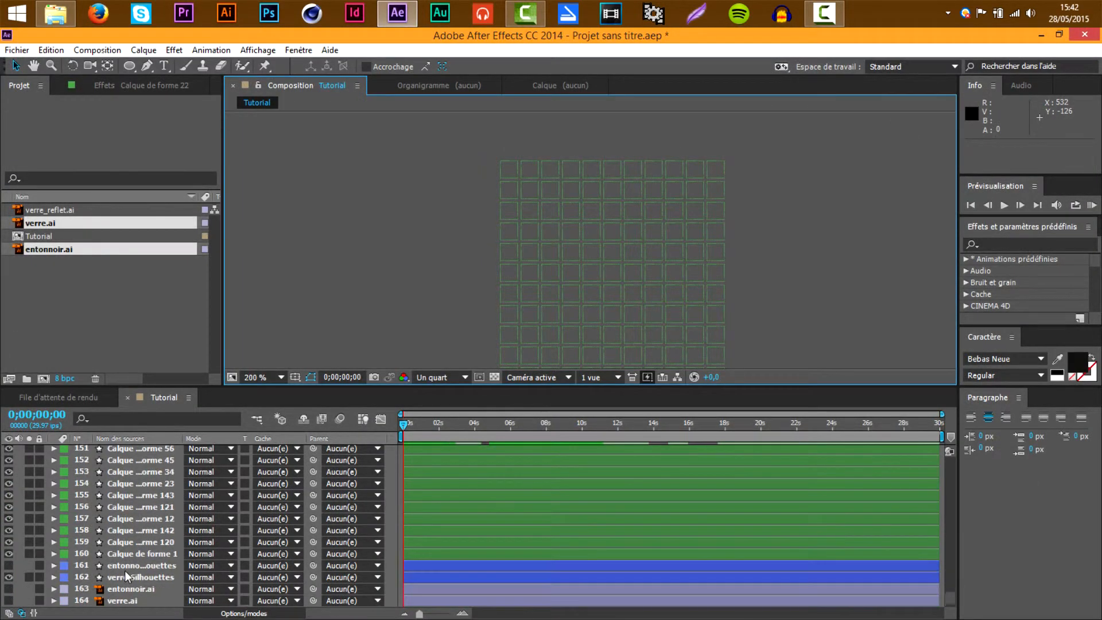
left_click(9, 566)
left_click(97, 50)
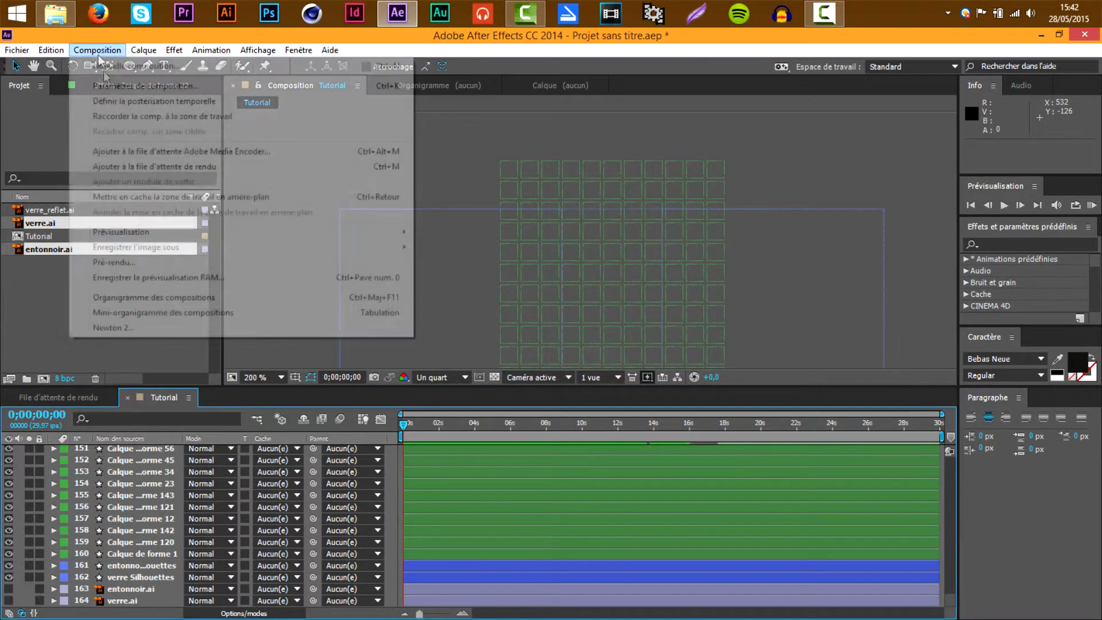
left_click(148, 333)
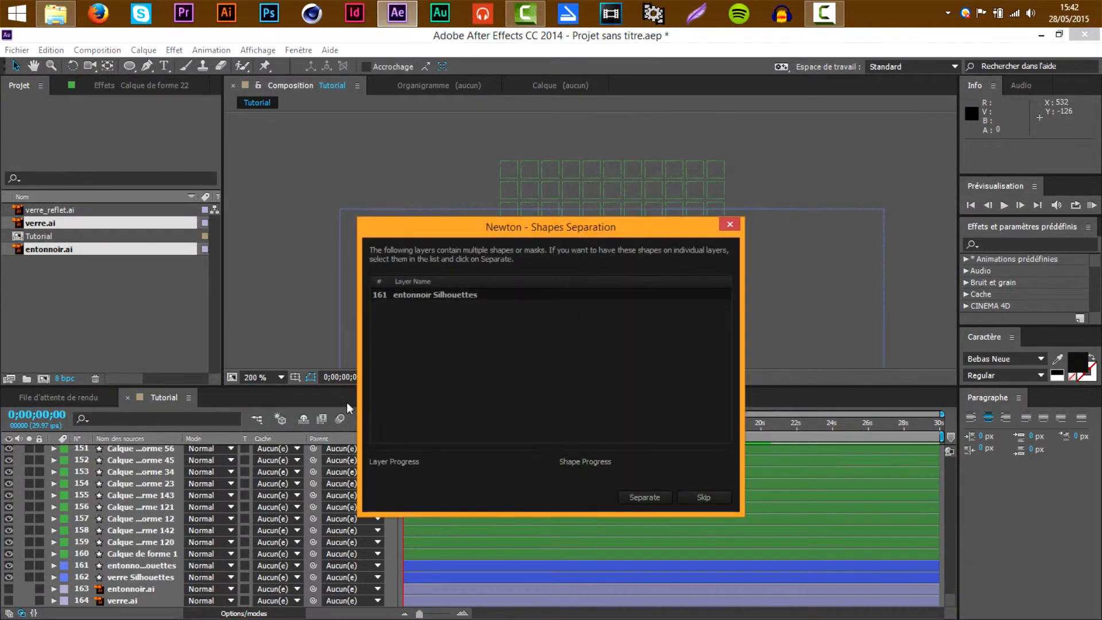
left_click(704, 497)
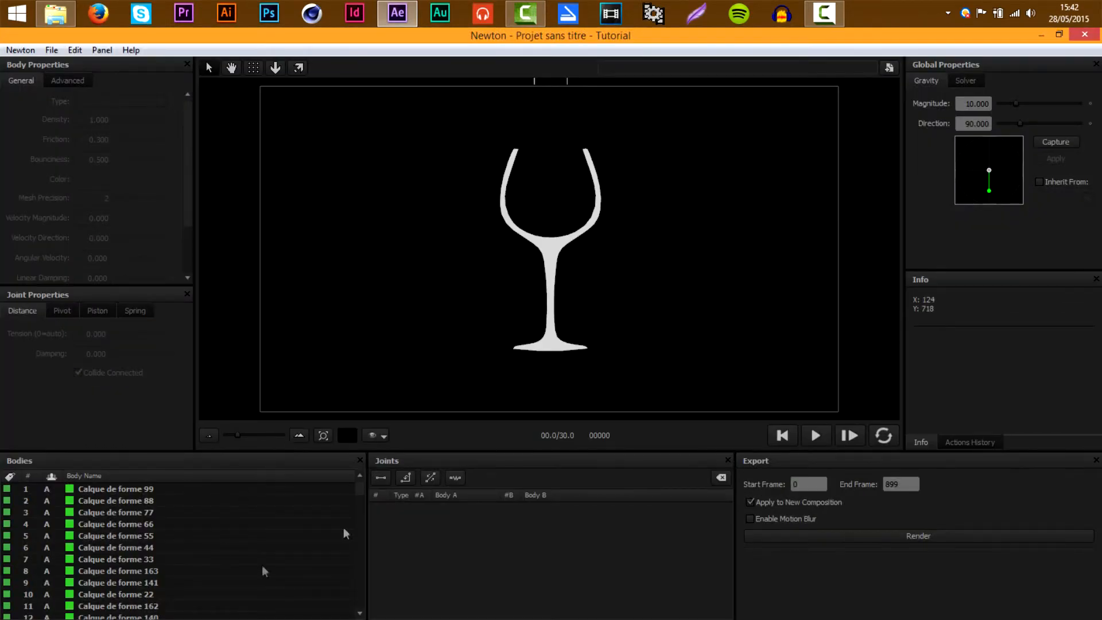
Step: Make the wine glass silhouette body static and set its friction to 0.25
left_click_drag(360, 495, 368, 613)
left_click(237, 615)
left_click(116, 104)
left_click(110, 111)
double_click(90, 136)
type("0.250")
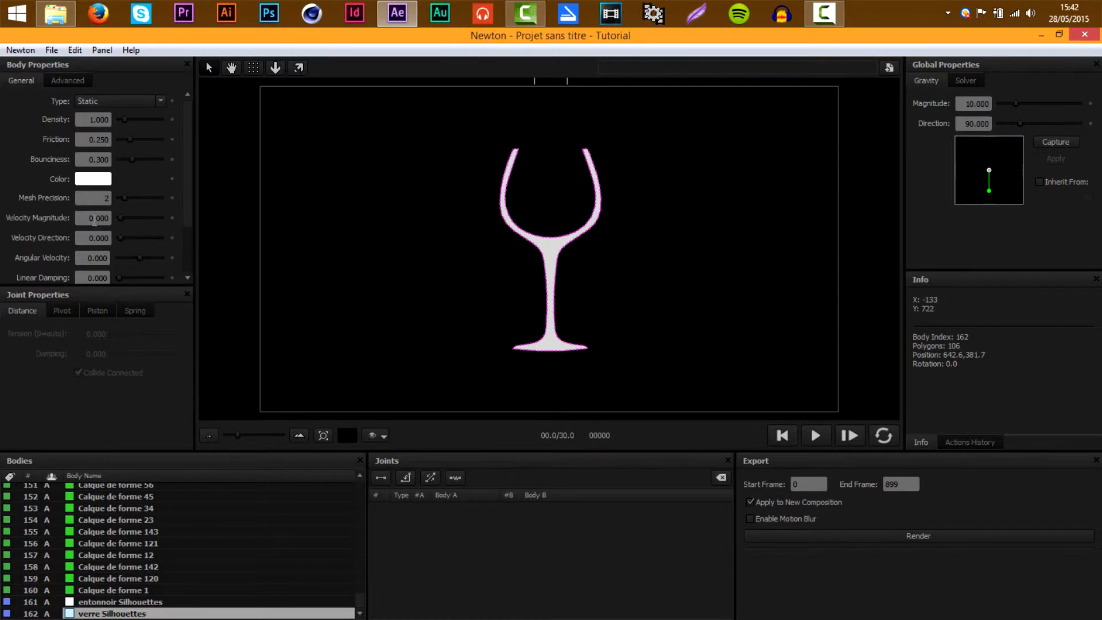
Step: Make the funnel silhouette body static and set its bounciness to 0
left_click(131, 601)
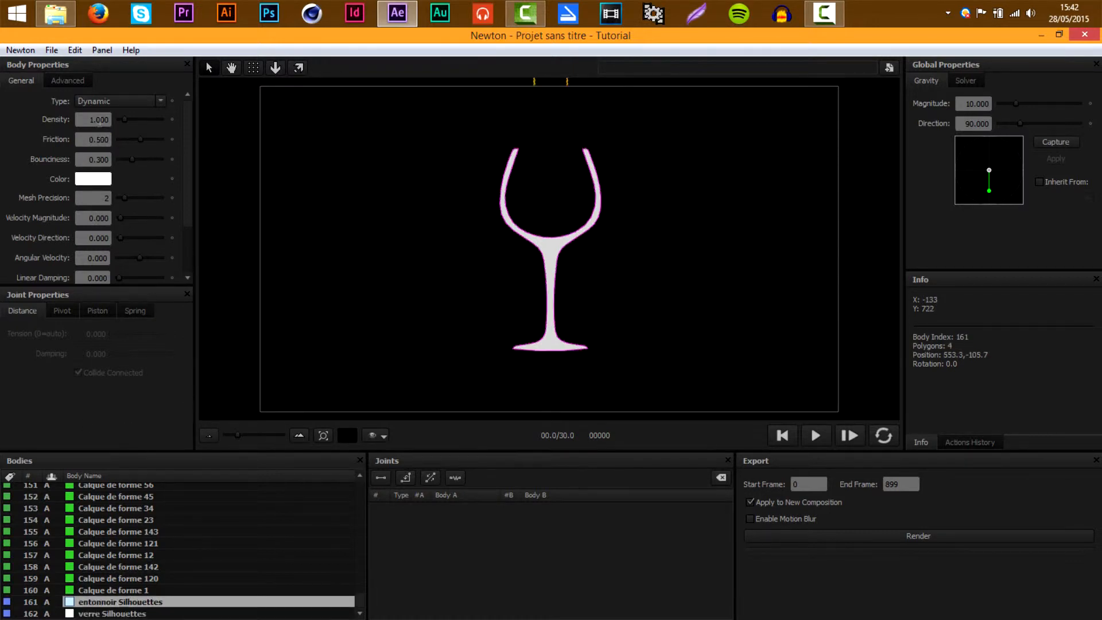
left_click(118, 101)
left_click(98, 114)
double_click(94, 139)
double_click(90, 160)
type("0")
key("Return")
Step: Set friction to 0.35 and bounciness to 0.15 for all circle bodies and run the simulation
left_click(202, 590)
left_click_drag(361, 601, 360, 481)
left_click(230, 488, "shift")
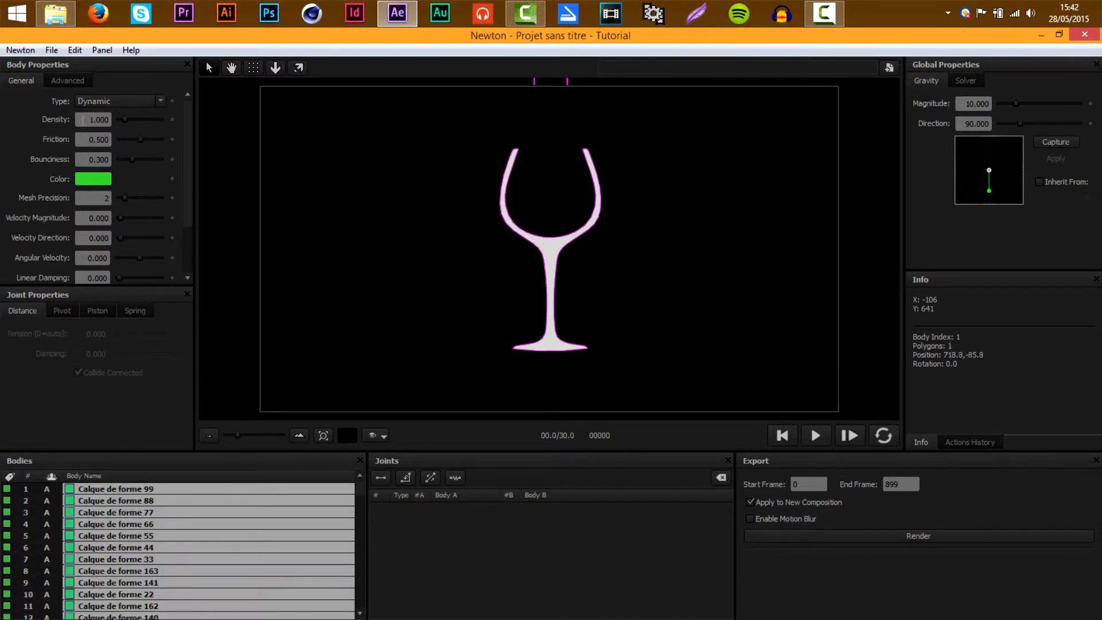
left_click_drag(86, 139, 185, 129)
type("0.350")
key("Return")
left_click_drag(85, 156, 275, 162)
type("0.150")
key("Return")
left_click(817, 437)
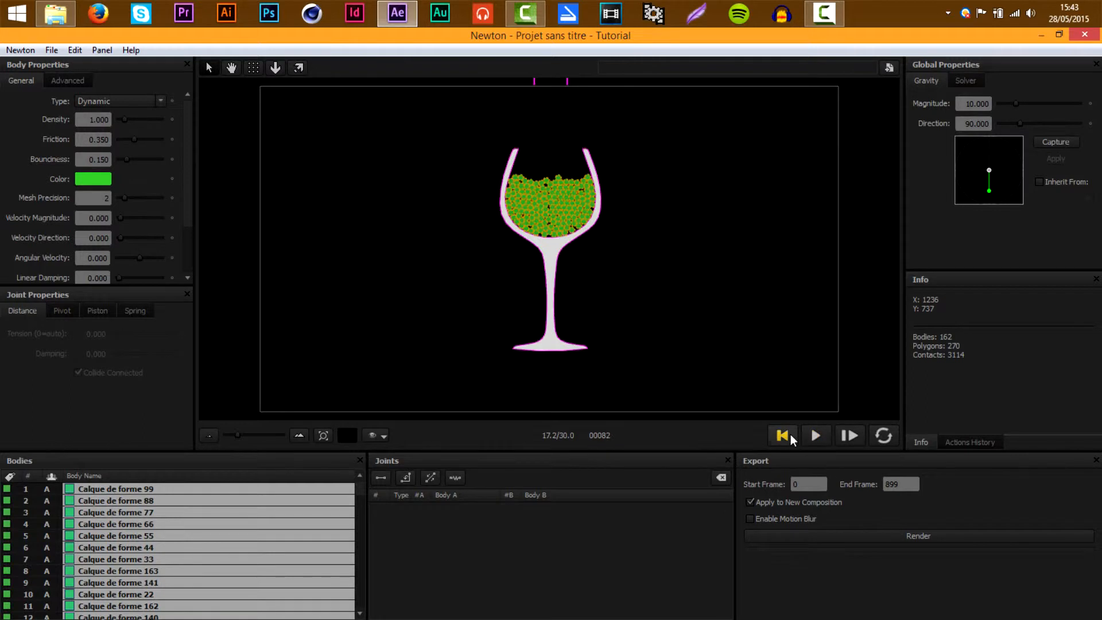
Step: Rewind the simulation, set the circle bodies' friction to 0.25, and replay the pour from the start
left_click(791, 434)
left_click_drag(83, 140, 245, 139)
type("0.250")
key("Return")
left_click(823, 437)
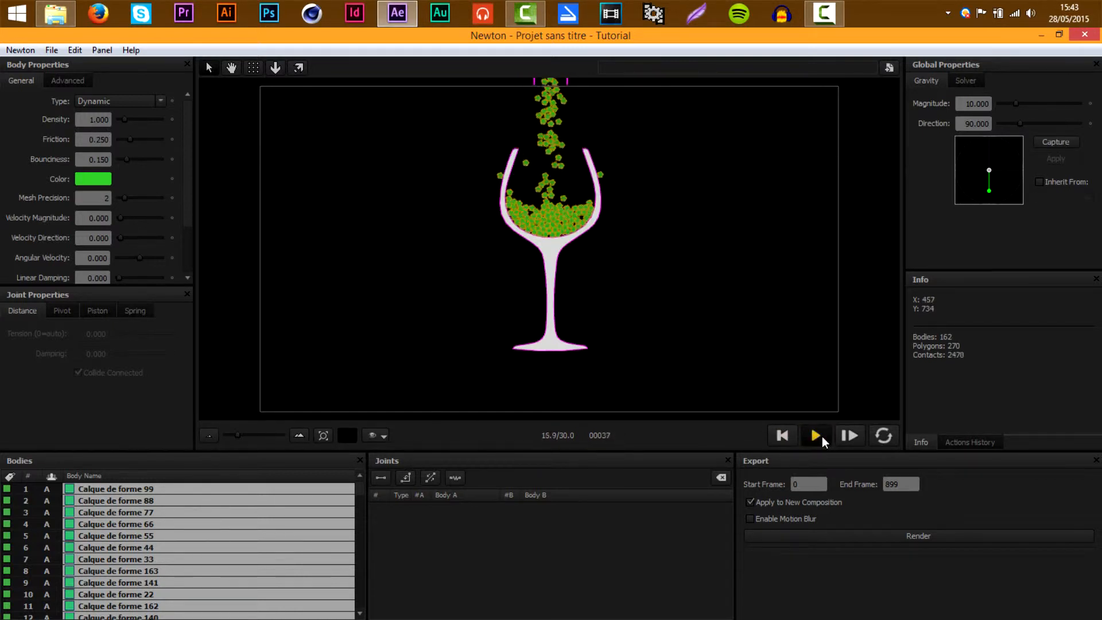
left_click(822, 436)
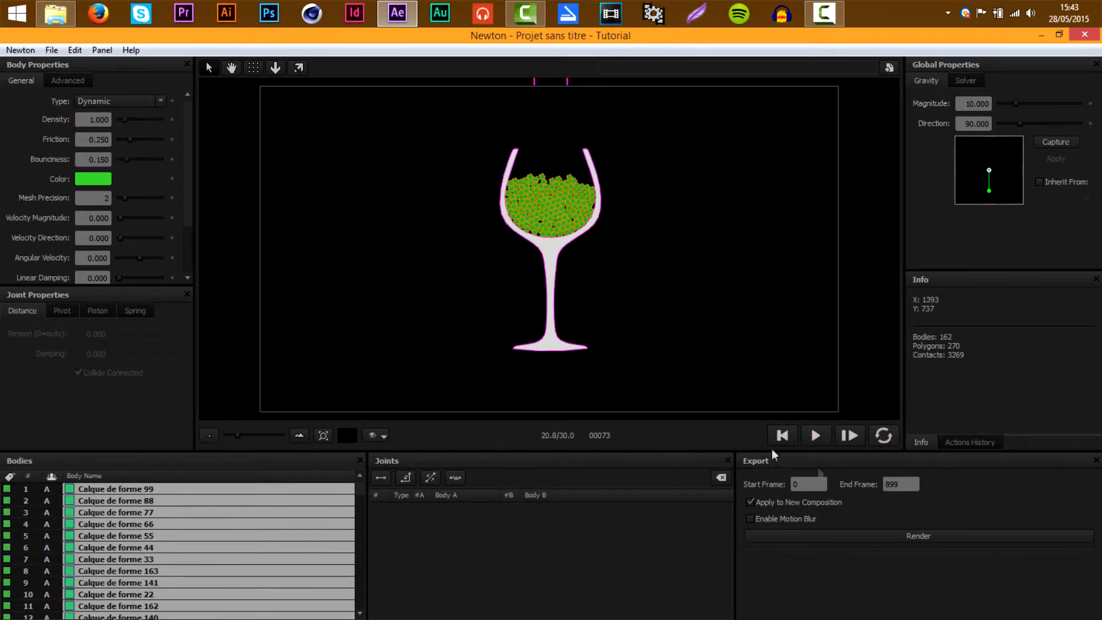
left_click(783, 435)
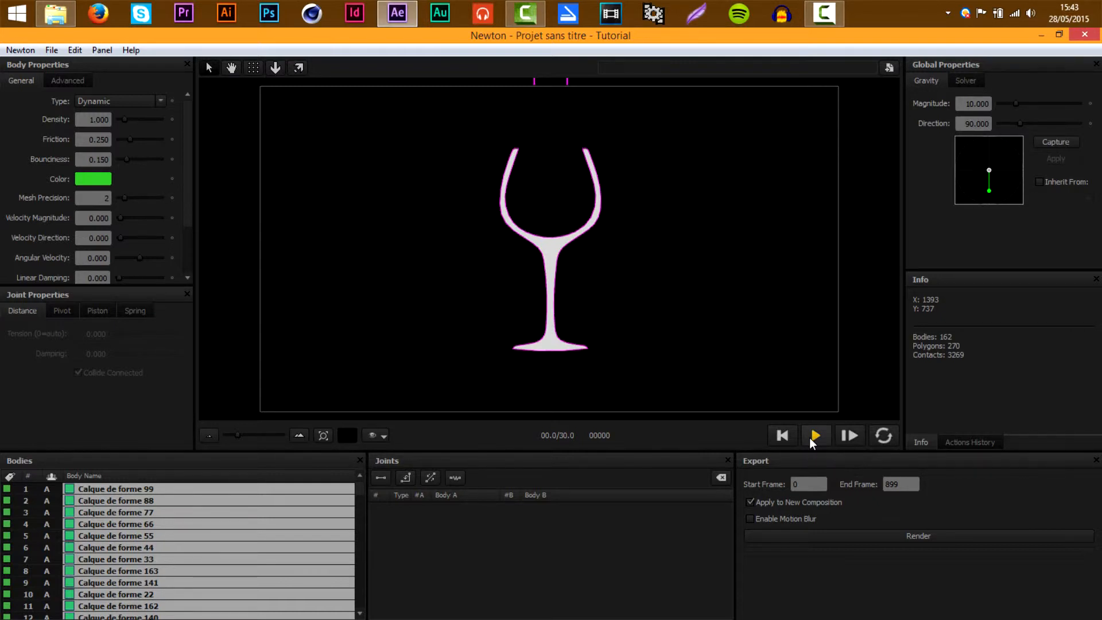
left_click(811, 437)
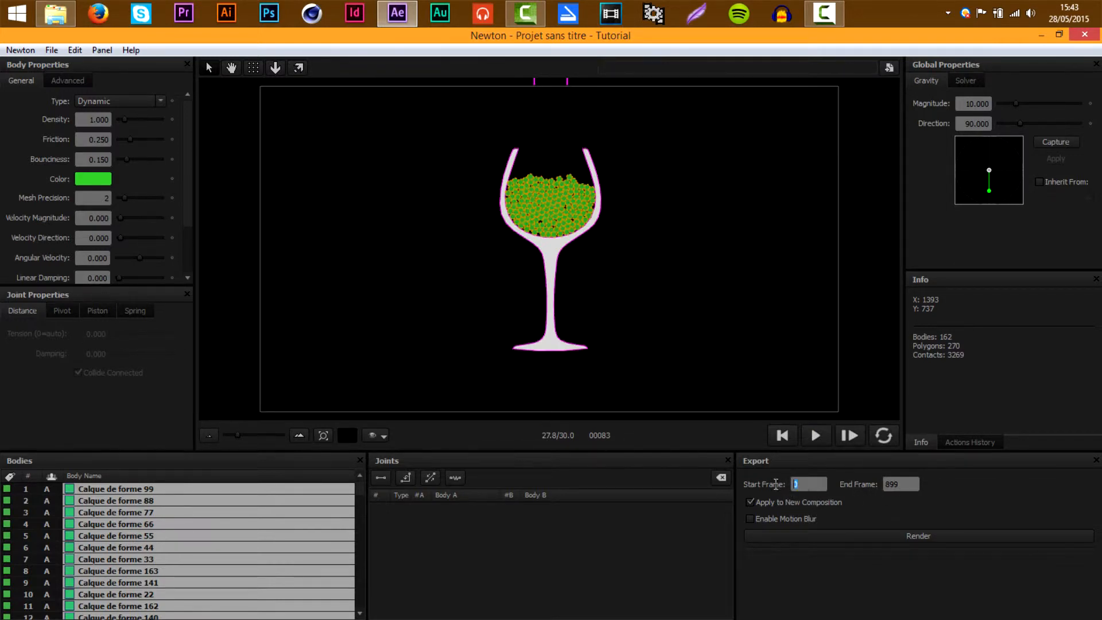
Step: Set the export end frame to 100 and render the simulation to a new composition
key("Tab")
type("100")
left_click(767, 518)
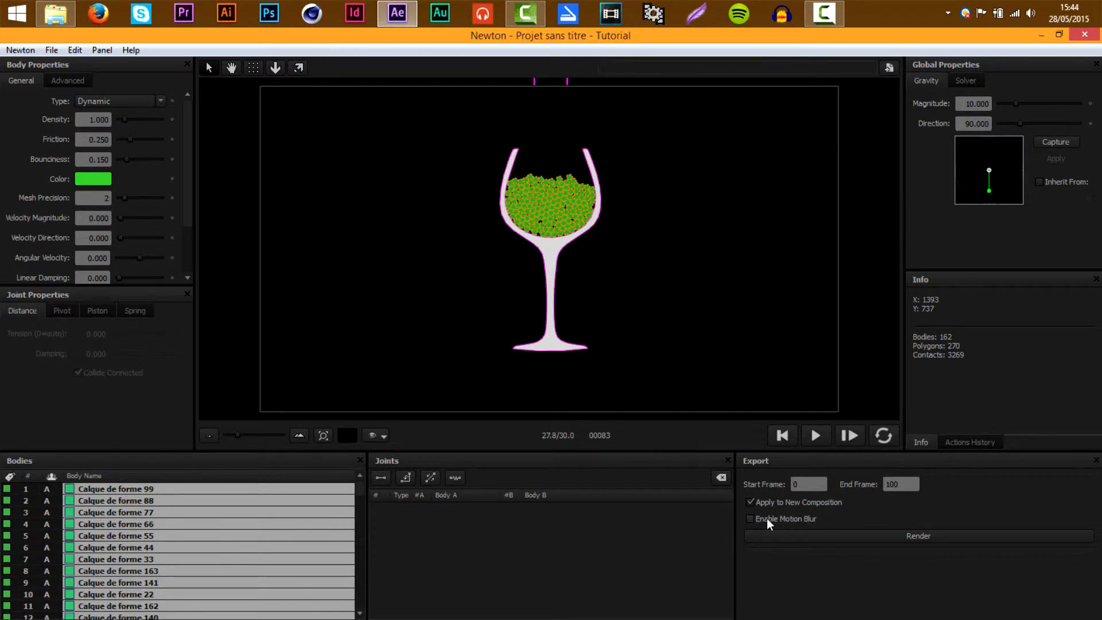
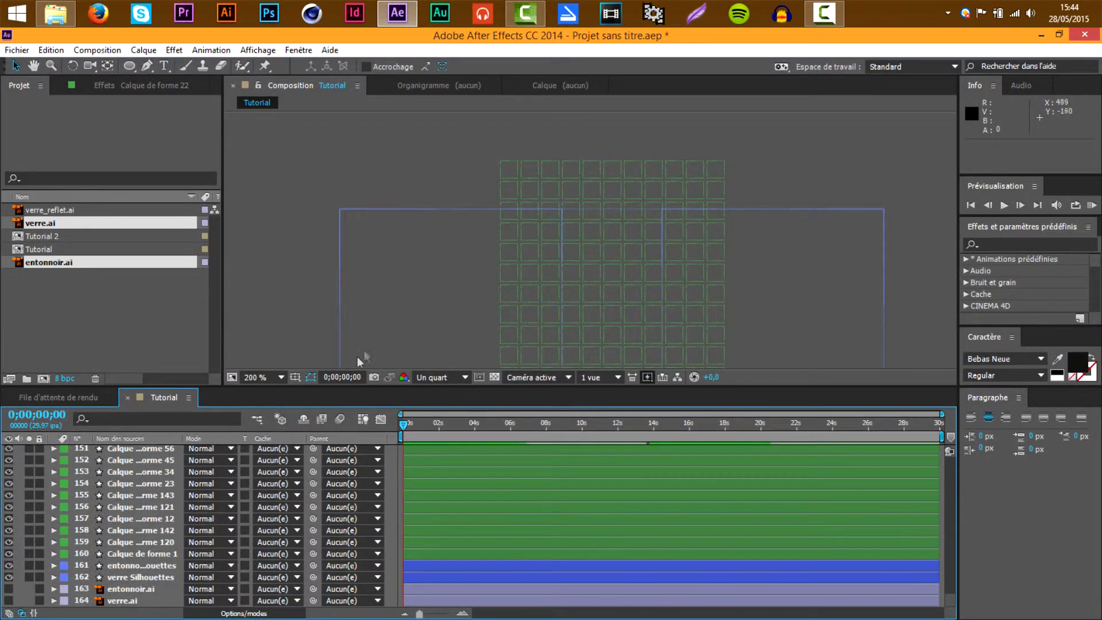
Step: Rename the rendered composition Tutorial 2 as fluid_render
left_click(275, 377)
left_click(318, 129)
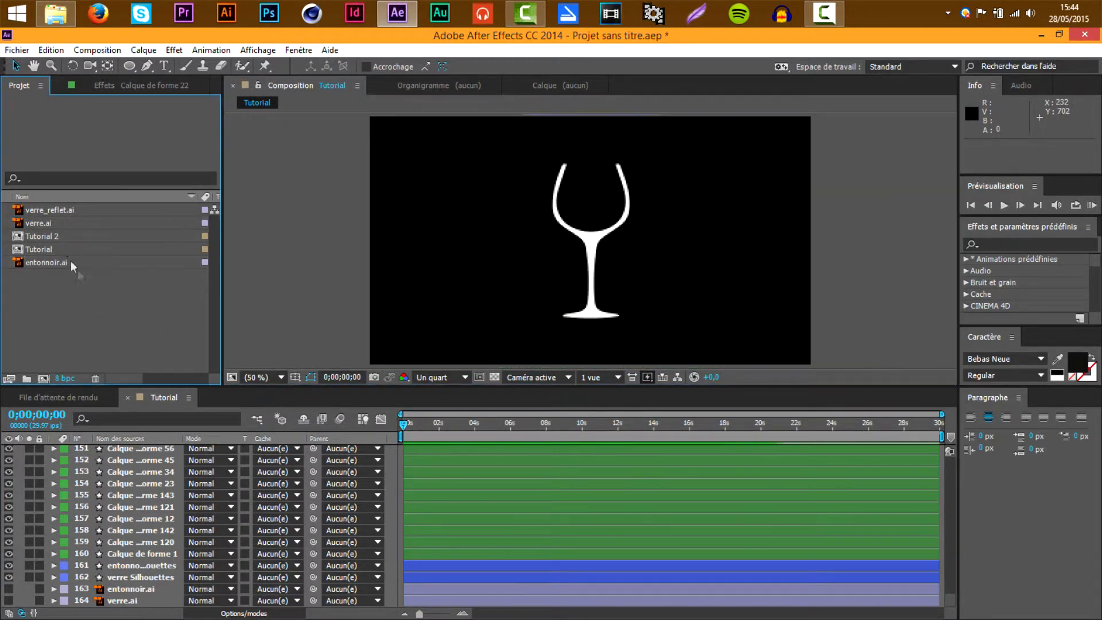
left_click(60, 239)
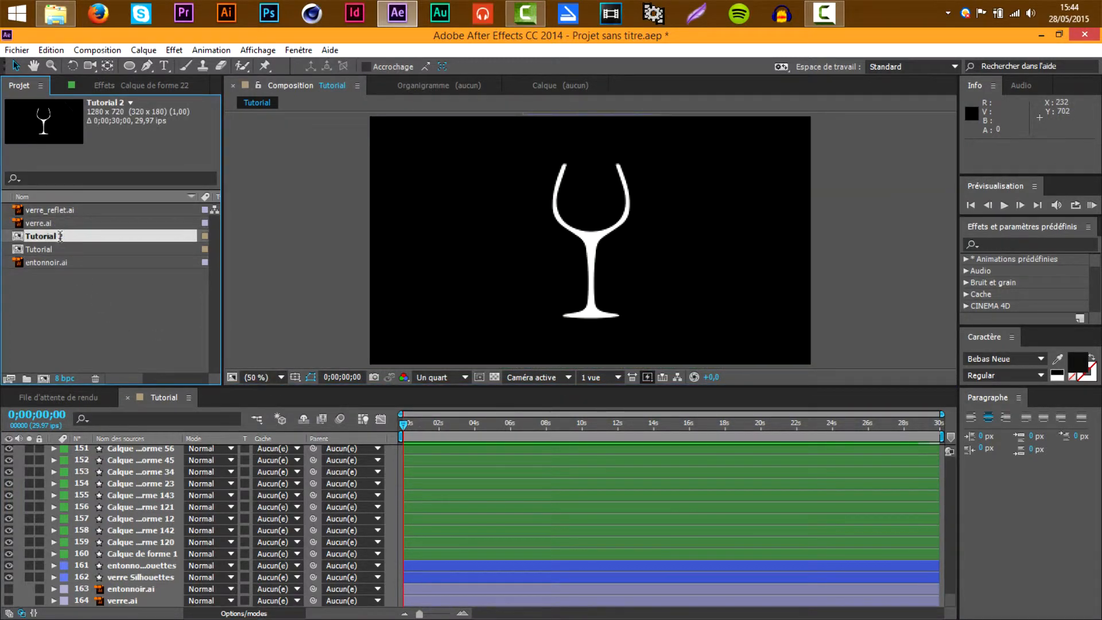
key("Return")
type("flui")
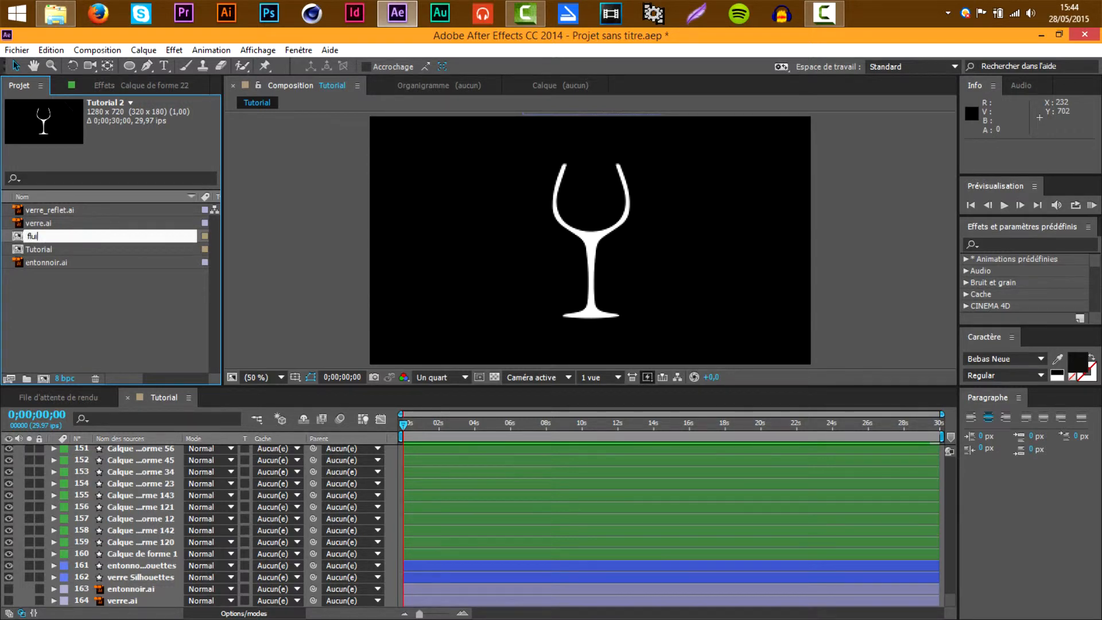
type("d-render")
key("Return")
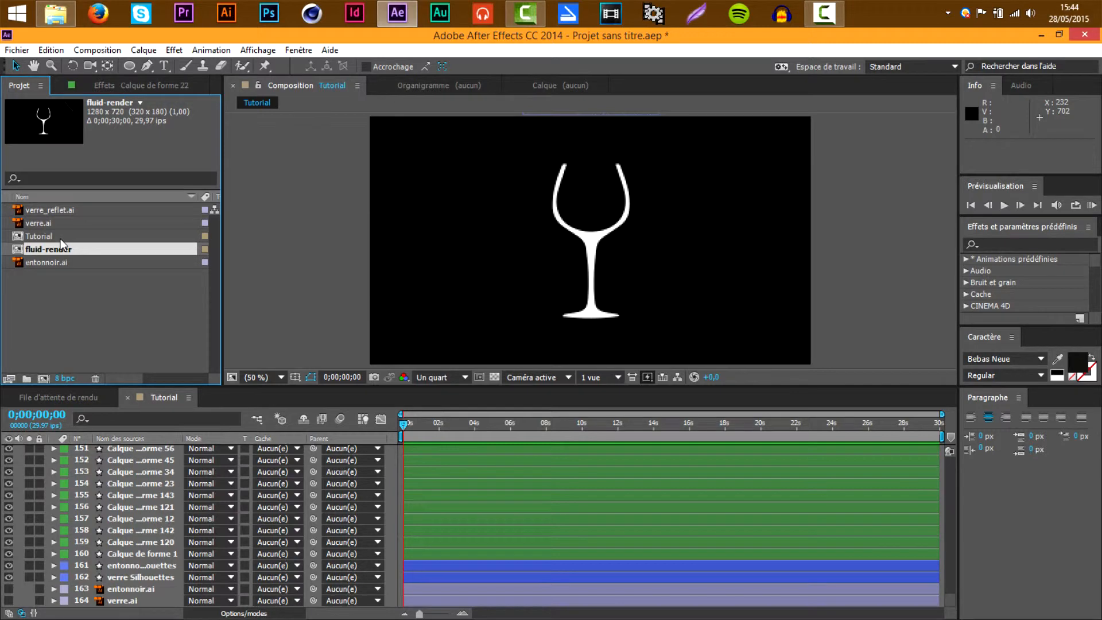
key("Return")
left_click(62, 244)
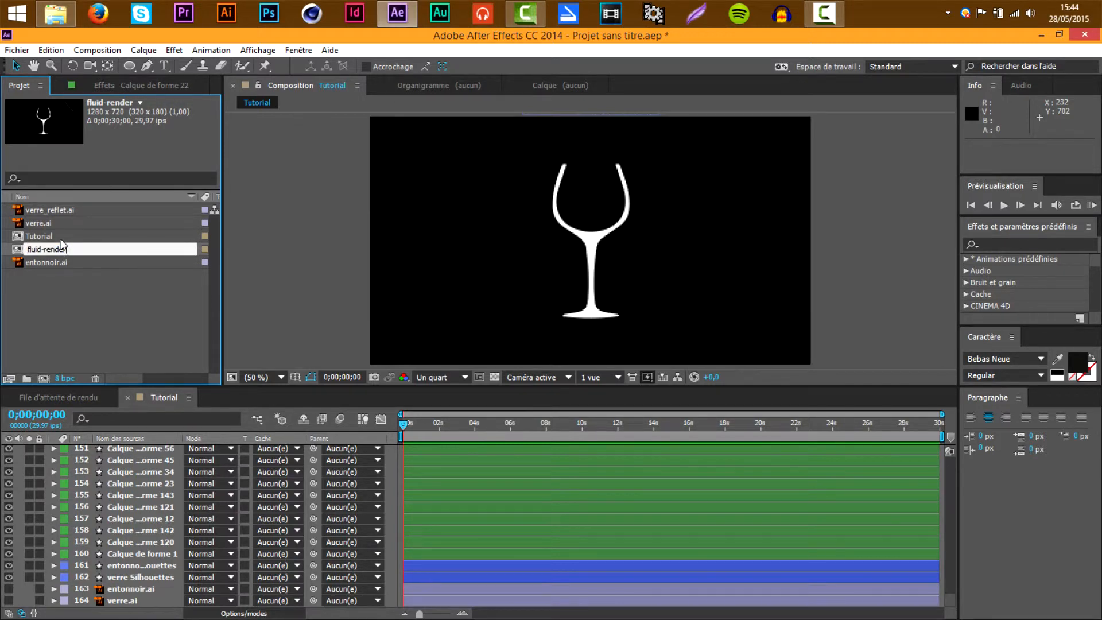
left_click(46, 249)
key("BackSpace")
type("_")
key("Return")
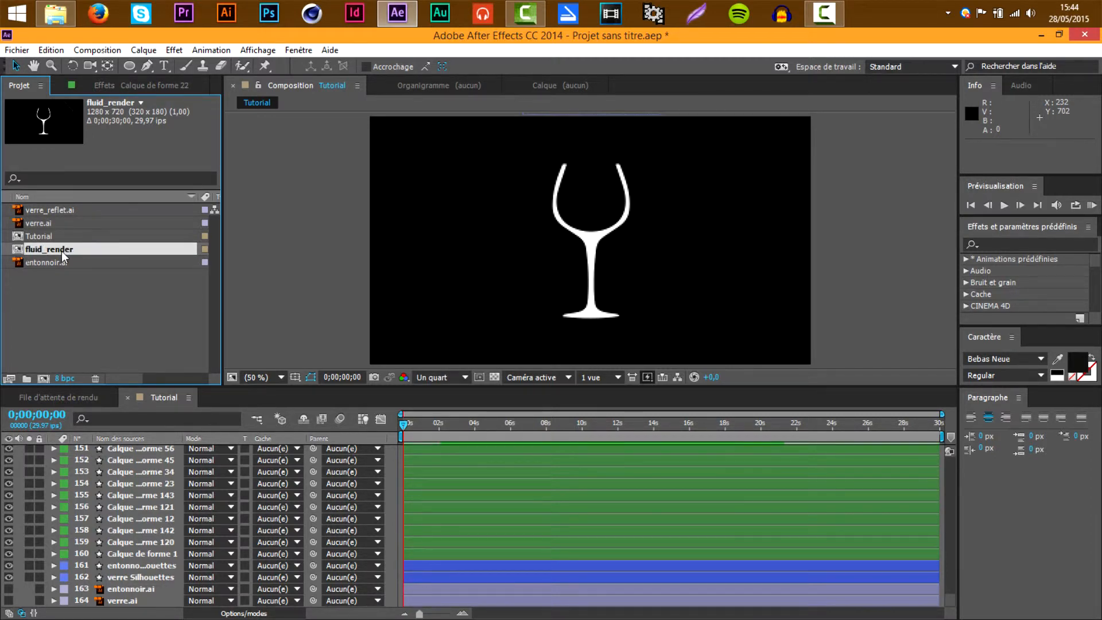
Step: Open the fluid_render composition and delete the funnel outline layer
double_click(61, 251)
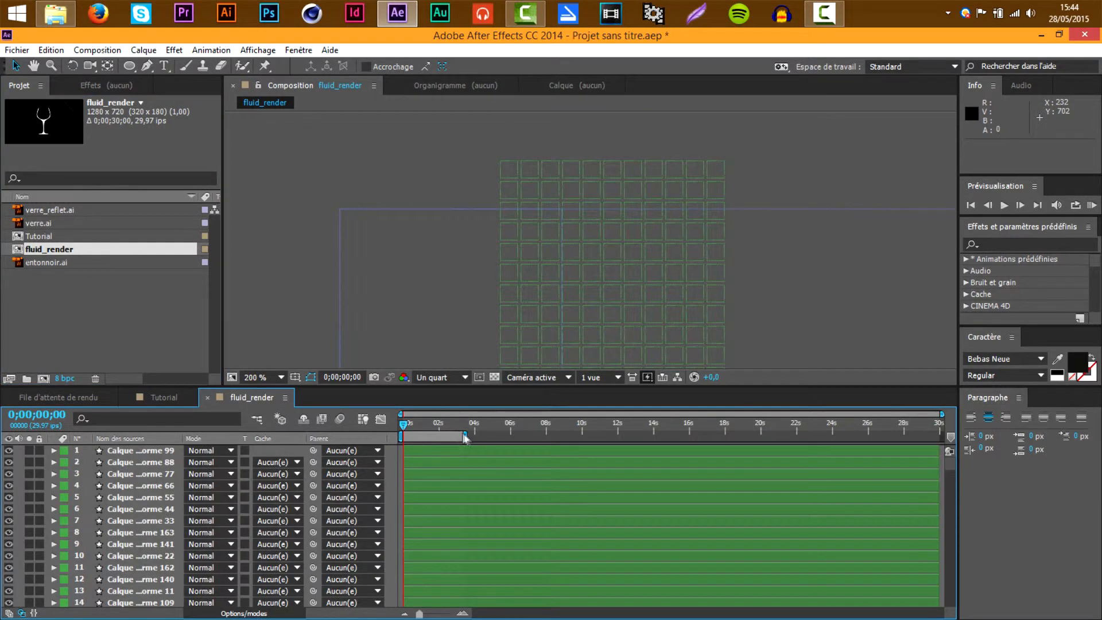
left_click(268, 380)
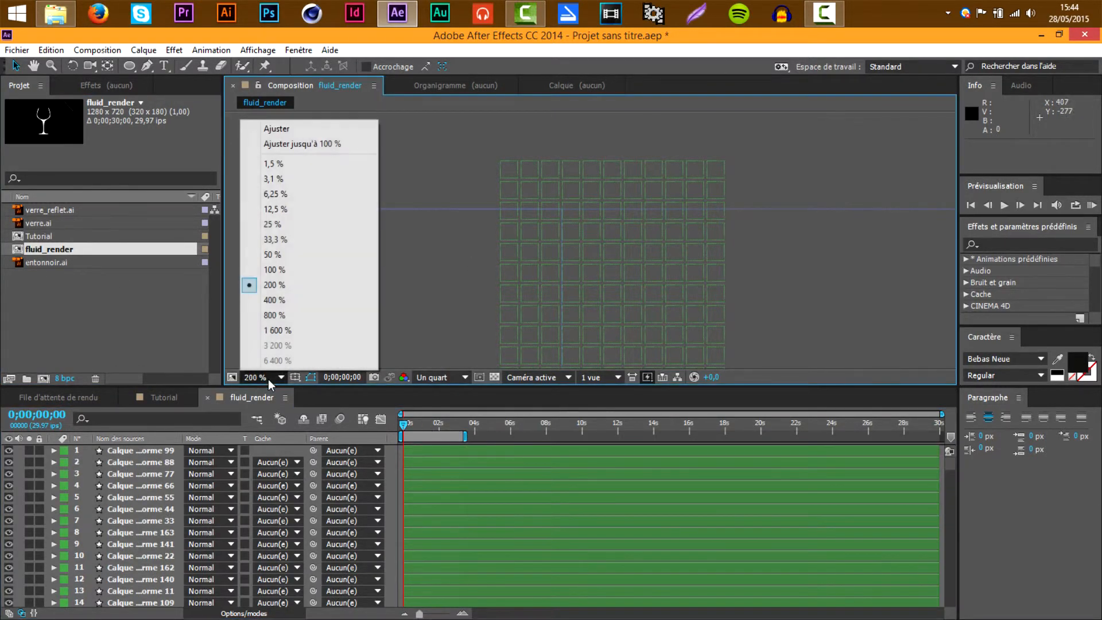
left_click(302, 143)
mouse_move(408, 426)
left_mouse_down()
mouse_move(447, 416)
mouse_move(402, 418)
mouse_move(457, 420)
mouse_move(404, 425)
left_mouse_up()
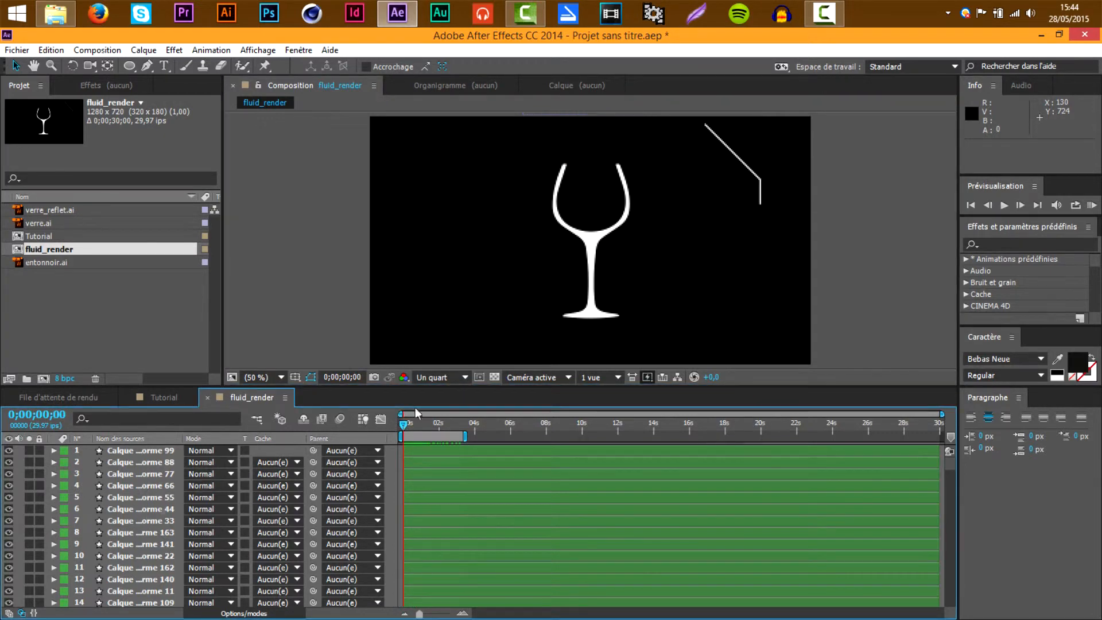
left_click(734, 170)
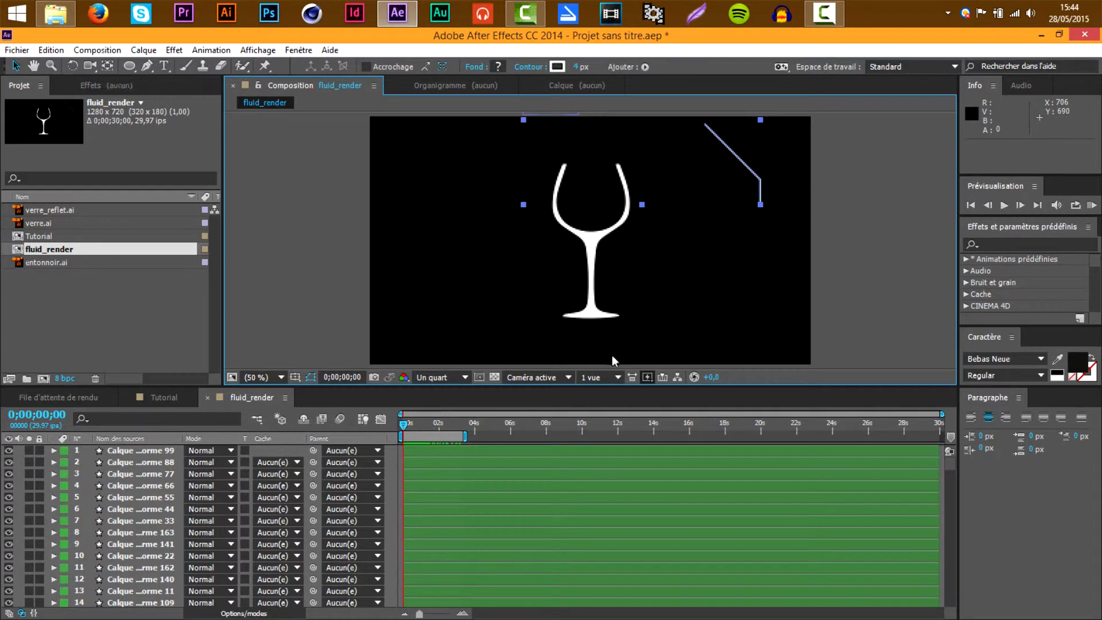
key("Delete")
Step: Preview the pouring animation, switch the preview resolution to full (Intégrale), and return to the first frame
key("space")
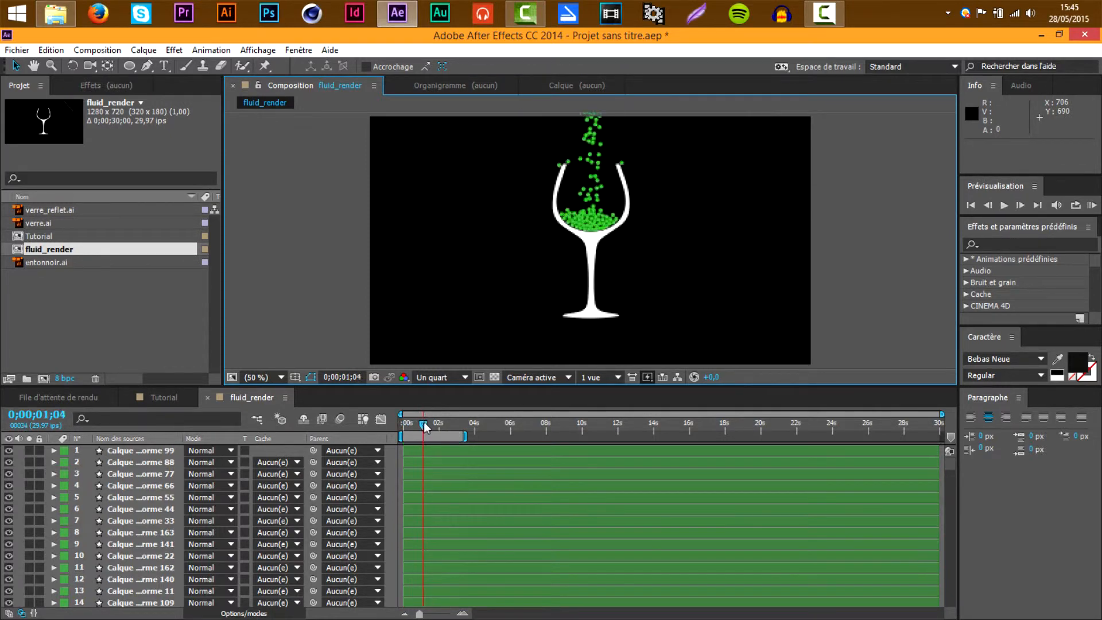
key("space")
left_click(440, 377)
left_click(443, 413)
mouse_move(404, 425)
left_mouse_down()
mouse_move(422, 426)
mouse_move(403, 426)
left_mouse_up()
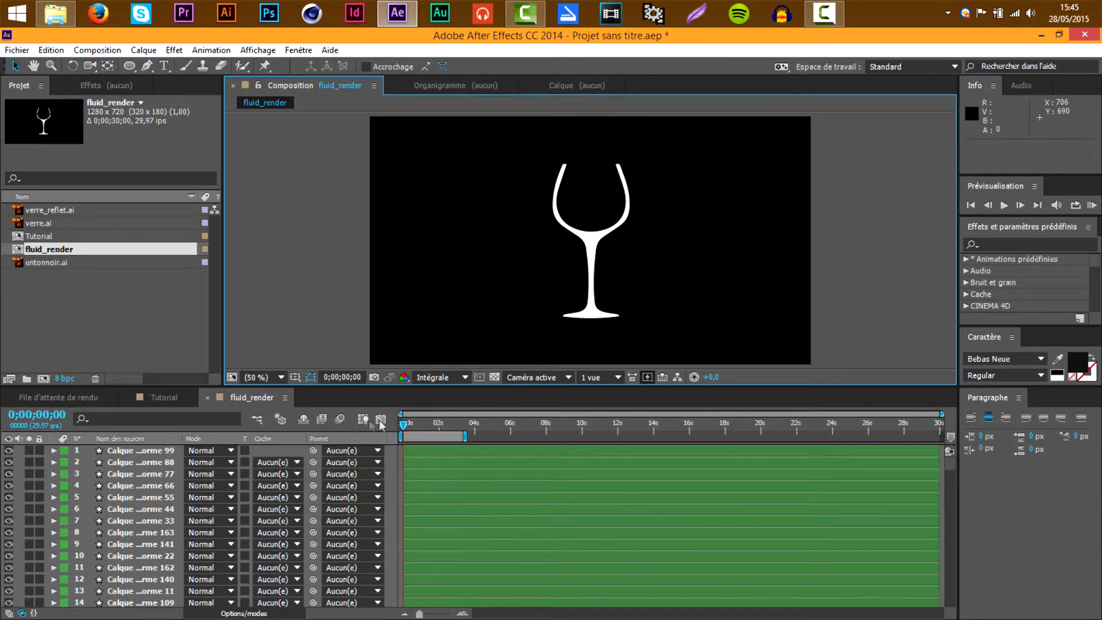
left_click(138, 455)
scroll(131, 517, "down", 20)
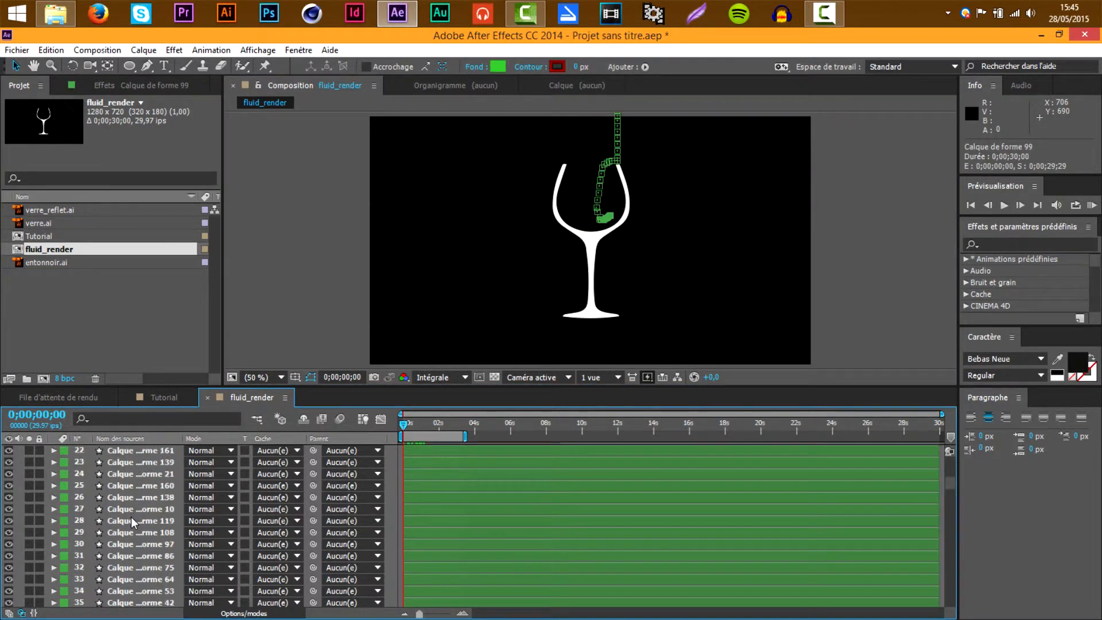
left_click_drag(950, 527, 952, 457)
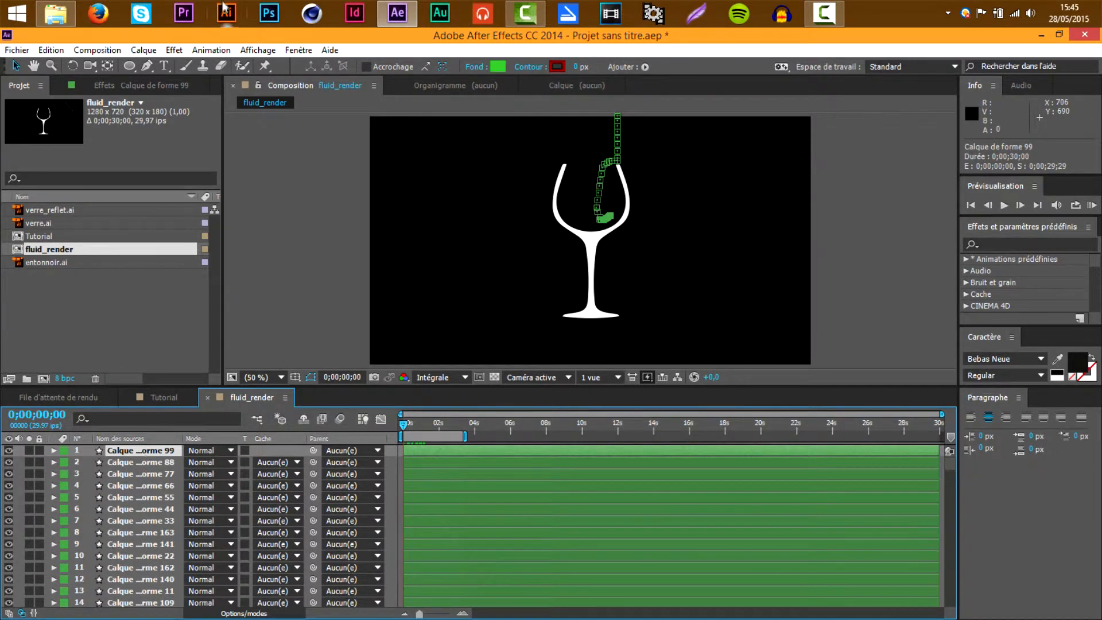
left_click(811, 17)
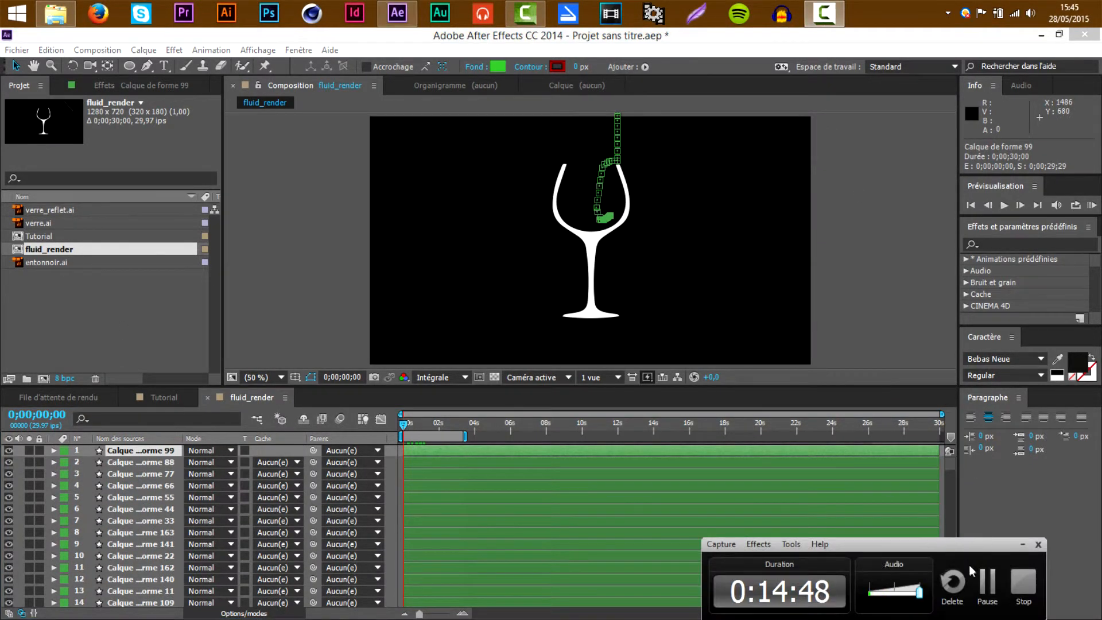
left_click(987, 583)
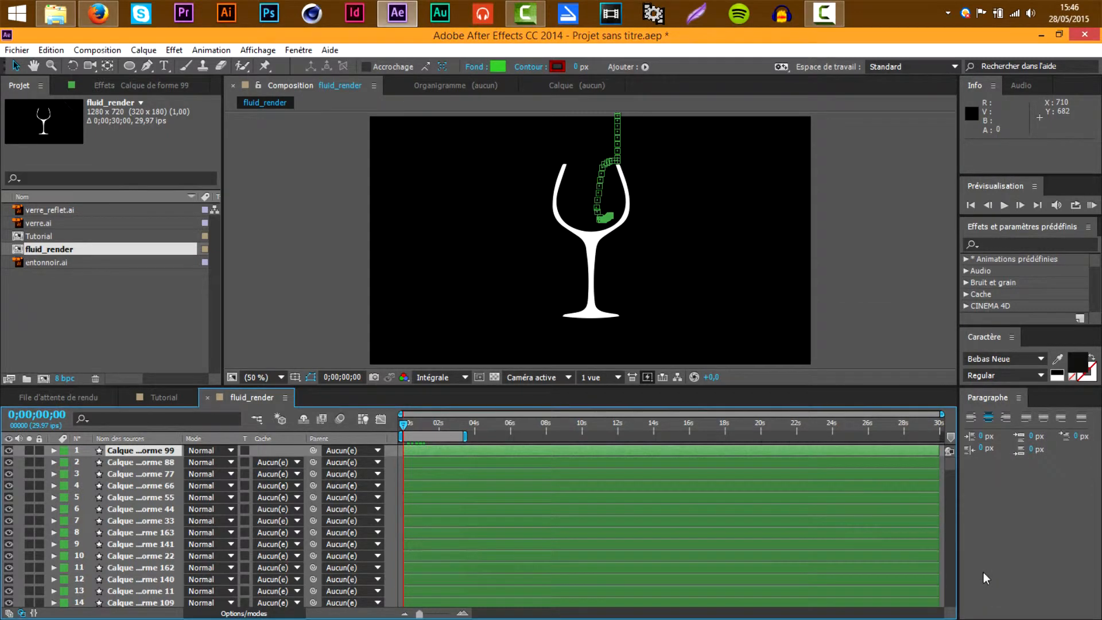
left_click(836, 212)
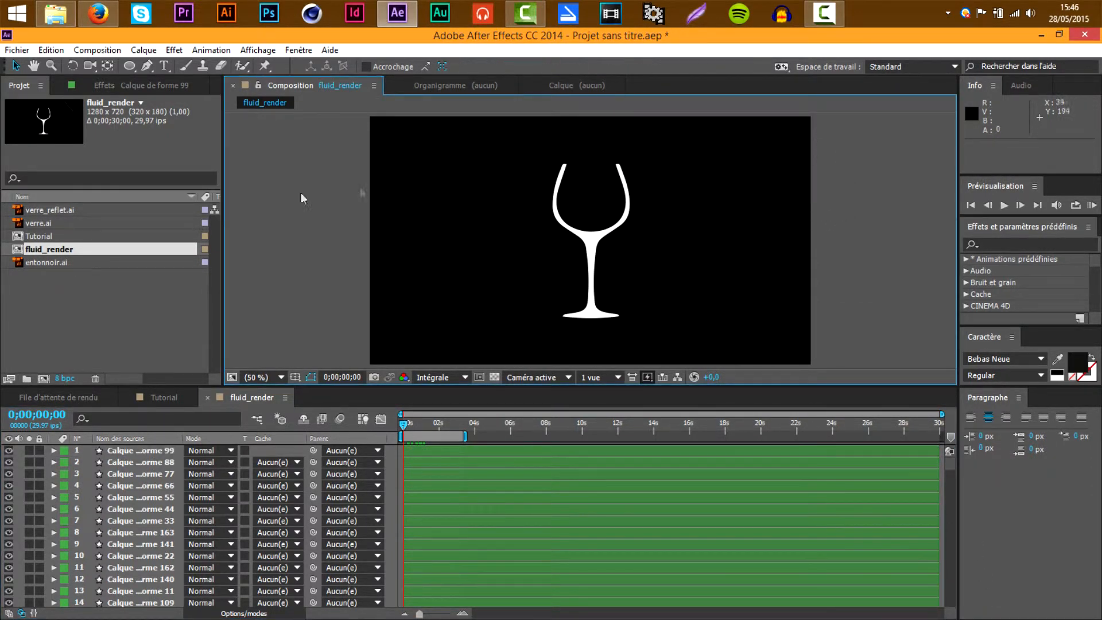
Step: Select all the circle layers and precompose them as billes
left_click(141, 451)
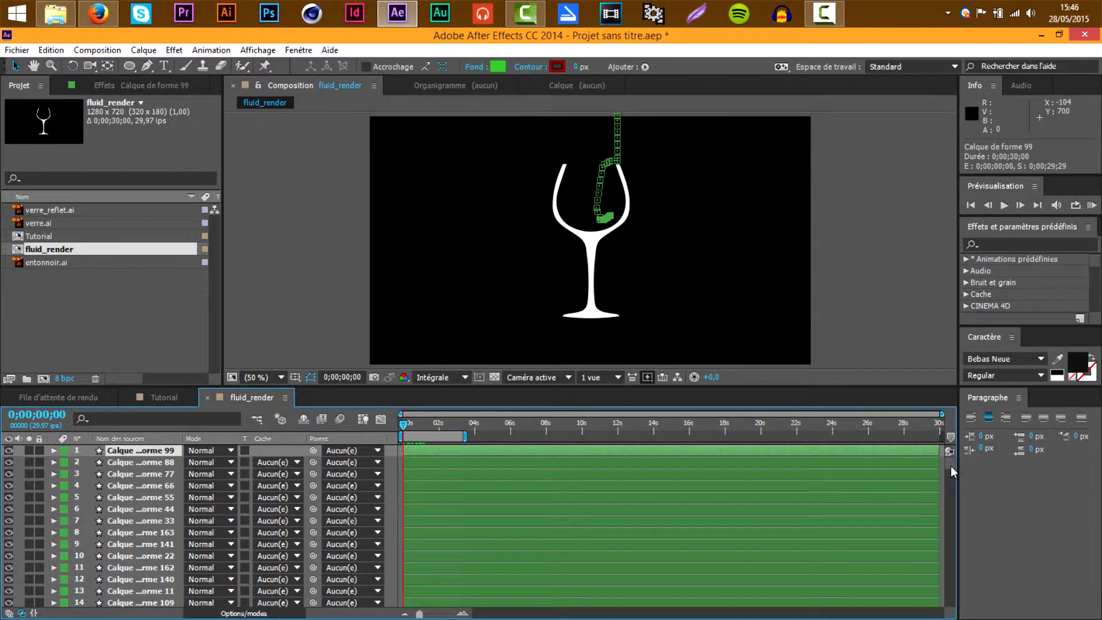
left_click_drag(950, 466, 952, 614)
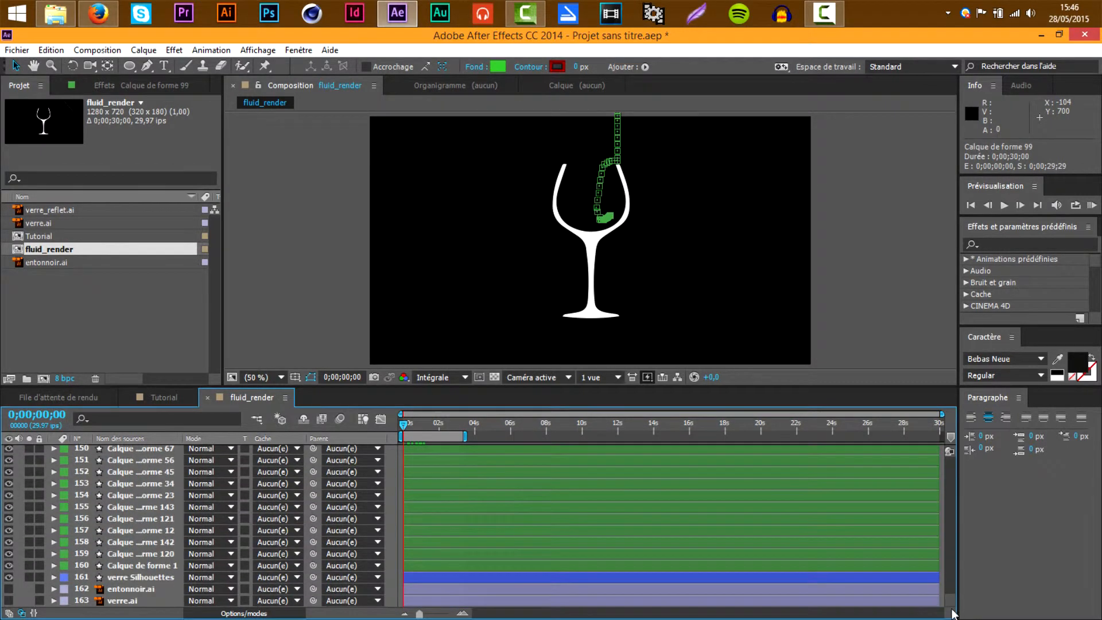
left_click(154, 567, "shift")
right_click(159, 520)
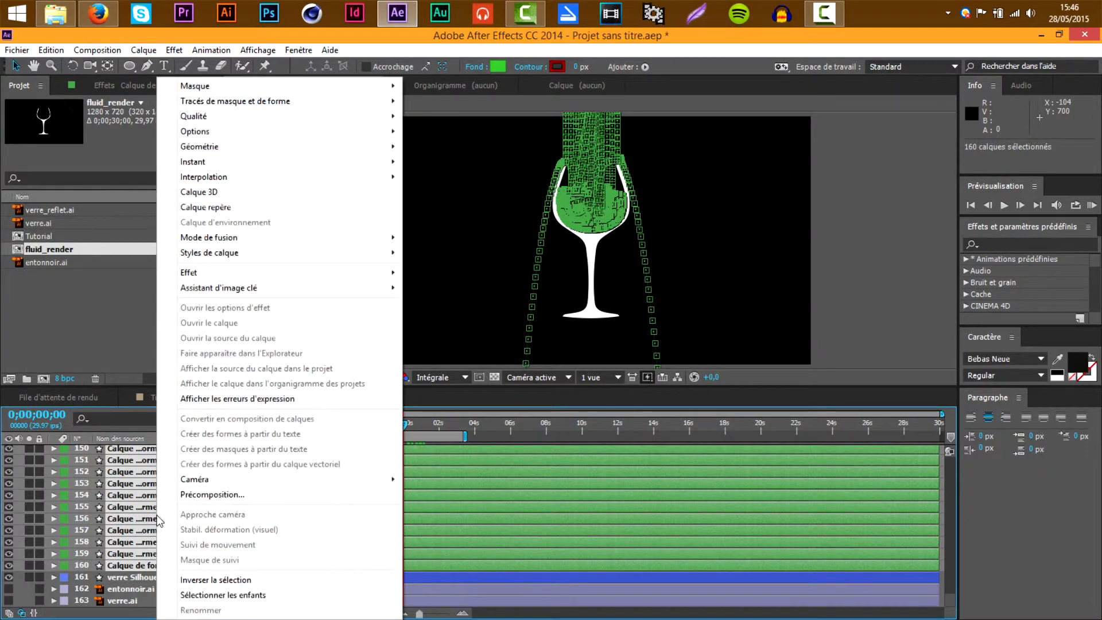
left_click(240, 482)
type("billes")
key("Return")
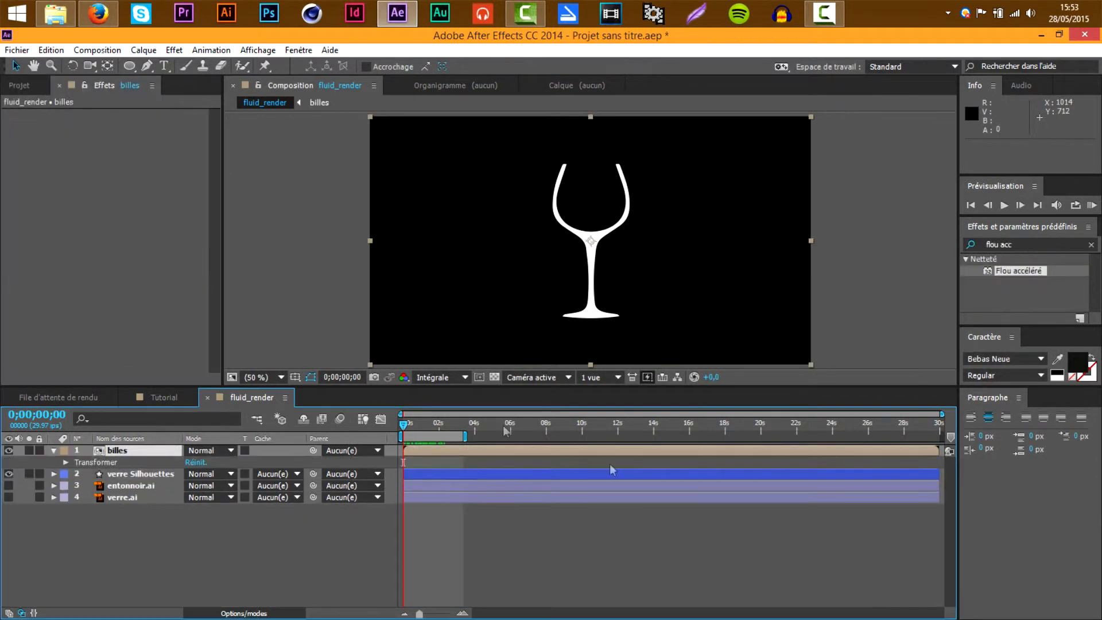
Step: Collapse the billes layer's properties, go to 0;00;00;27, and apply the Flou accéléré effect to the layer
left_click(143, 451)
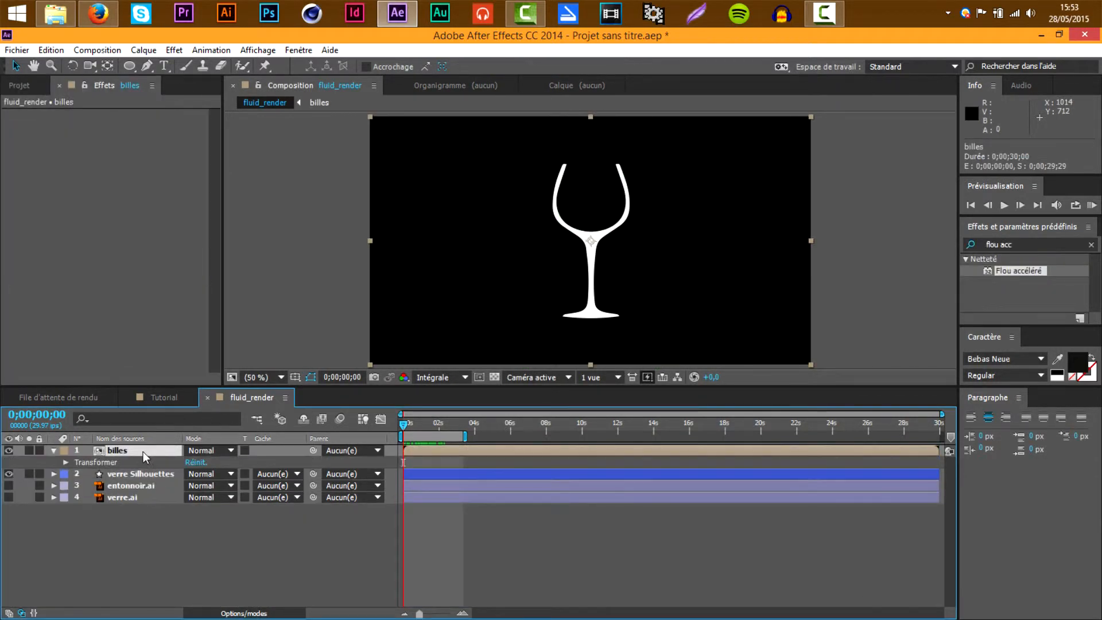
left_click(53, 450)
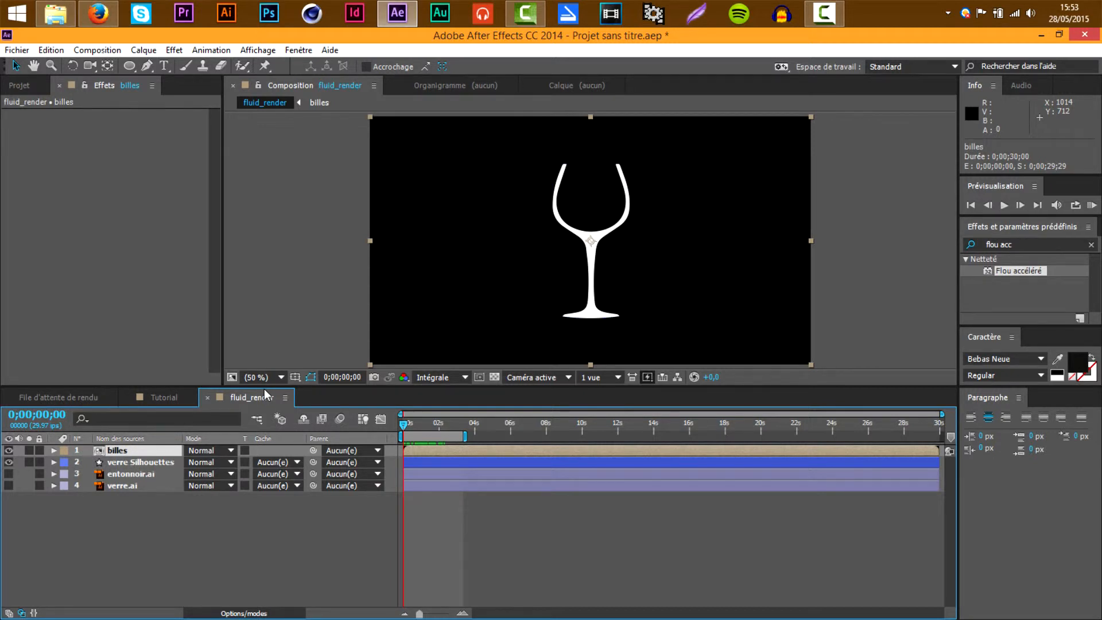
left_click_drag(407, 425, 420, 426)
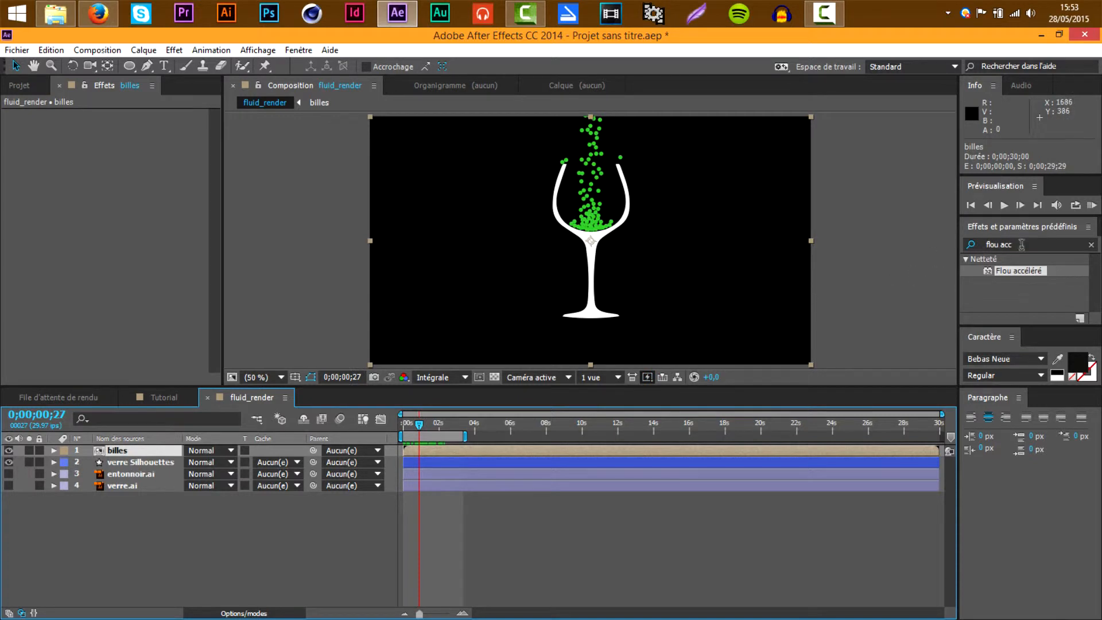
left_click_drag(1013, 271, 127, 446)
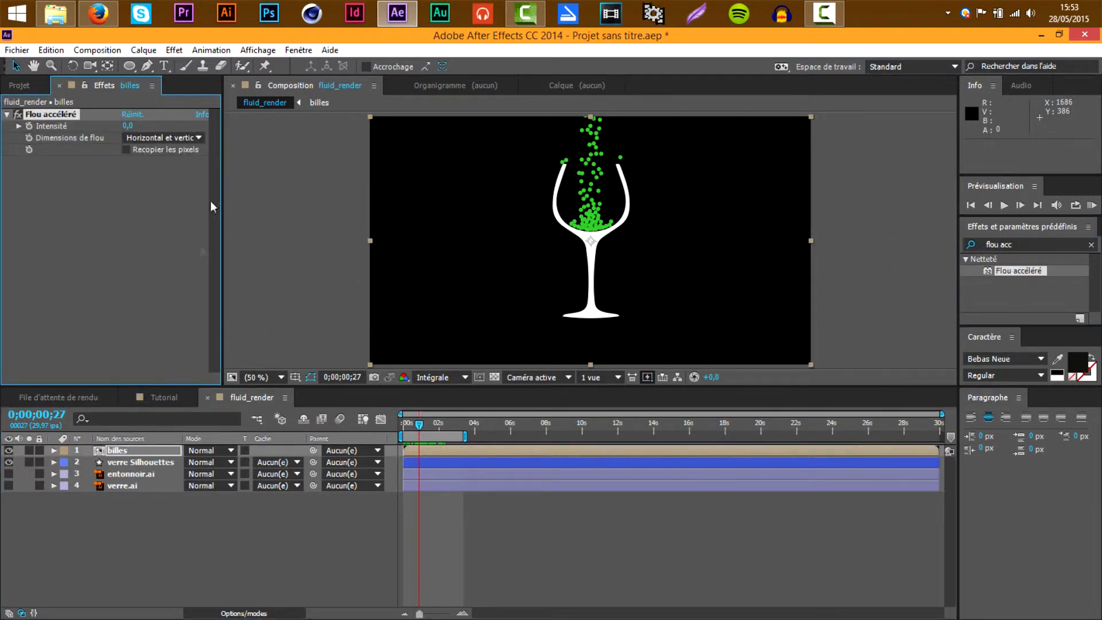
Step: Hide the verre Silhouettes layer and set the Flou accéléré intensity on the billes layer to 8,0
mouse_move(127, 130)
left_mouse_down()
mouse_move(136, 126)
mouse_move(114, 128)
left_mouse_up()
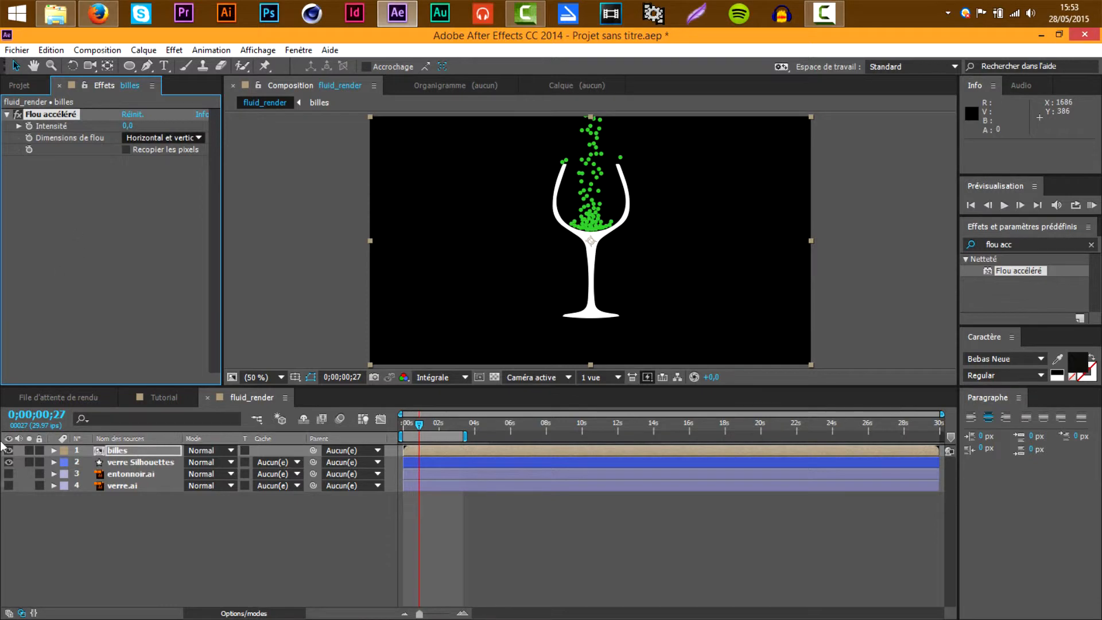
left_click(8, 462)
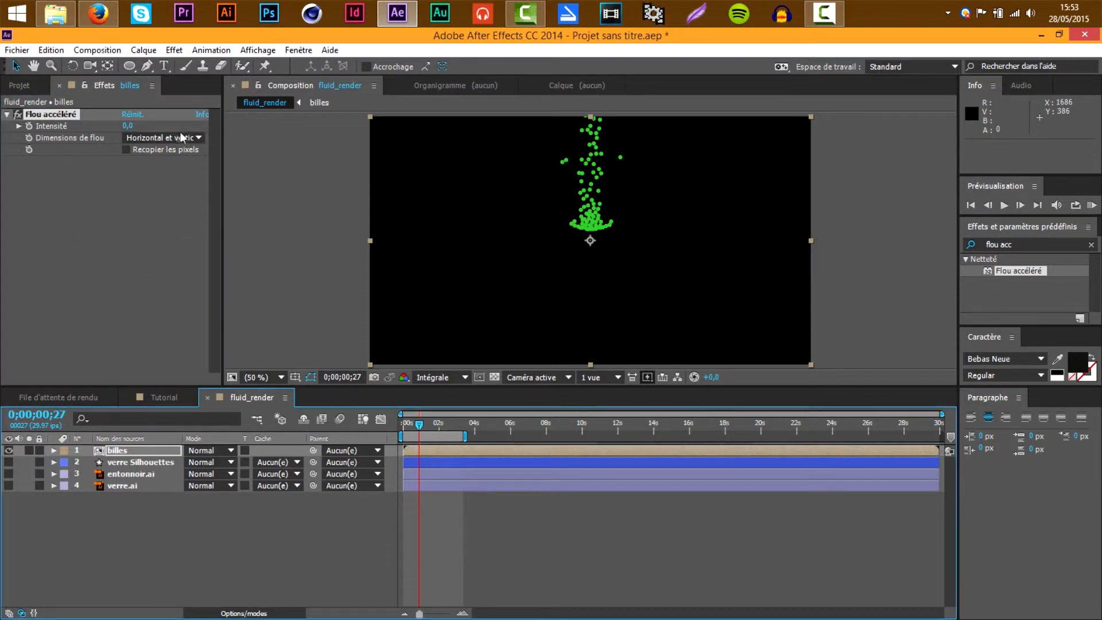
left_click_drag(132, 124, 136, 123)
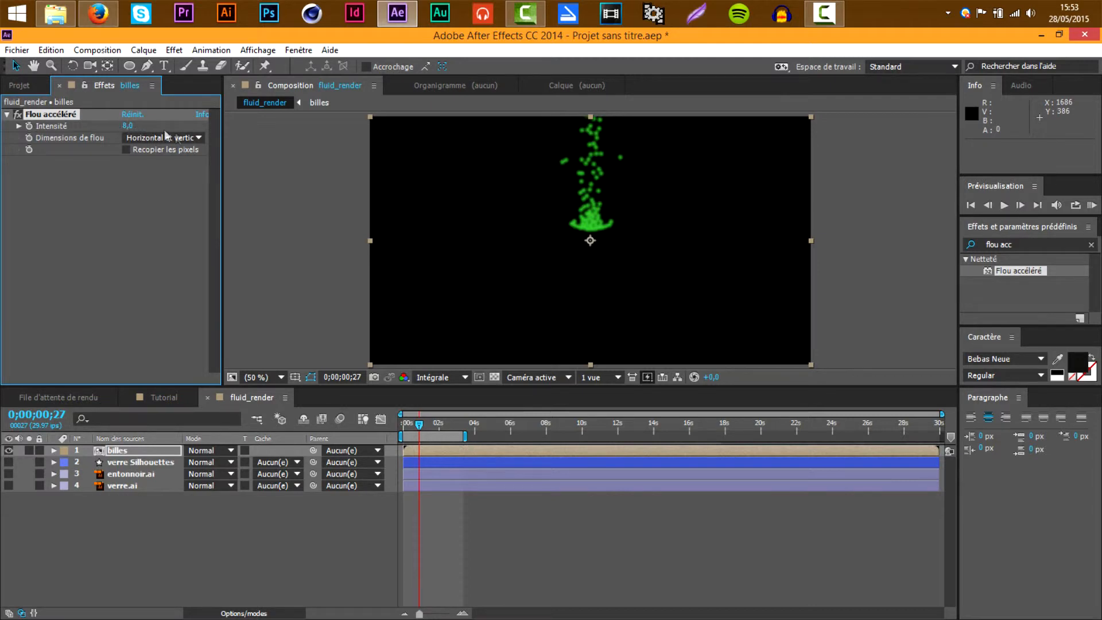
Step: Apply the Dilaté-érodé simple effect to the billes layer and set its Dilaté-érodé value to -5 at 0;00;00;20
left_click(1006, 242)
key("ctrl+a")
type("dilaté")
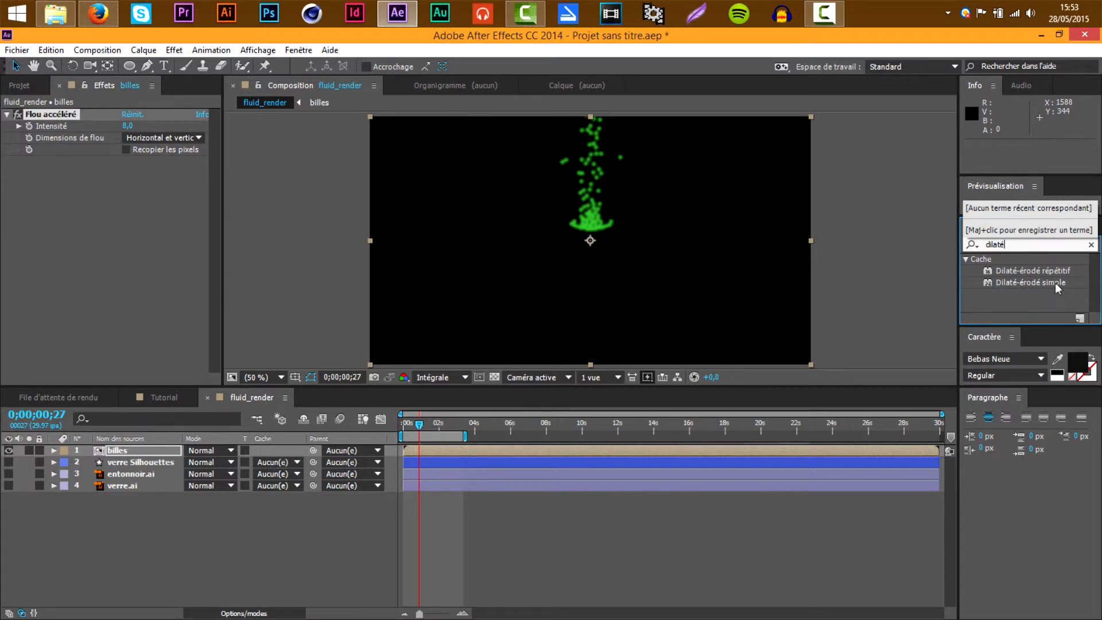
left_click_drag(1055, 283, 595, 222)
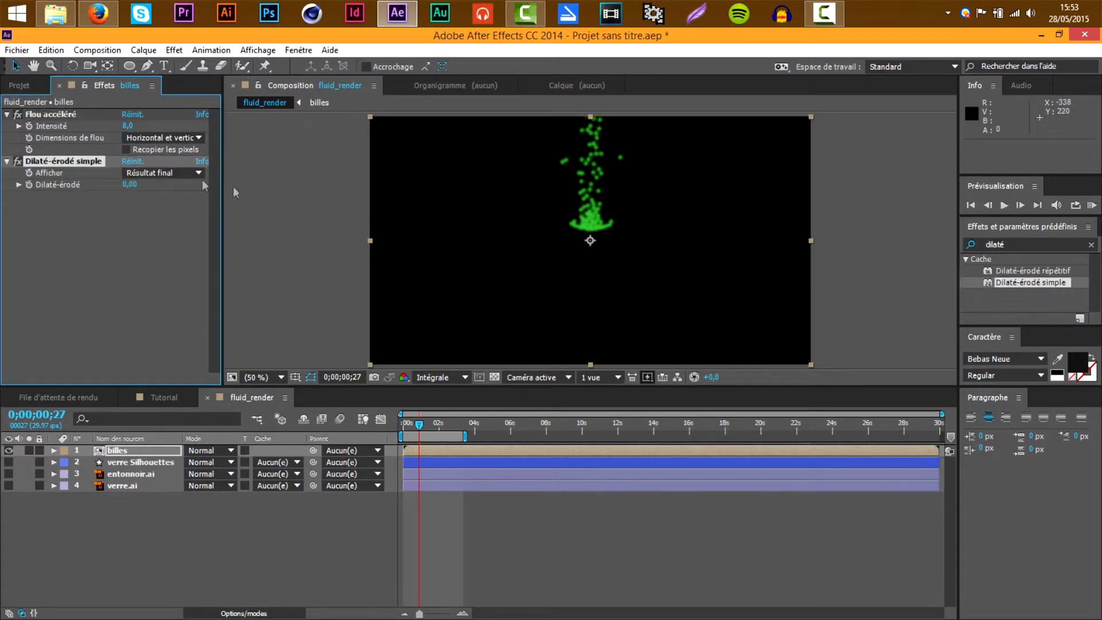
mouse_move(128, 184)
left_mouse_down()
mouse_move(116, 183)
mouse_move(136, 186)
mouse_move(112, 185)
left_mouse_up()
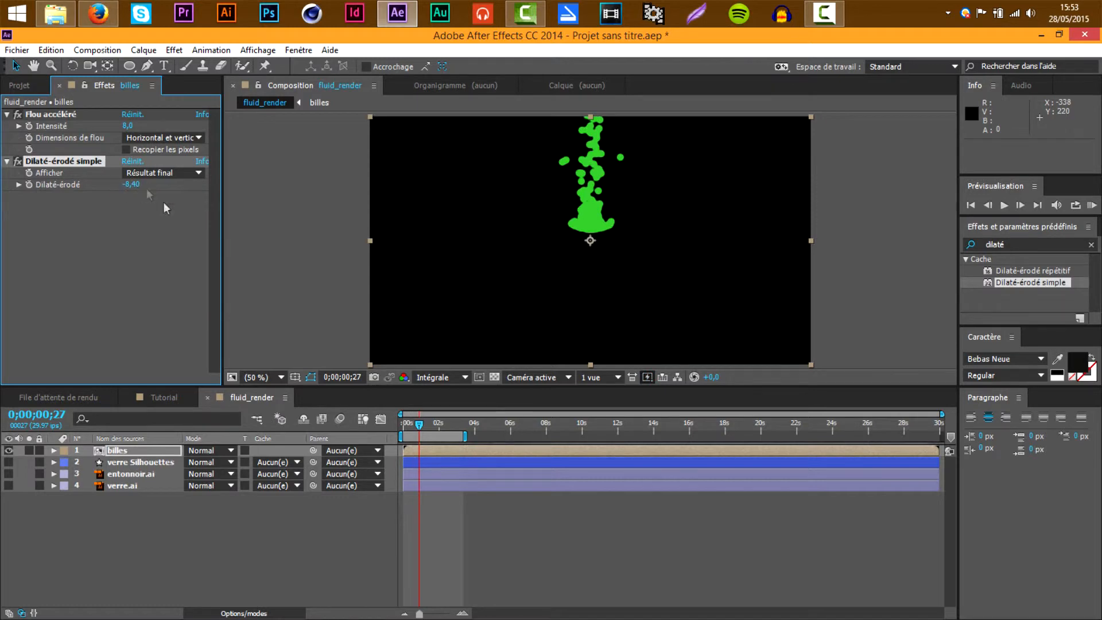
left_click_drag(419, 424, 415, 425)
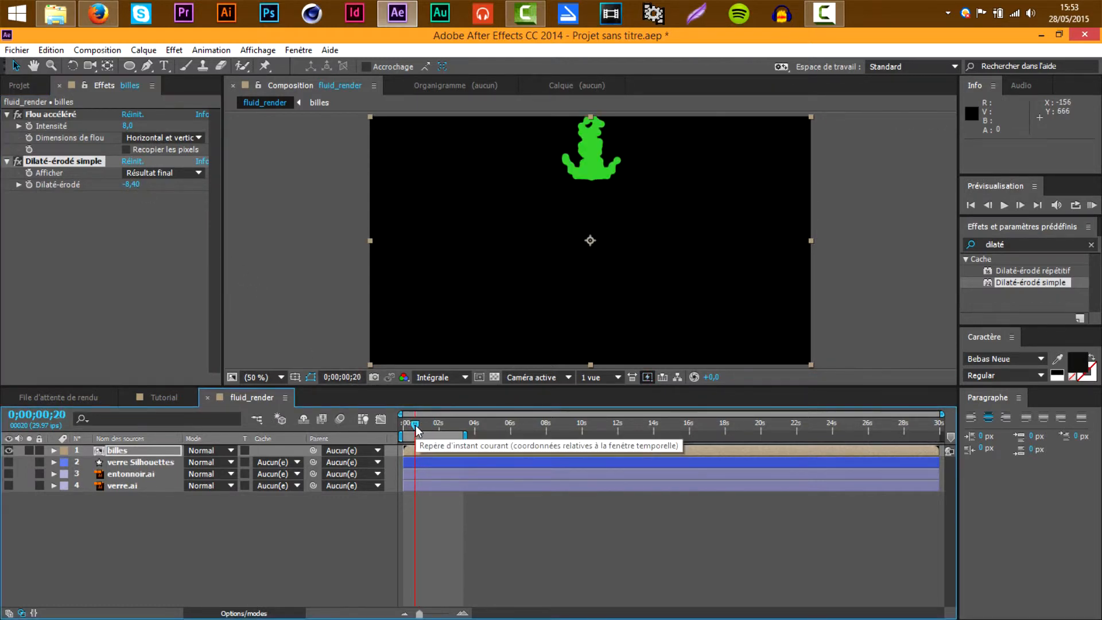
left_click(131, 184)
type("-7")
key("Return")
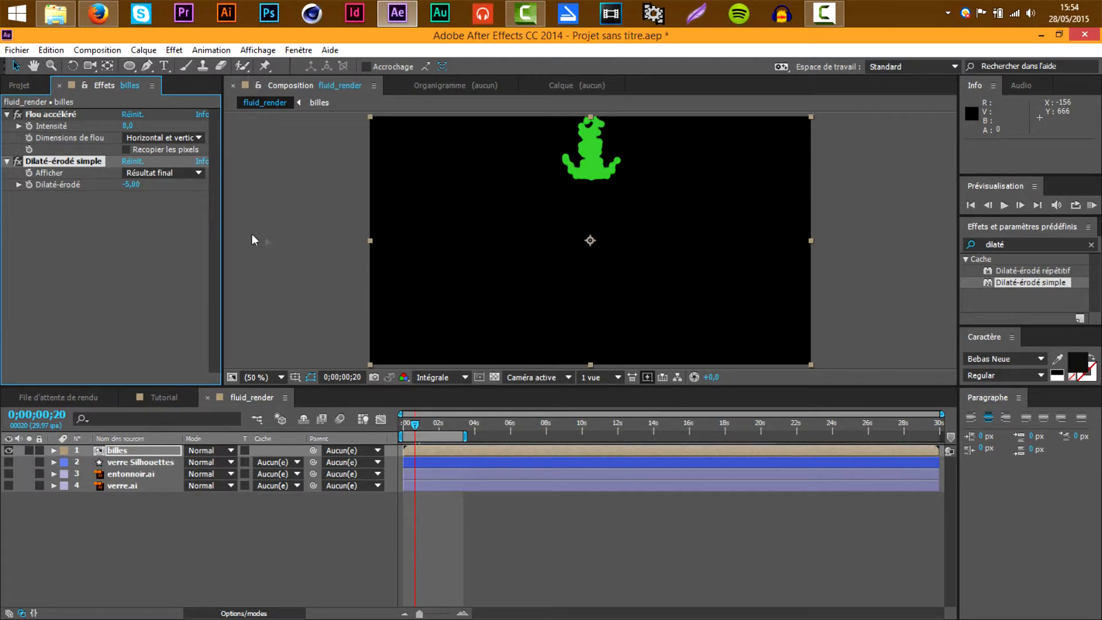
Step: Apply the Echo effect to the billes layer, with the Maximum operator and 7 echoes
left_click_drag(1019, 243, 917, 235)
key("BackSpace")
type("e")
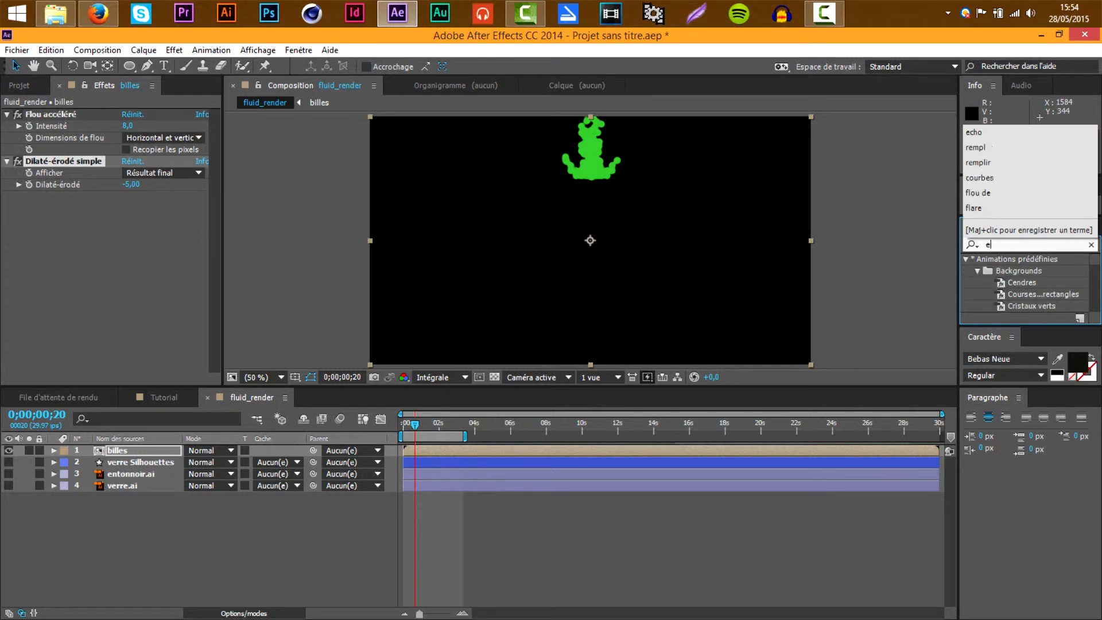
type("cho")
left_click_drag(1002, 270, 621, 174)
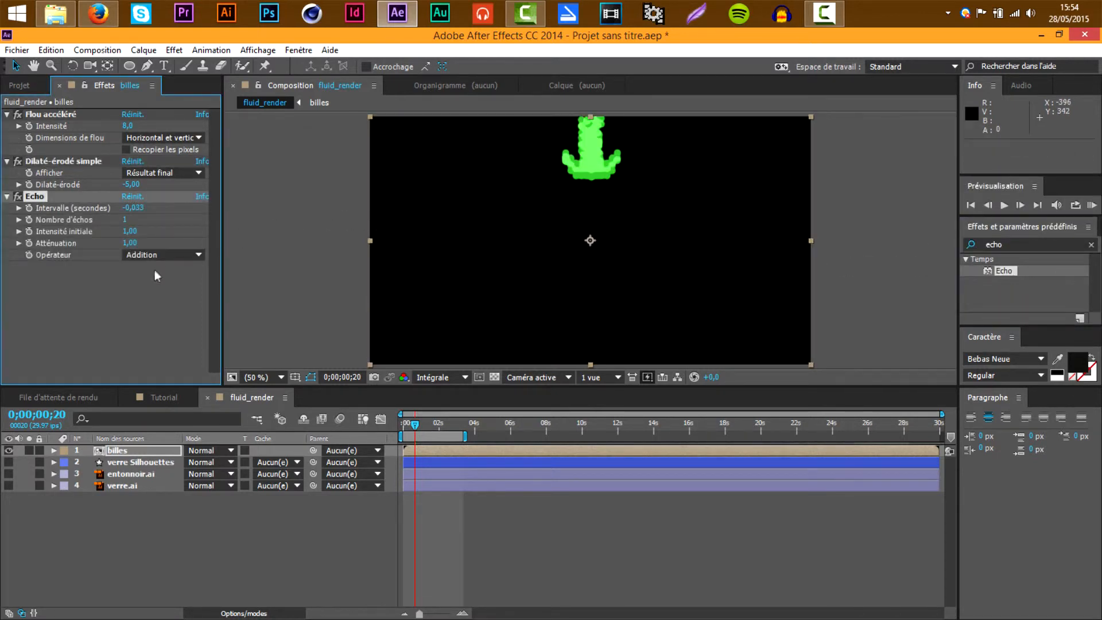
left_click(147, 257)
left_click(151, 285)
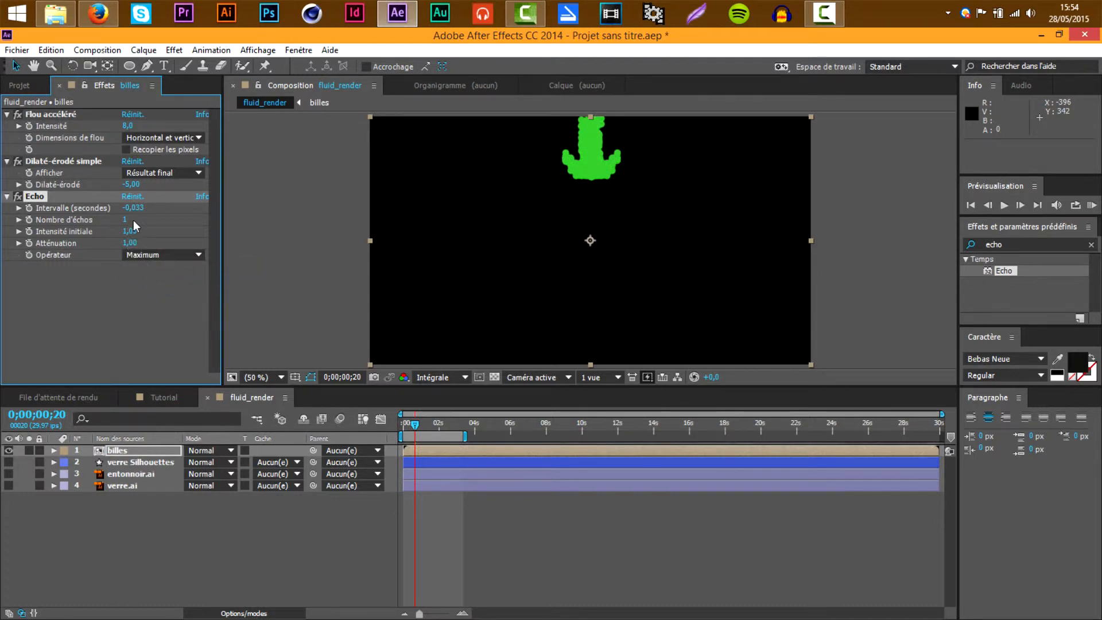
left_click_drag(124, 222, 128, 221)
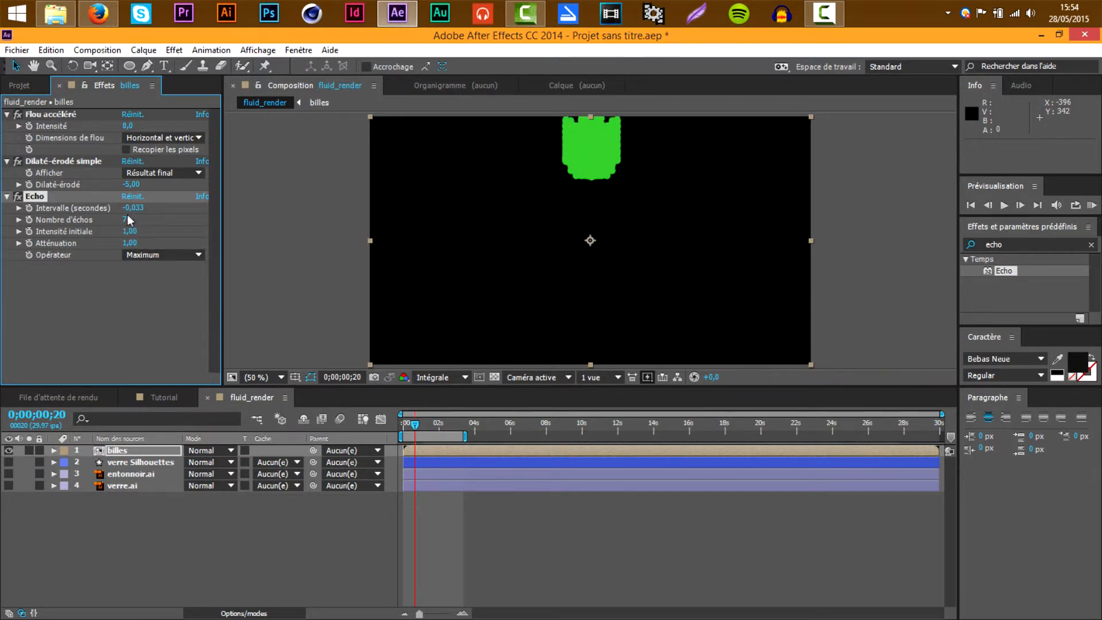
Step: Go to 0;00;01;13 and set the Dilaté-érodé value of the billes layer to -15,40
left_click(419, 426)
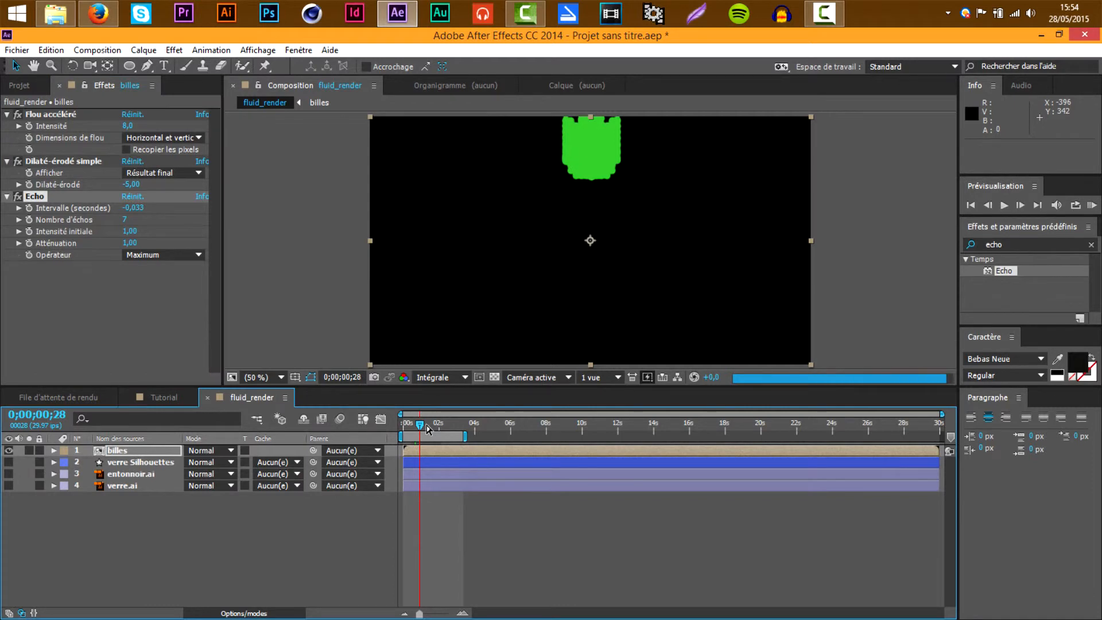
left_click(429, 431)
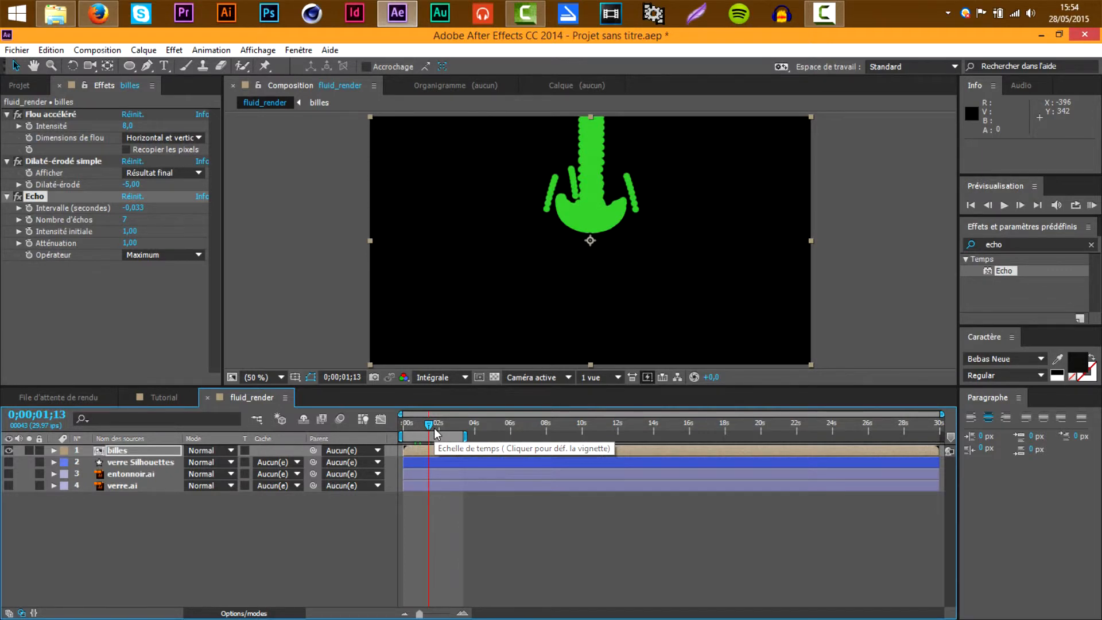
left_click_drag(133, 184, 125, 183)
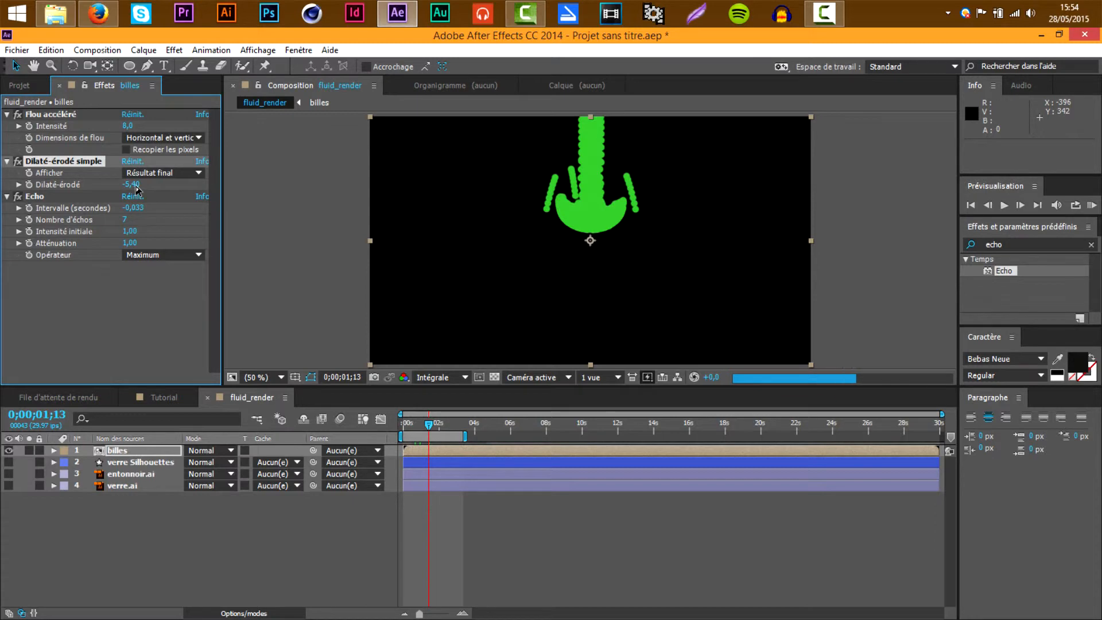
left_click_drag(136, 188, 74, 185)
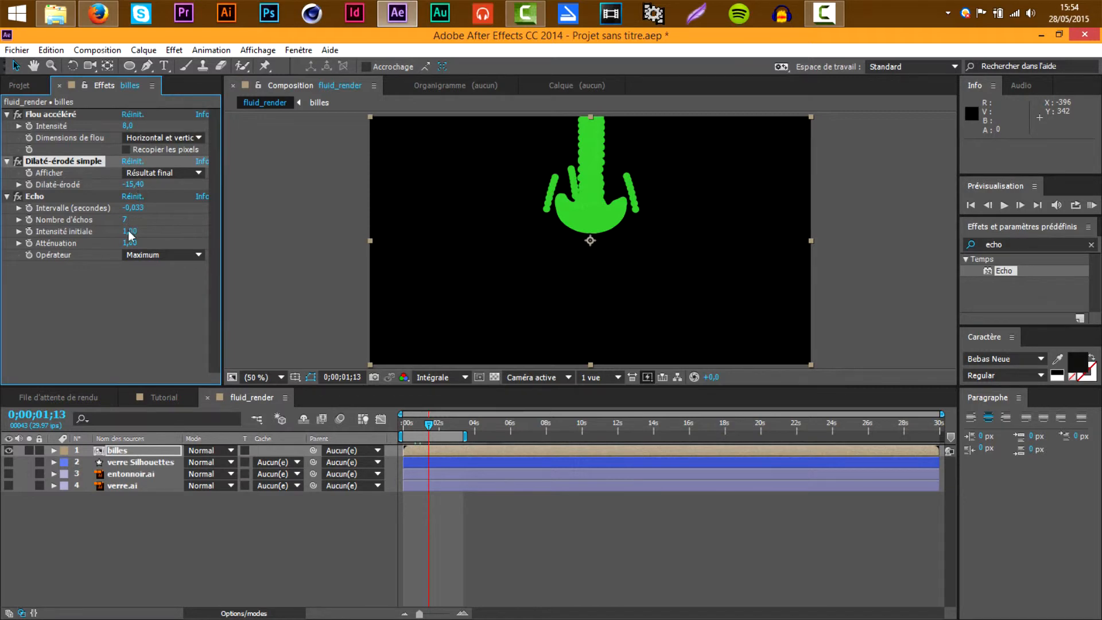
Step: Delete the Echo effect from the billes layer and set its Dilaté-érodé value to -9,90
left_click(50, 196)
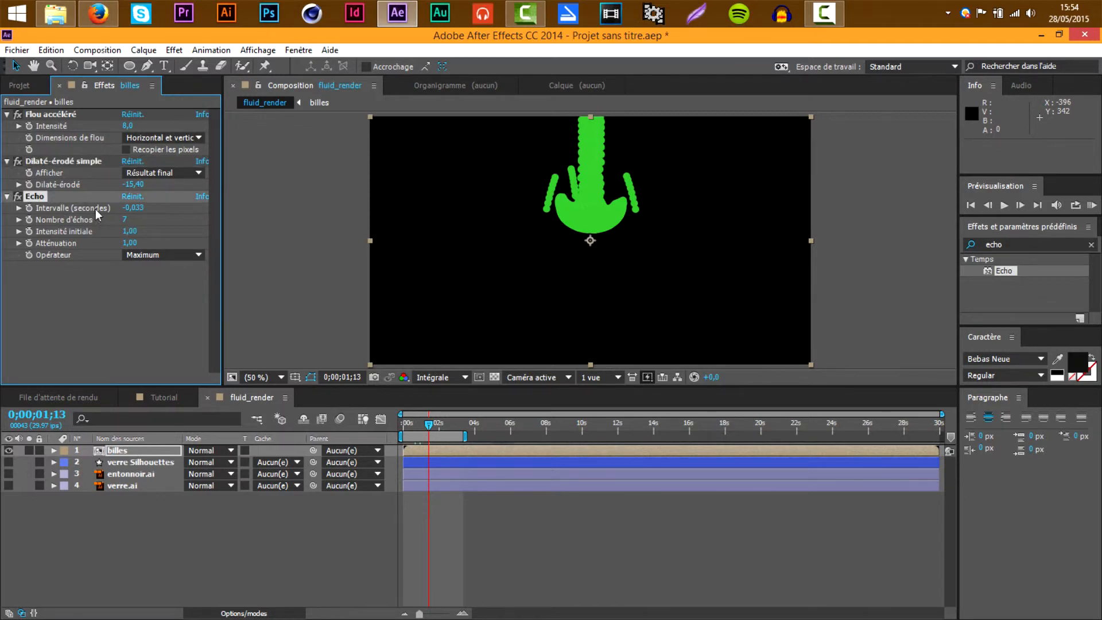
key("Delete")
left_click(136, 185)
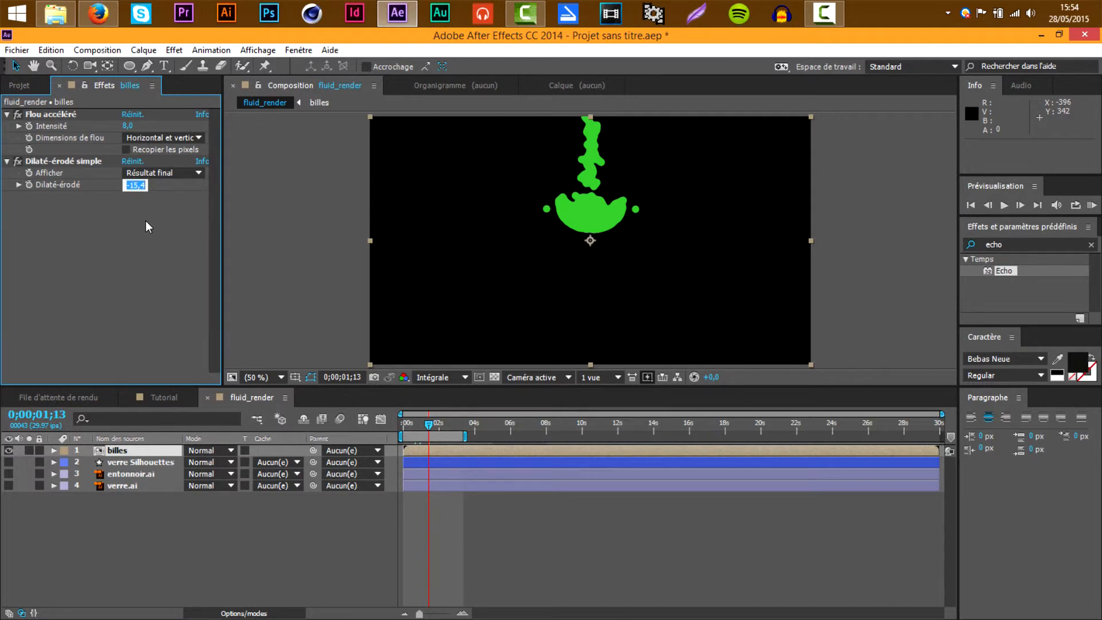
type("10")
key("Return")
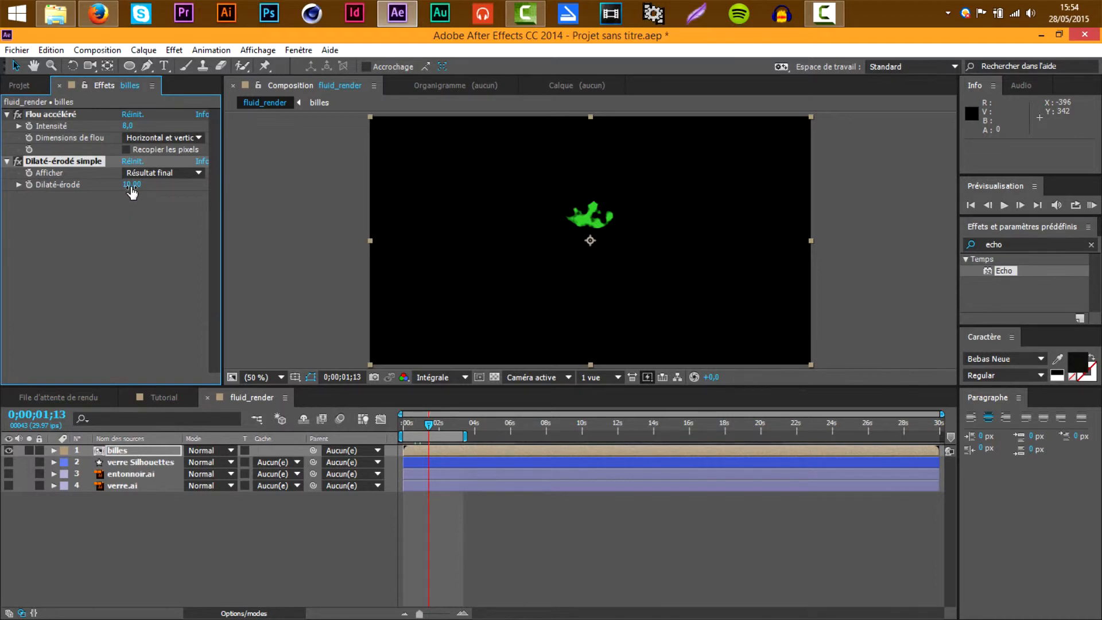
mouse_move(132, 184)
left_mouse_down()
mouse_move(167, 186)
mouse_move(56, 190)
mouse_move(112, 203)
mouse_move(117, 185)
mouse_move(132, 191)
mouse_move(112, 185)
left_mouse_up()
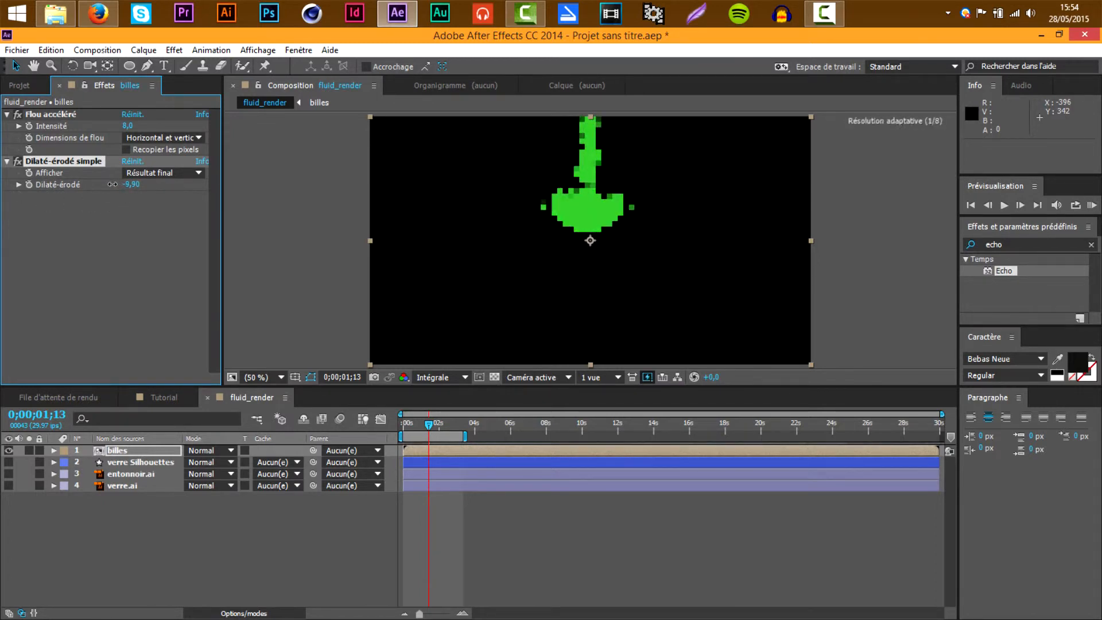
Step: Preview up to 0;00;02;00, and reapply the Echo effect to billes with the Maximum operator and 3 echoes
key("space")
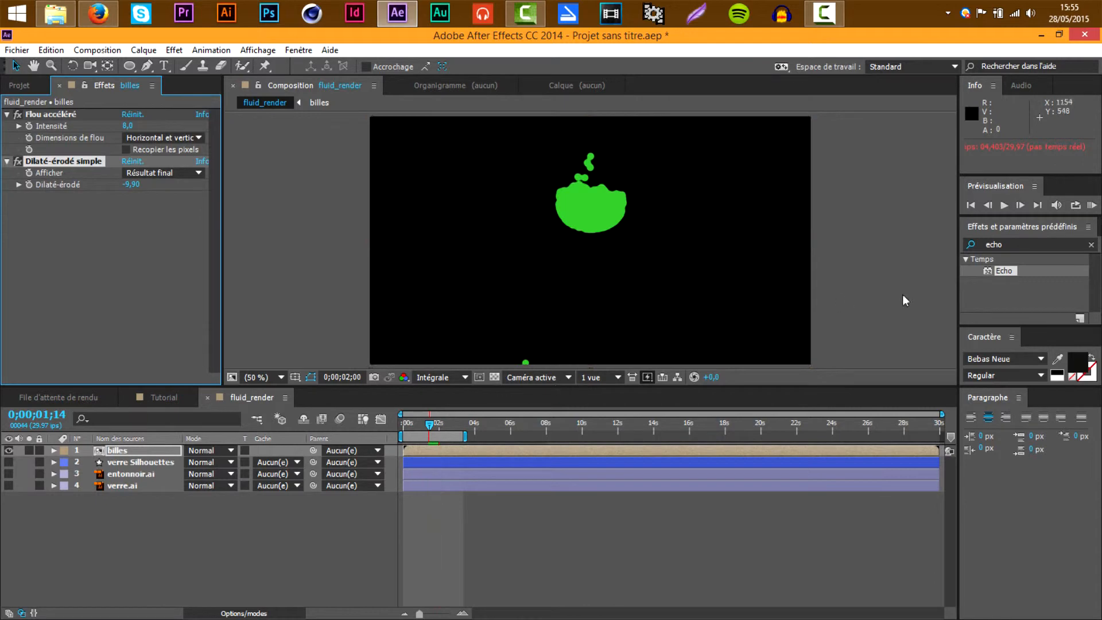
left_click_drag(1026, 269, 634, 288)
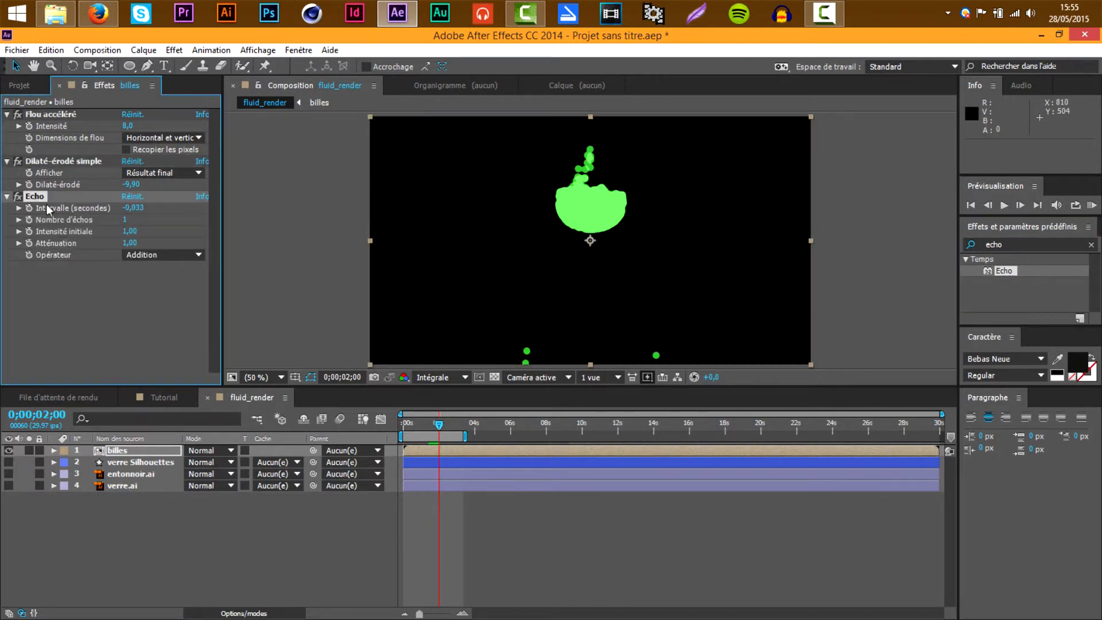
left_click(175, 255)
left_click(163, 284)
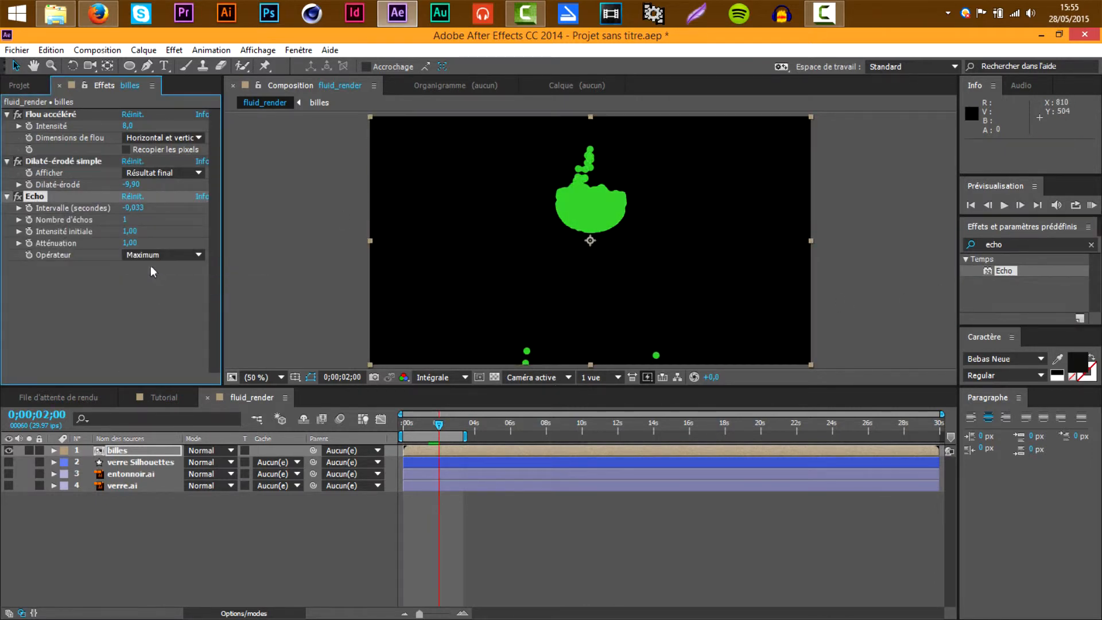
left_click(129, 219)
type("12")
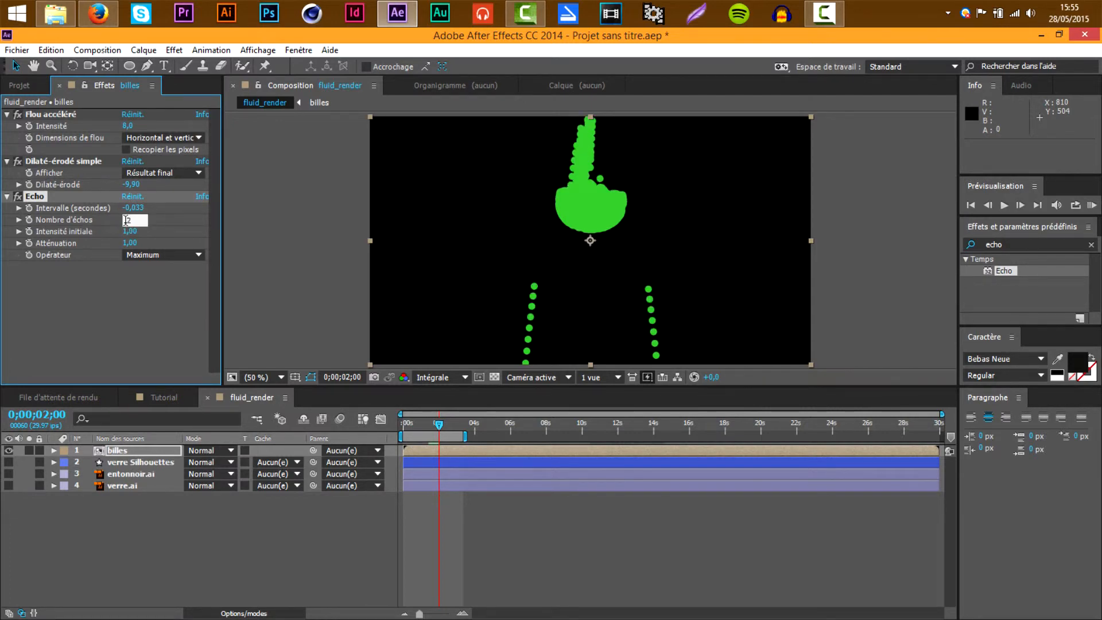
key("Return")
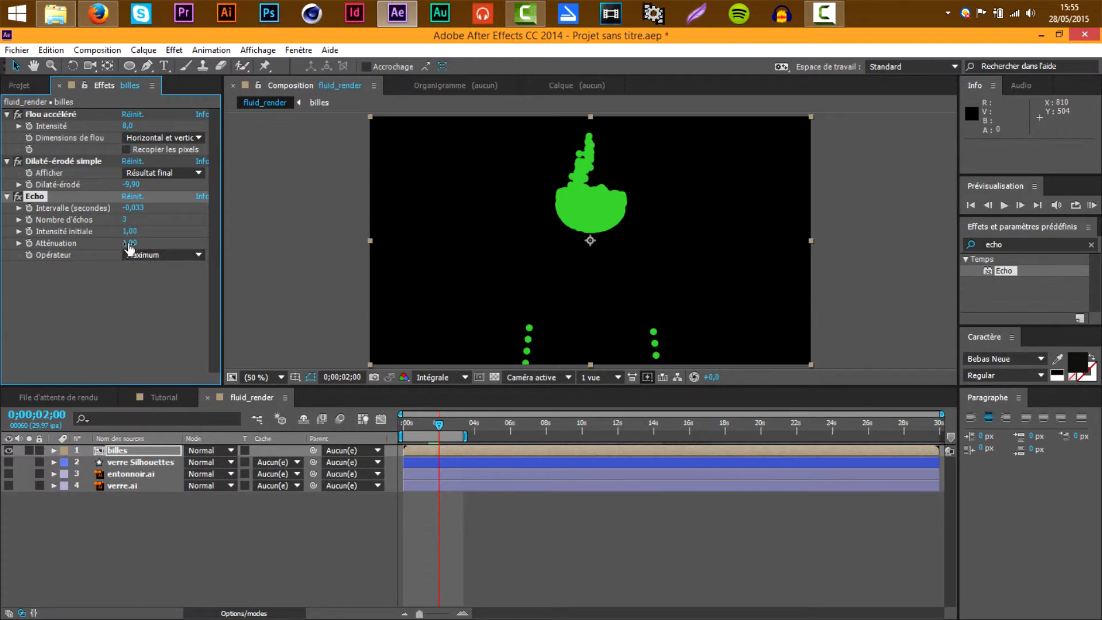
left_click_drag(150, 235, 169, 238)
Step: Create a new composition named final with the HDV/HDTV 720 29,97 preset and a 30-second duration
left_click(31, 86)
left_click(44, 379)
type("final")
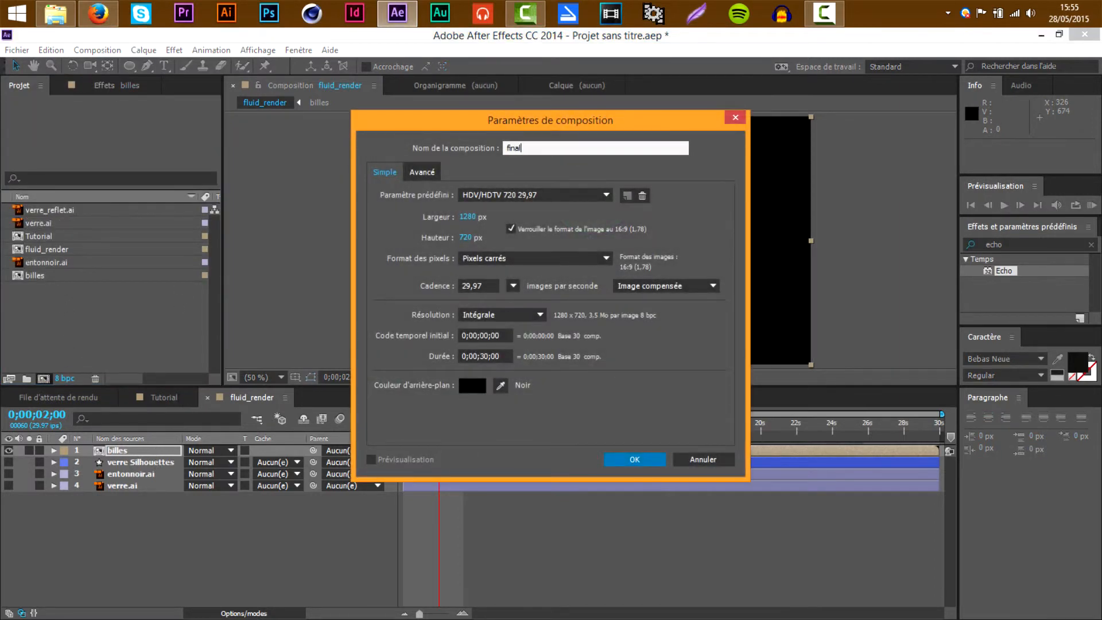
key("Return")
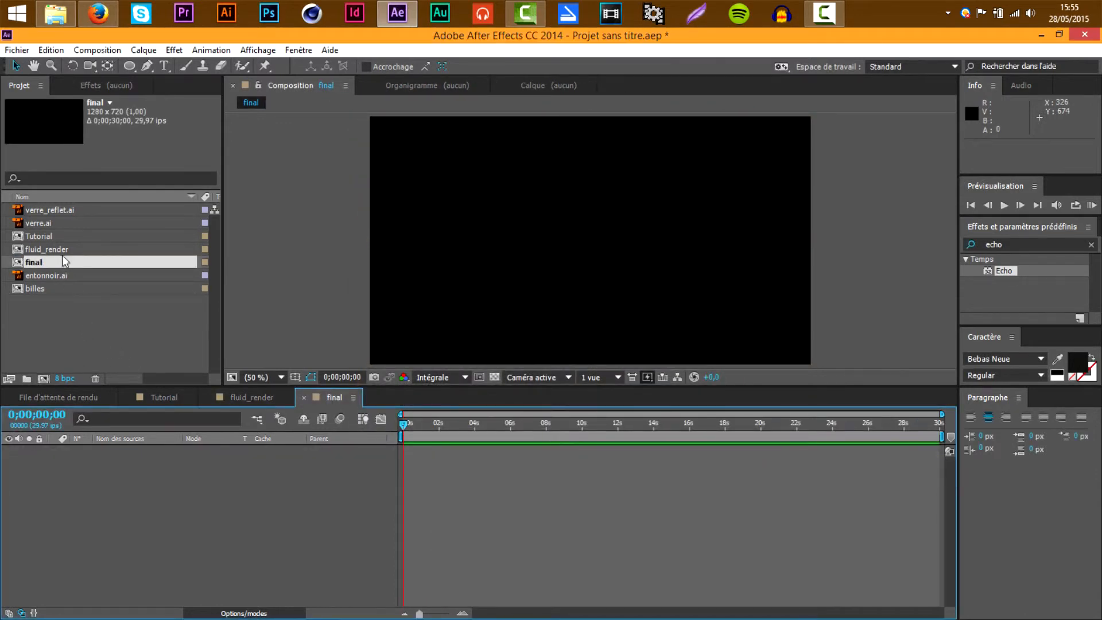
Step: Add verre_reflet.ai as a layer in the final composition
left_click_drag(53, 209, 116, 505)
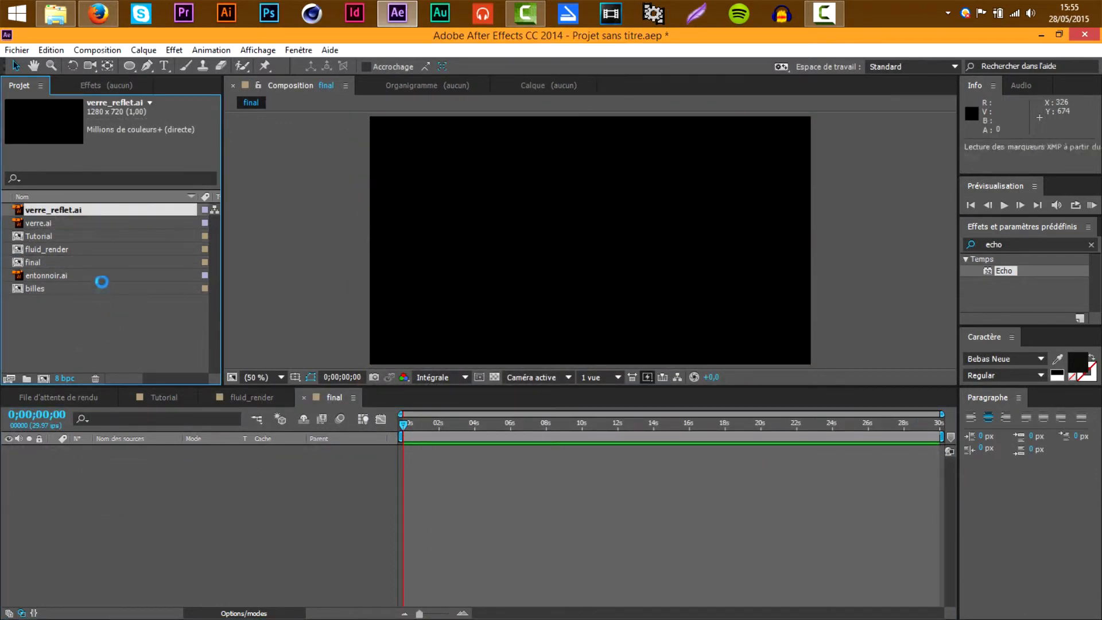
left_click(38, 250)
left_click(43, 335)
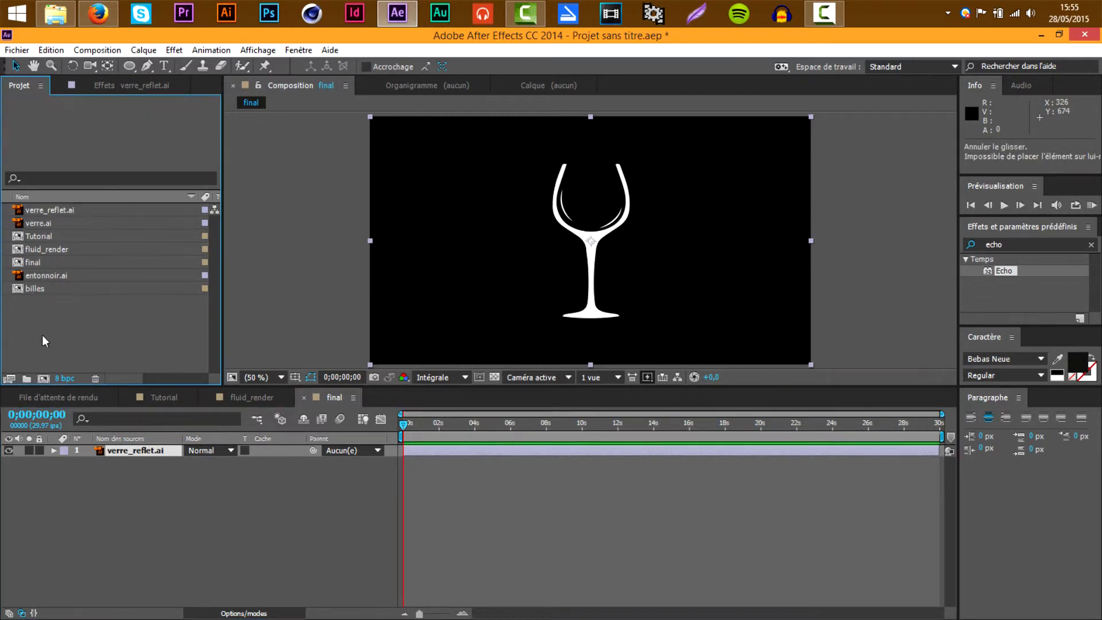
left_click_drag(33, 290, 141, 461)
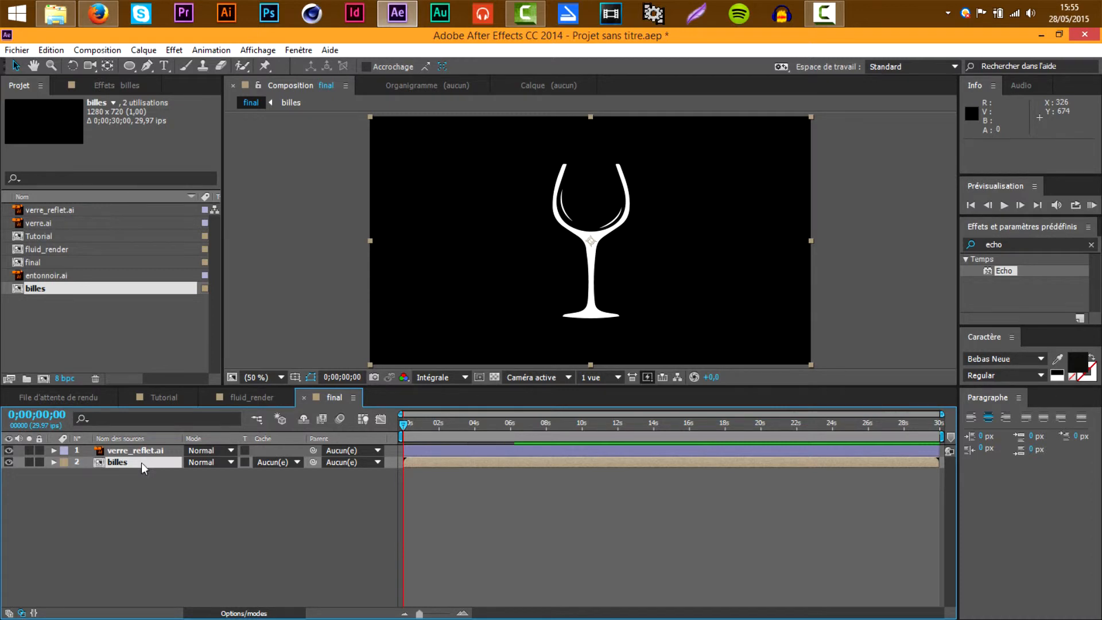
key("space")
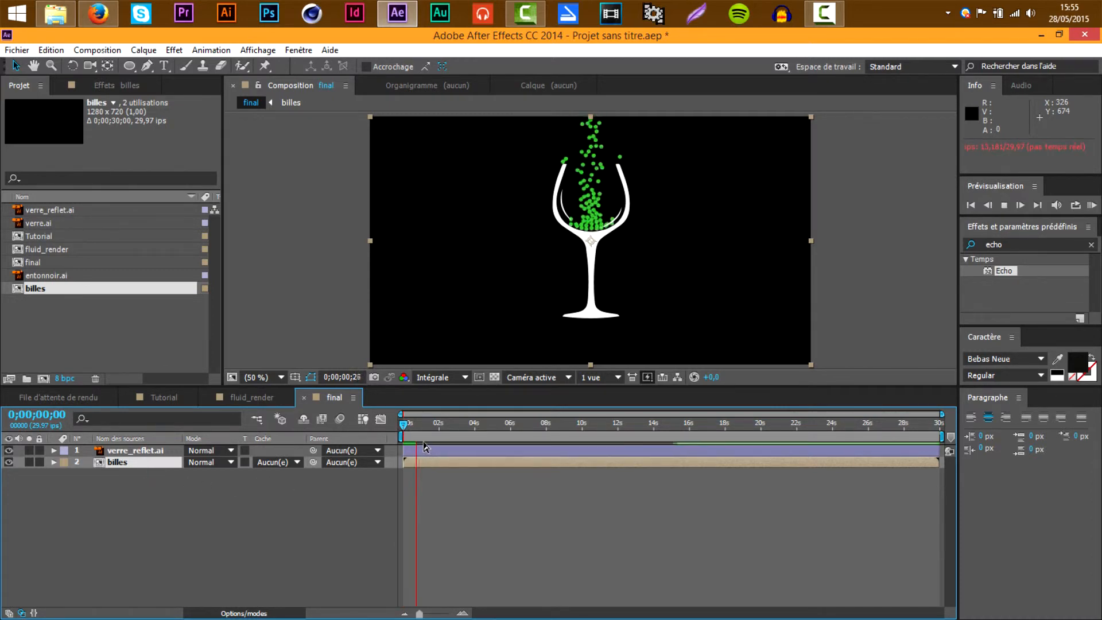
key("space")
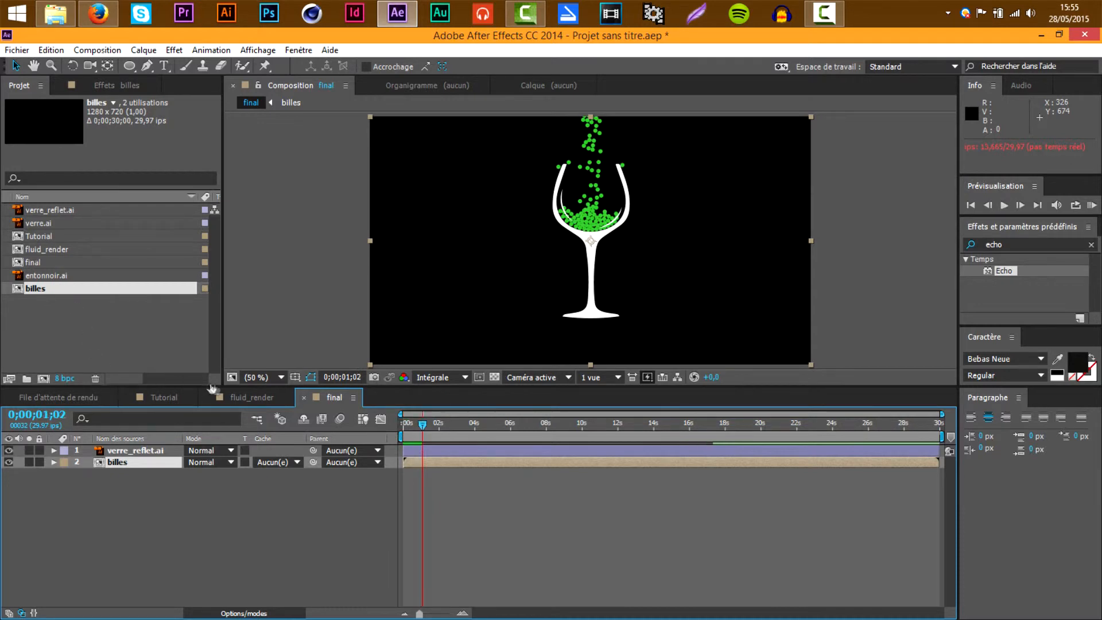
key("Delete")
Step: Place the fluid_render composition beneath the verre_reflet.ai layer in final and preview the animation from the first frame
left_click_drag(47, 250, 151, 467)
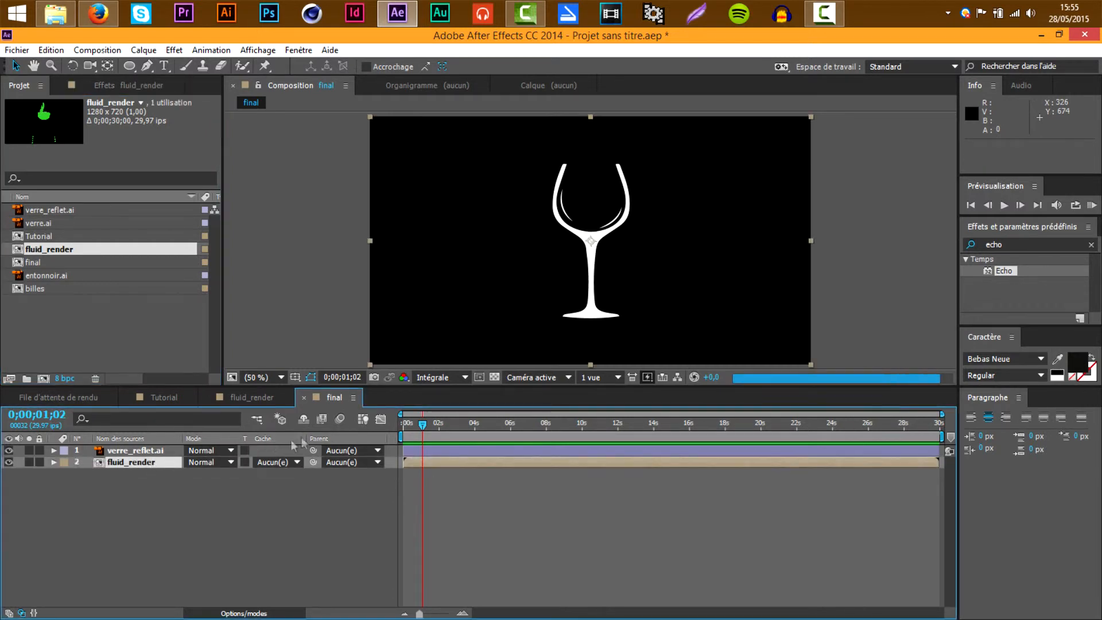
left_click(405, 429)
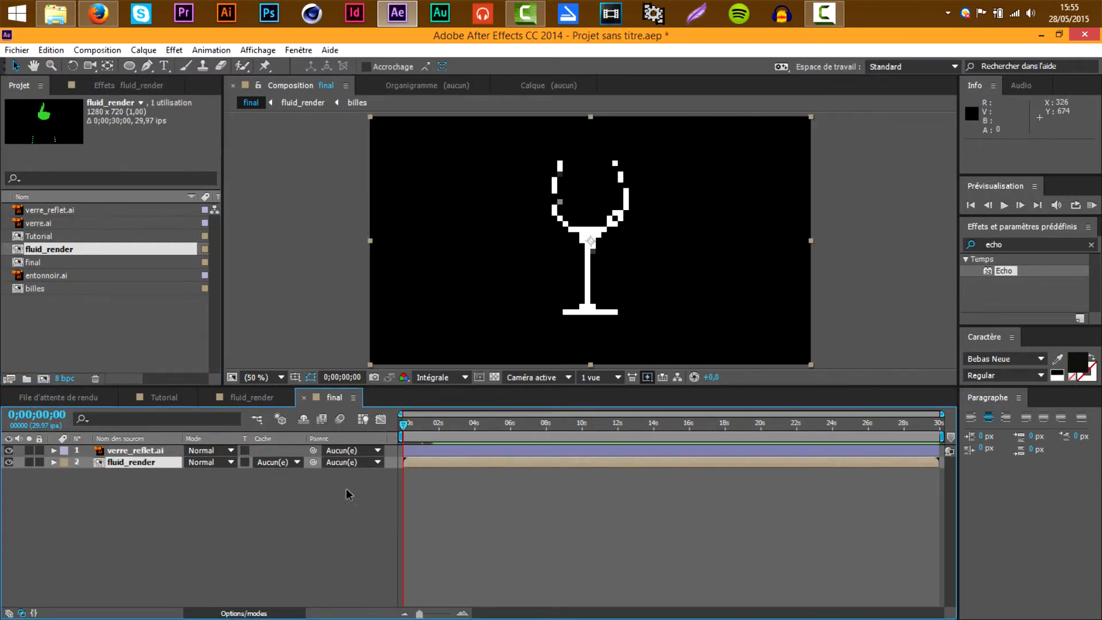
key("space")
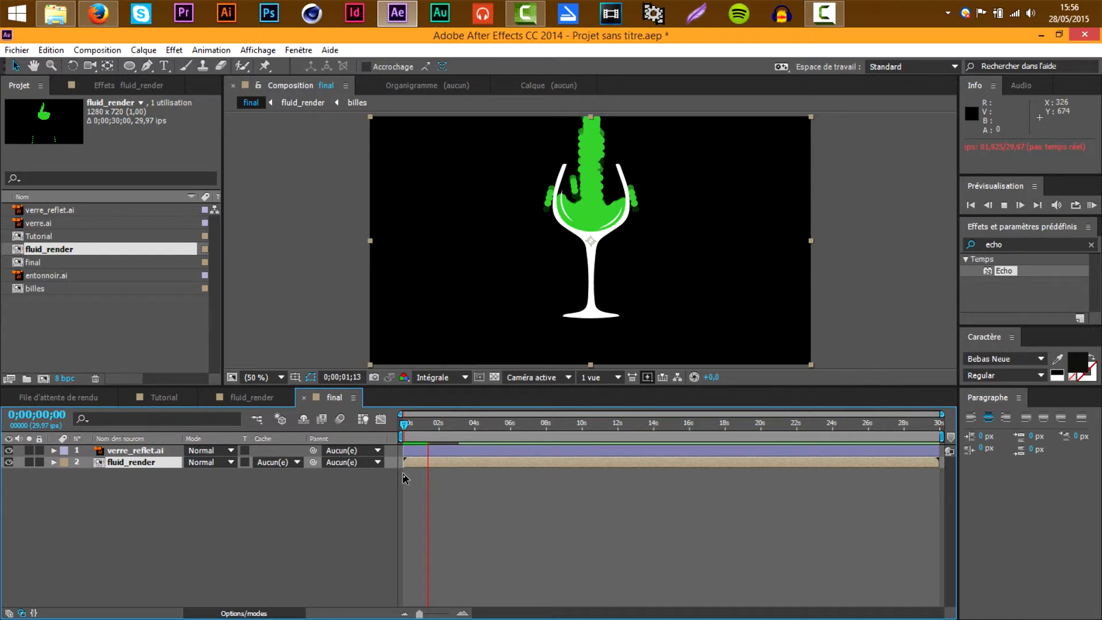
Step: In the fluid_render composition, set the Flou accéléré intensity of the billes layer to 25
key("space")
left_click(253, 397)
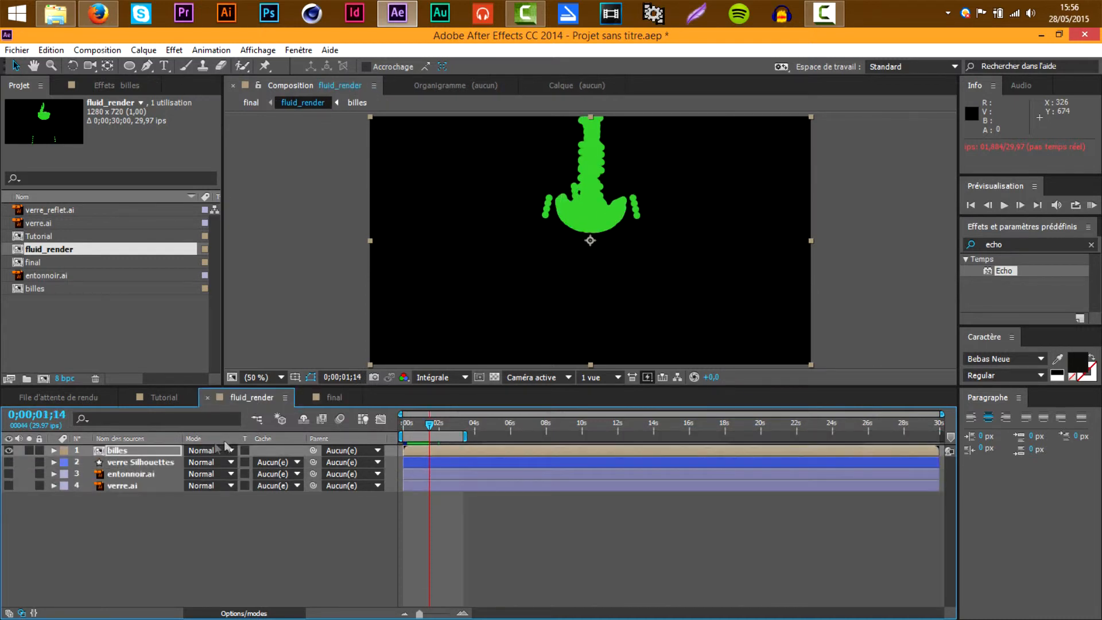
left_click(117, 85)
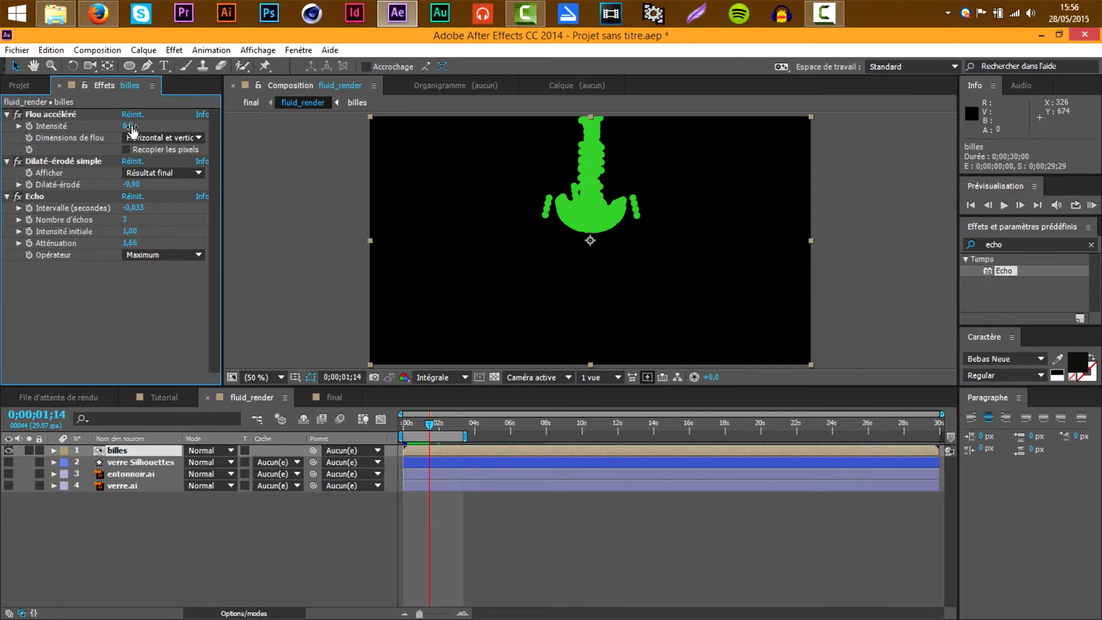
left_click_drag(131, 125, 136, 124)
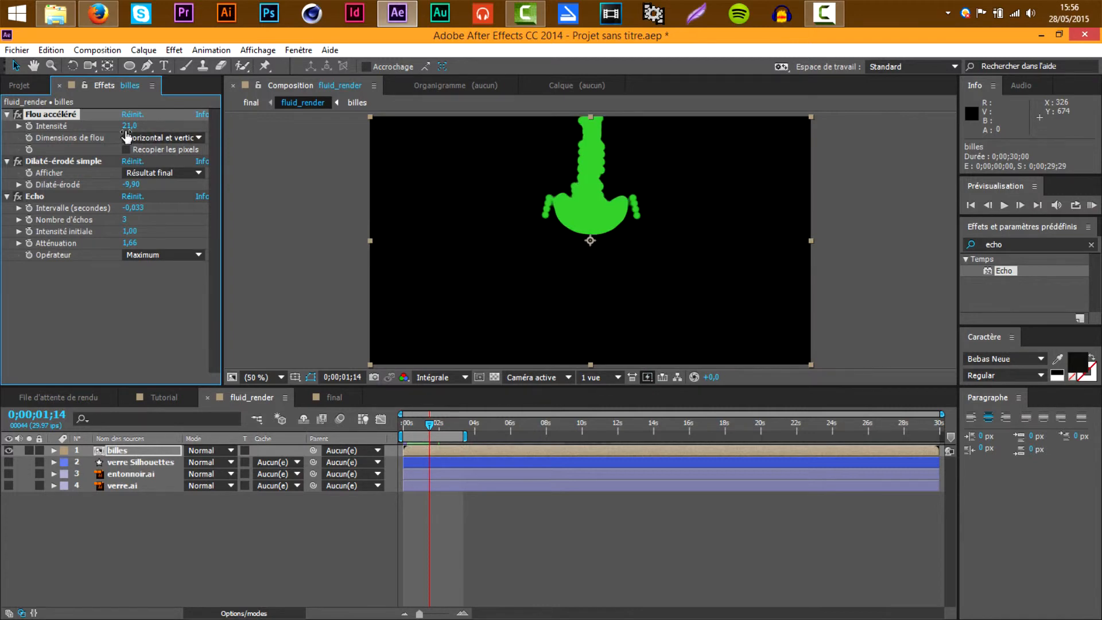
left_click_drag(135, 125, 204, 134)
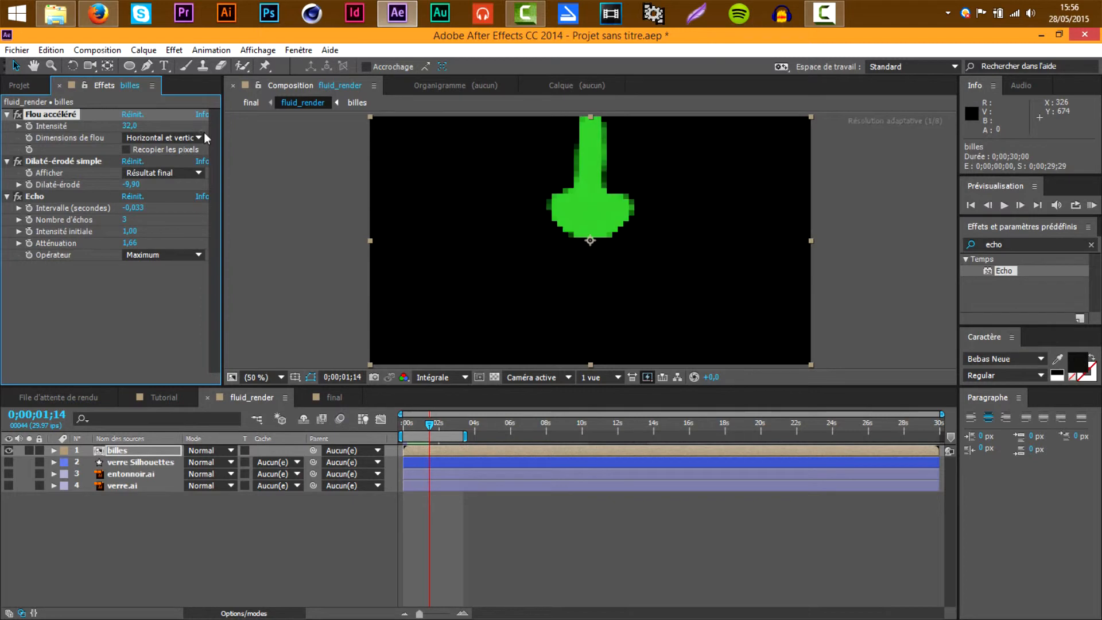
left_click(135, 125)
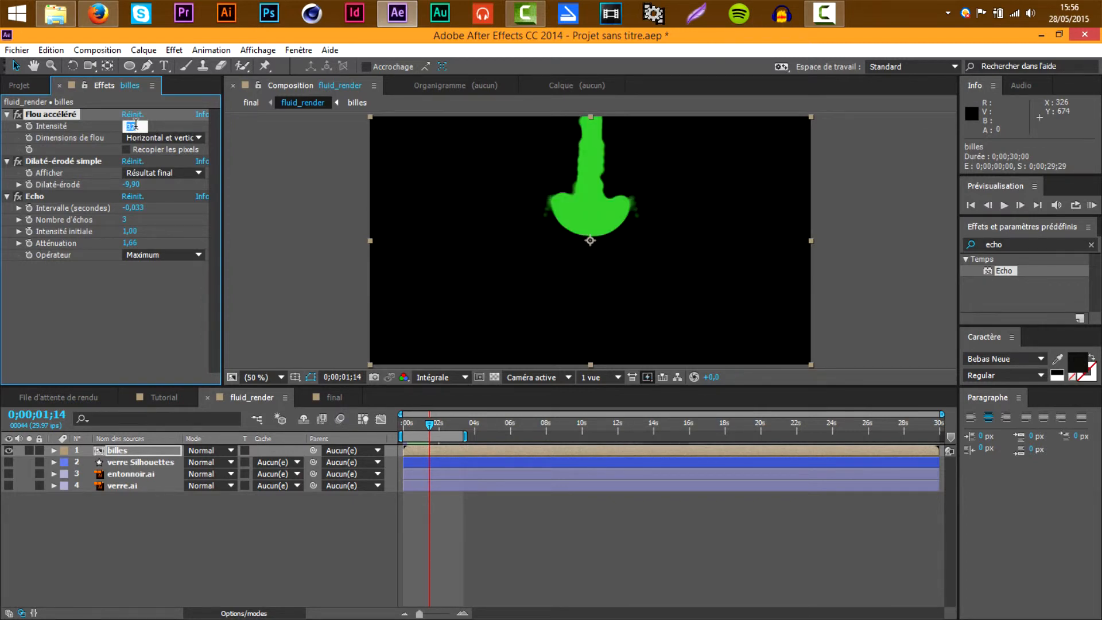
key("Return")
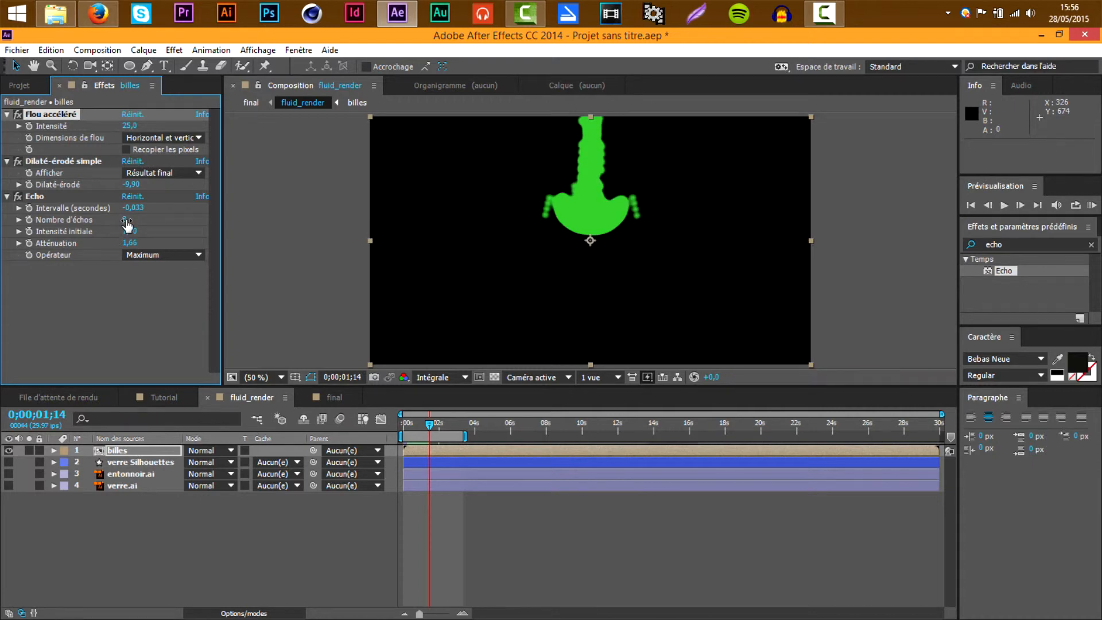
Step: Set the Echo effect on billes to 10 echoes and enter 25 for the Flou accéléré intensity
left_click_drag(127, 221, 172, 214)
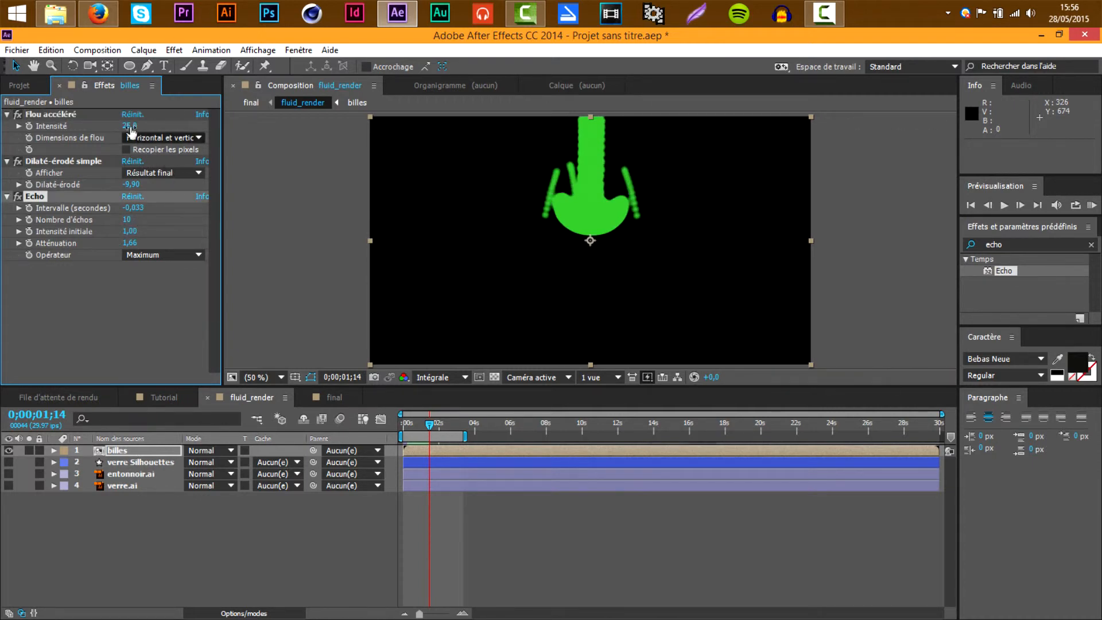
left_click_drag(130, 125, 143, 121)
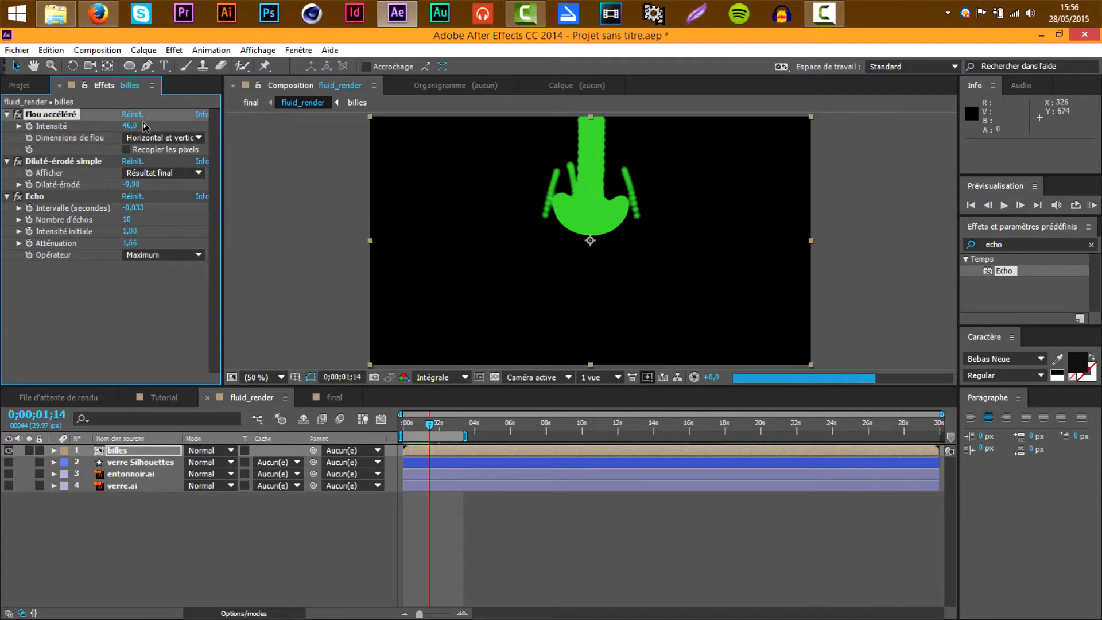
left_click(133, 125)
type("25")
key("Return")
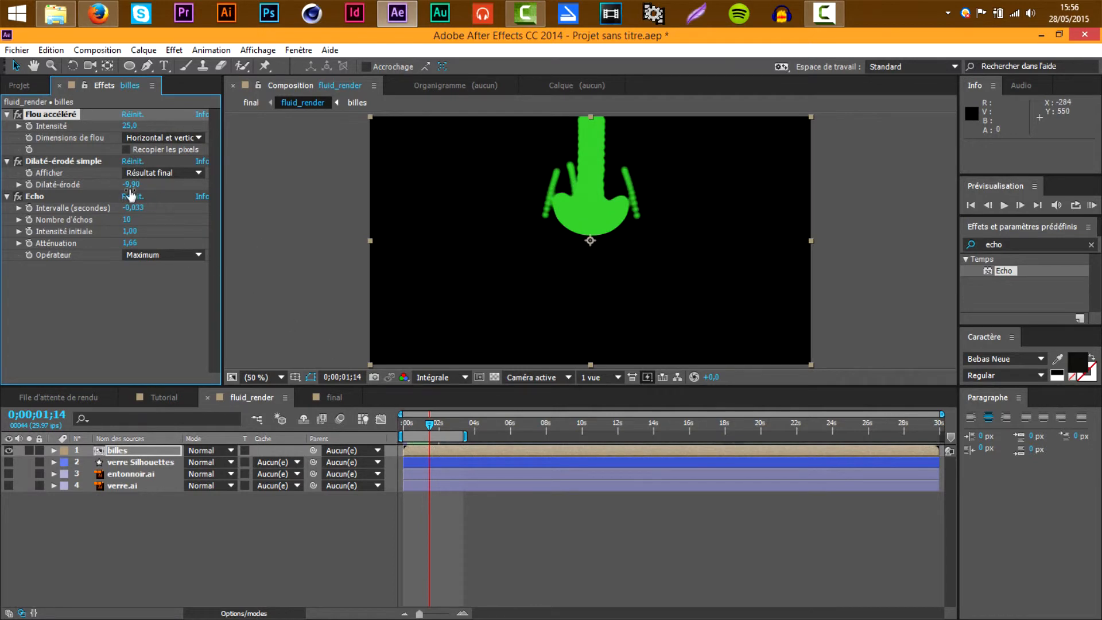
Step: Set the Dilaté-érodé value of the Dilaté-érodé simple effect on billes to -7
left_click_drag(129, 185, 124, 188)
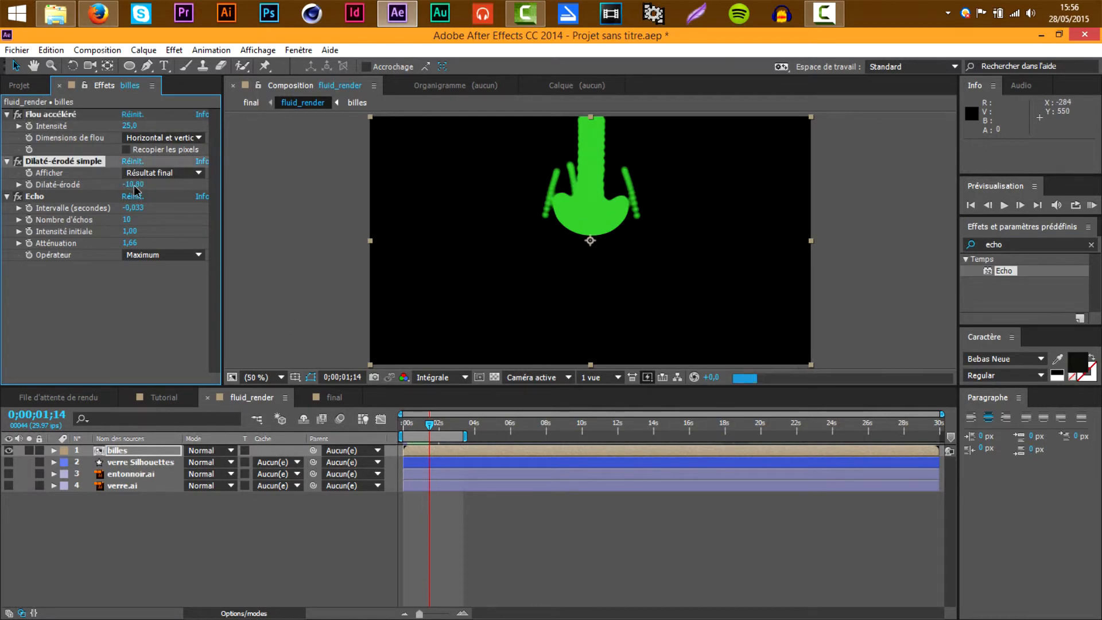
left_click(132, 184)
type("-7")
key("Return")
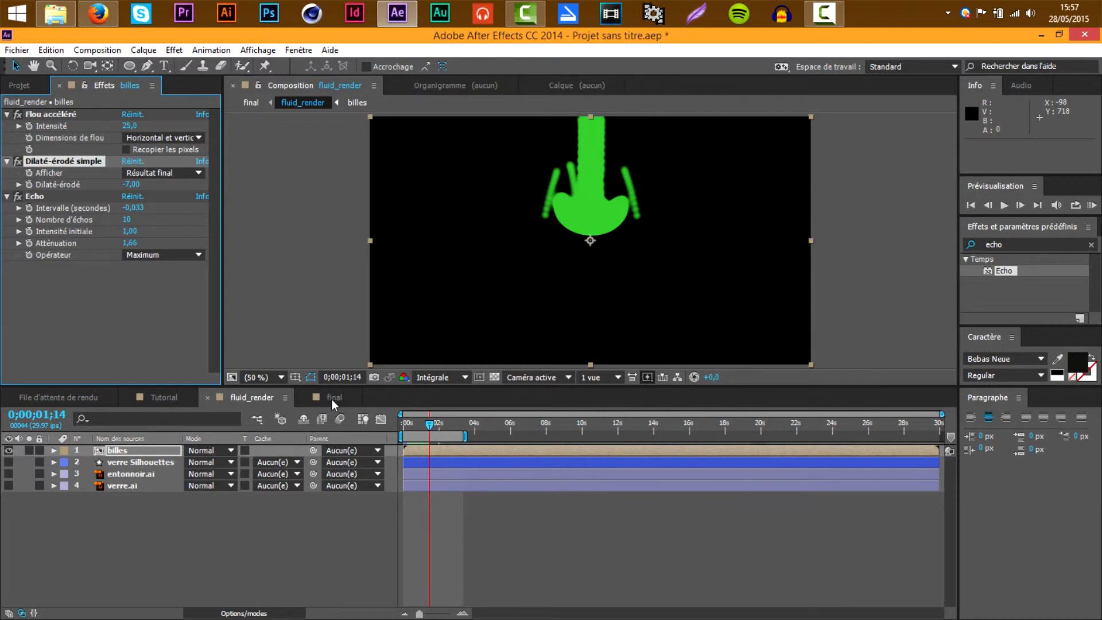
Step: Find the Gamme des dégradés effect by searching for dégrad and apply it to the billes layer
left_click(126, 447)
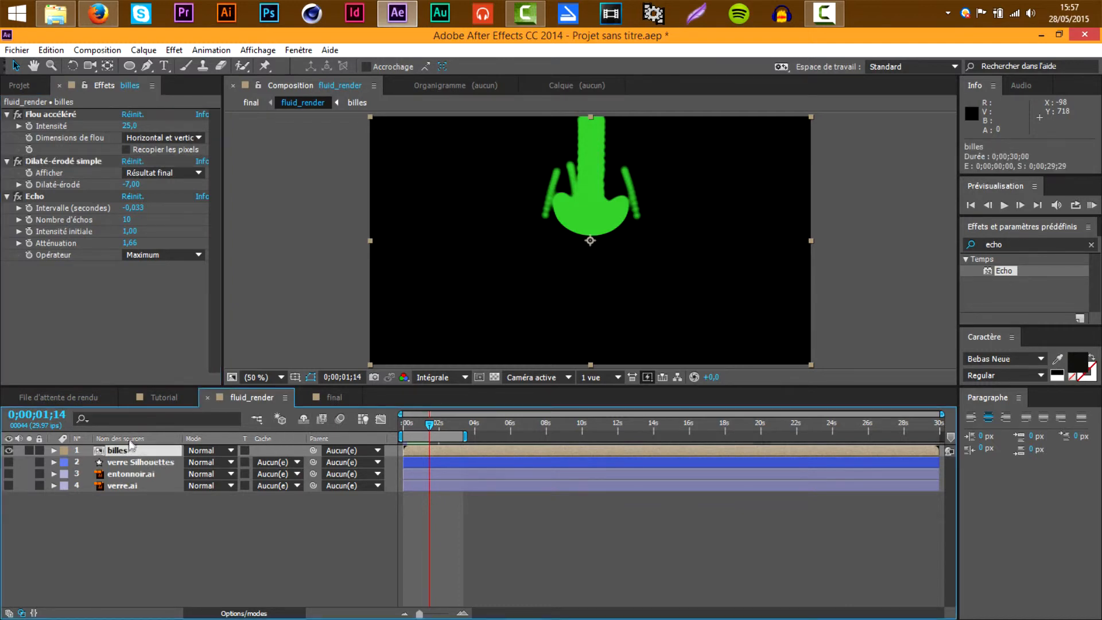
left_click(1041, 253)
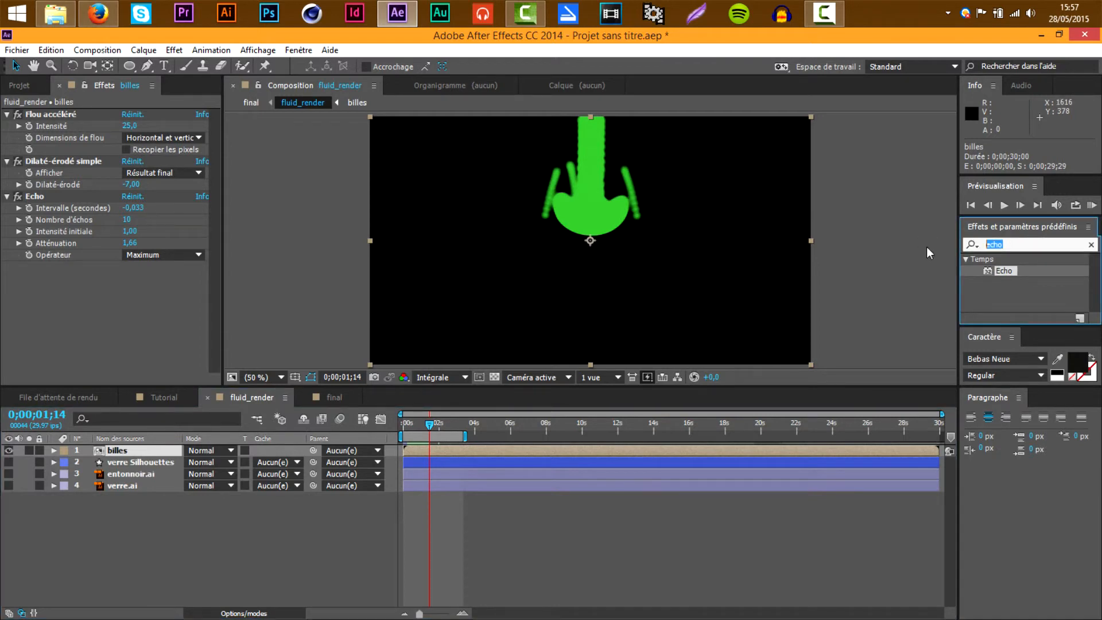
type("dégrad")
left_click_drag(1065, 283, 665, 216)
left_click_drag(463, 225, 456, 220)
Step: Place the gradient's start point at about 630, 72 above the glass and its end point at about 636, 360 below the fluid
left_click(130, 278)
left_click(574, 169)
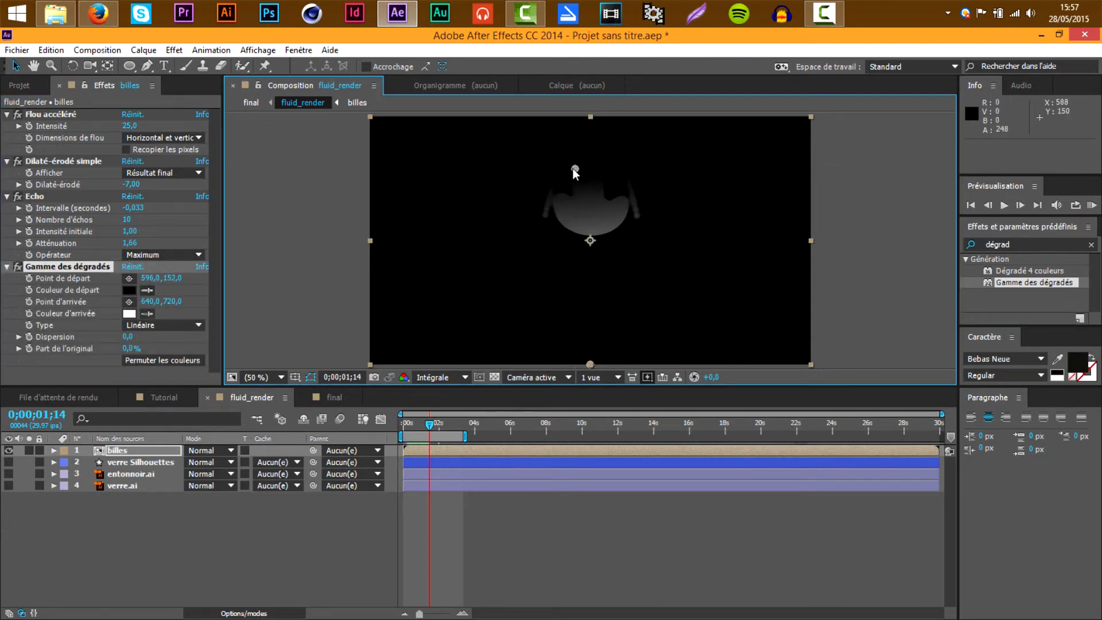
left_click_drag(575, 169, 587, 140)
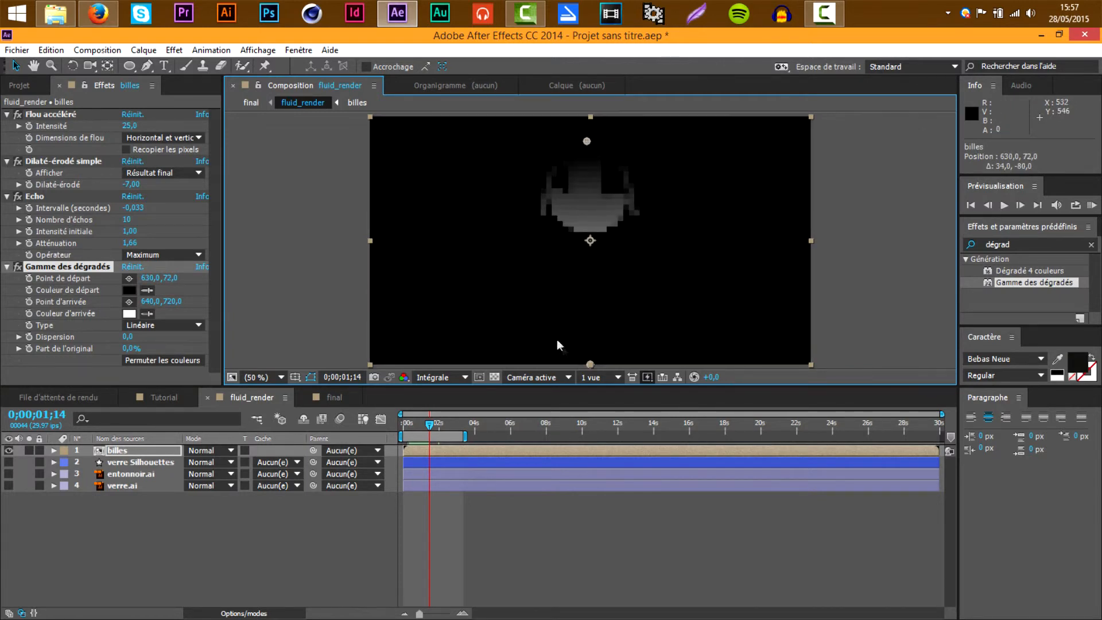
left_click_drag(591, 364, 591, 240)
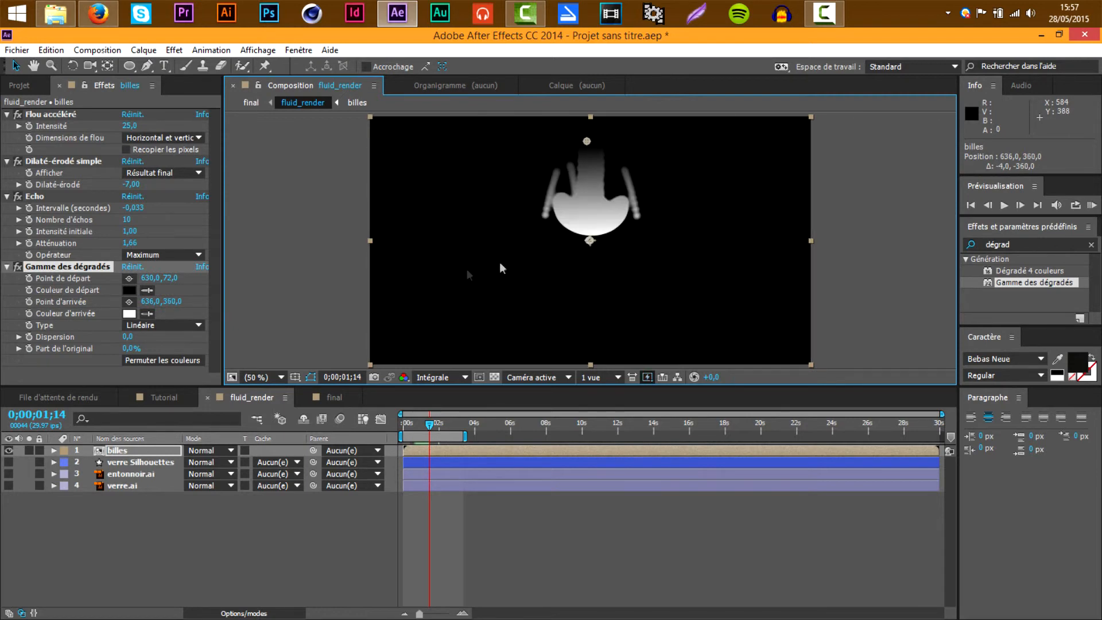
Step: Set the start colour of the billes gradient to light blue 62B7FF
left_click(129, 290)
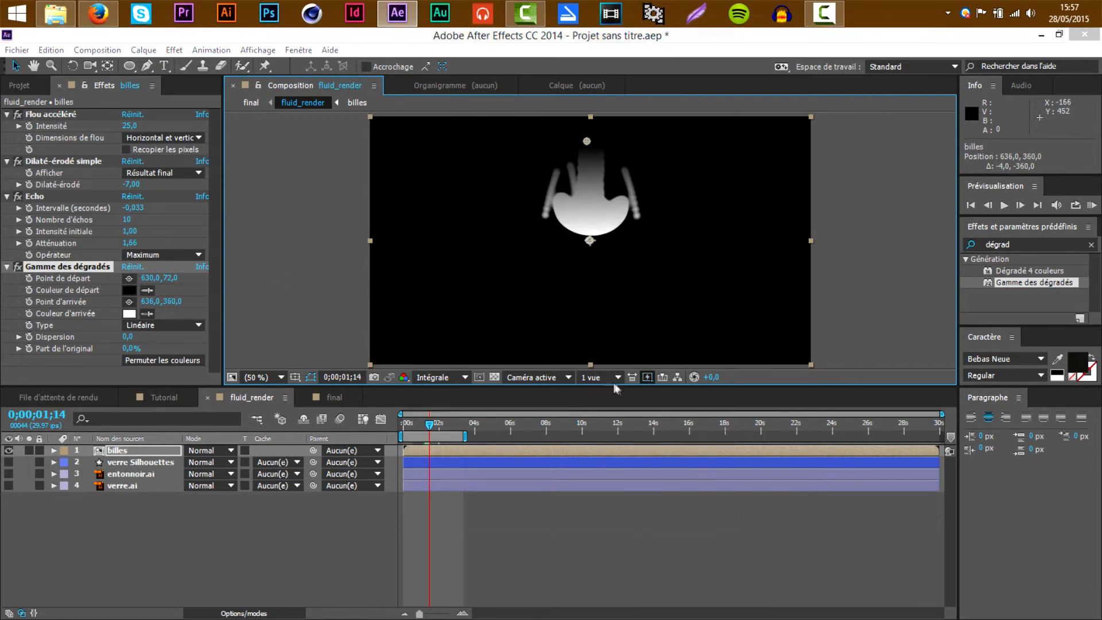
left_click(592, 470)
left_click_drag(587, 492, 595, 422)
left_click(565, 393)
left_click_drag(547, 340, 508, 345)
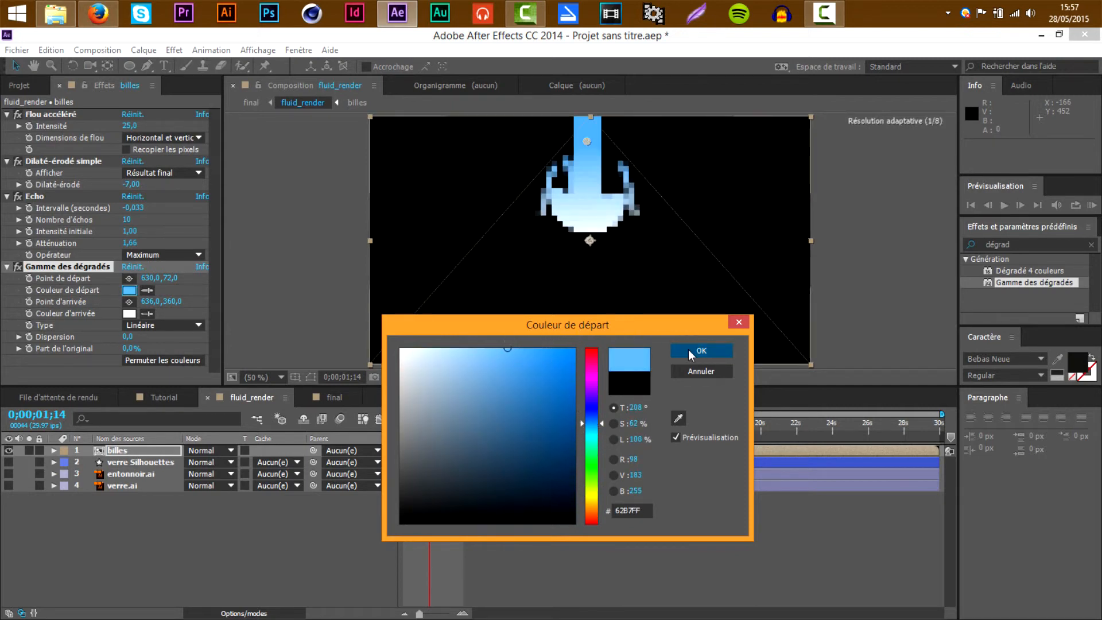
left_click(702, 351)
Step: Set the end colour of the billes gradient to a bright, fully saturated blue
left_click(129, 314)
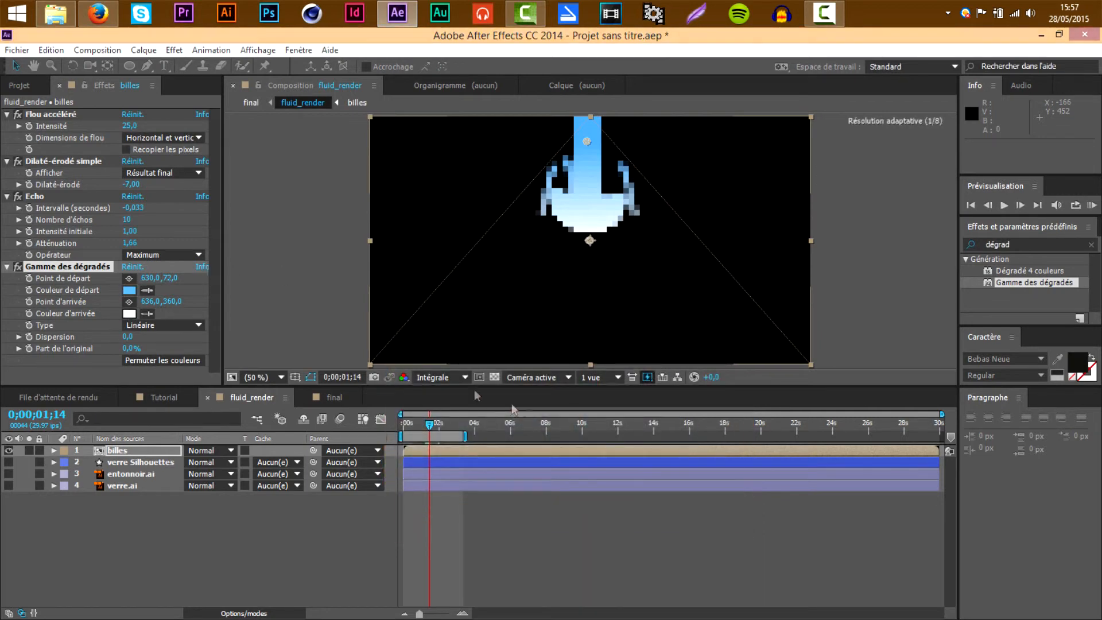
left_click(593, 415)
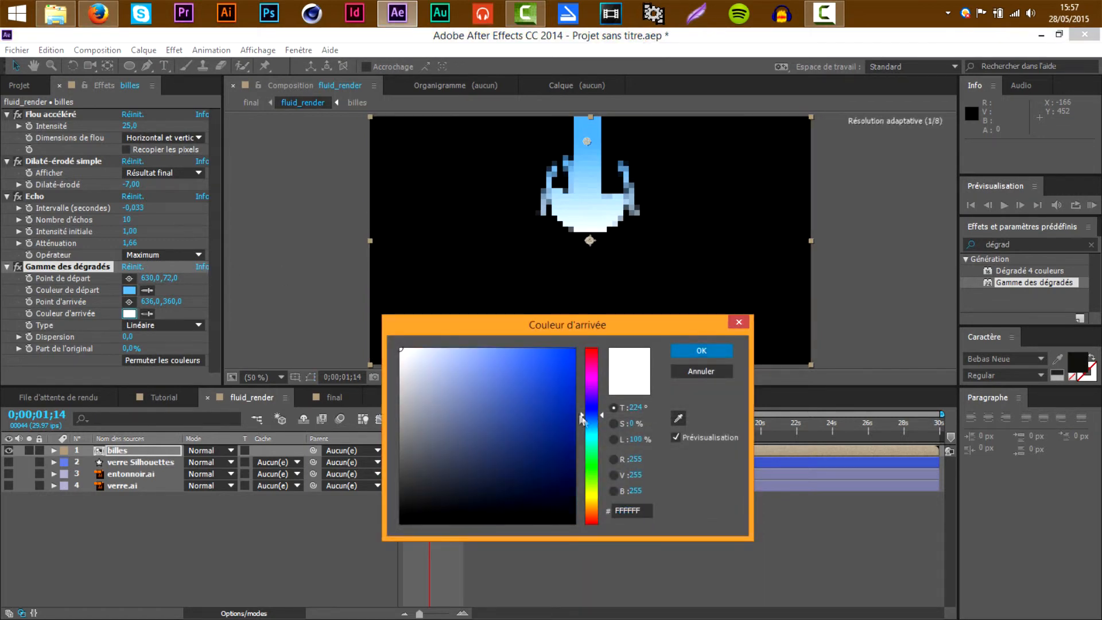
left_click(592, 417)
left_click(567, 383)
left_click_drag(569, 366, 575, 347)
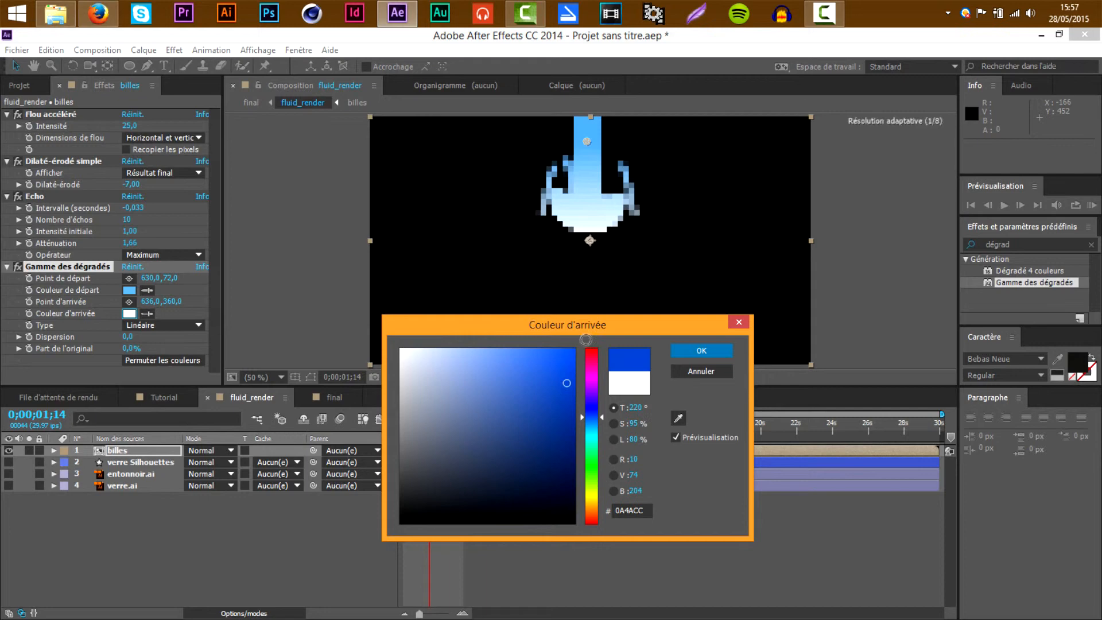
left_click(702, 350)
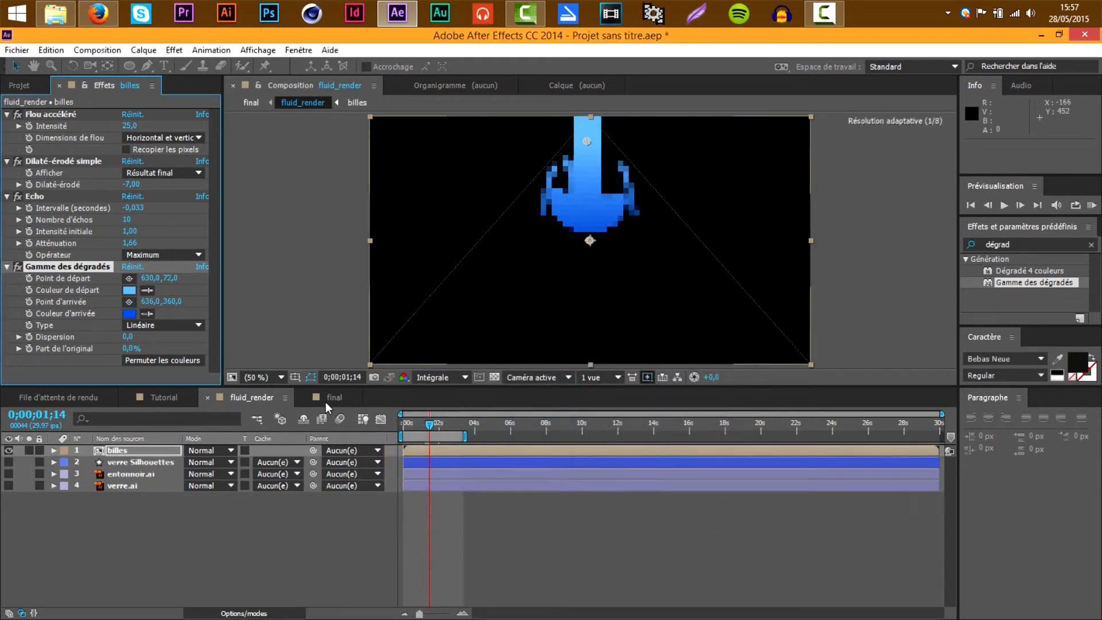
Step: In the final composition, create a light grey 1280 x 720 solid and place it beneath the fluid_render layer
left_click(326, 401)
left_click_drag(432, 425, 416, 425)
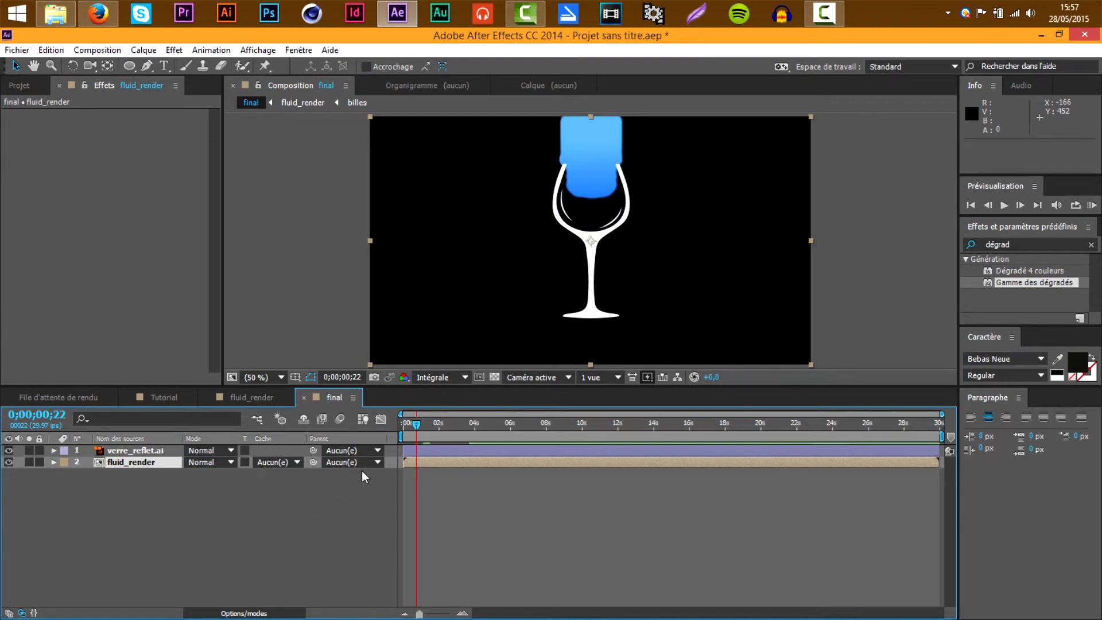
left_click(336, 488)
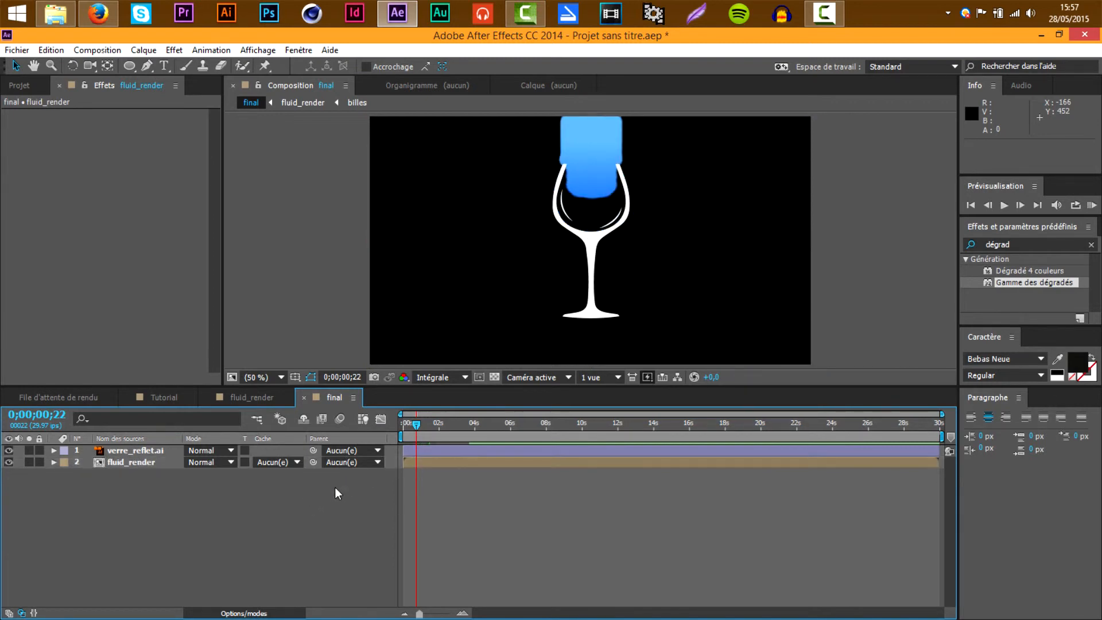
key("ctrl+y")
left_click(700, 579)
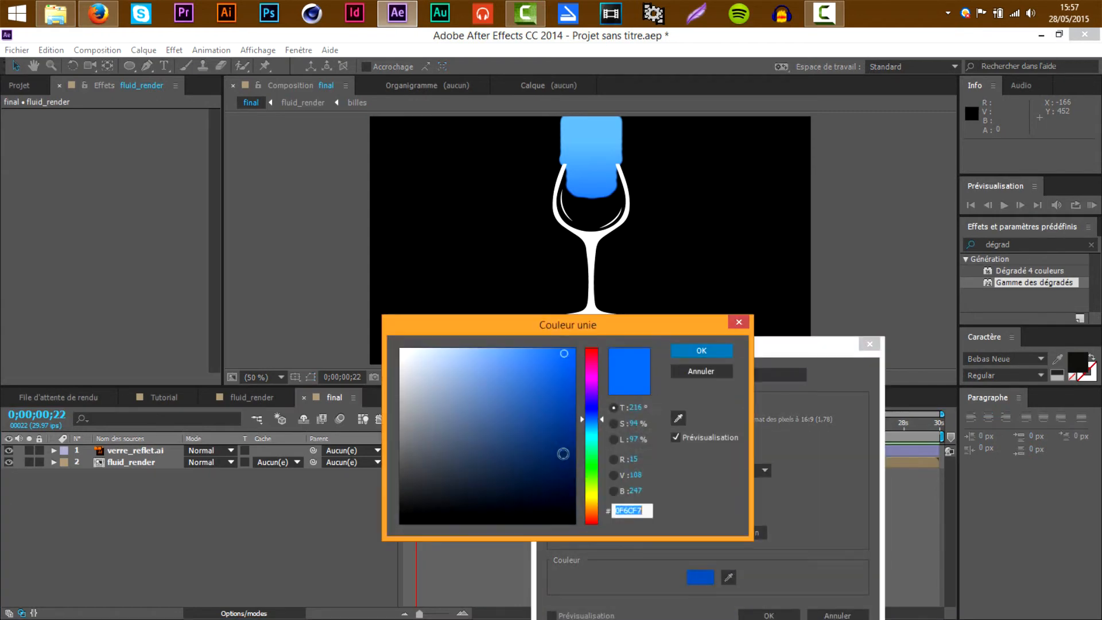
left_click(400, 417)
left_click_drag(404, 377, 364, 374)
left_click(706, 352)
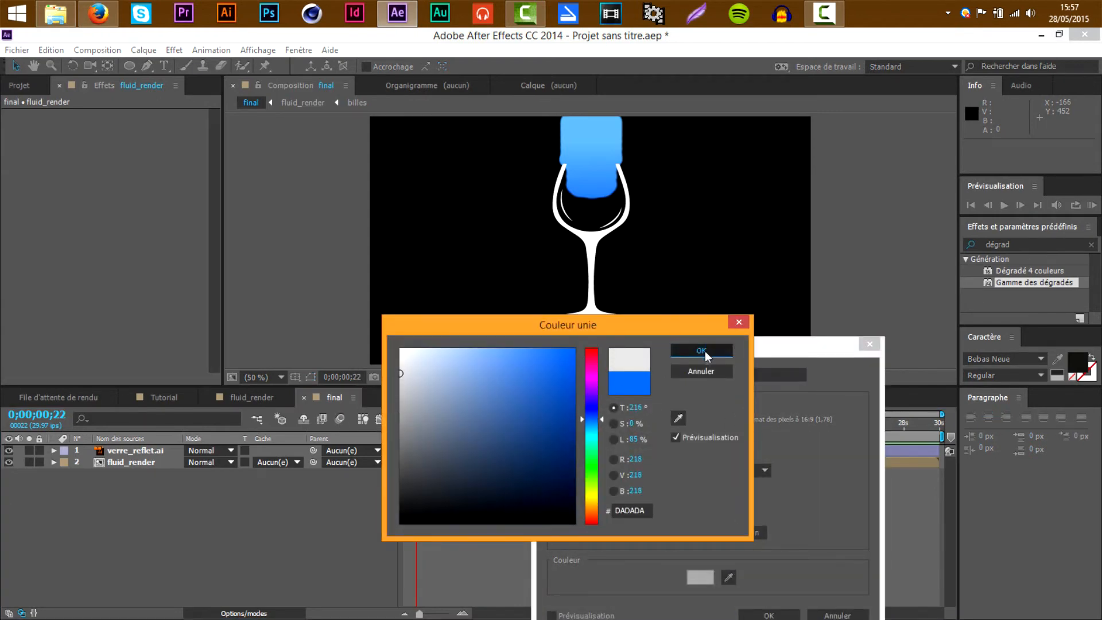
left_click(708, 351)
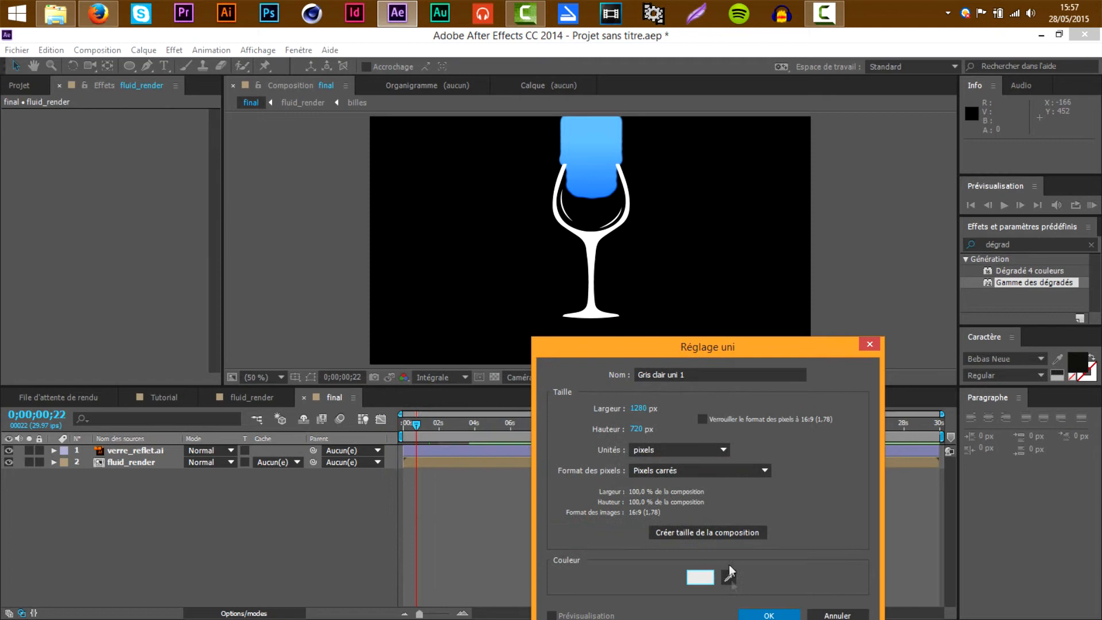
left_click(766, 615)
left_click_drag(152, 480, 154, 492)
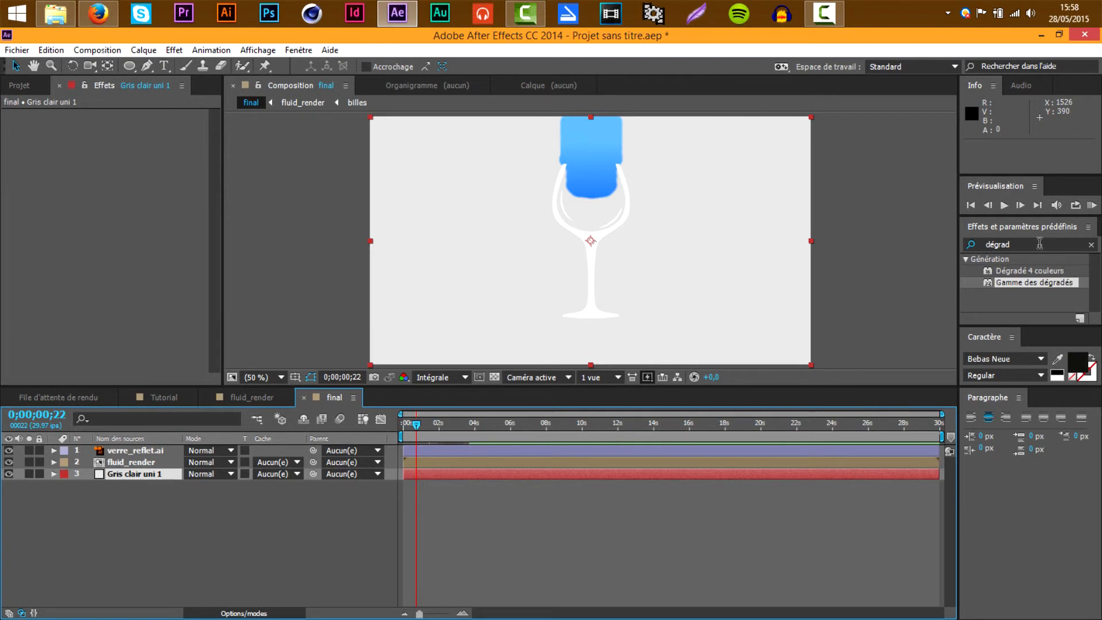
Step: Apply Gamme des dégradés to the grey solid, make it Radial and move its start point to about 640, 346
left_click_drag(982, 282, 113, 477)
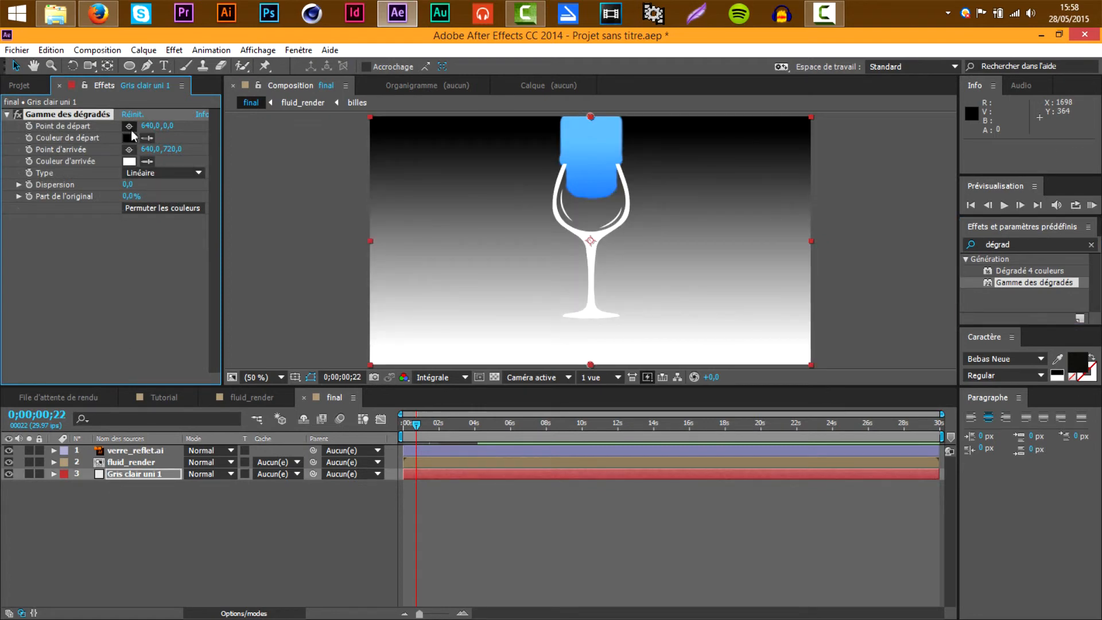
left_click(136, 173)
left_click(141, 202)
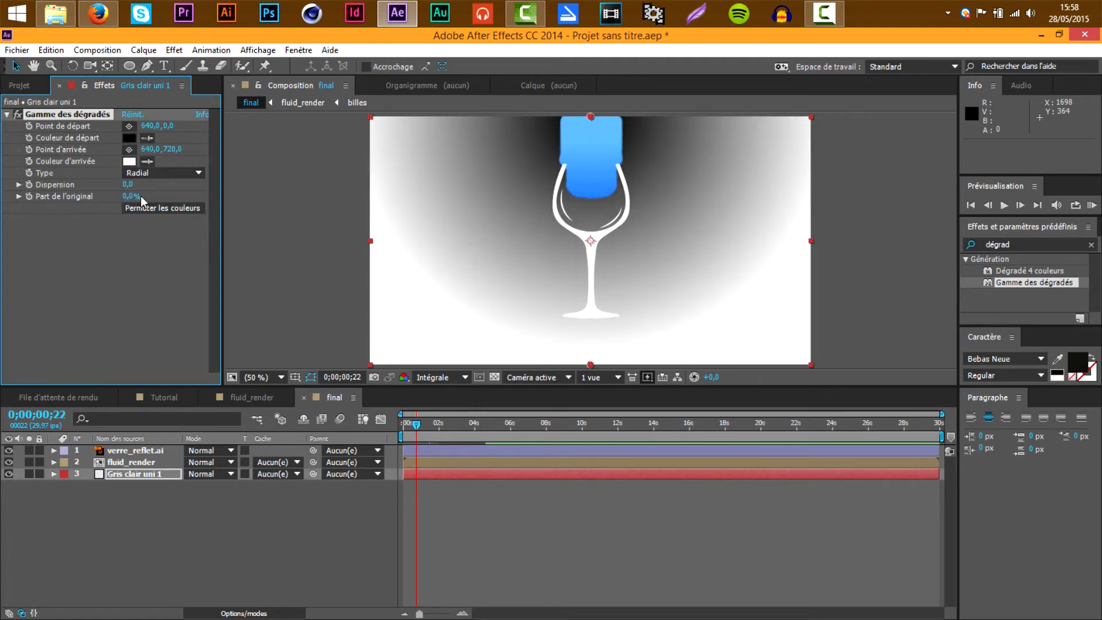
left_click_drag(591, 117, 591, 119)
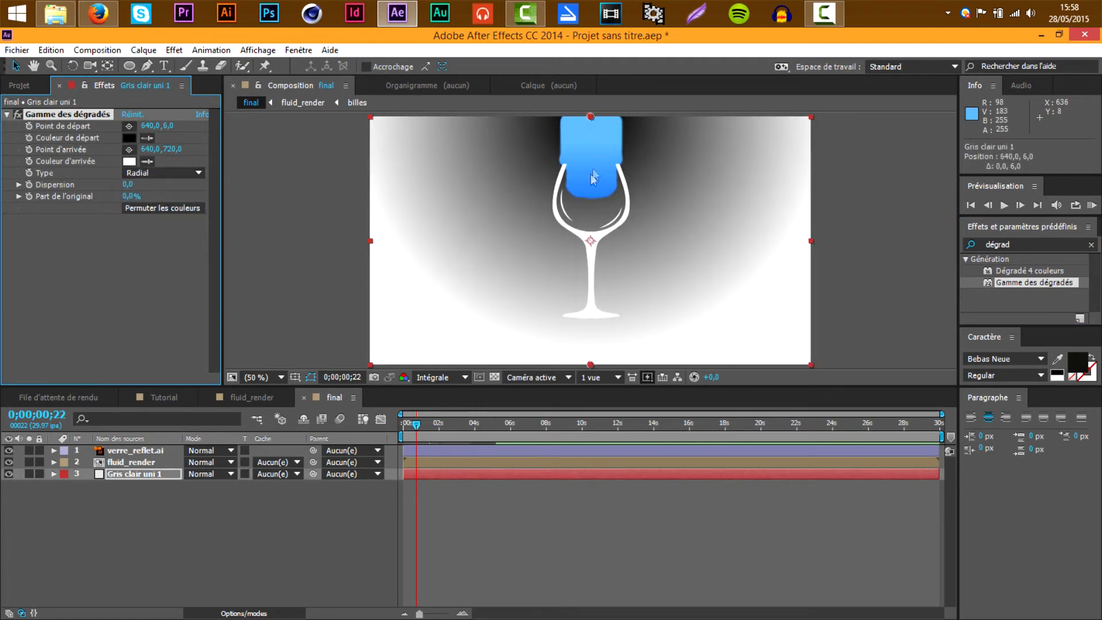
left_click_drag(582, 236, 592, 241)
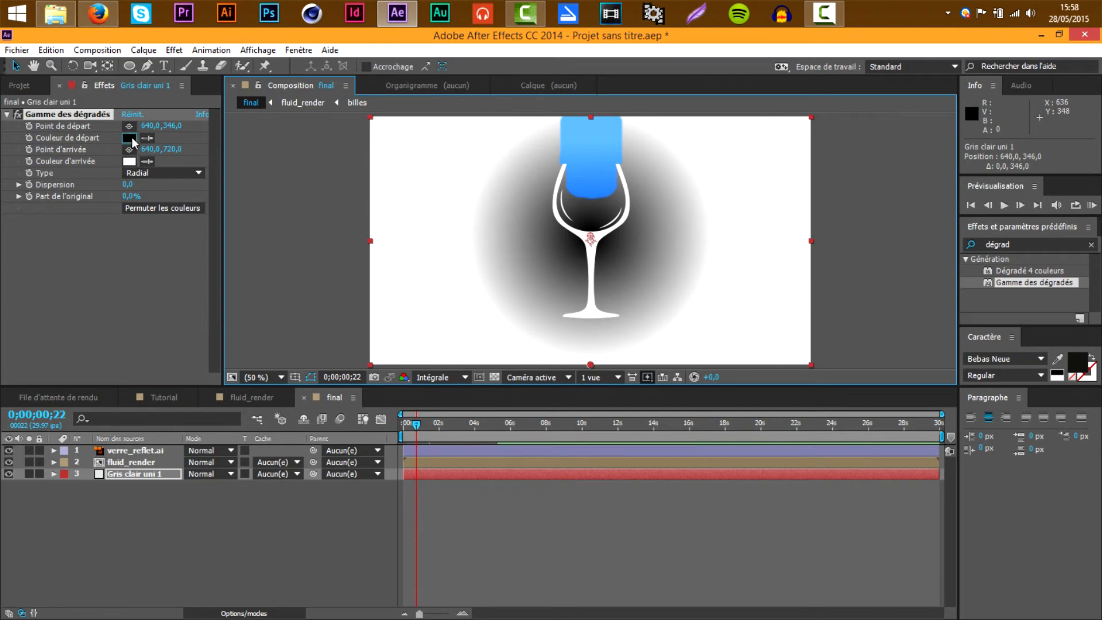
Step: Set the background gradient's start colour to white and its end colour to light grey C3C3C3
left_click(133, 142)
left_click(468, 365)
mouse_move(391, 403)
left_mouse_down()
mouse_move(398, 345)
mouse_move(386, 339)
left_mouse_up()
left_click(682, 359)
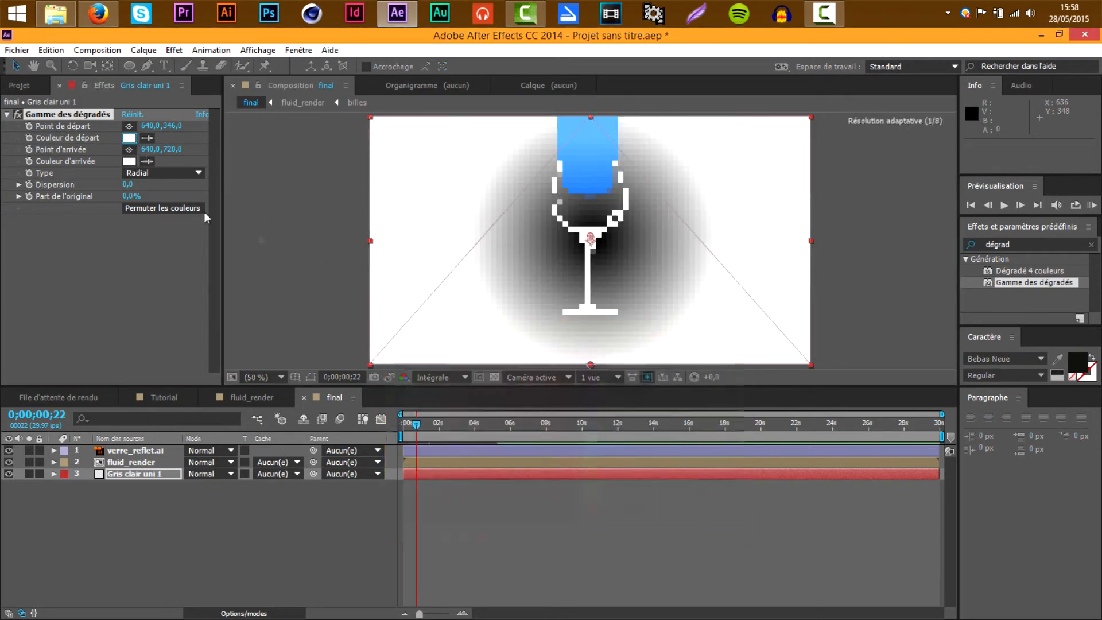
left_click(129, 161)
type("C3C3C3")
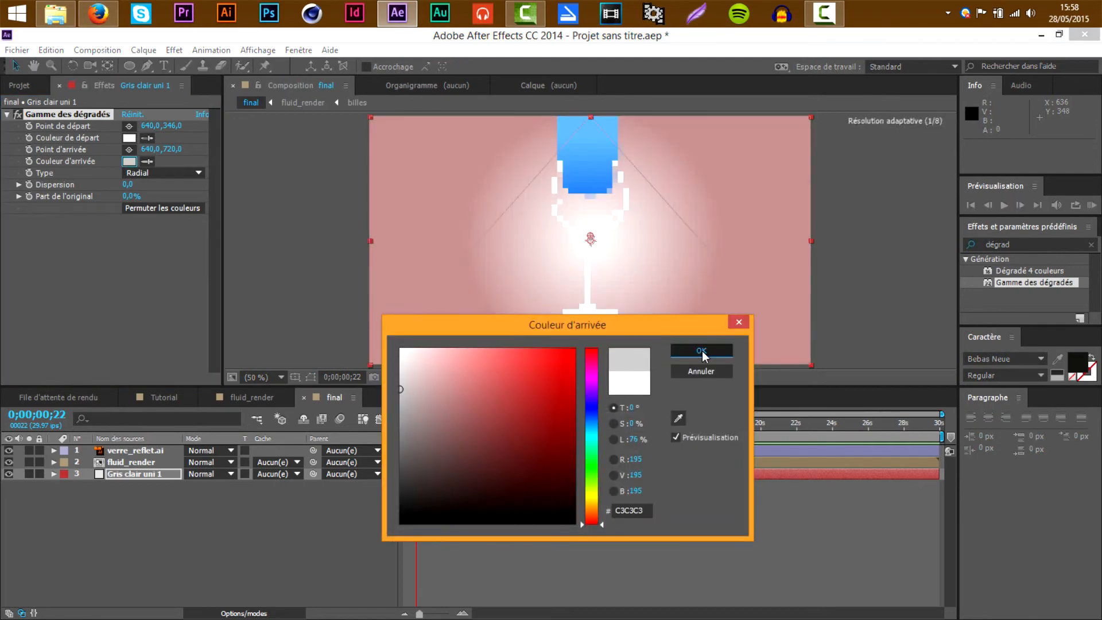
left_click(703, 351)
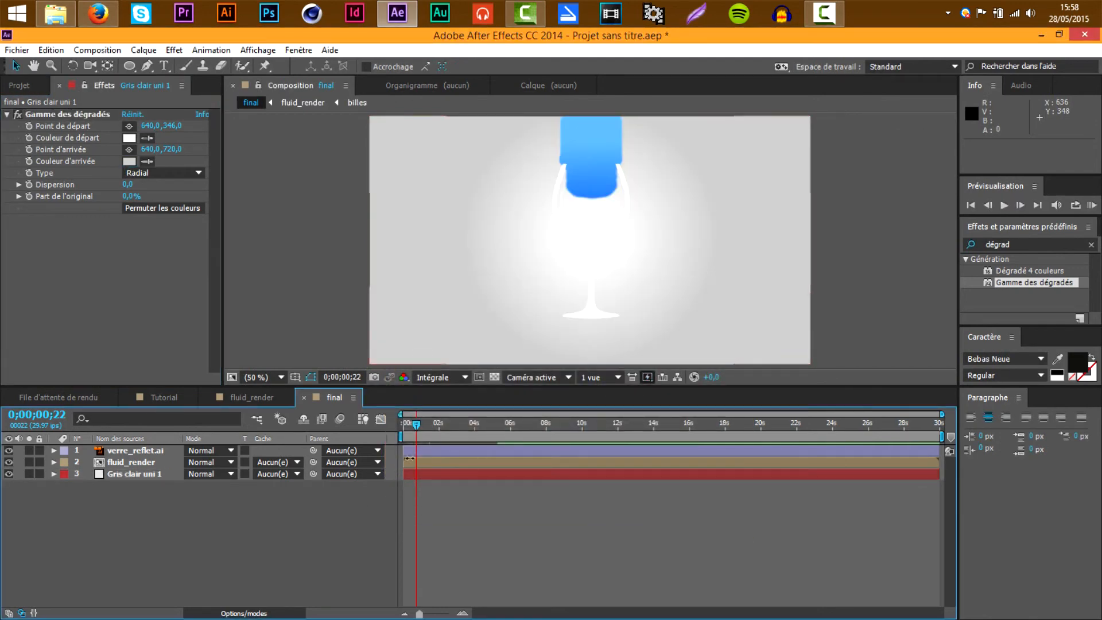
Step: Check the composited fluid in the glass at later frames, ending at 0;00;03;09
left_click(425, 426)
left_click(465, 426)
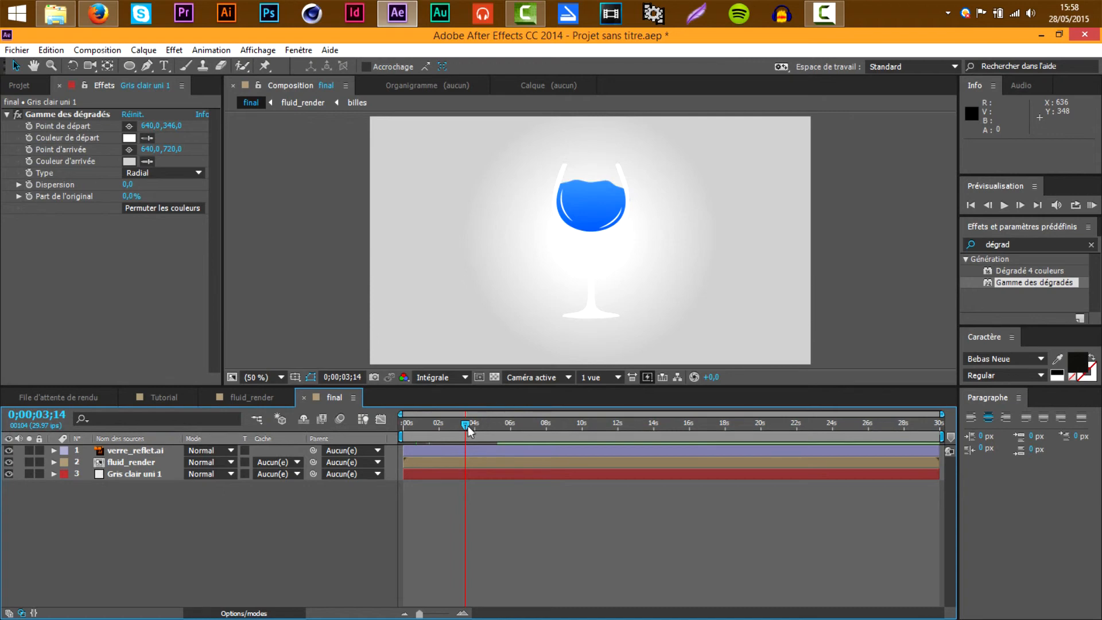
left_click(462, 426)
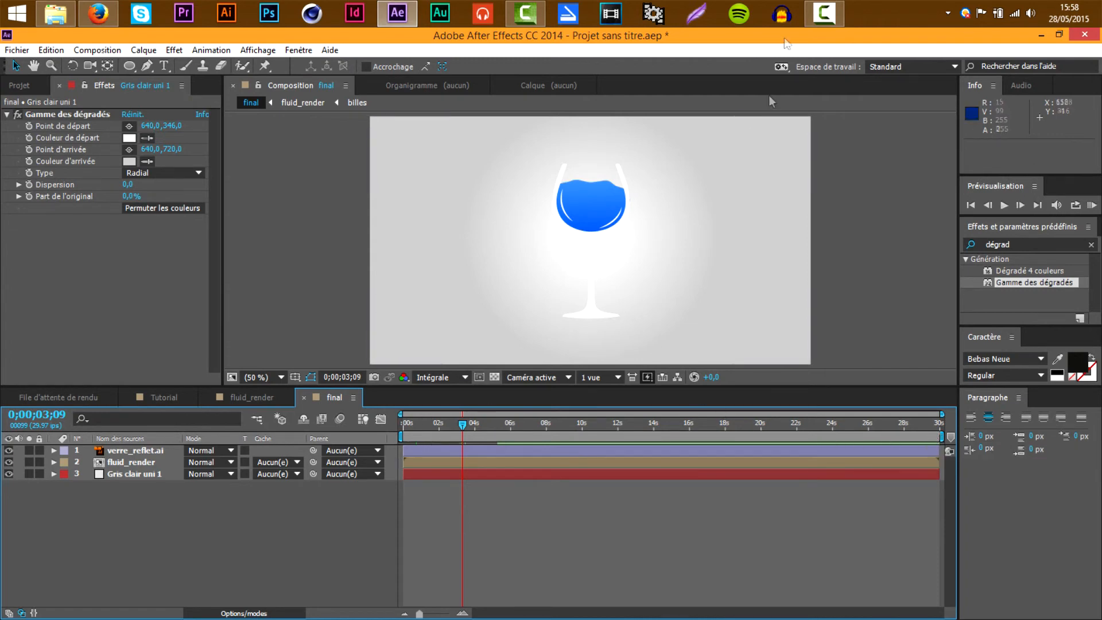
left_click(825, 7)
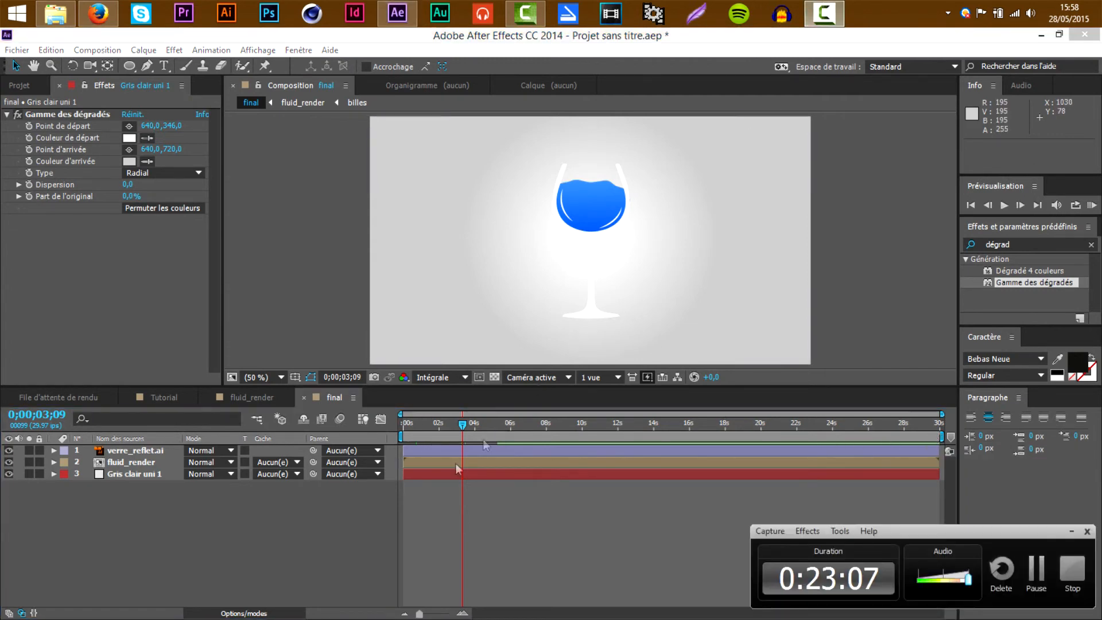
left_click(323, 506)
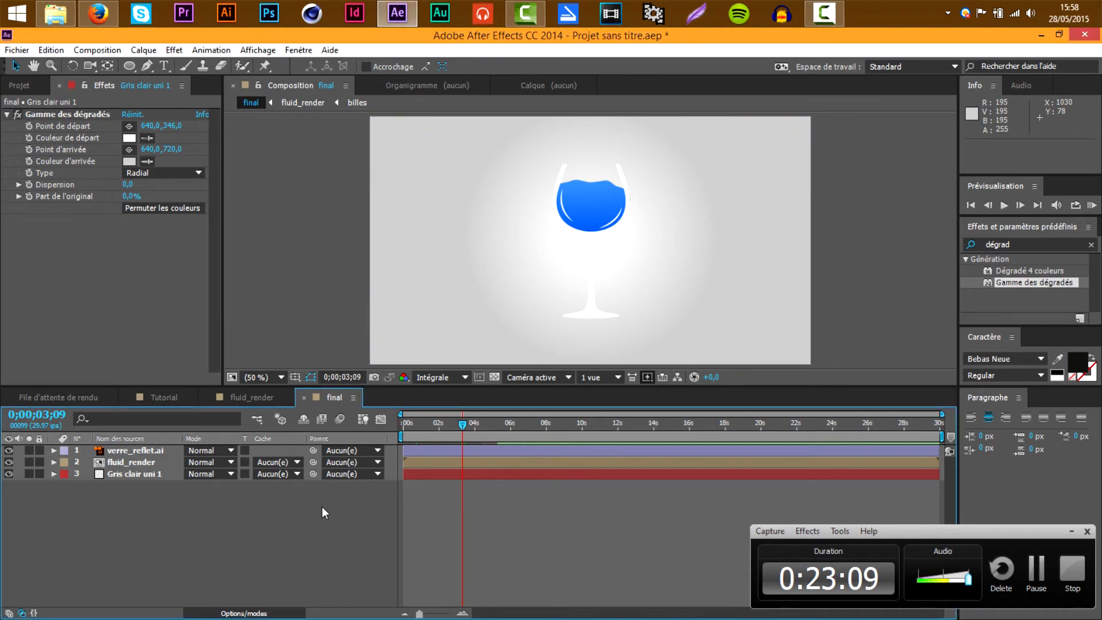